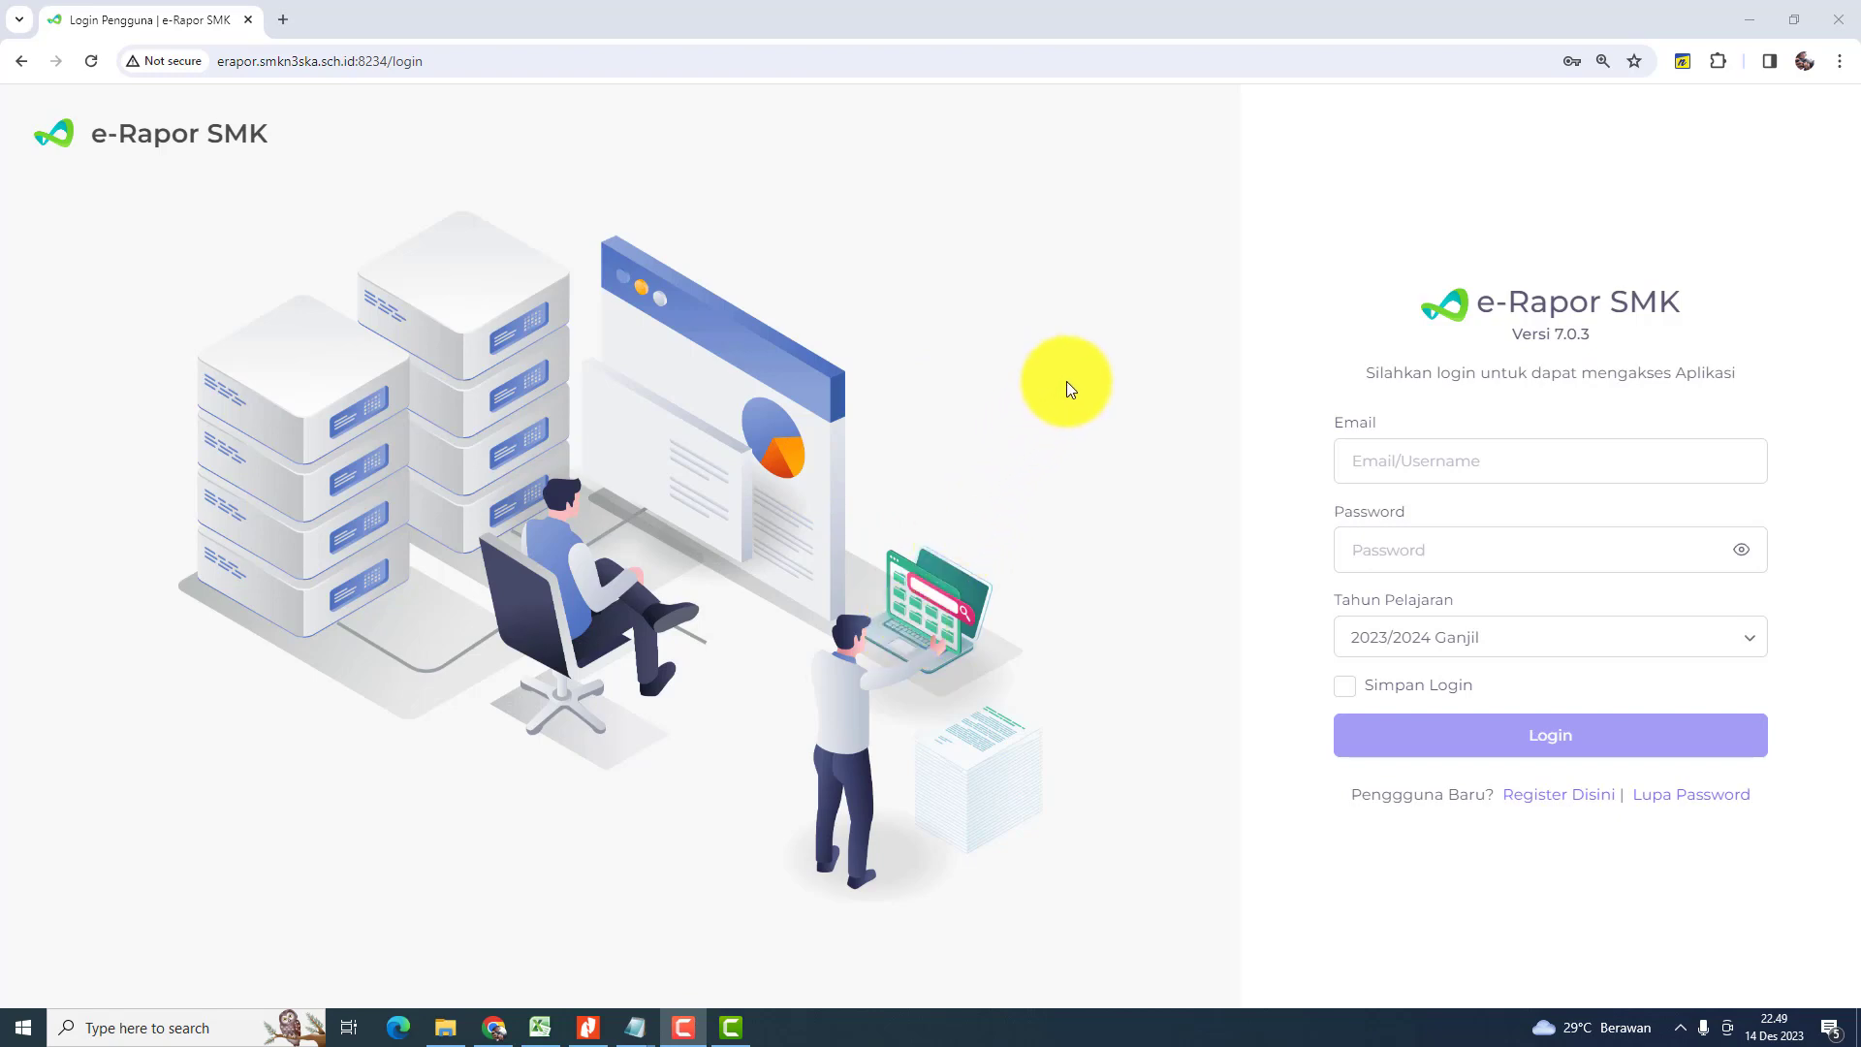
Step: Switch to the Notepad notes and review the P5 project grading steps: Perencanaan Projek, Penilaian, and the rubric that must be prepared
mouse_move(635, 1035)
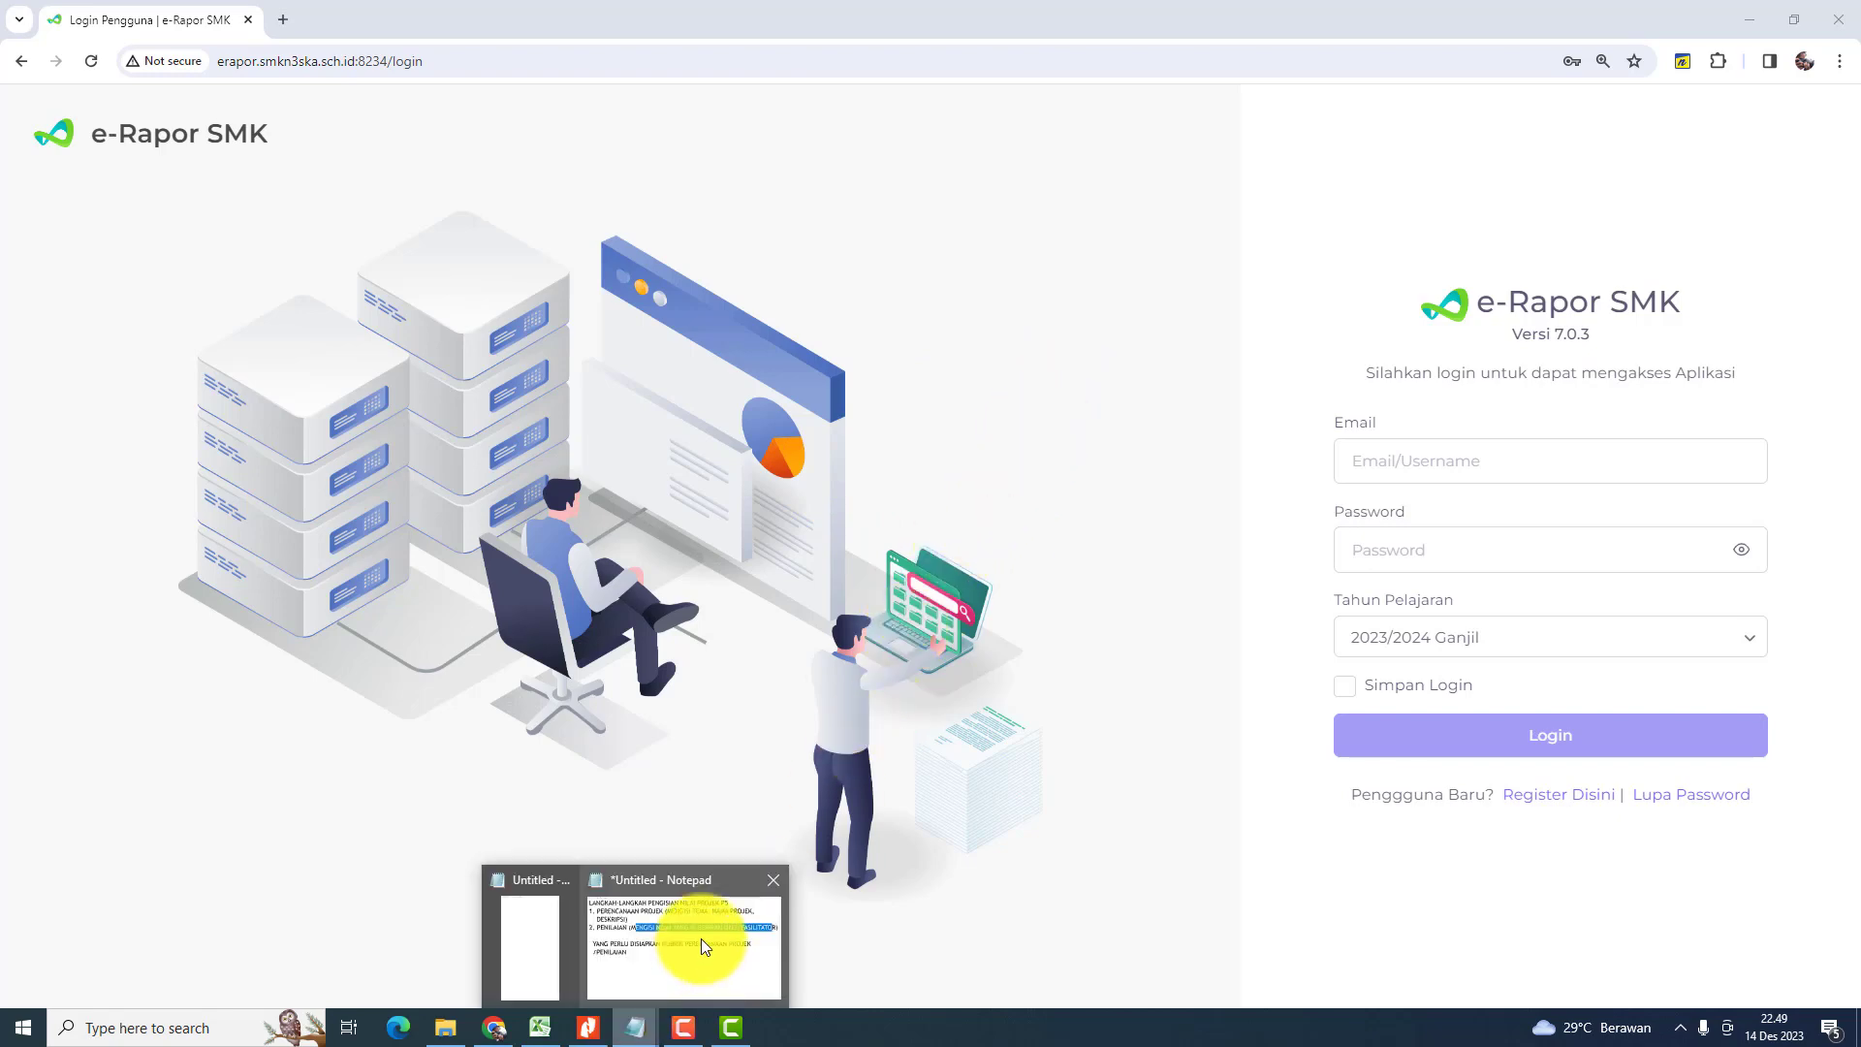
left_click(708, 944)
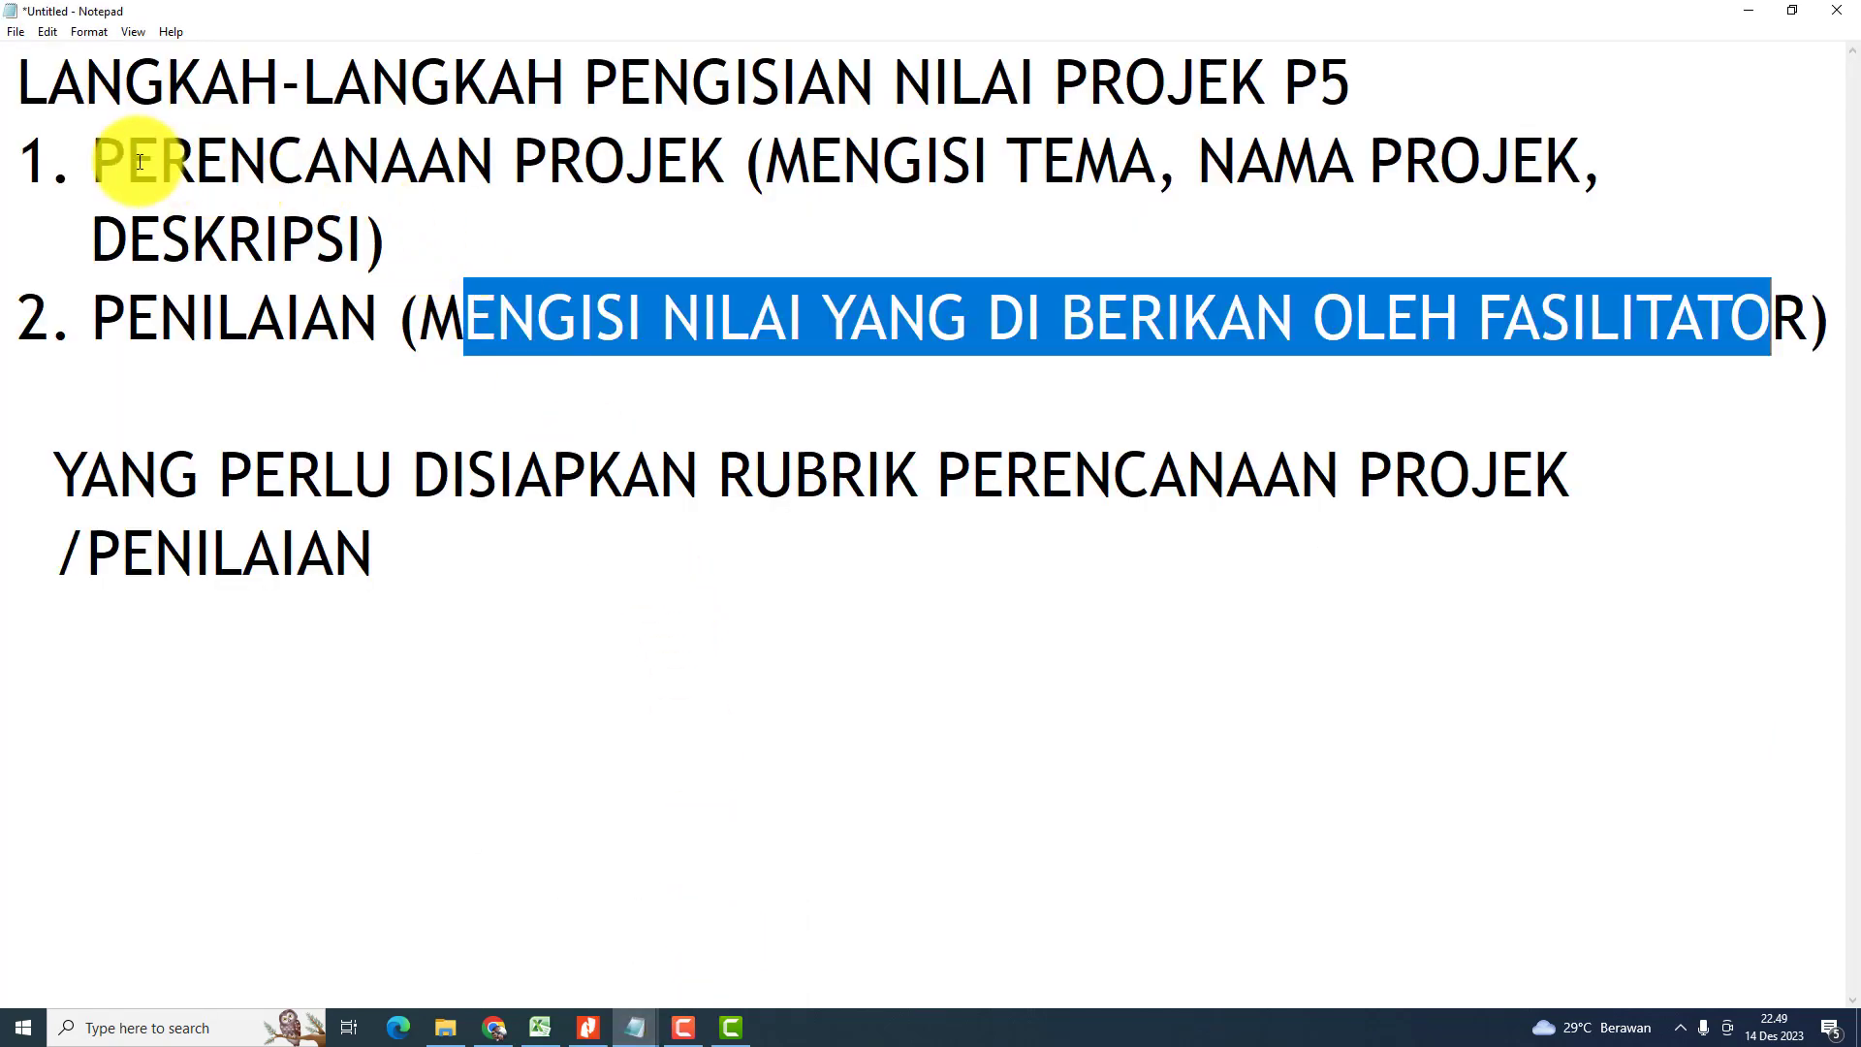
left_click_drag(95, 151, 725, 160)
left_click_drag(167, 77, 1352, 80)
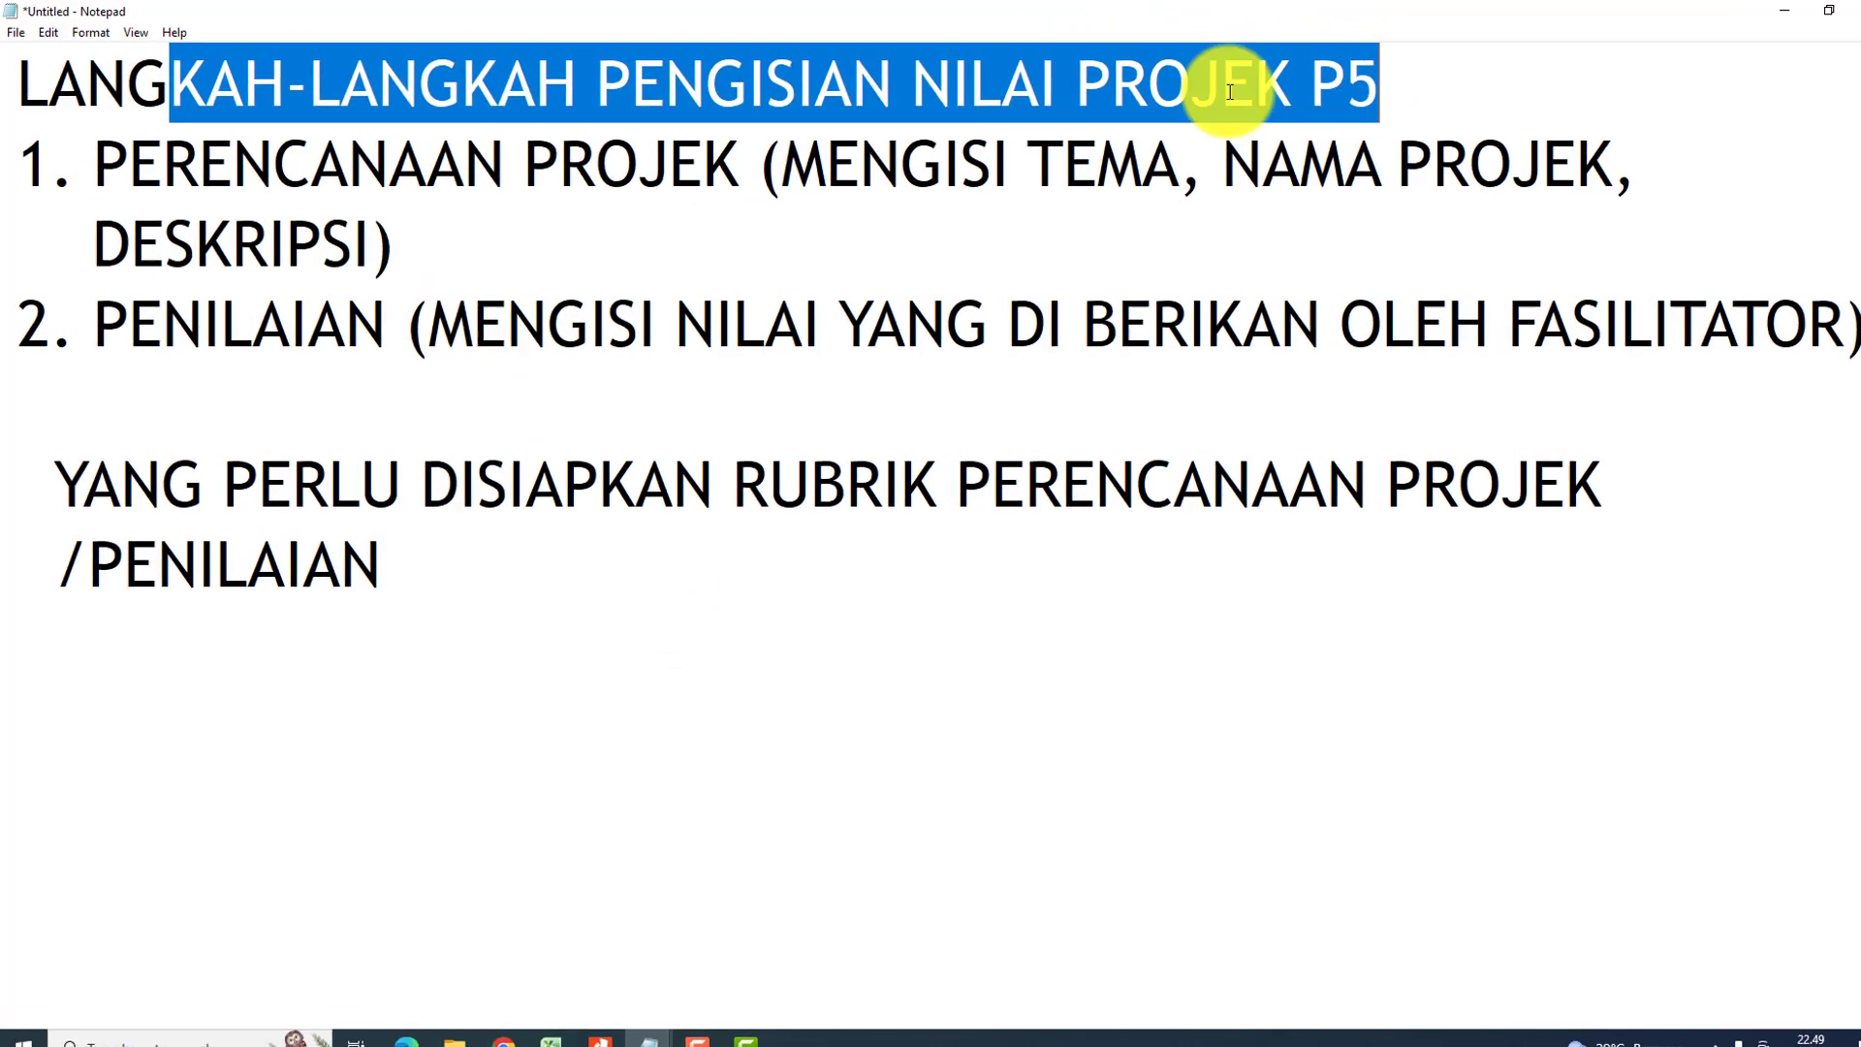
left_click_drag(131, 164, 748, 161)
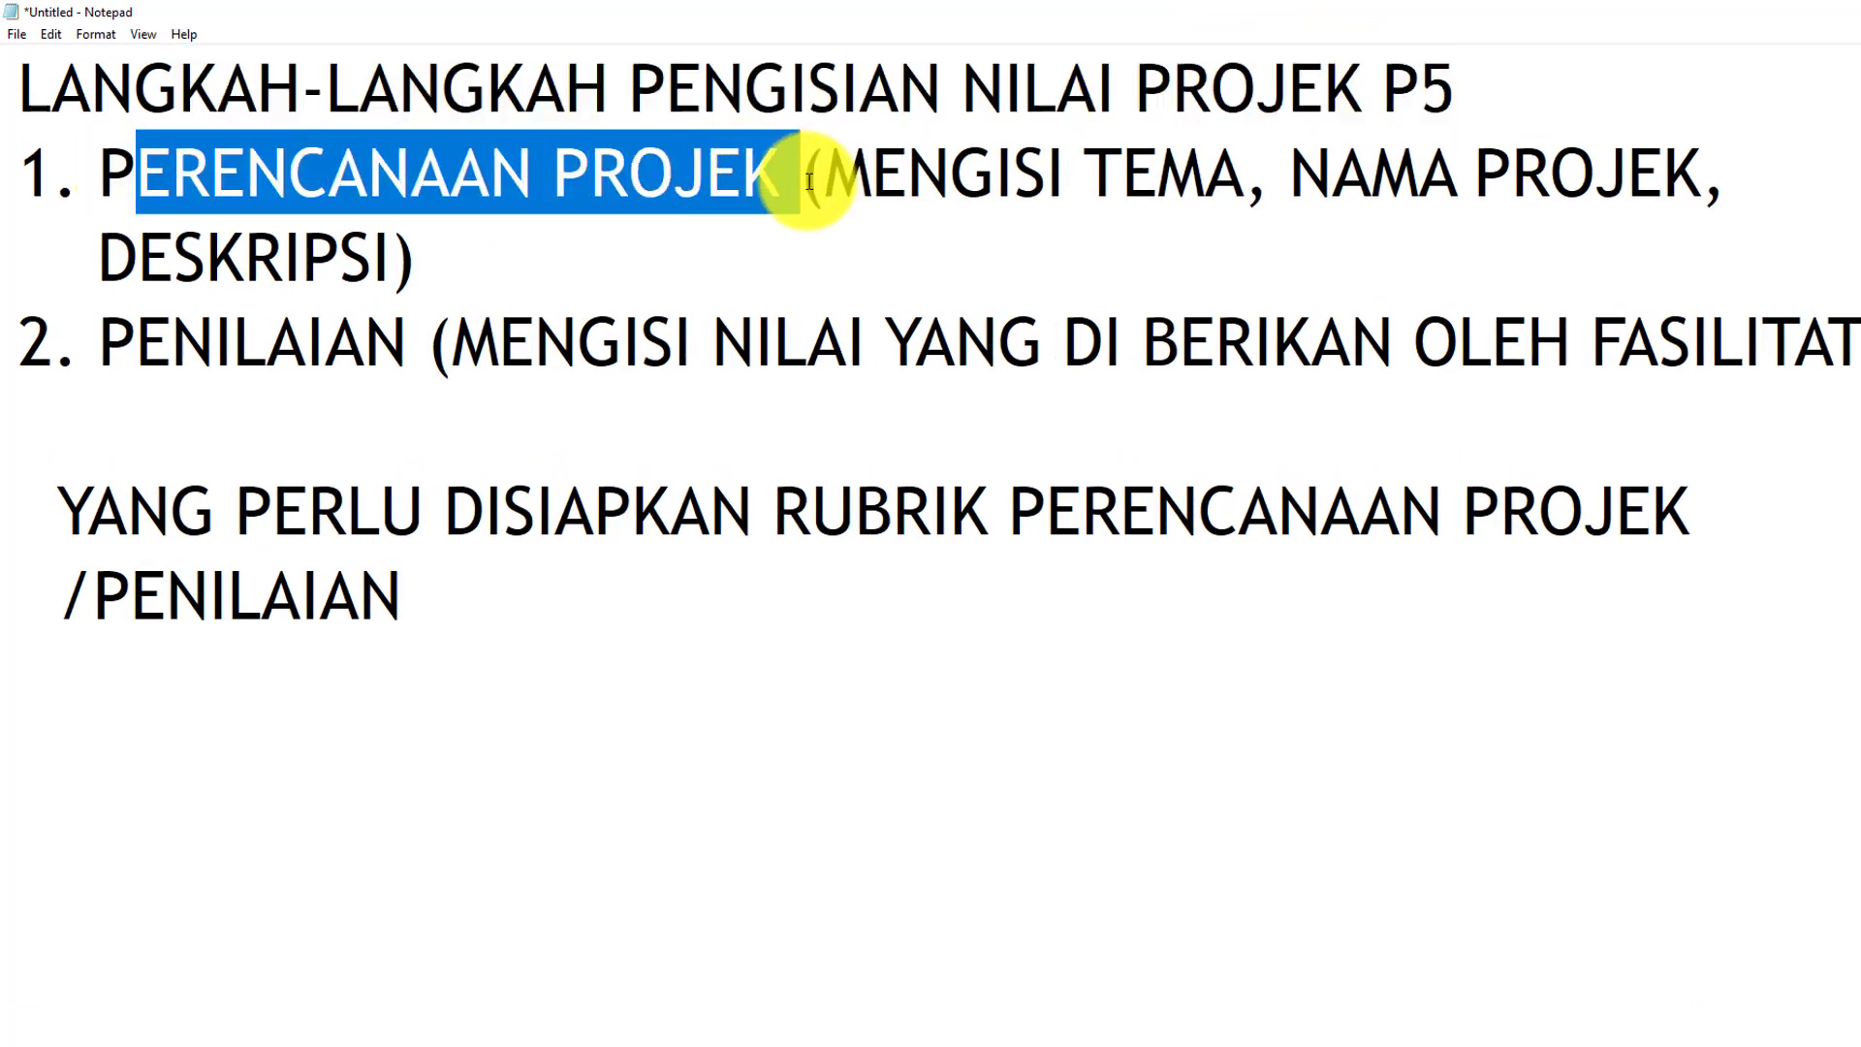
left_click(843, 274)
left_click_drag(839, 182, 1702, 173)
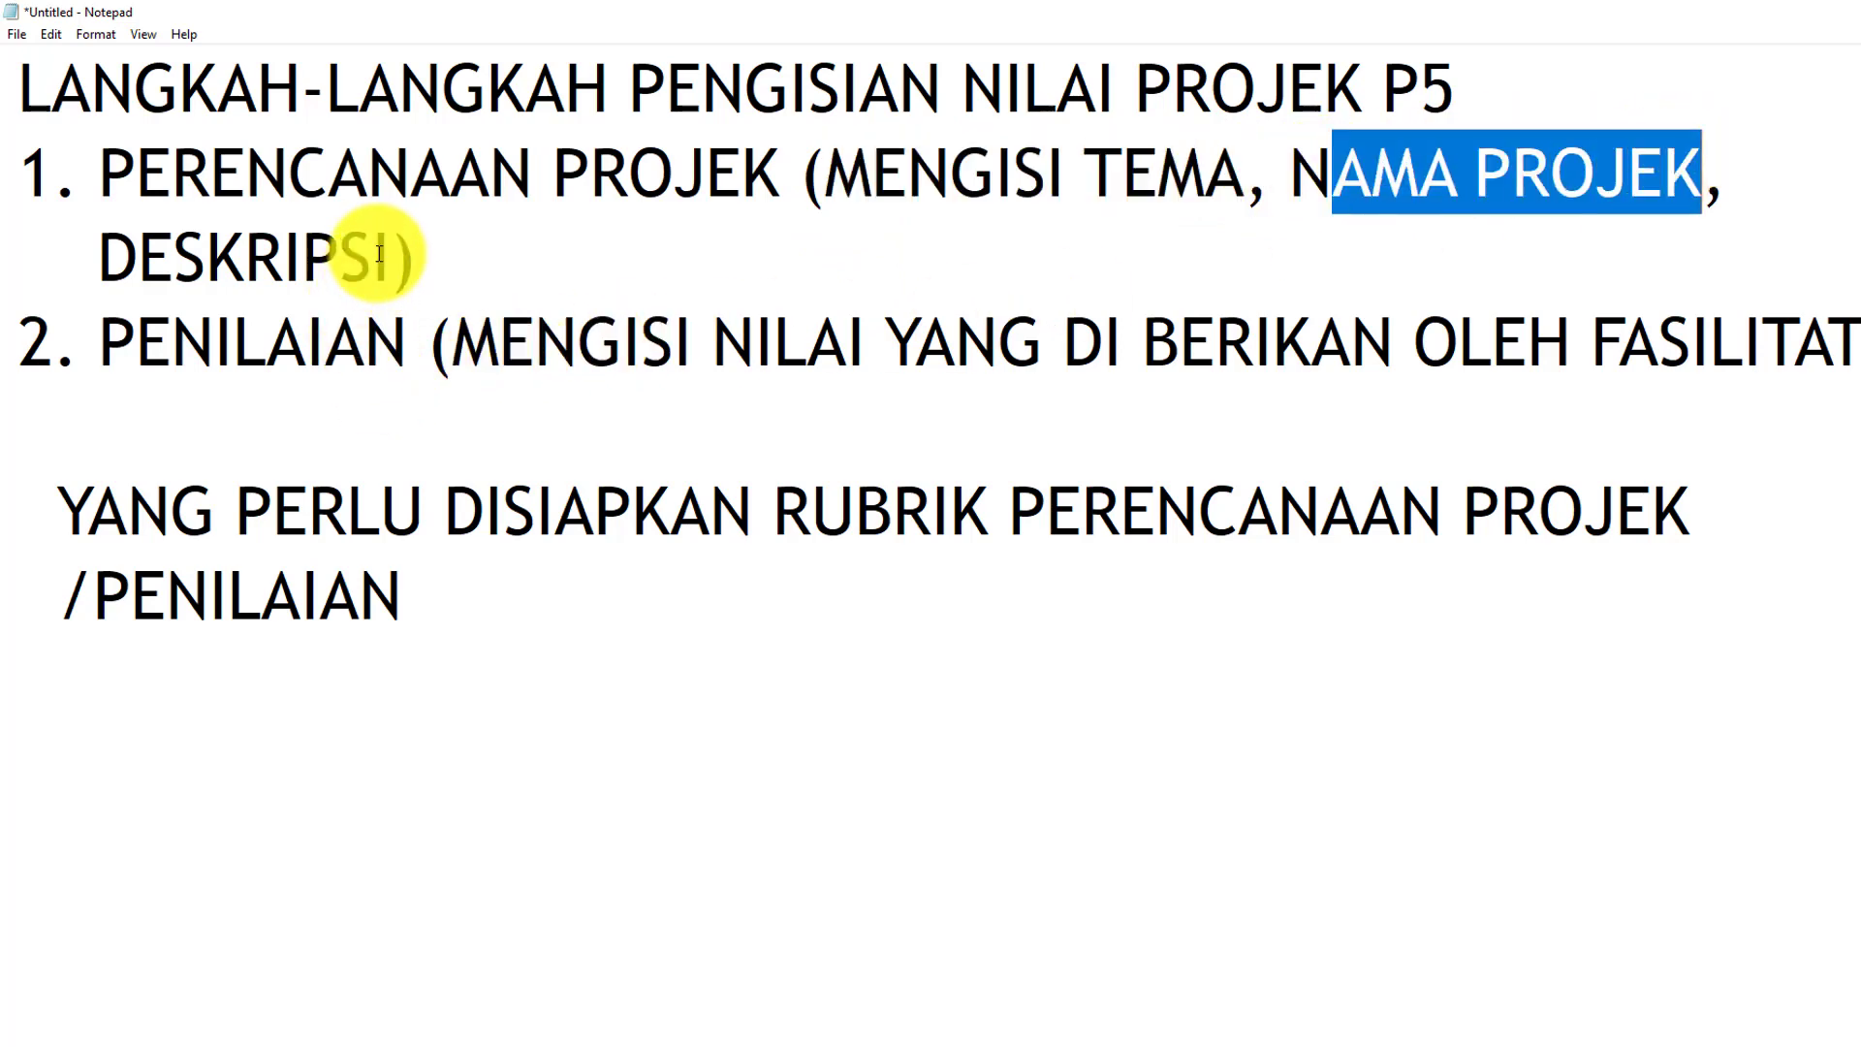
left_click_drag(391, 257, 101, 254)
left_click(508, 273)
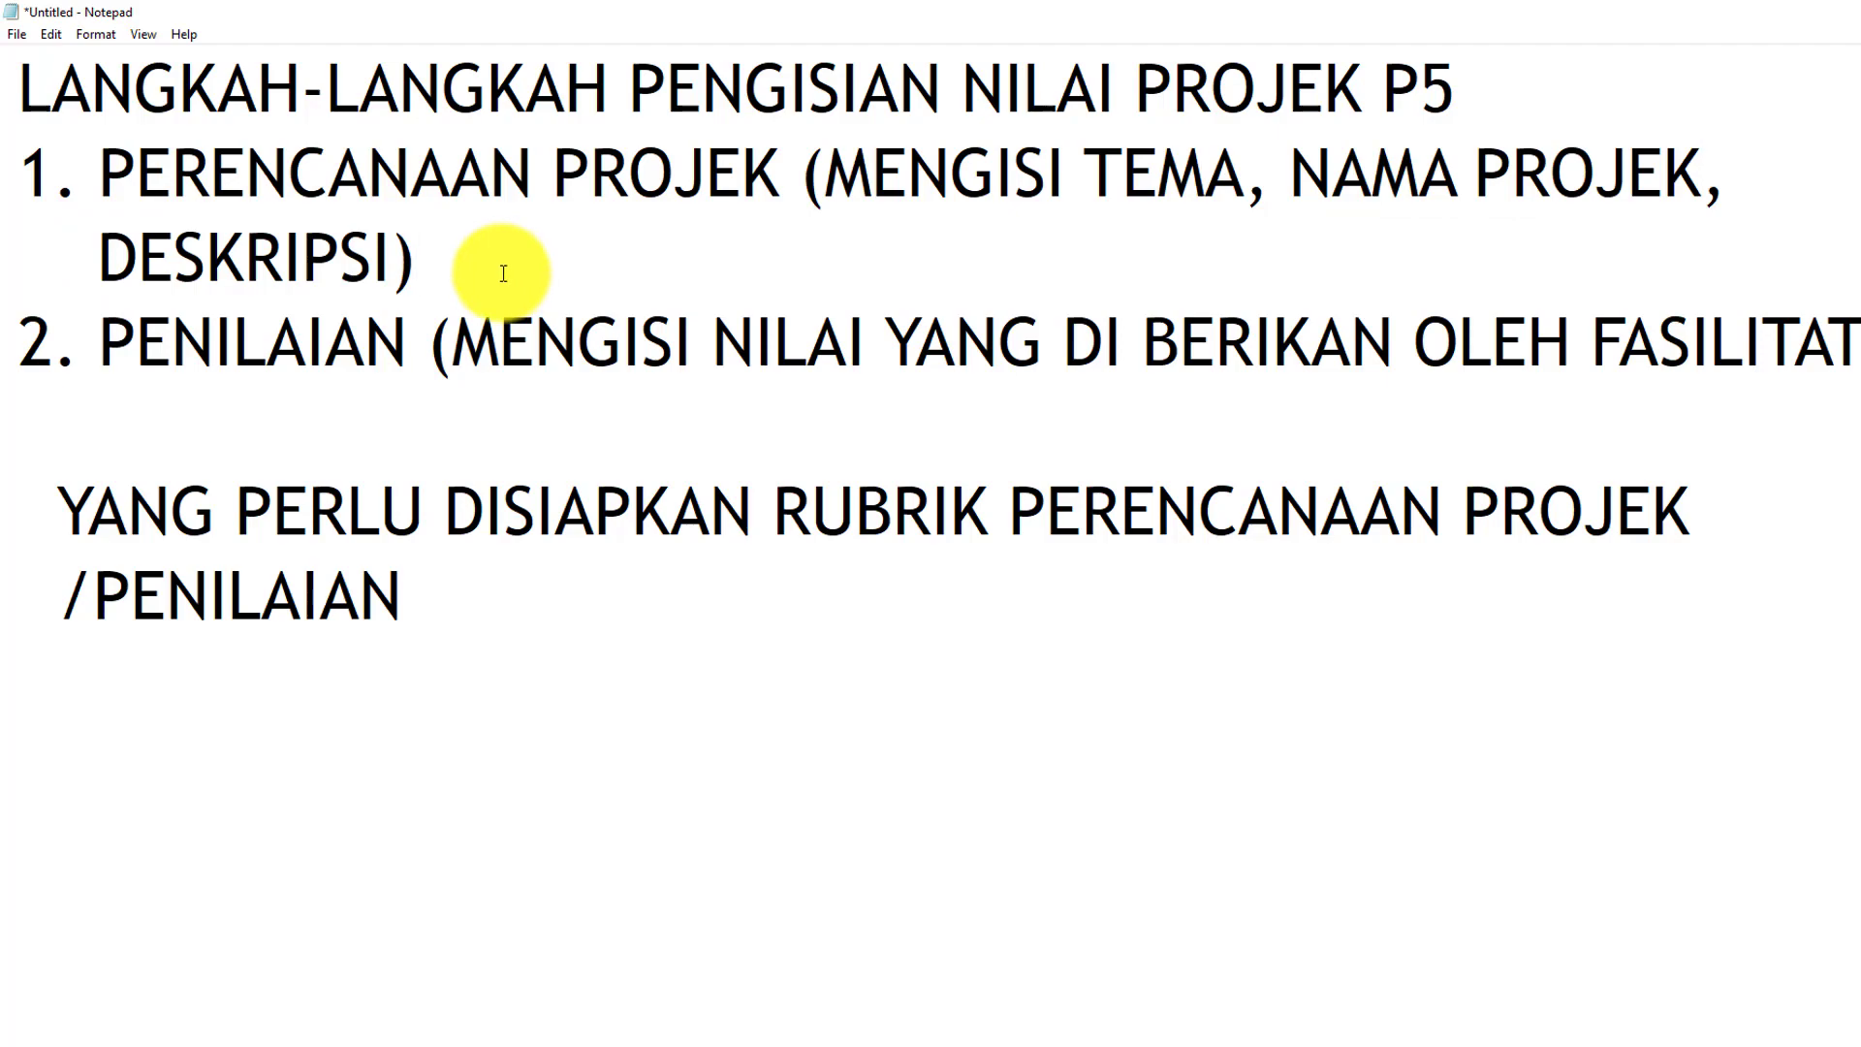
left_click_drag(101, 343, 423, 339)
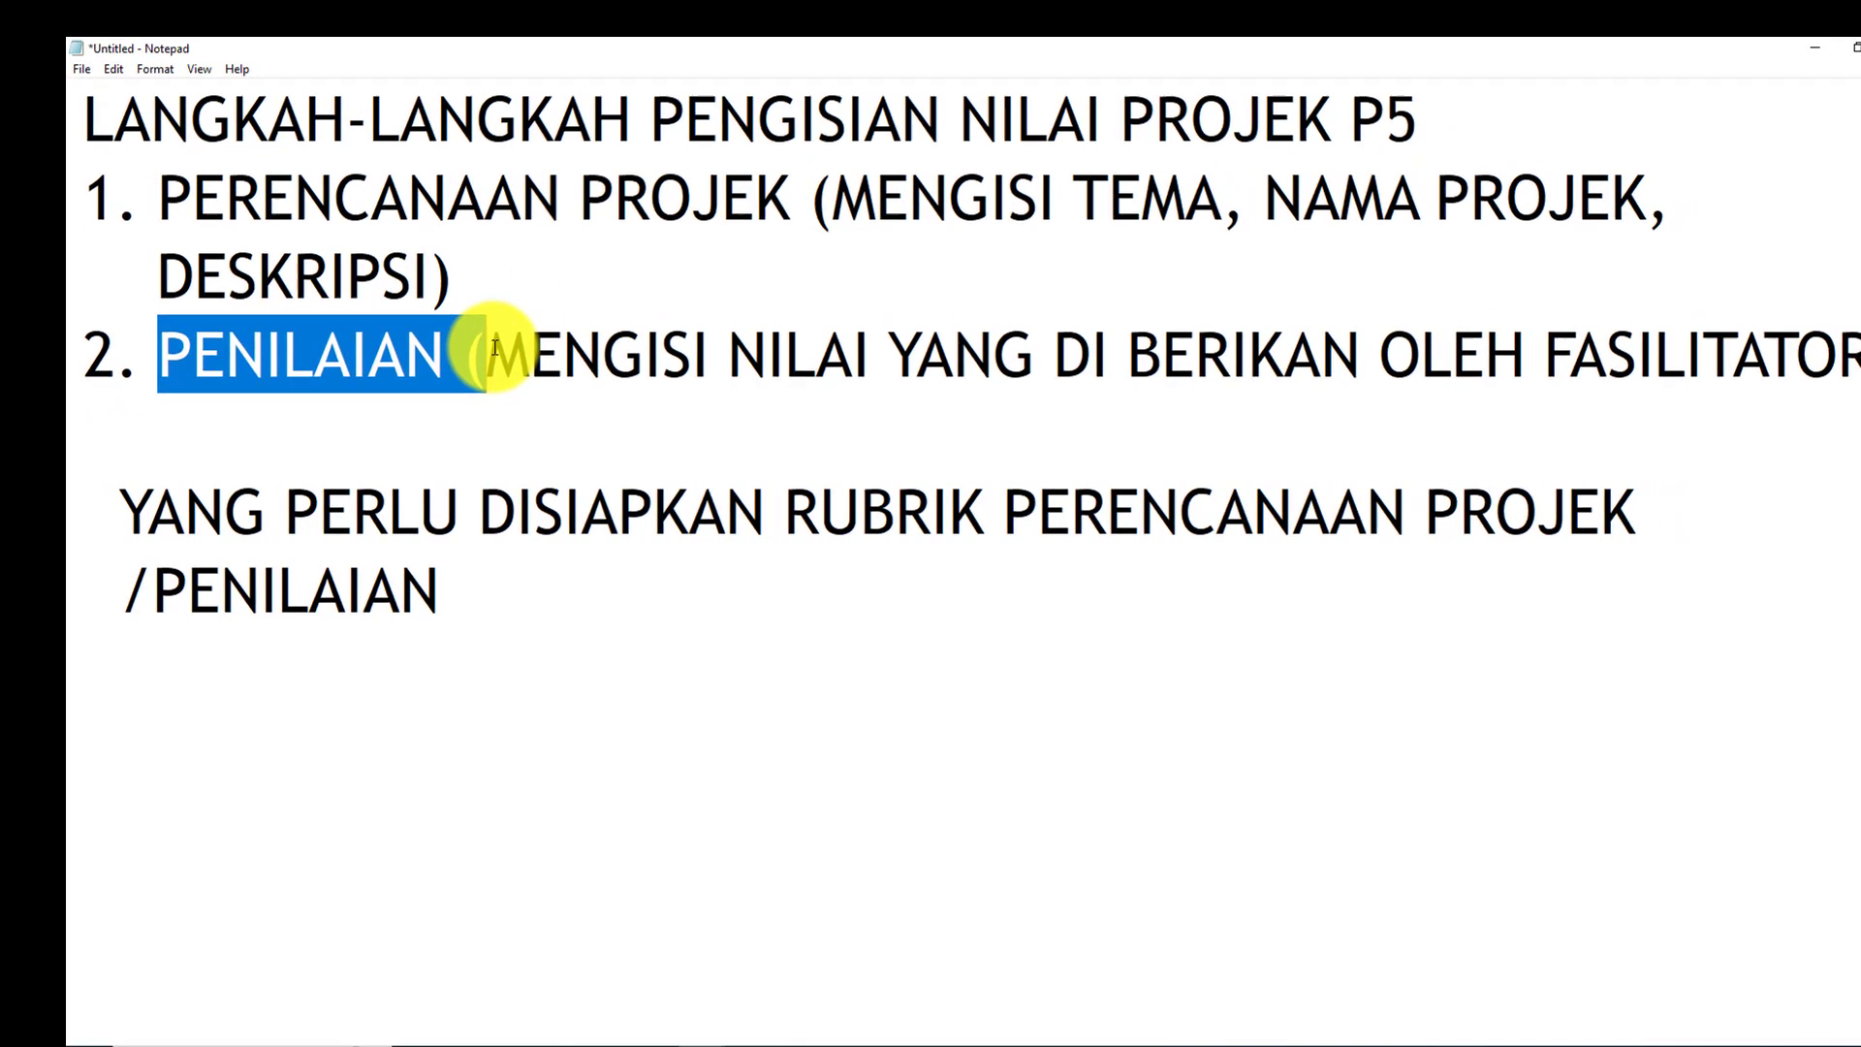
left_click(745, 343)
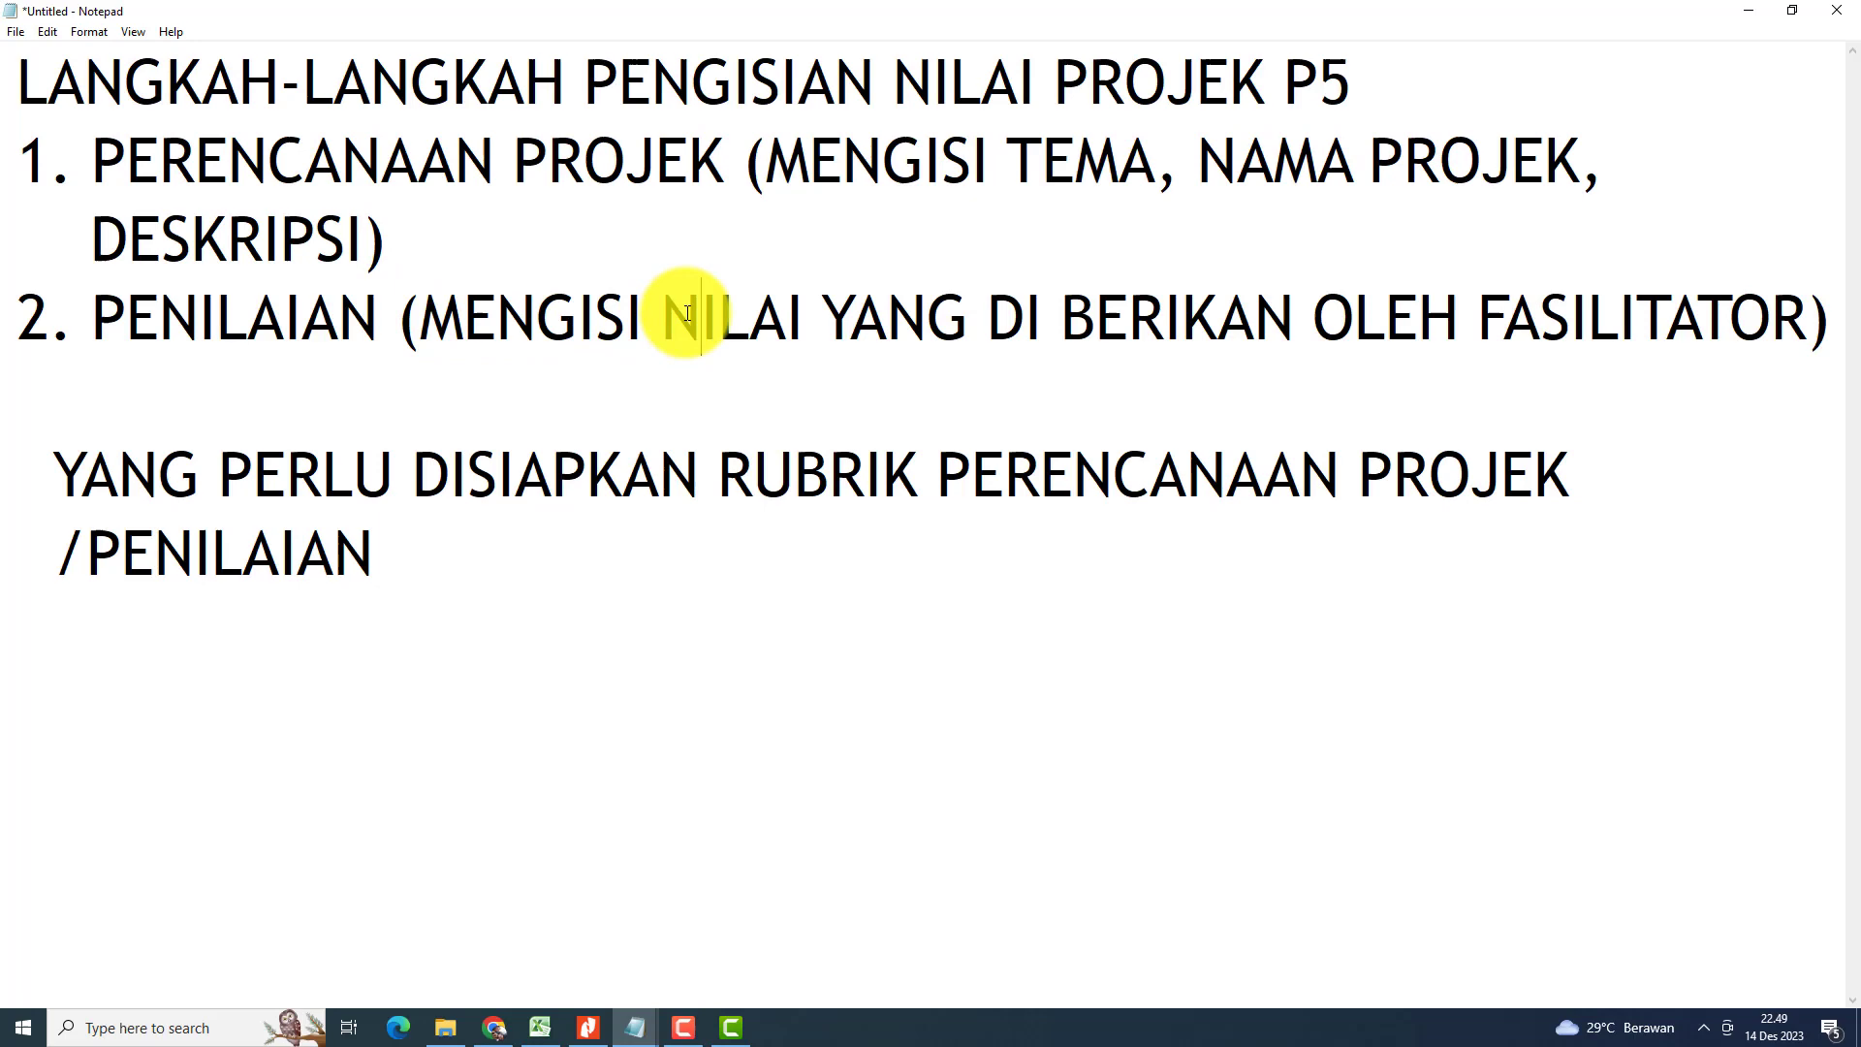
left_click_drag(687, 313, 1658, 288)
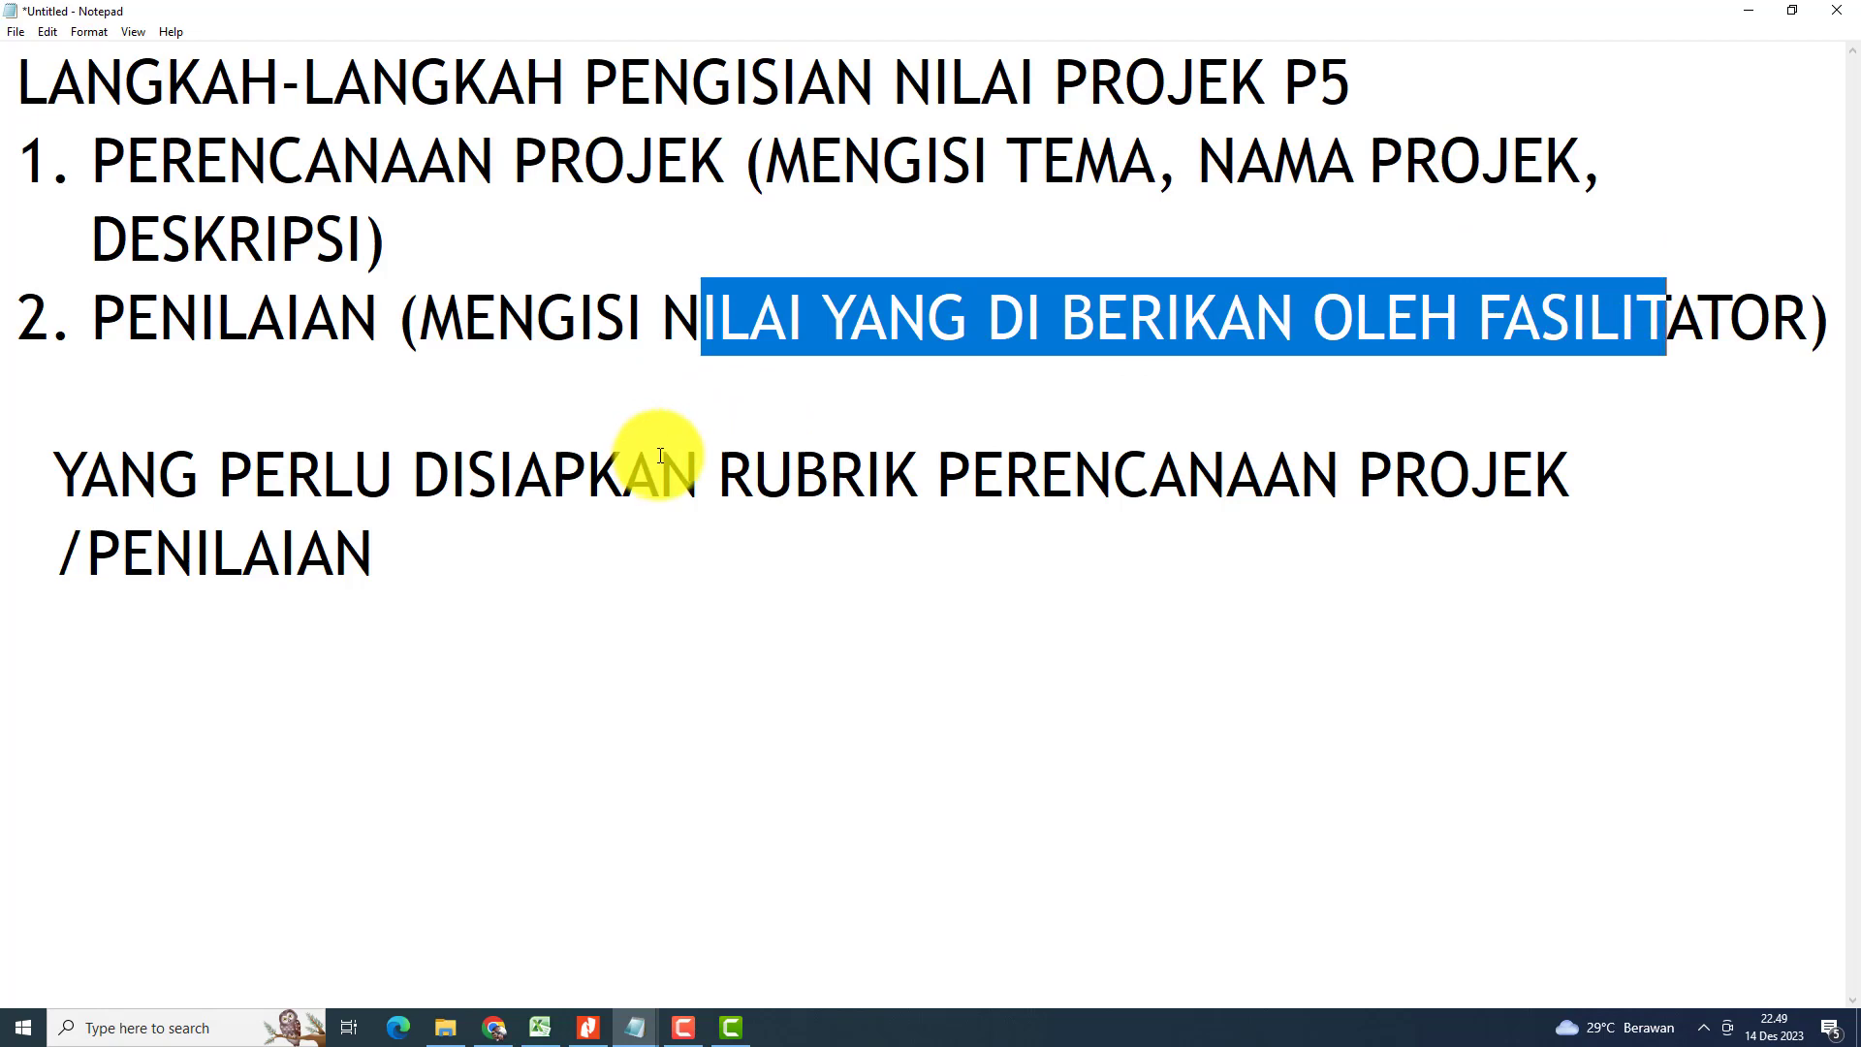
left_click_drag(714, 463, 1323, 448)
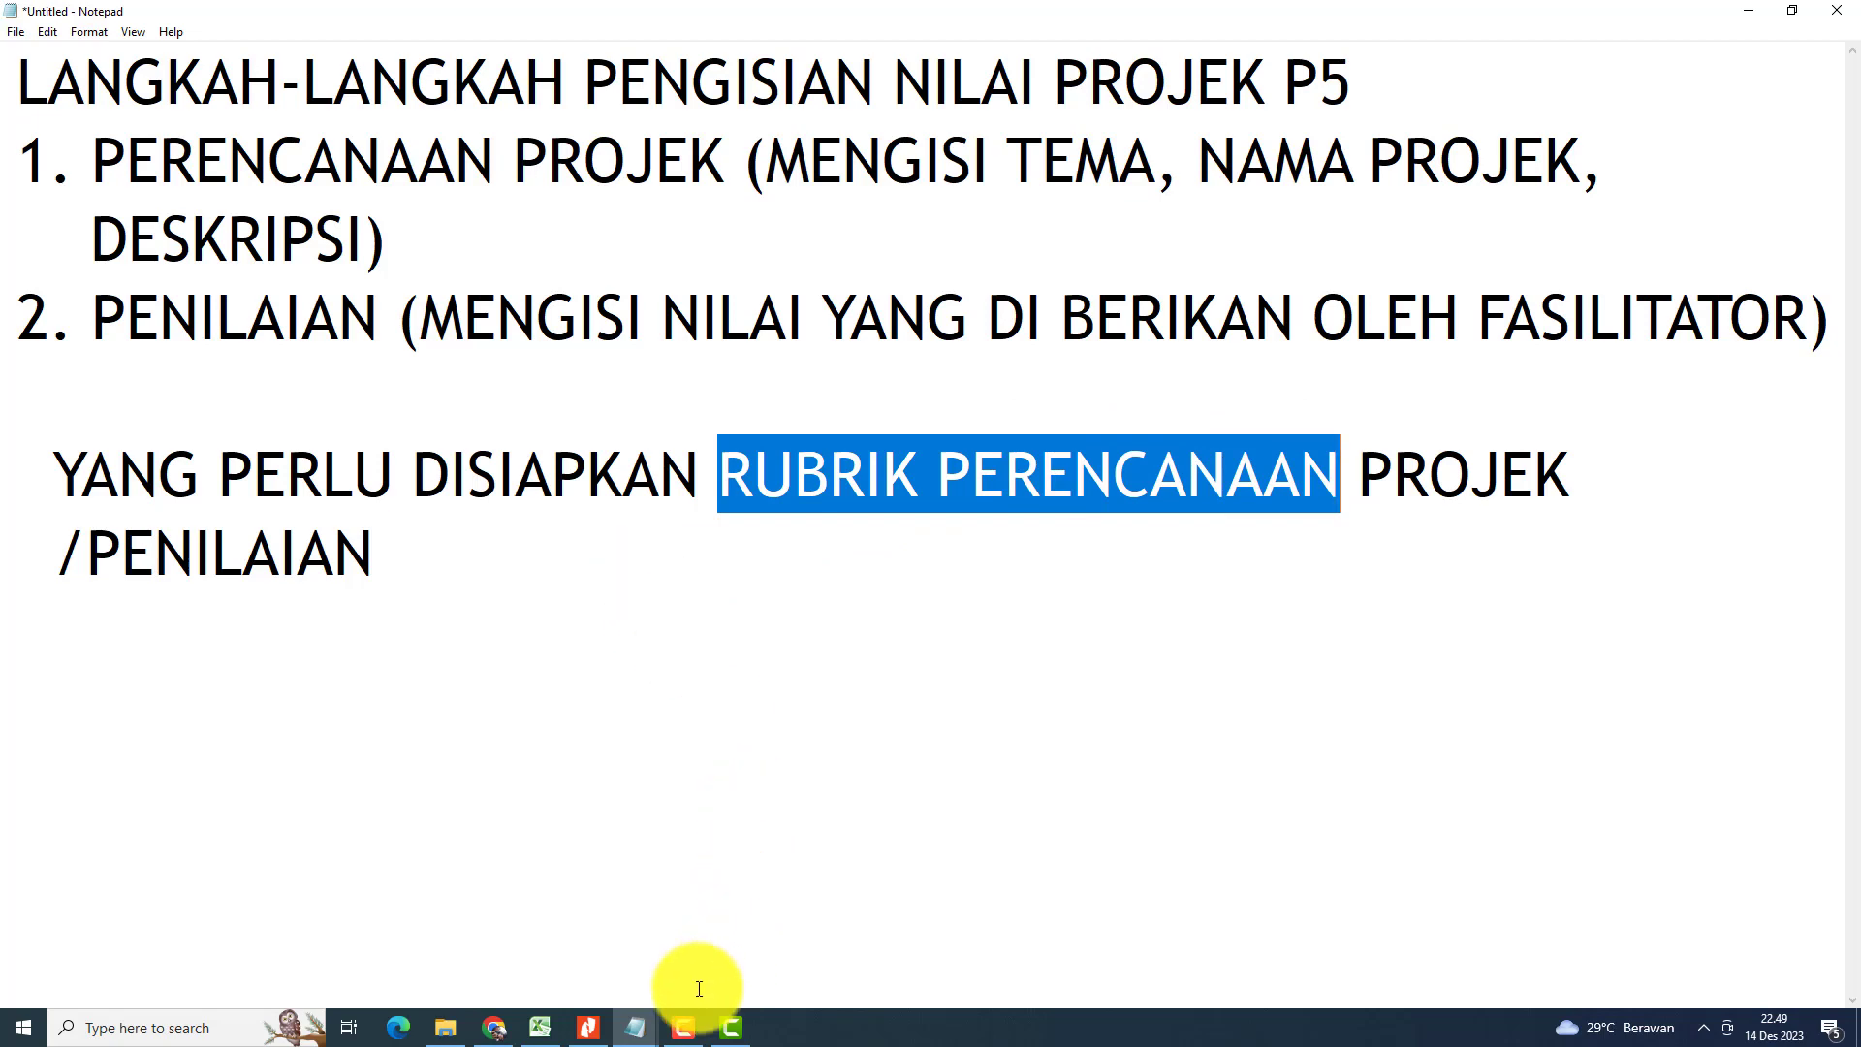
Step: Return to the browser, log in to e-Rapor SMK with the saved account email and password, and dismiss the welcome notification
left_click(502, 1042)
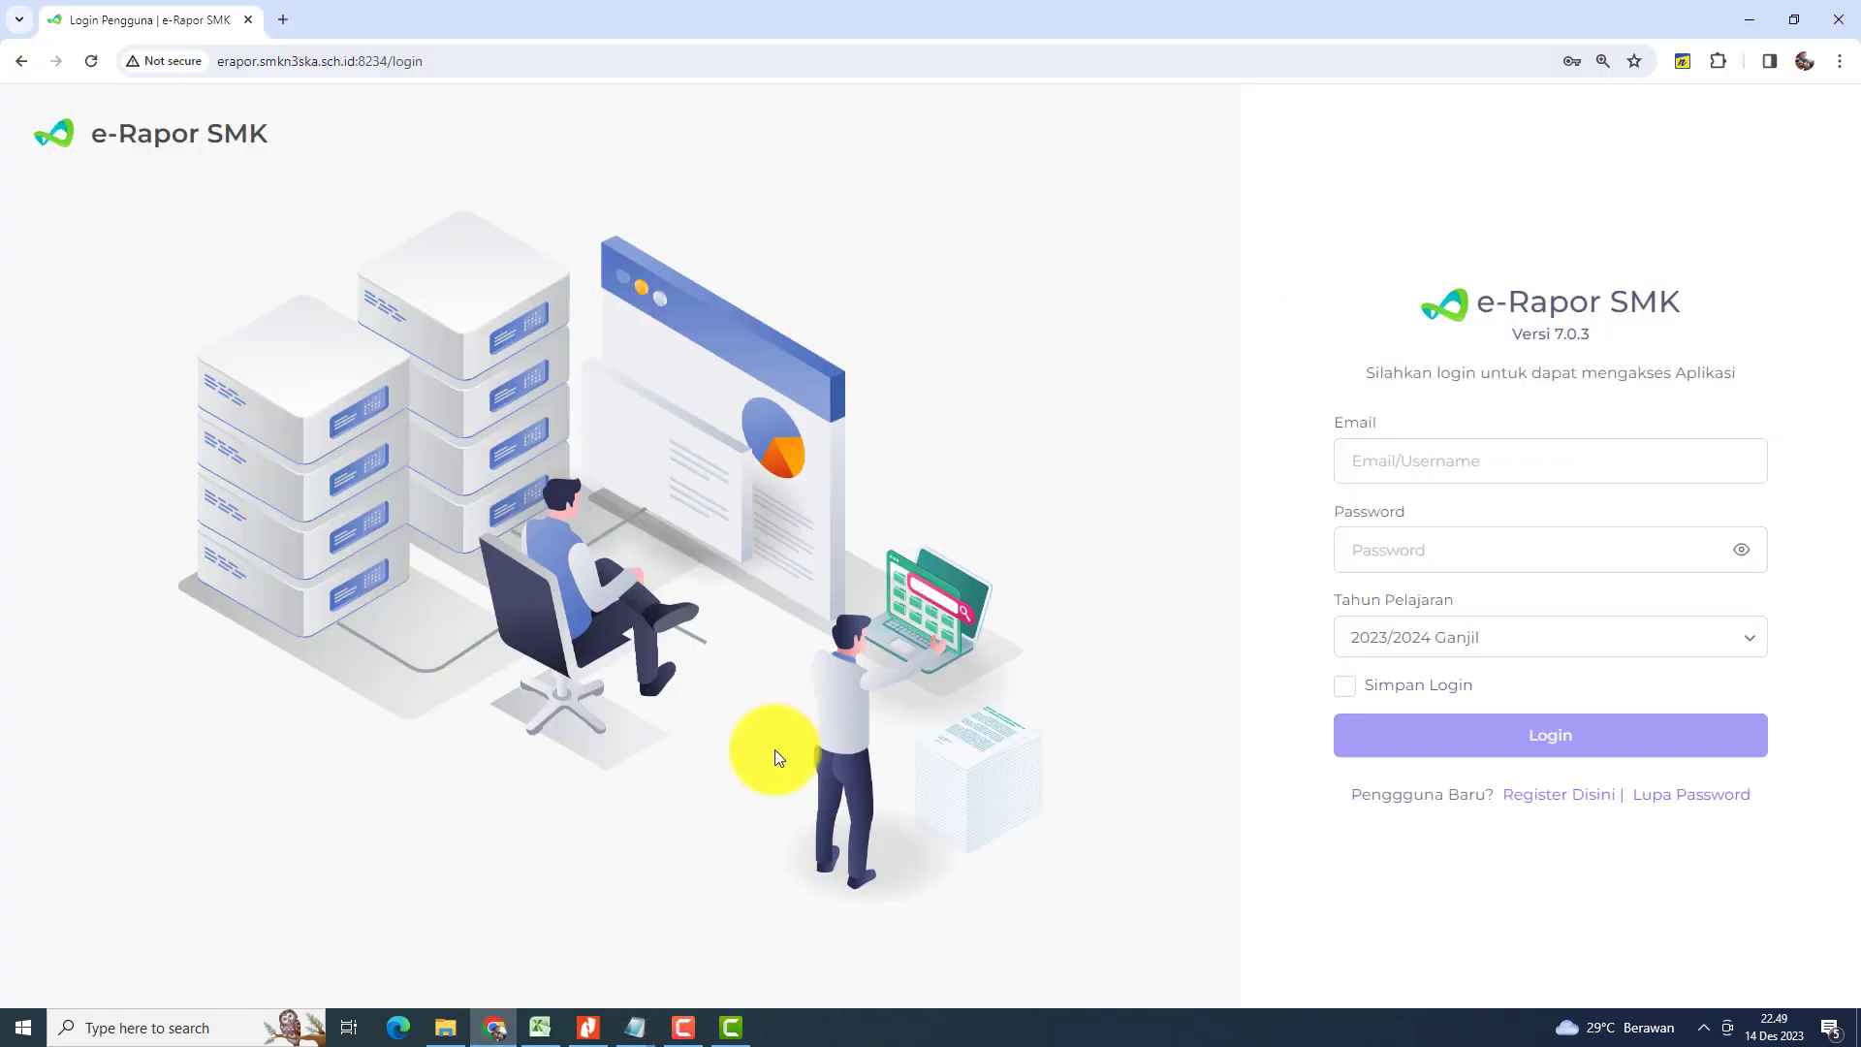
left_click(1442, 461)
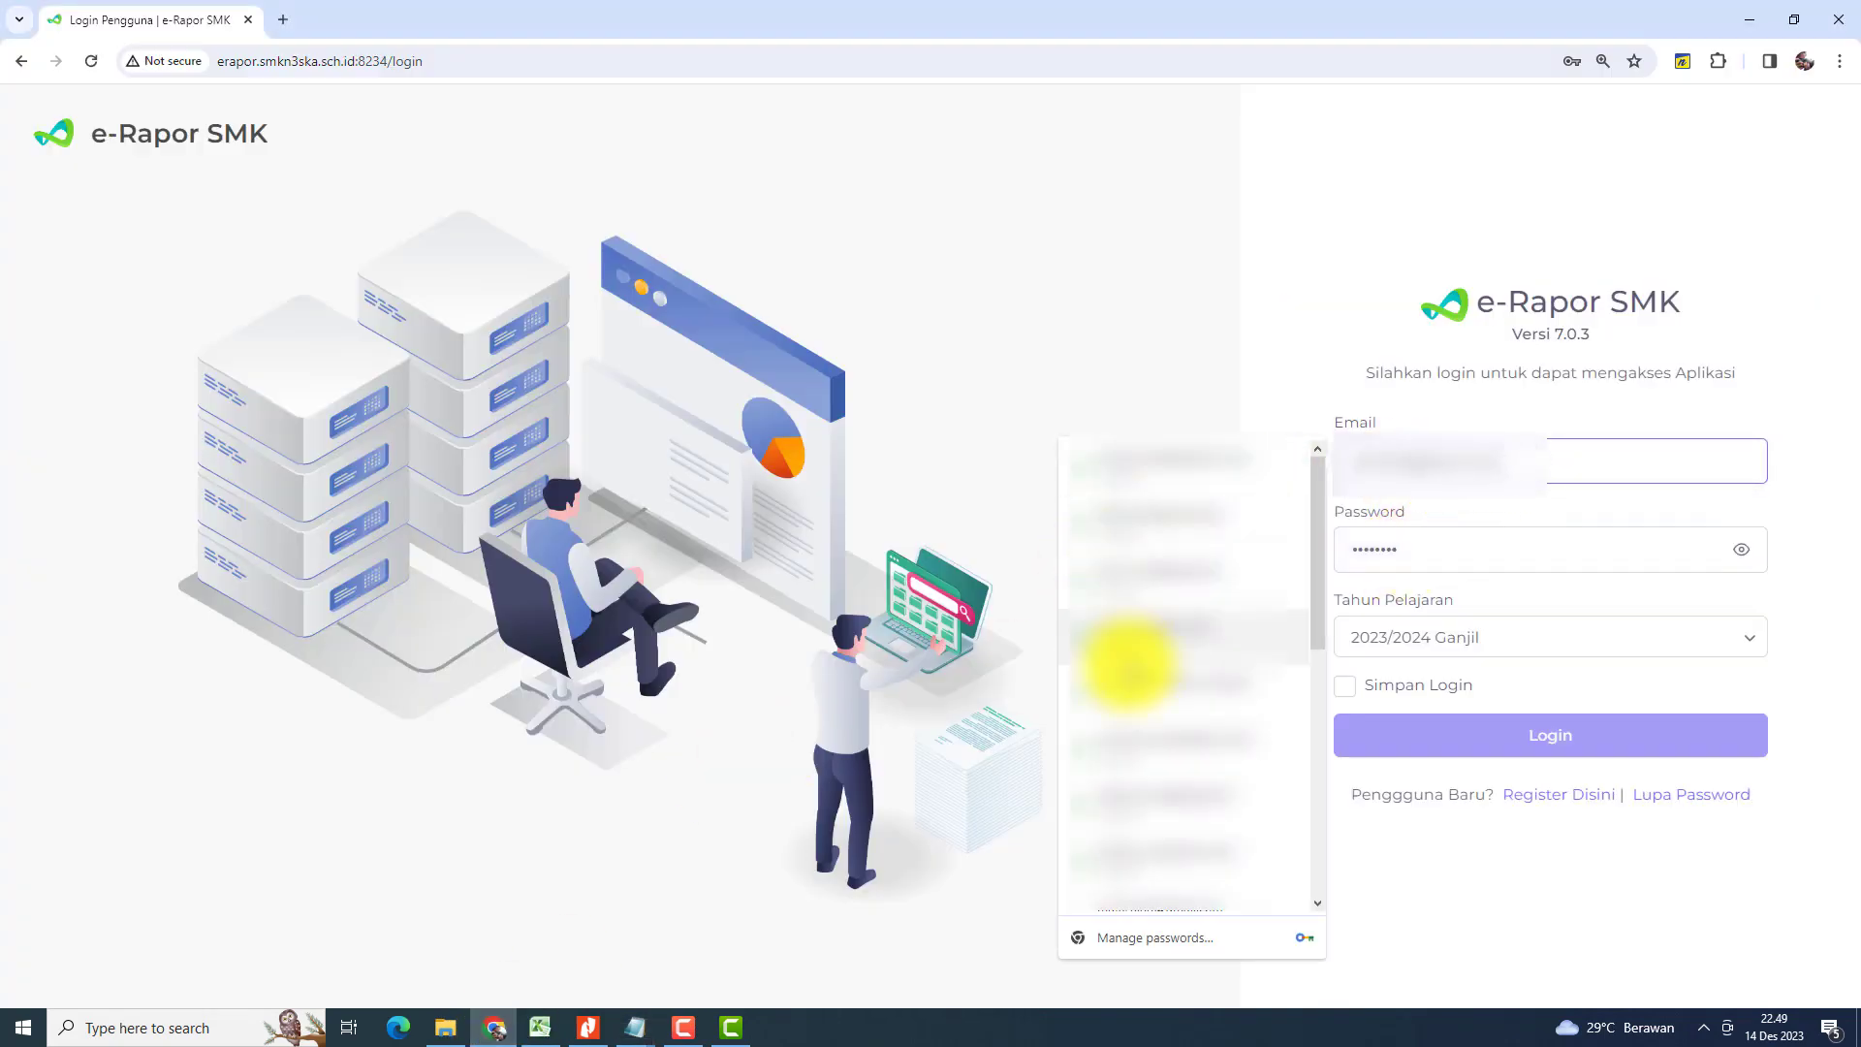
left_click(1221, 478)
left_click(1541, 744)
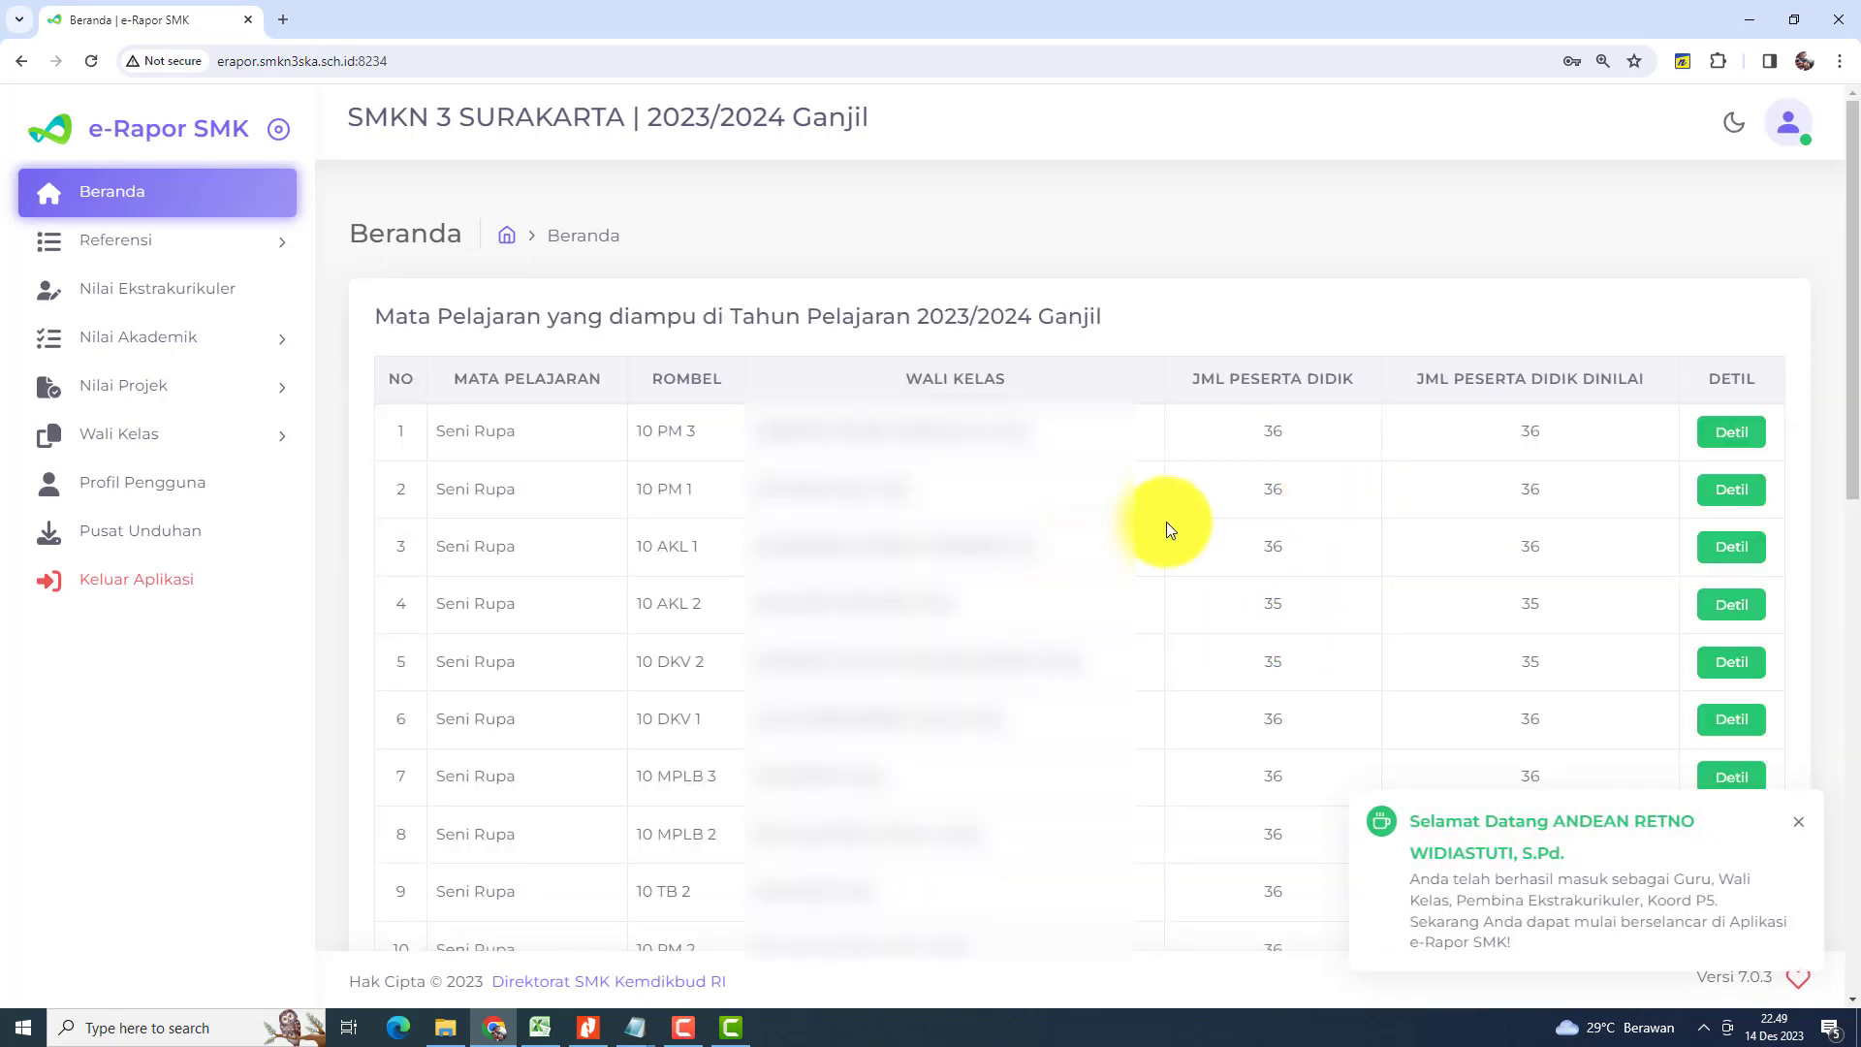
left_click(1799, 820)
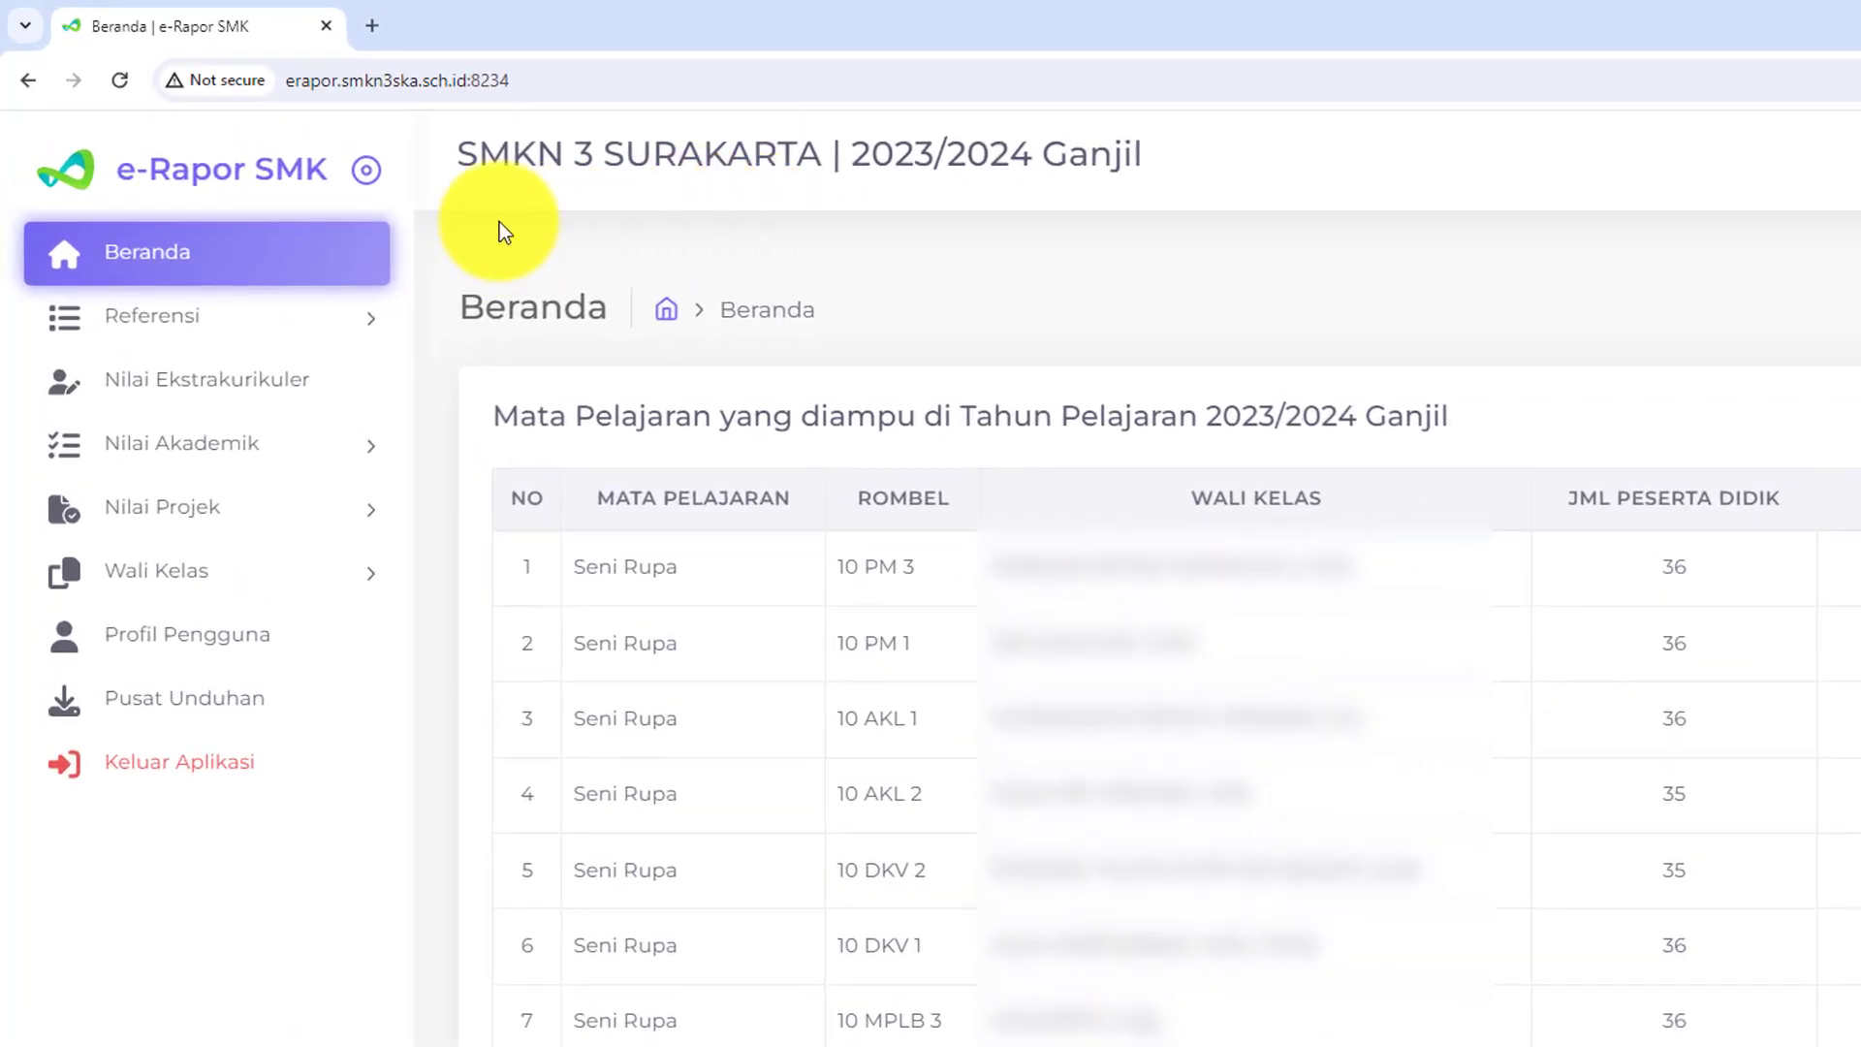
Step: Go to the Perencanaan page under Nilai Projek and start adding a new P5 plan
left_click(175, 509)
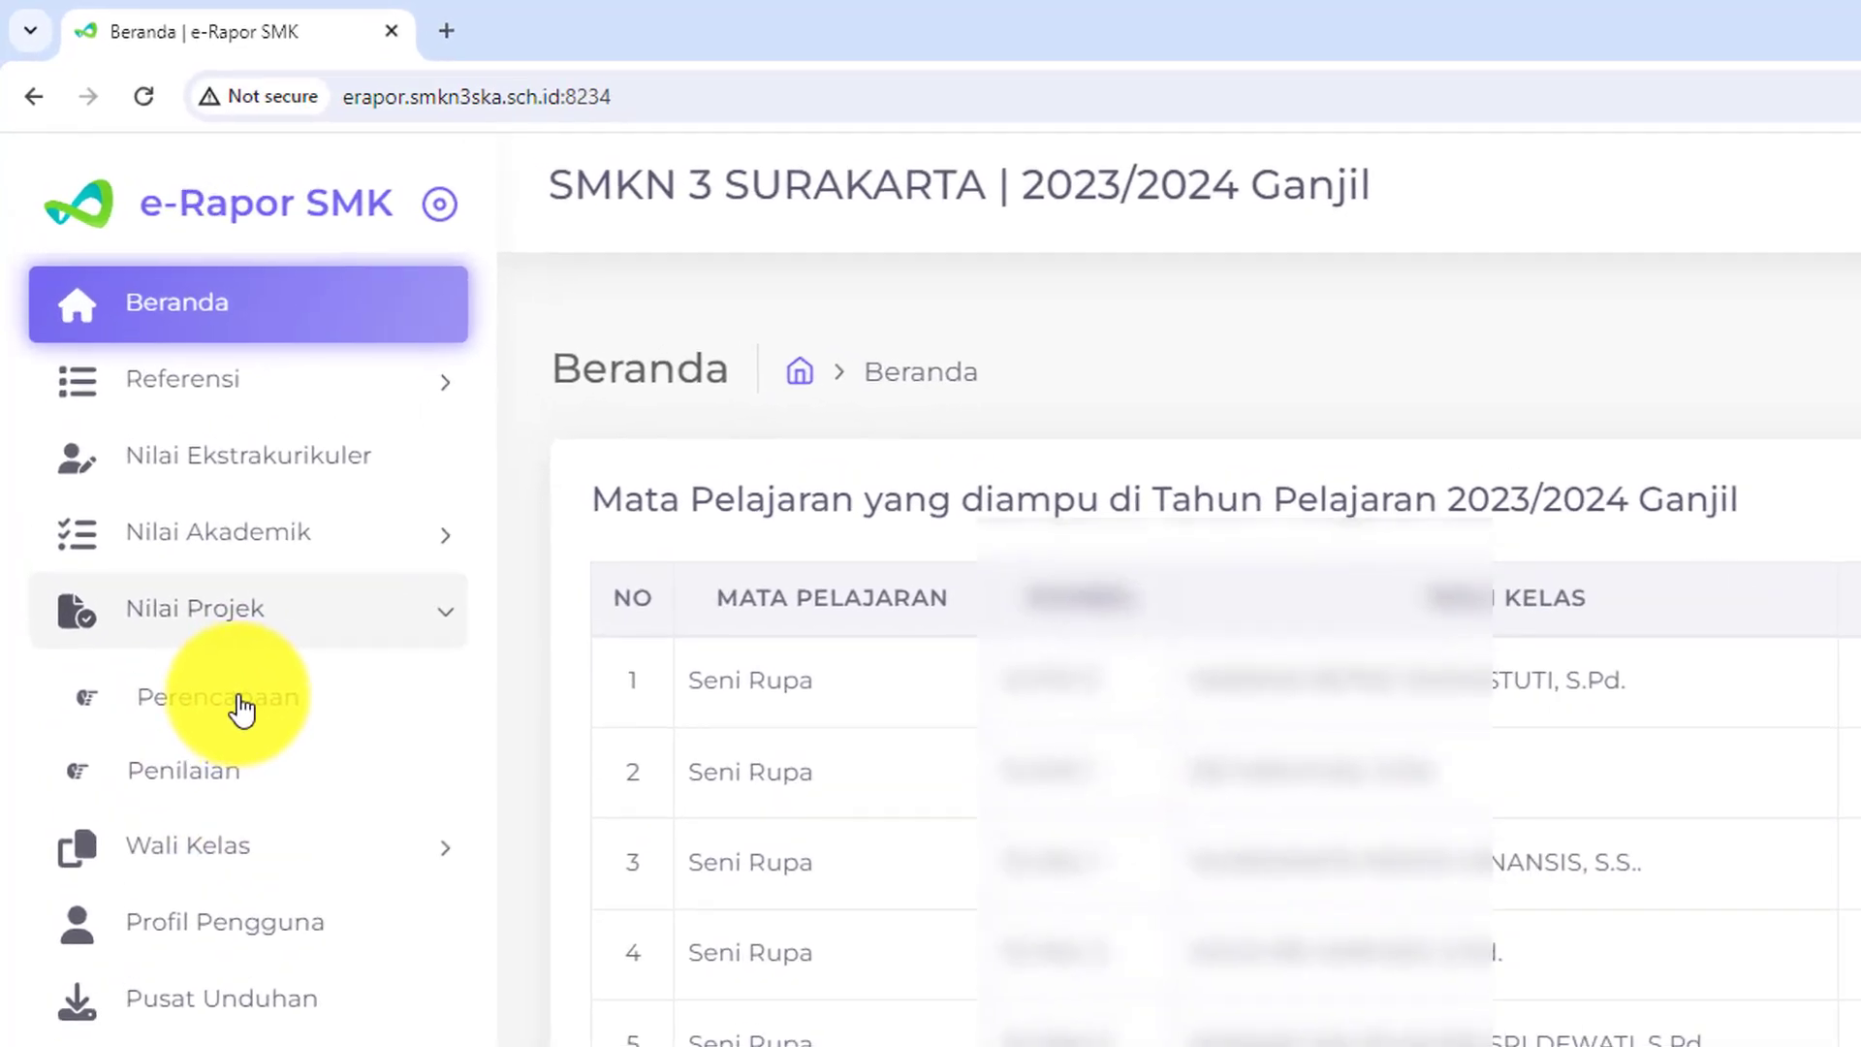
left_click(240, 708)
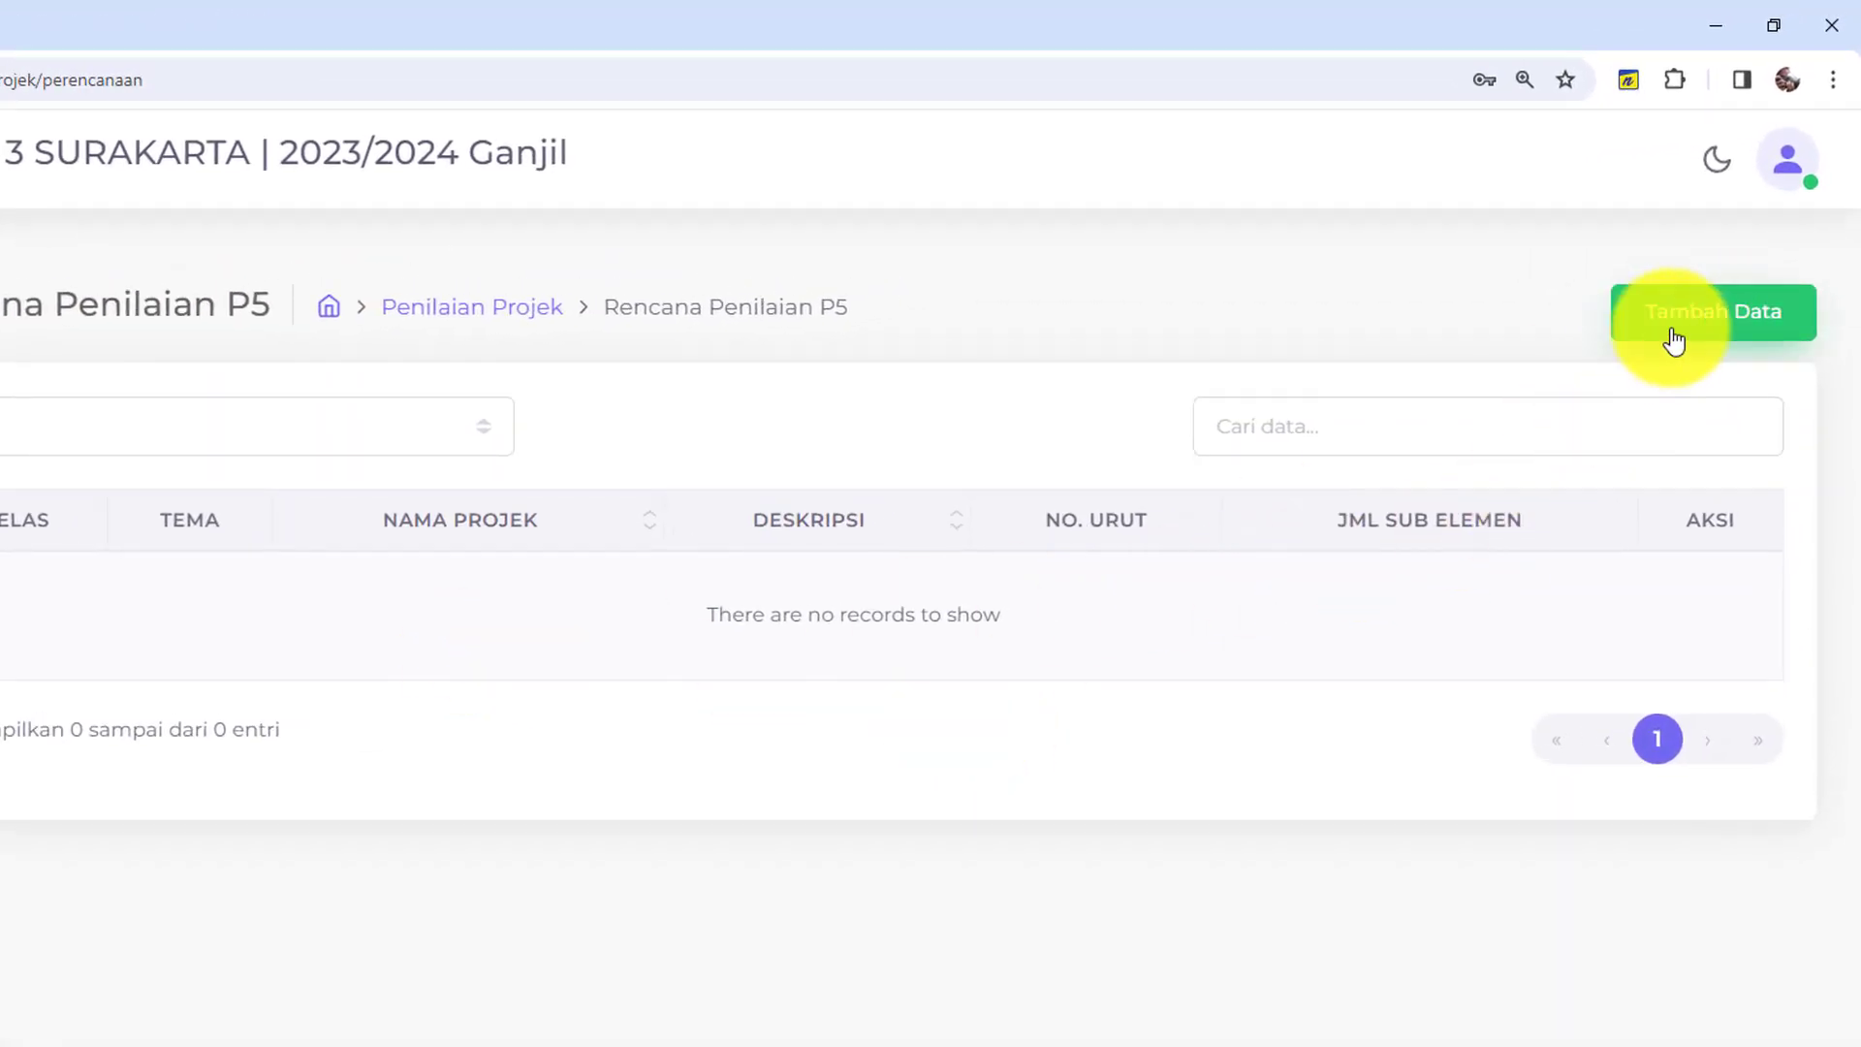
left_click(1730, 318)
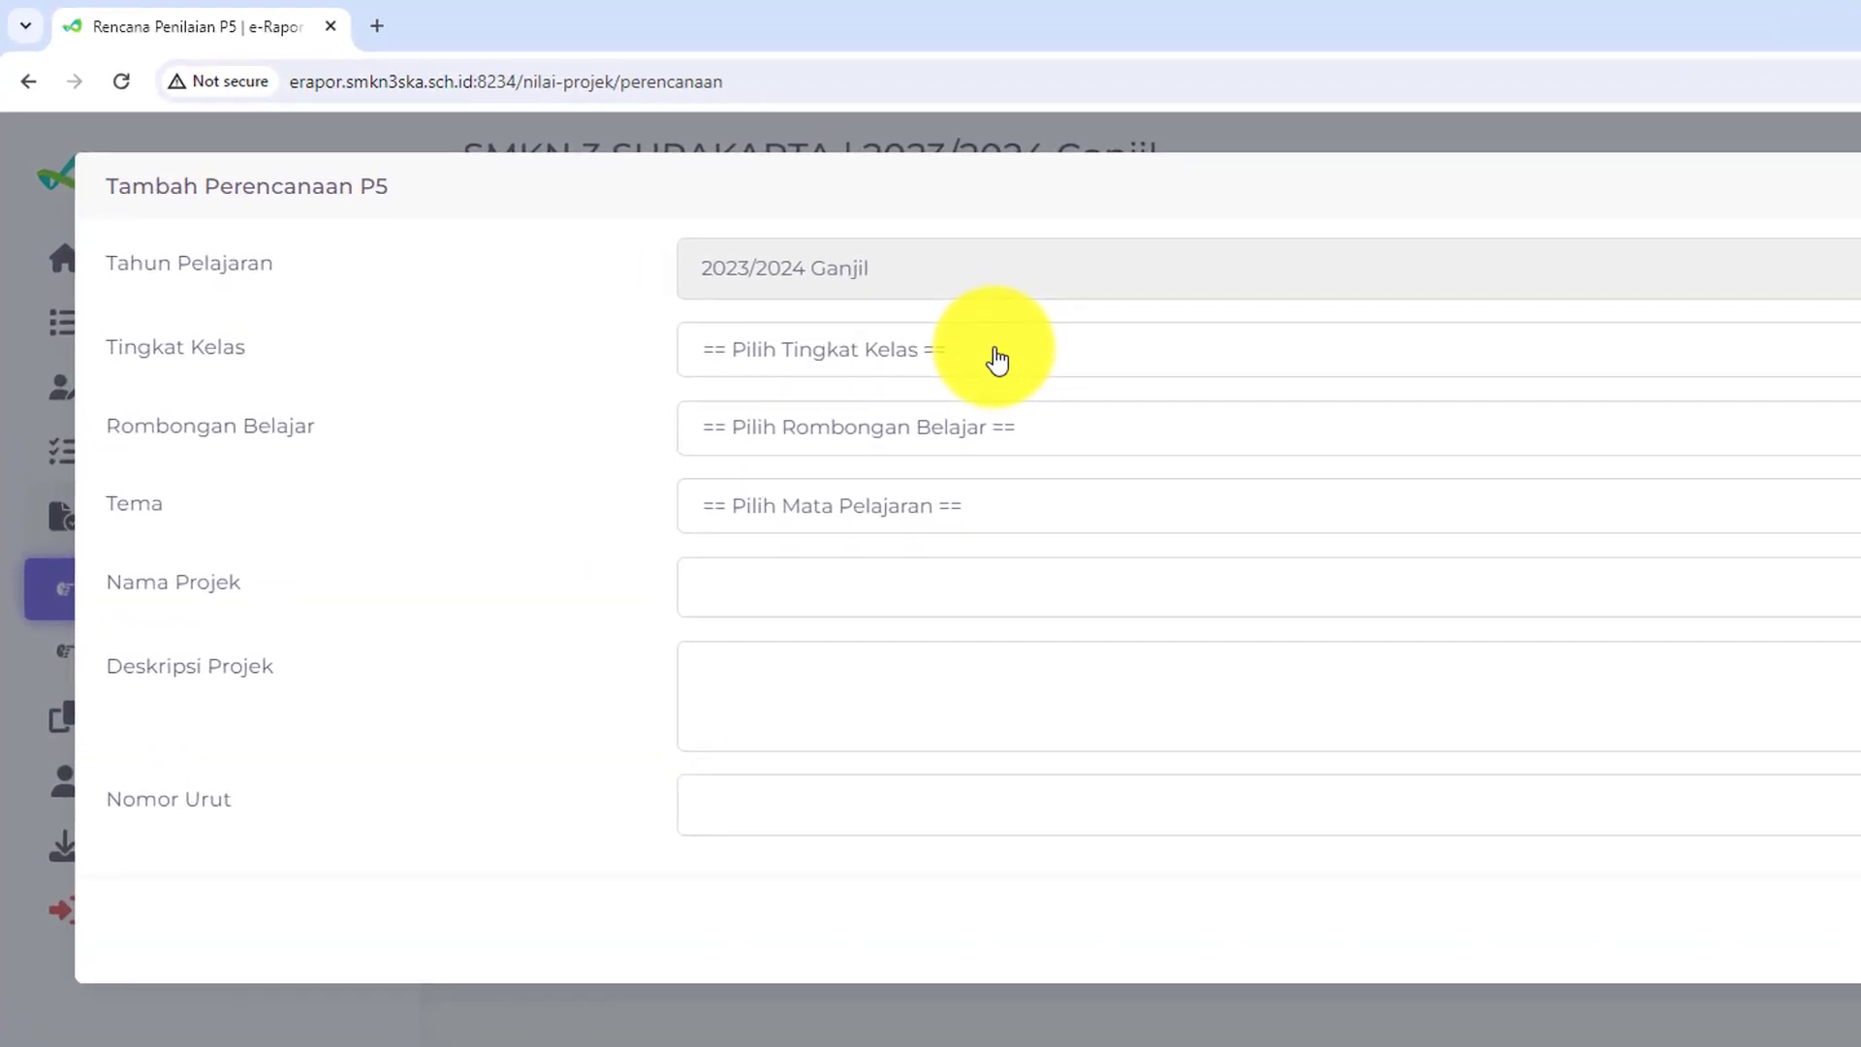
Step: Set the plan's Tingkat Kelas to Kelas 10, Rombongan Belajar to 10 PM 1, and Tema to Gaya Hidup Berkelanjutan
left_click(997, 361)
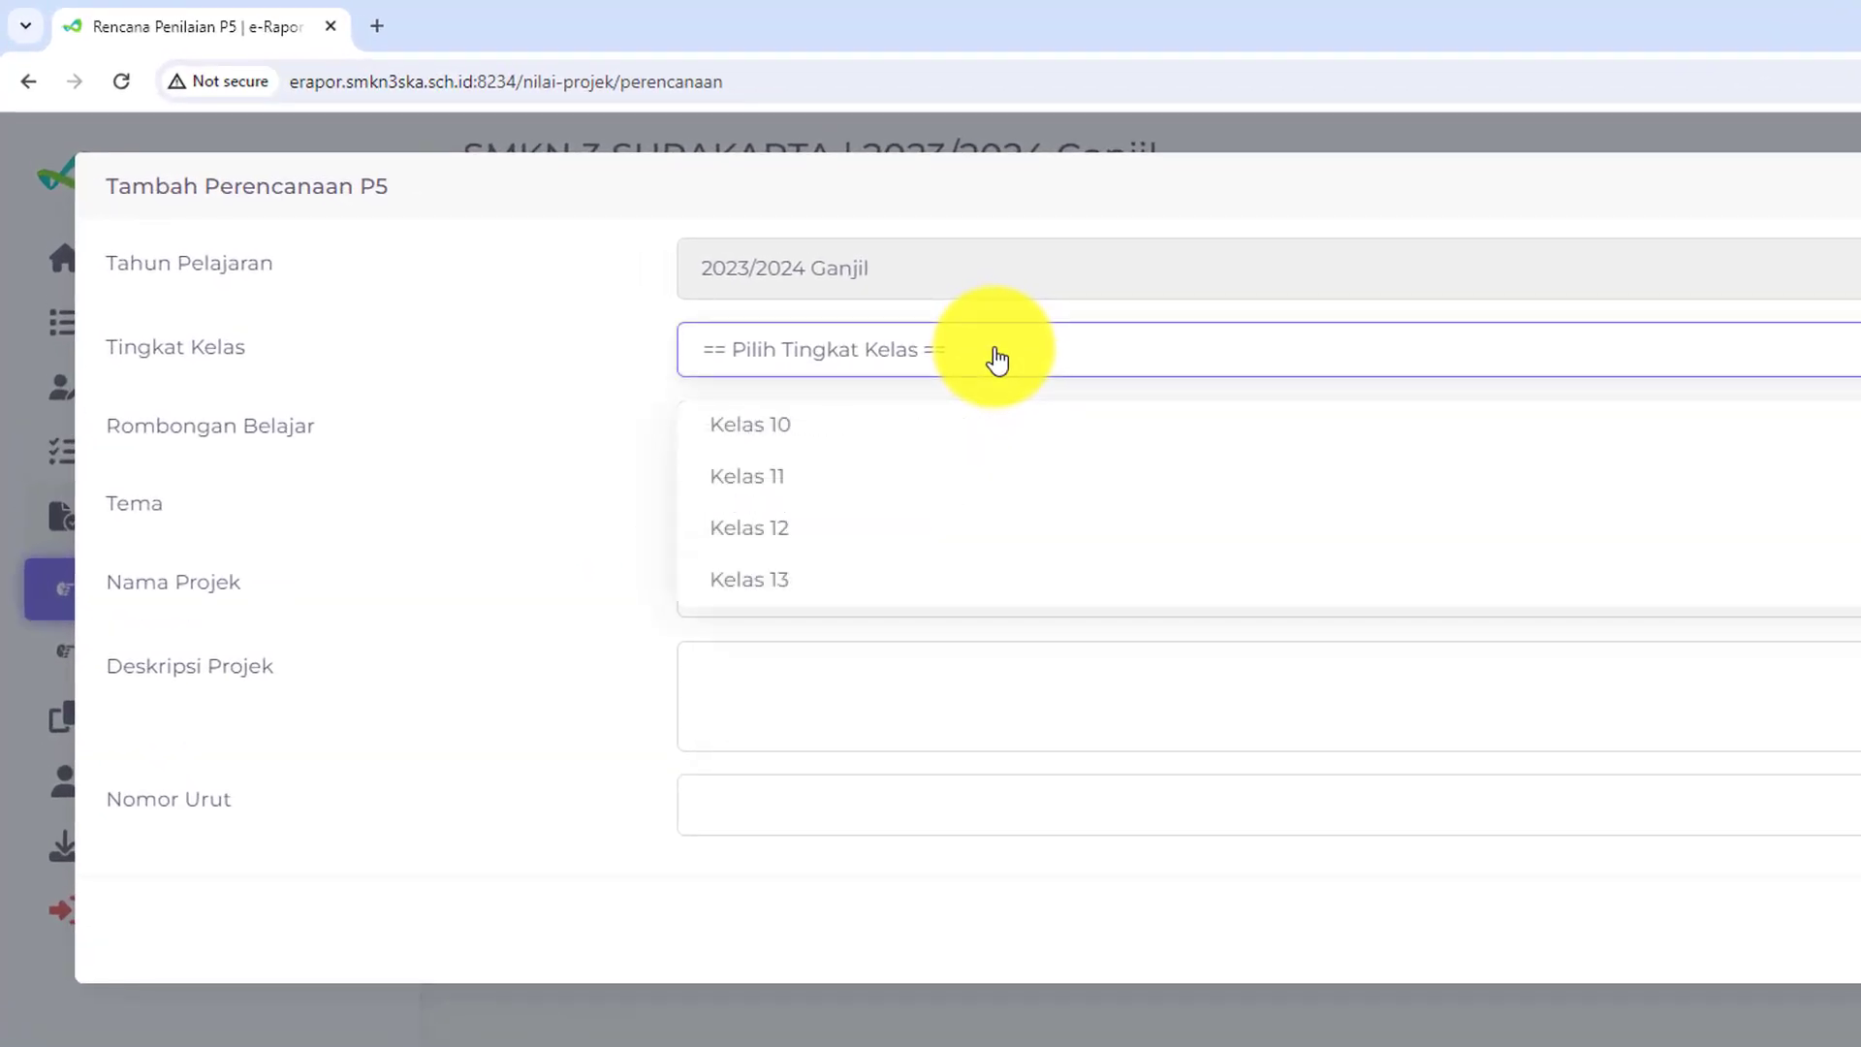
left_click(768, 430)
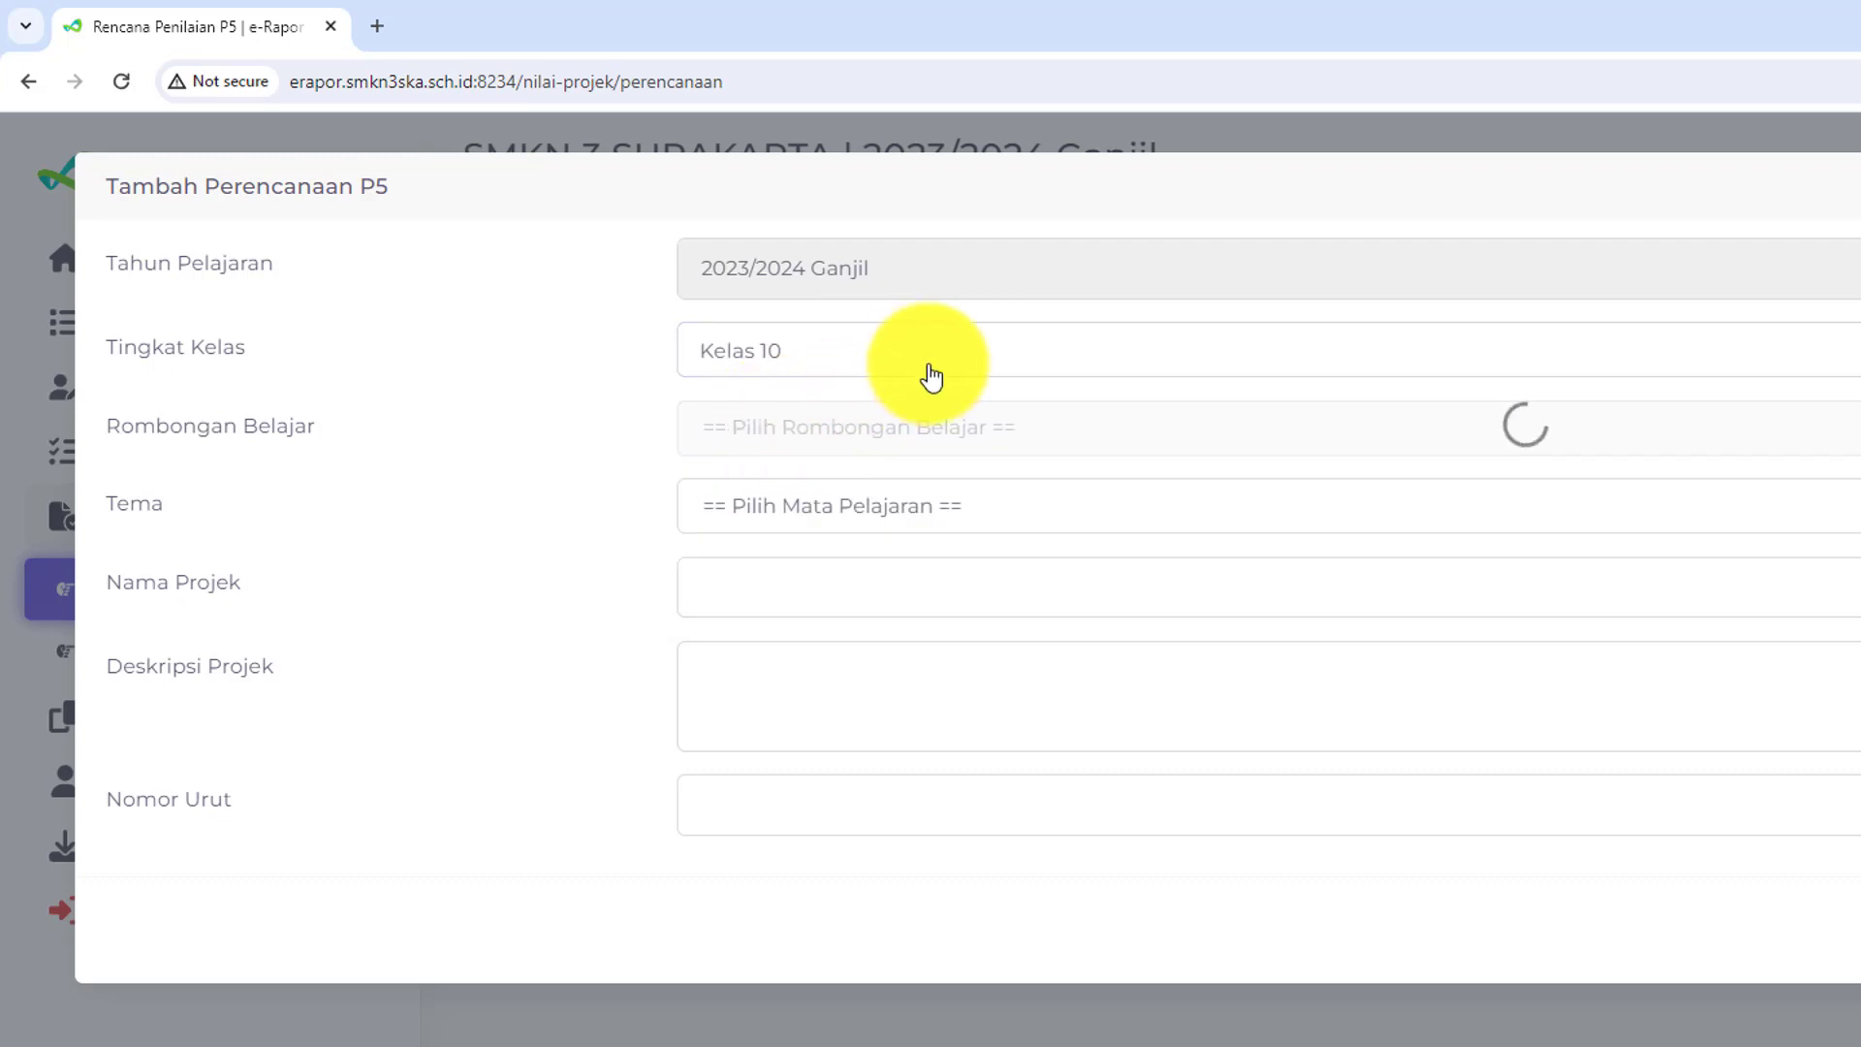
left_click(958, 427)
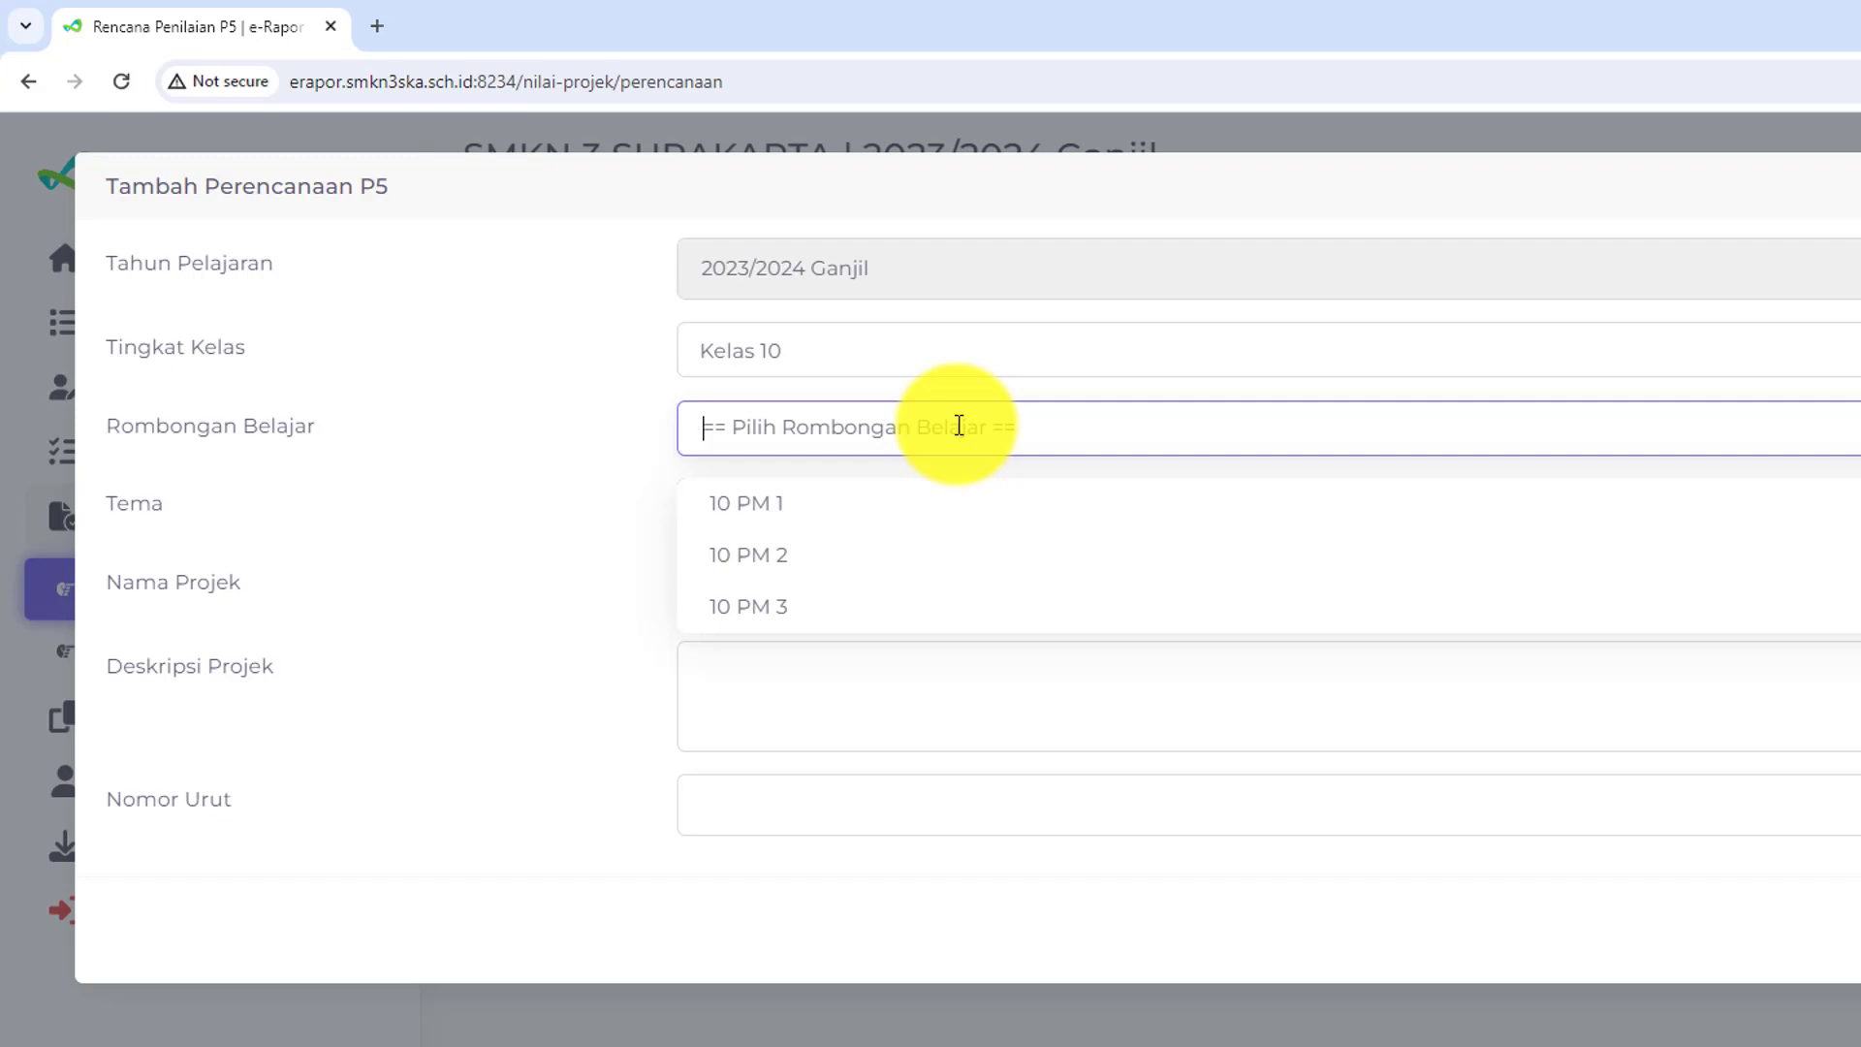
left_click(815, 506)
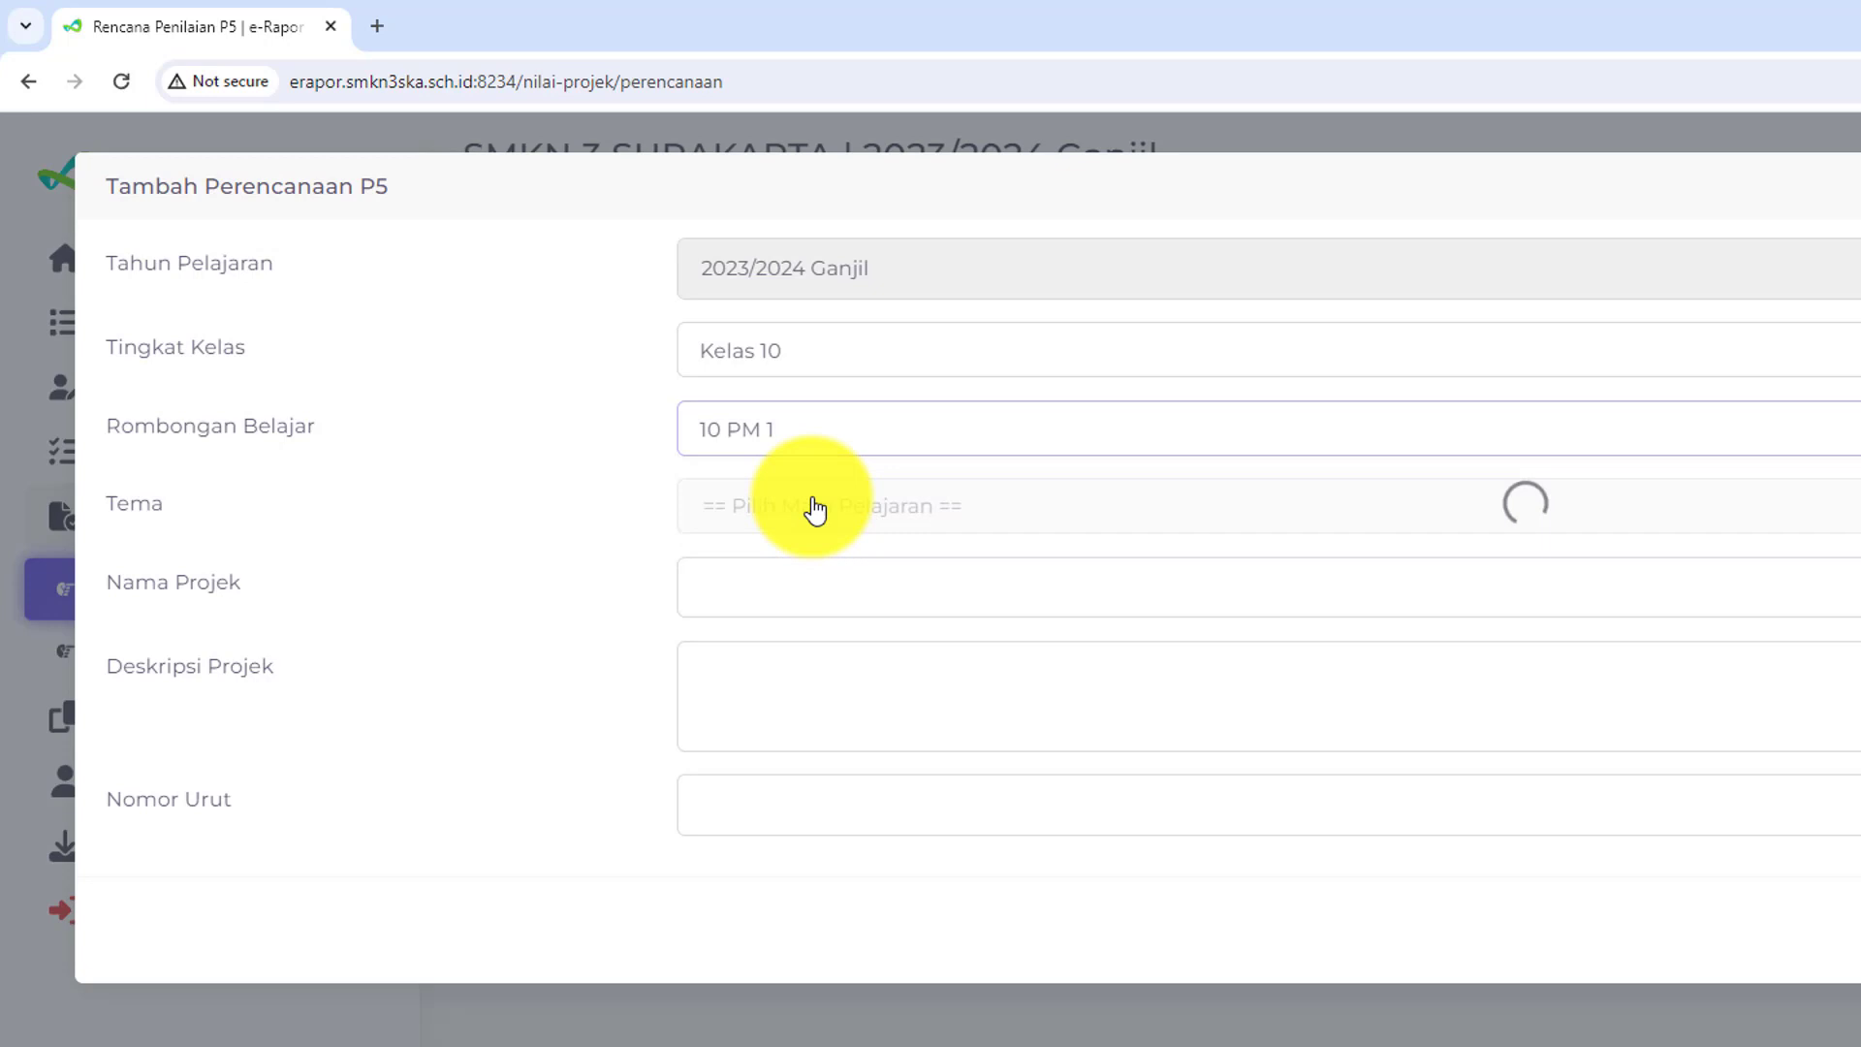
left_click(944, 502)
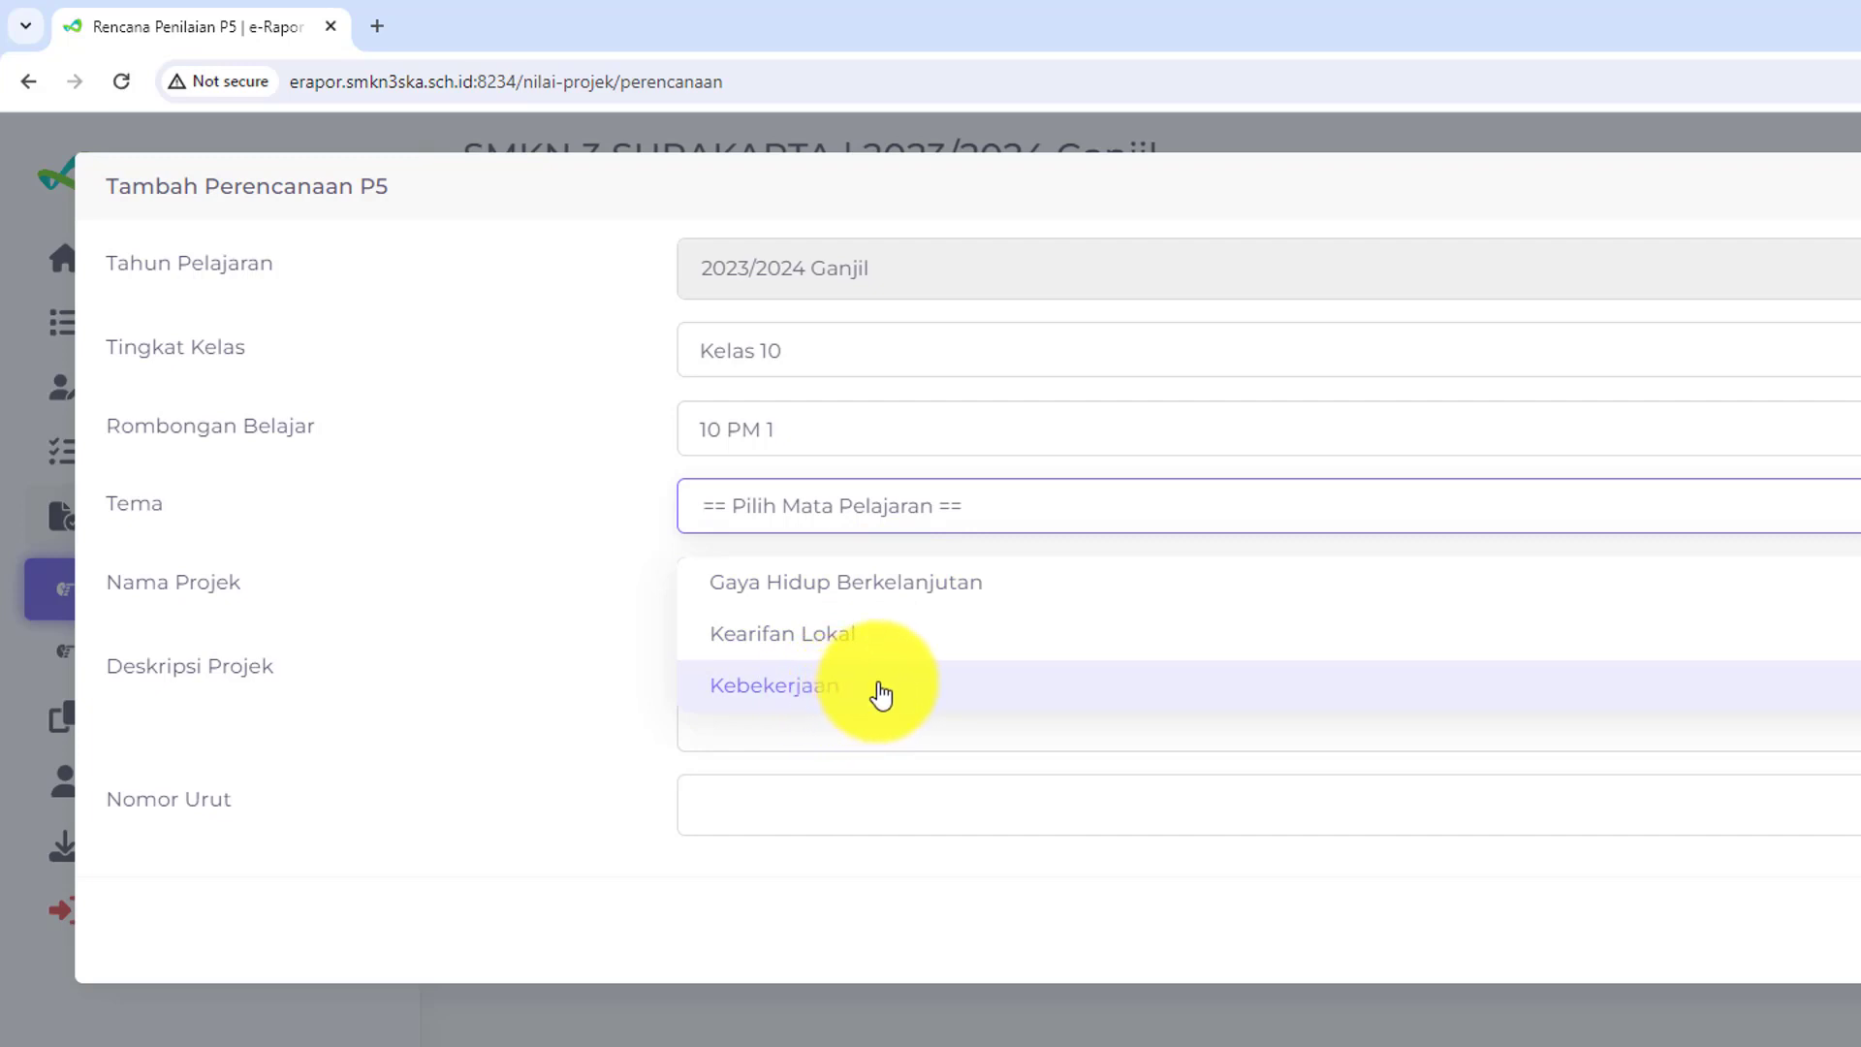
left_click(929, 585)
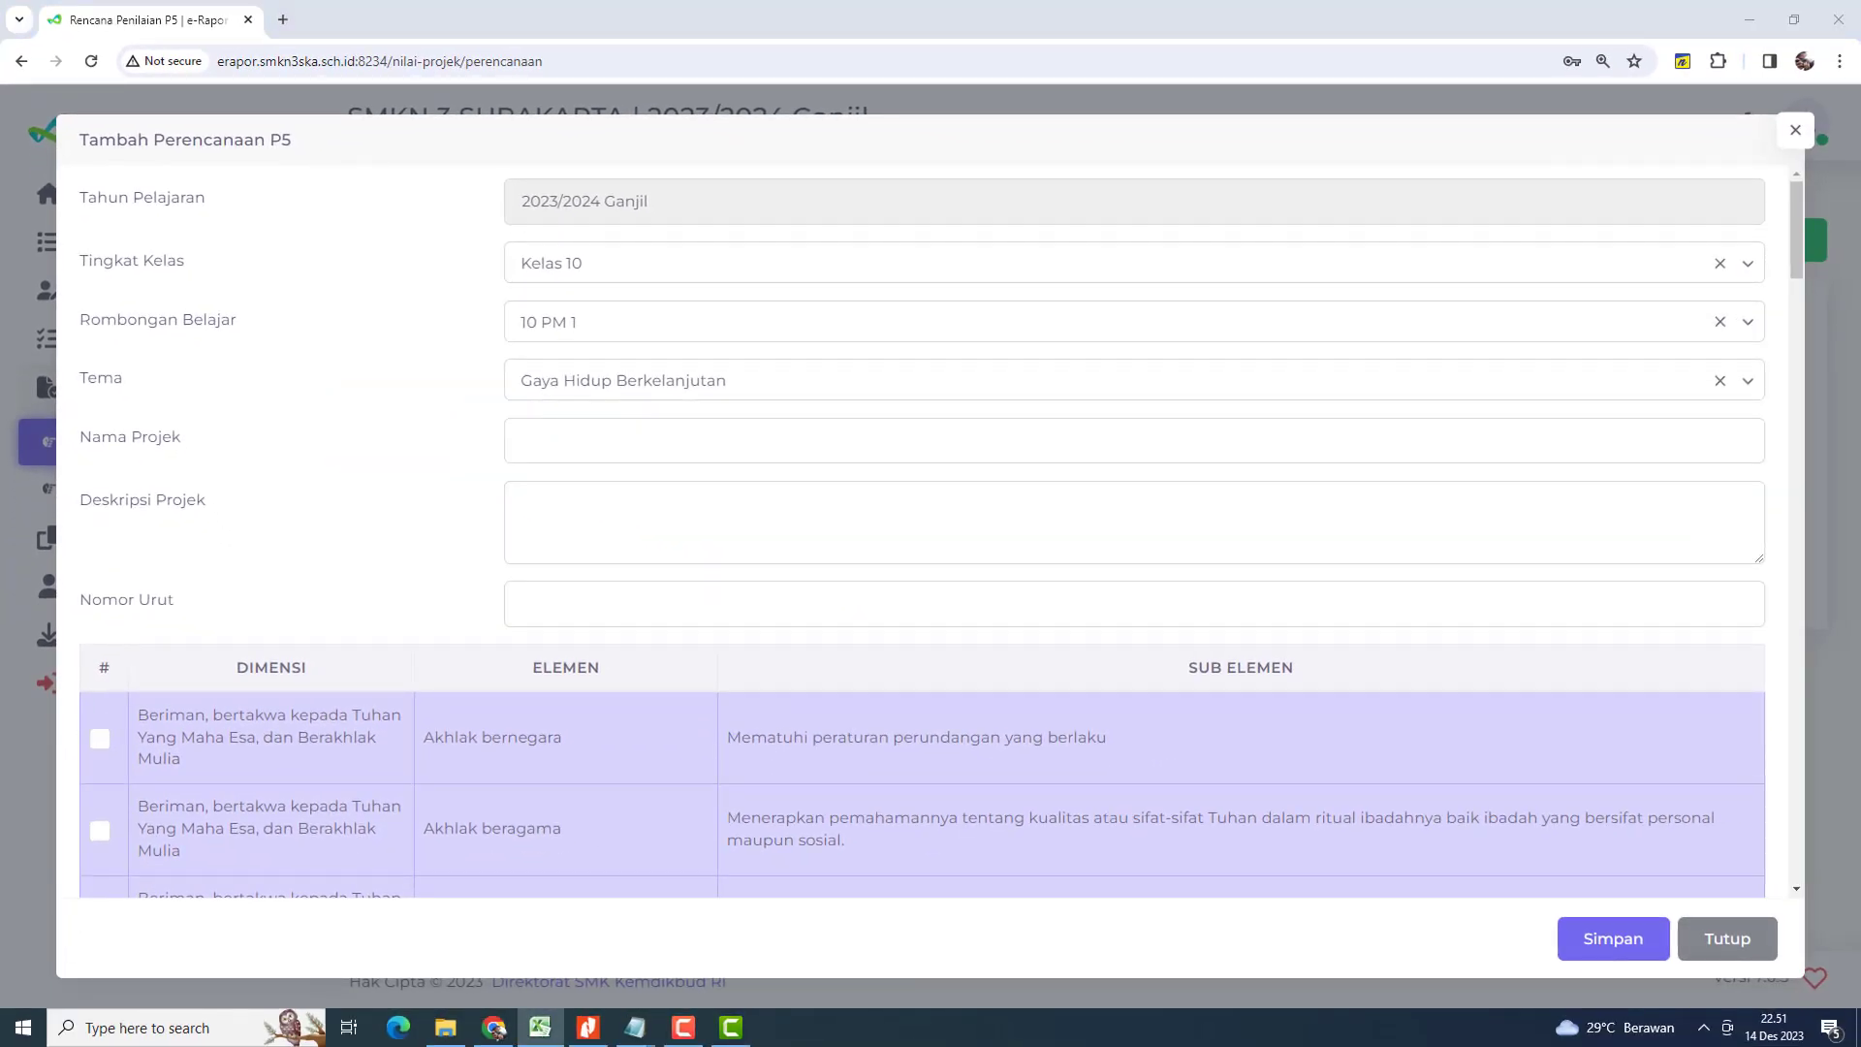
Step: Place the Excel rubric window beside the form and review the rubric's Dimensi, Elemen and Sub Elemen rows
left_click_drag(0, 37, 1276, 37)
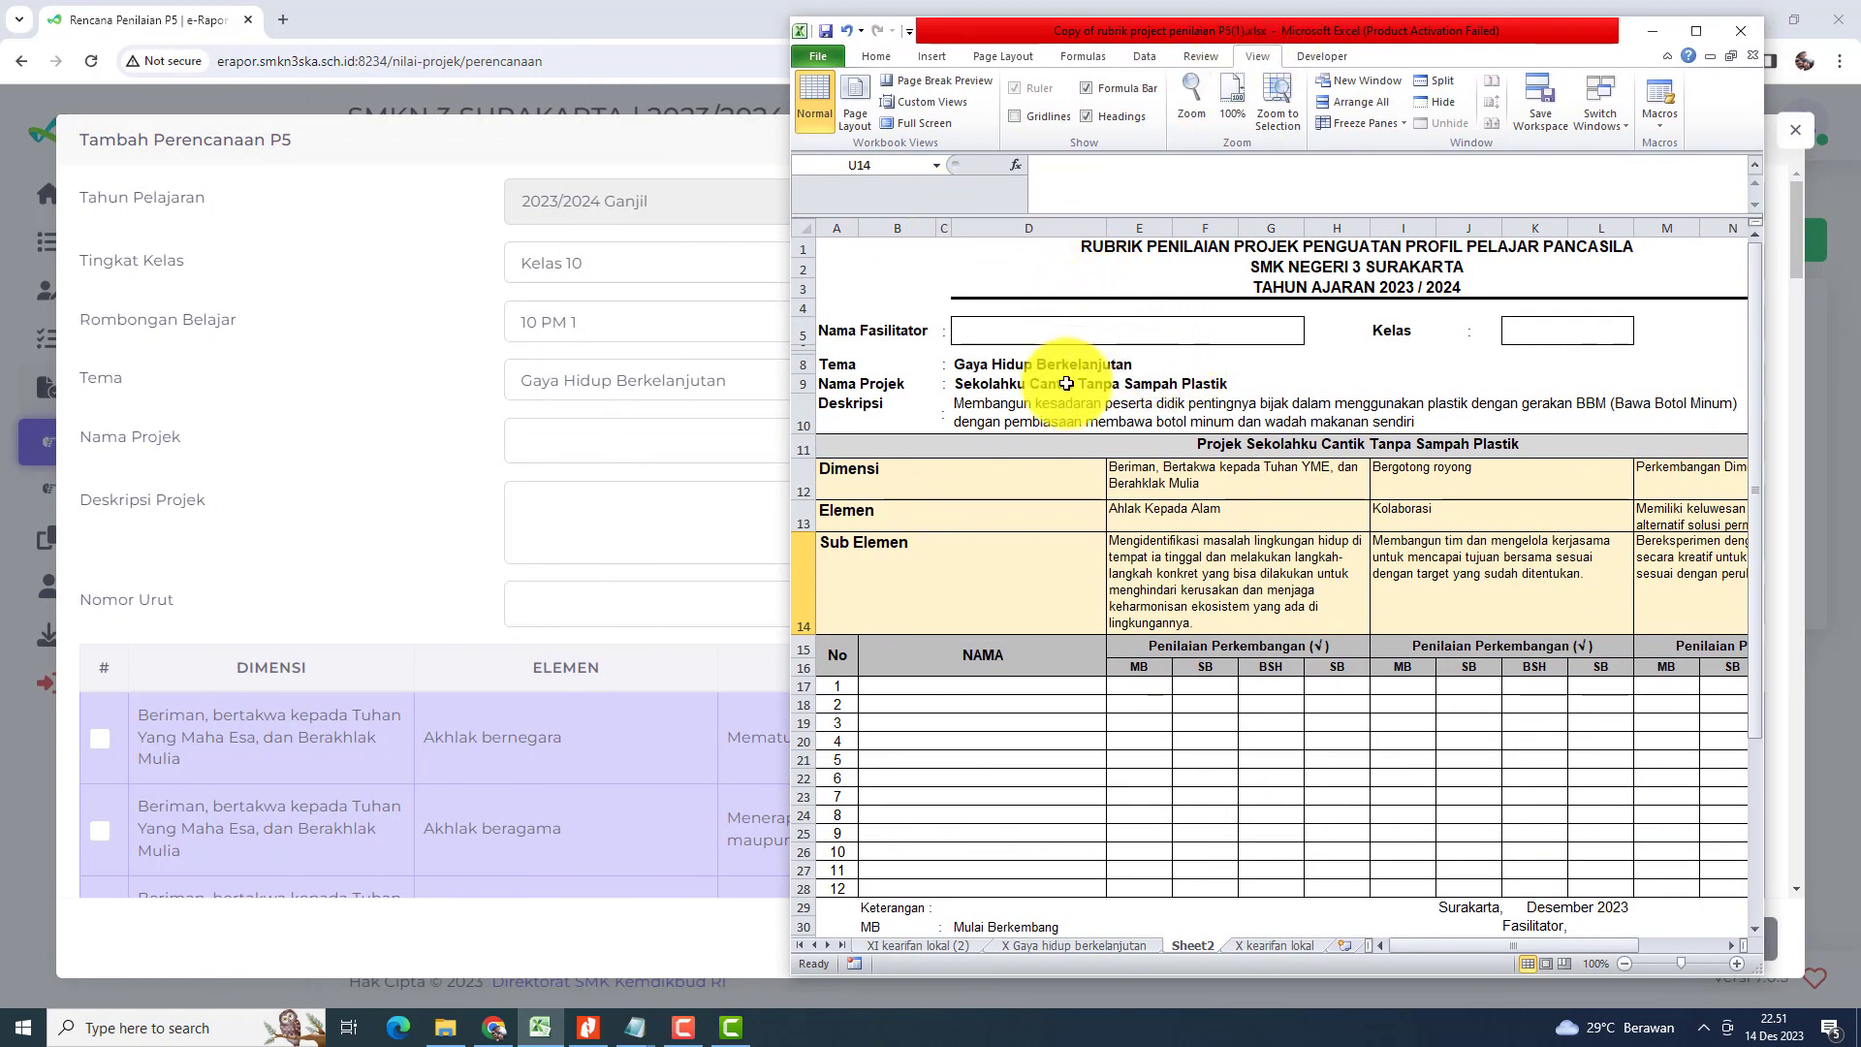
left_click_drag(1295, 23, 1342, 27)
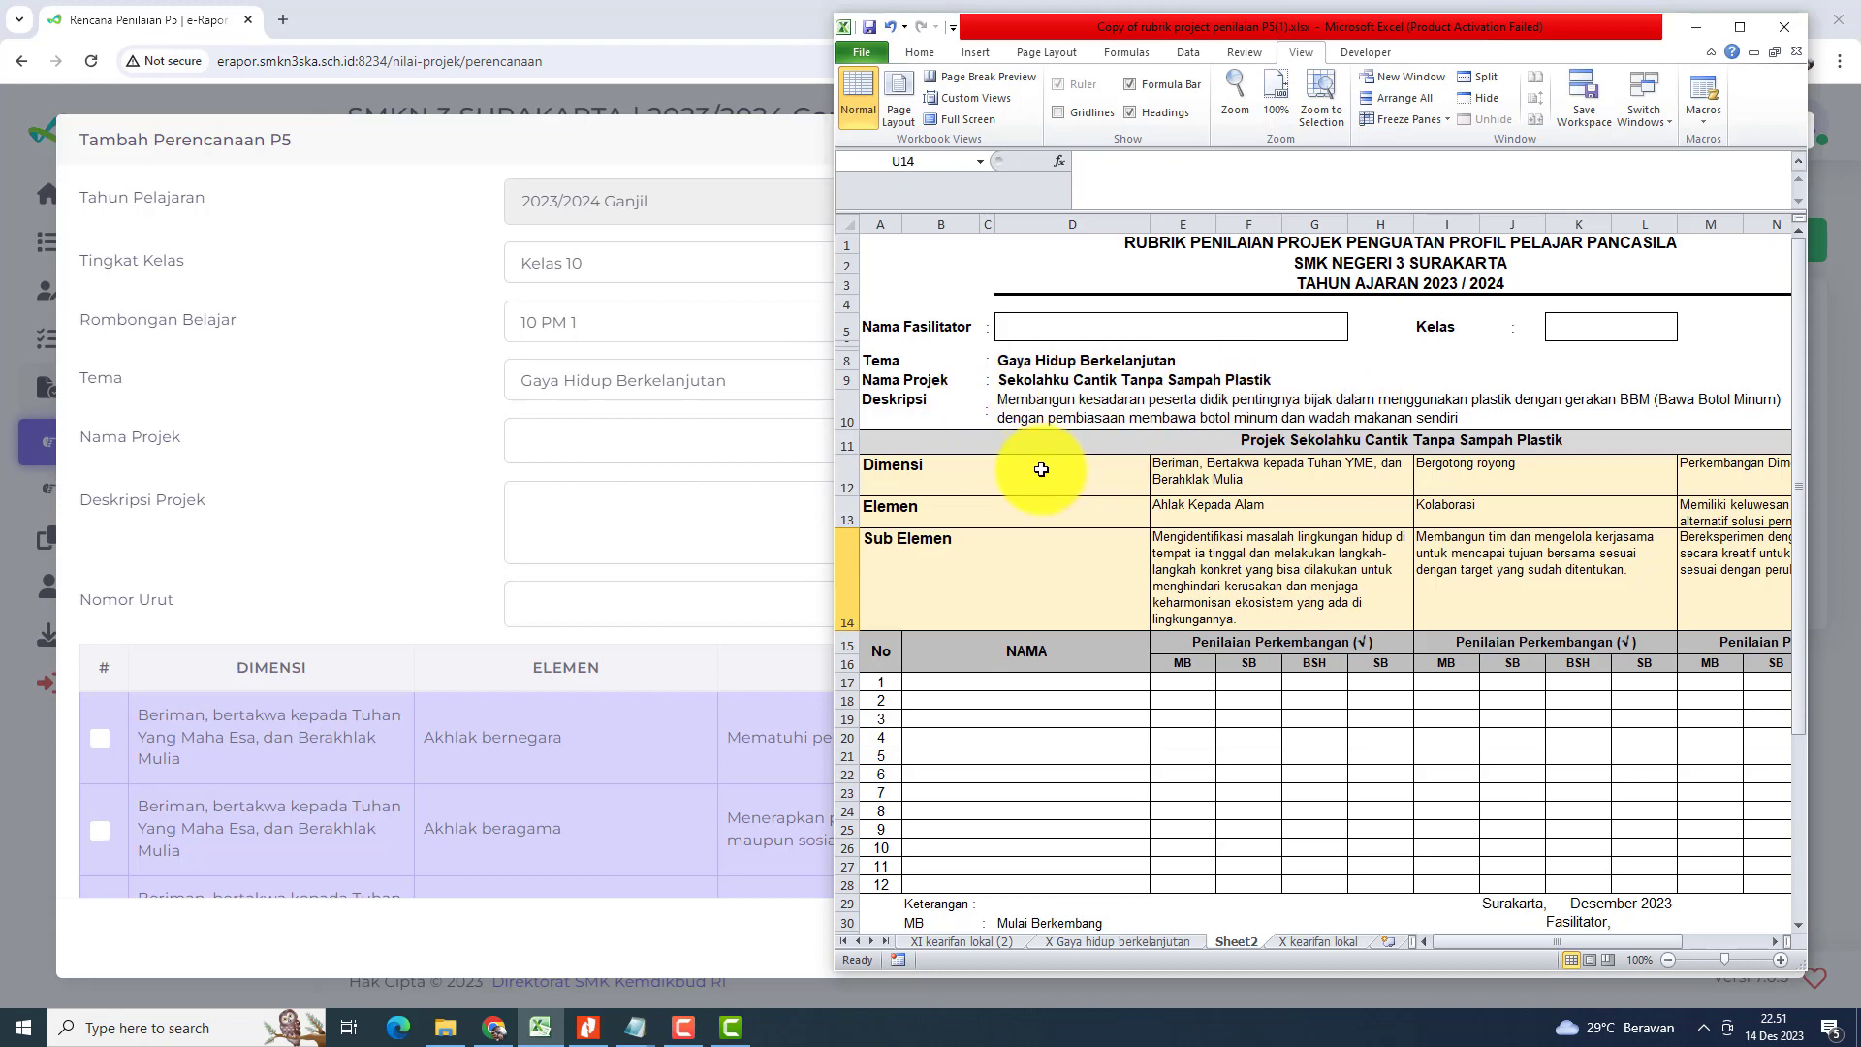
left_click_drag(1176, 470, 1693, 456)
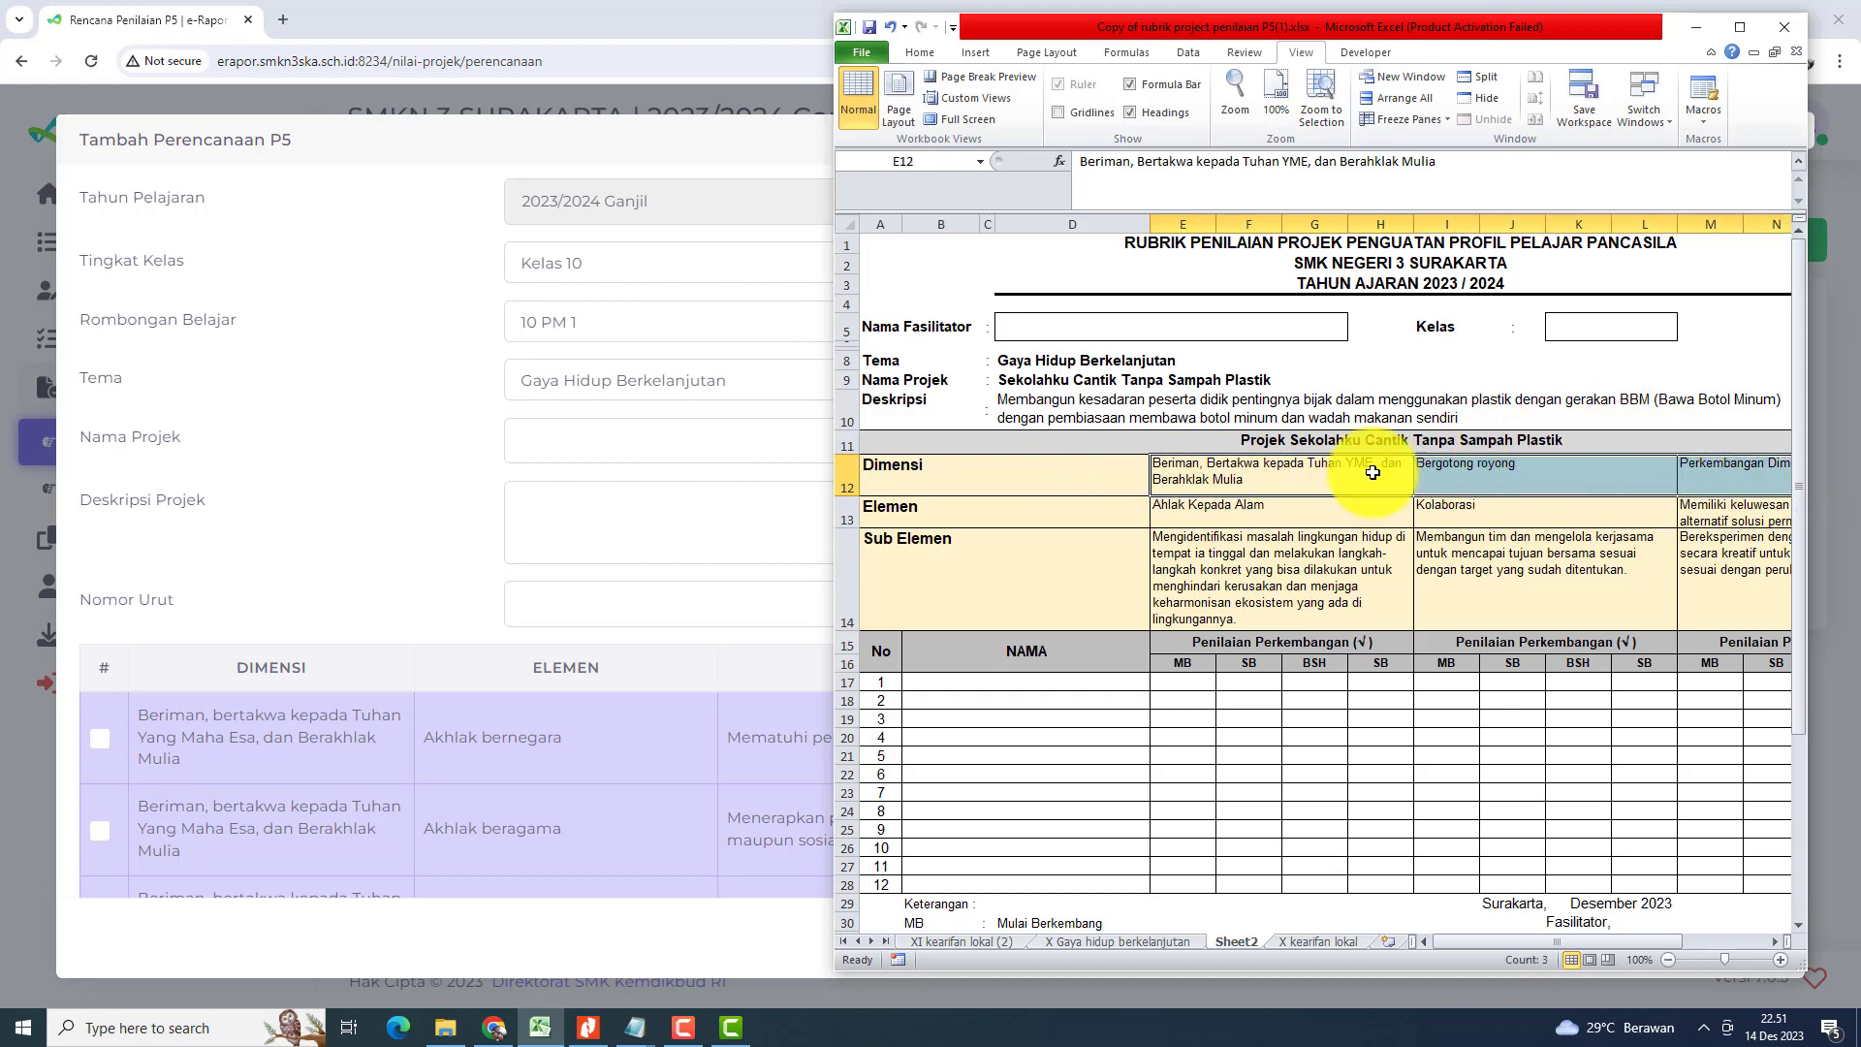
left_click_drag(1197, 512, 1752, 511)
mouse_move(1255, 565)
left_mouse_down()
mouse_move(1698, 557)
mouse_move(1273, 565)
left_mouse_up()
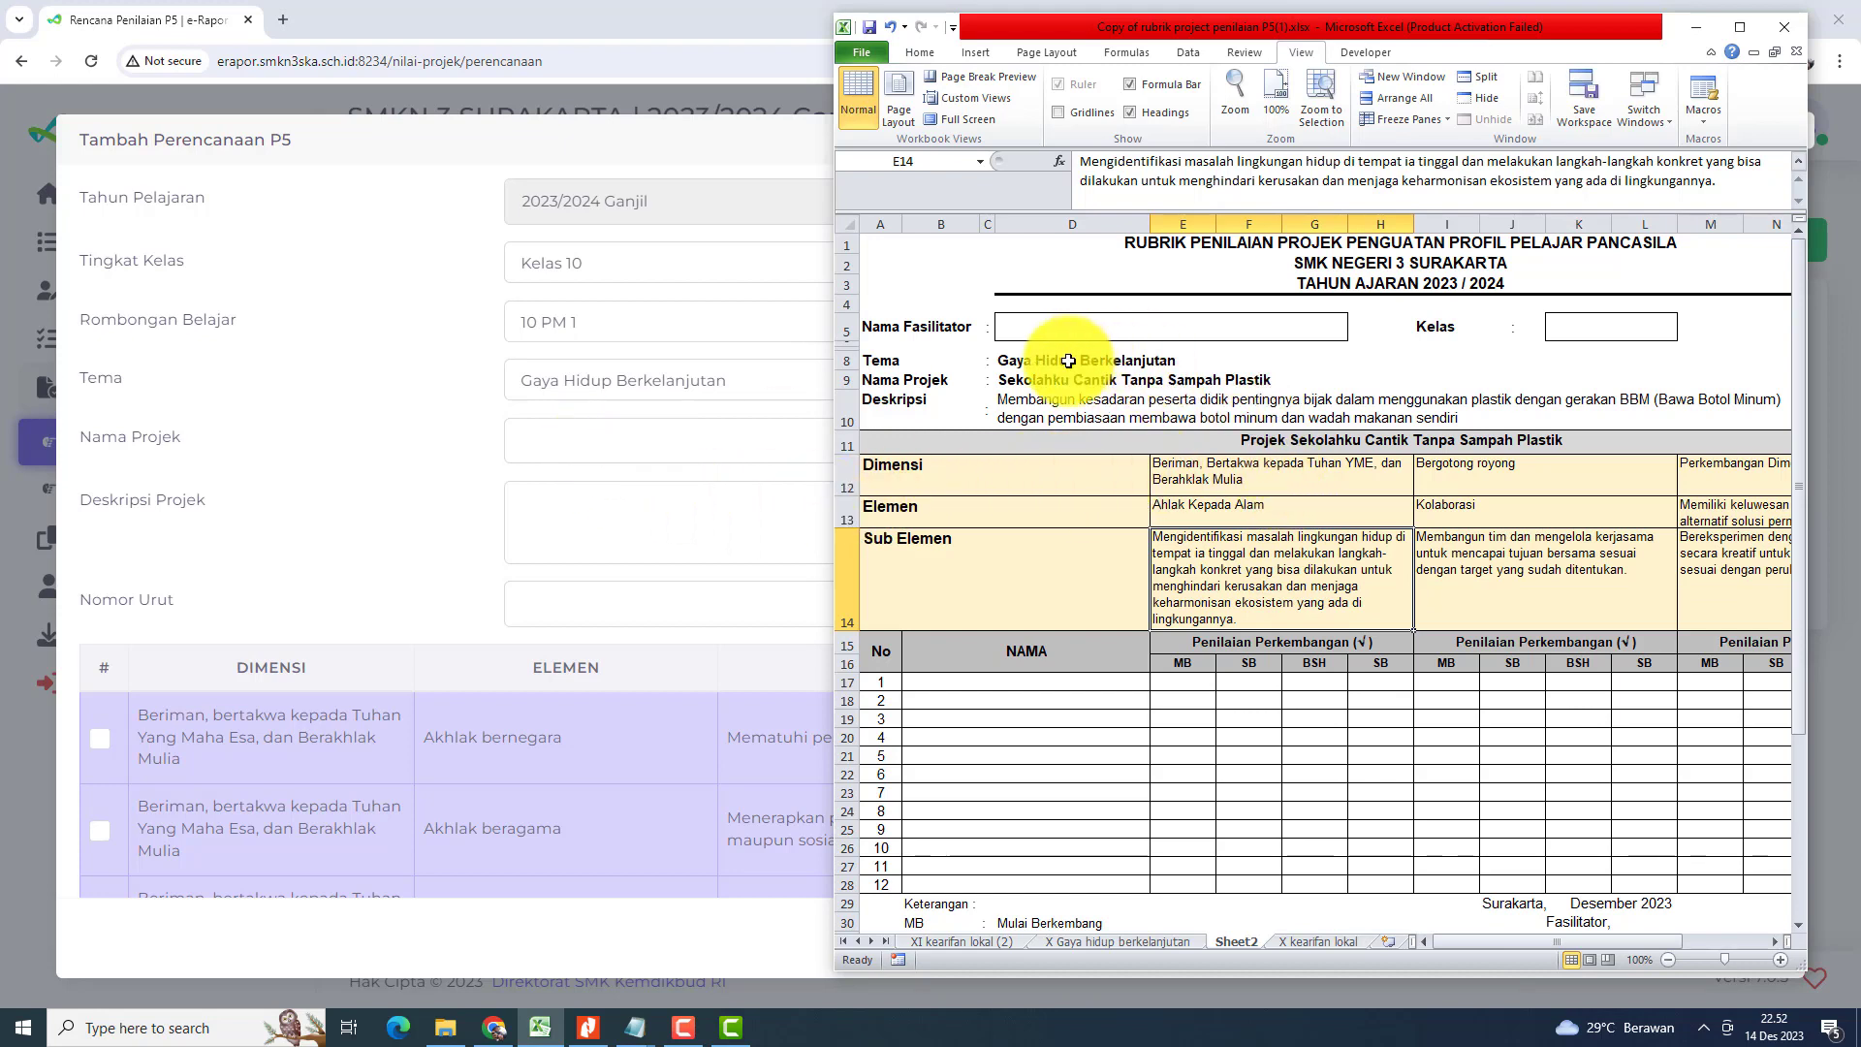
Step: Copy the project name "Sekolahku Cantik Tanpa Sampah Plastik" from the Excel rubric into the browser form's Nama Projek field
left_click(1025, 379)
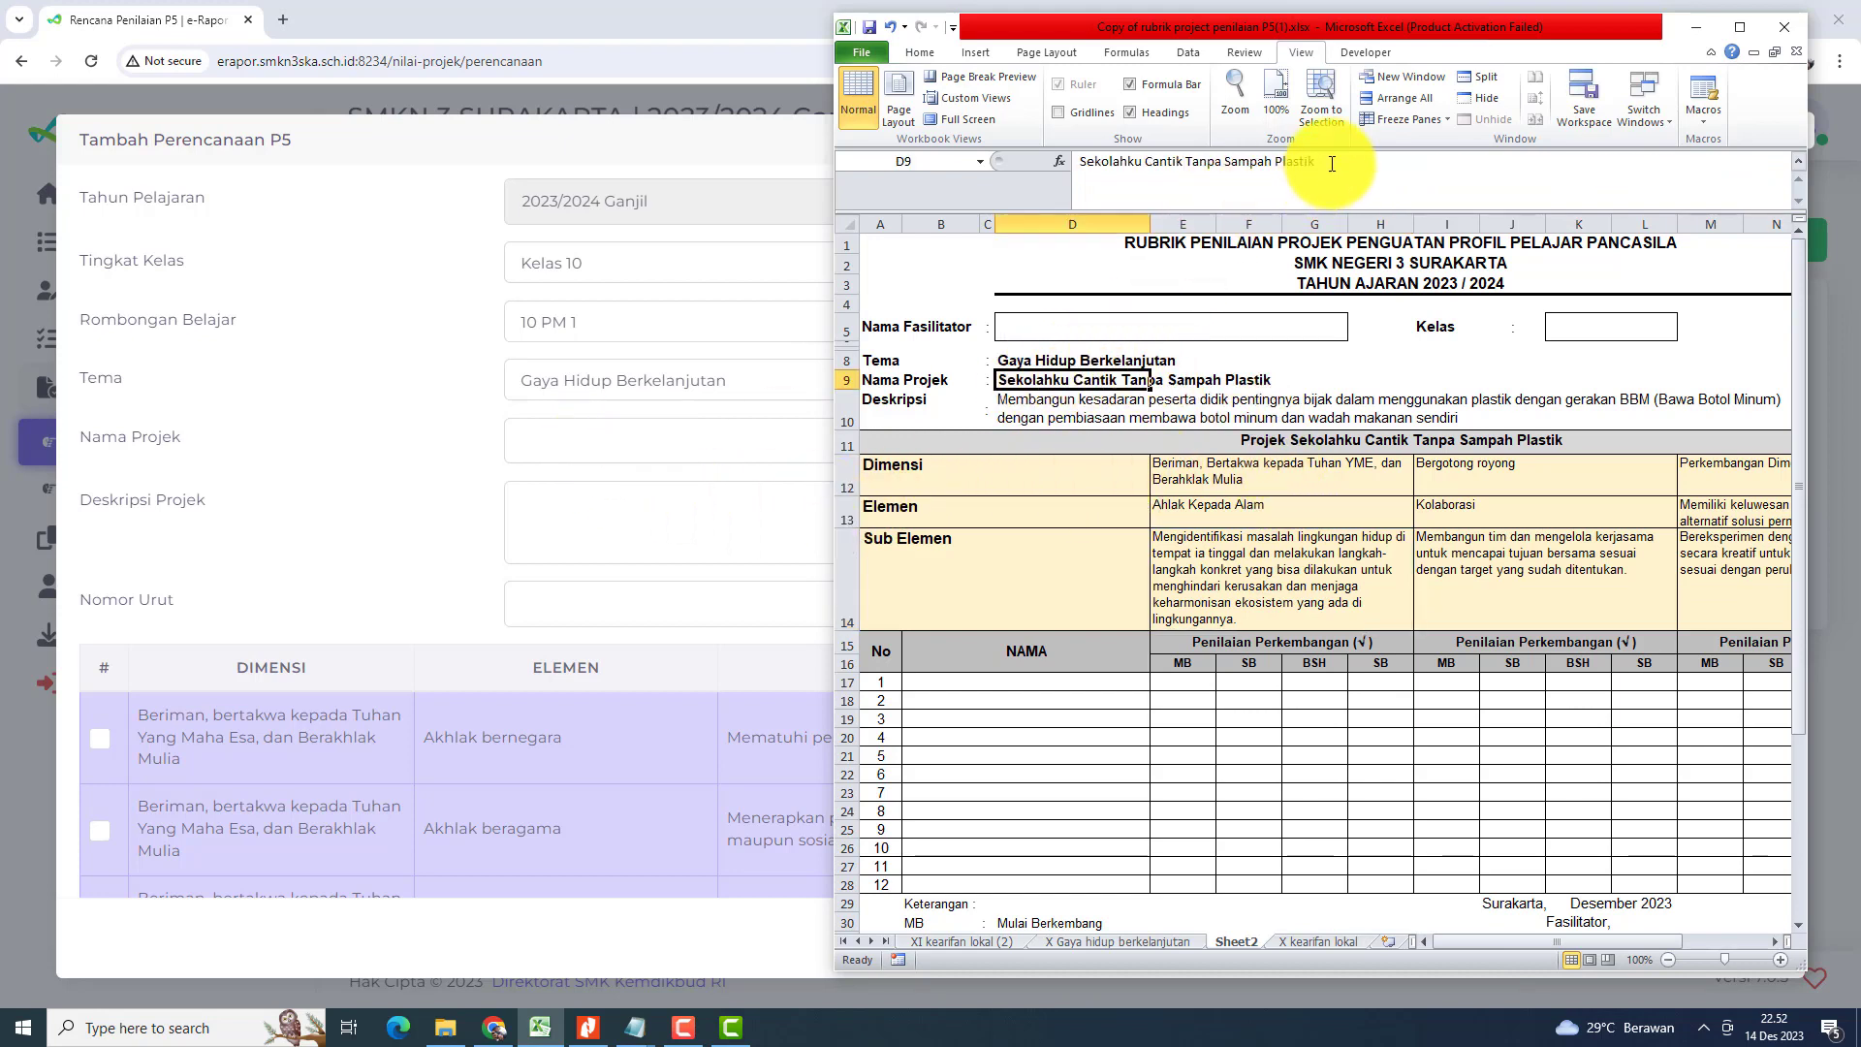
left_click_drag(1073, 161, 1174, 206)
key("ctrl+c")
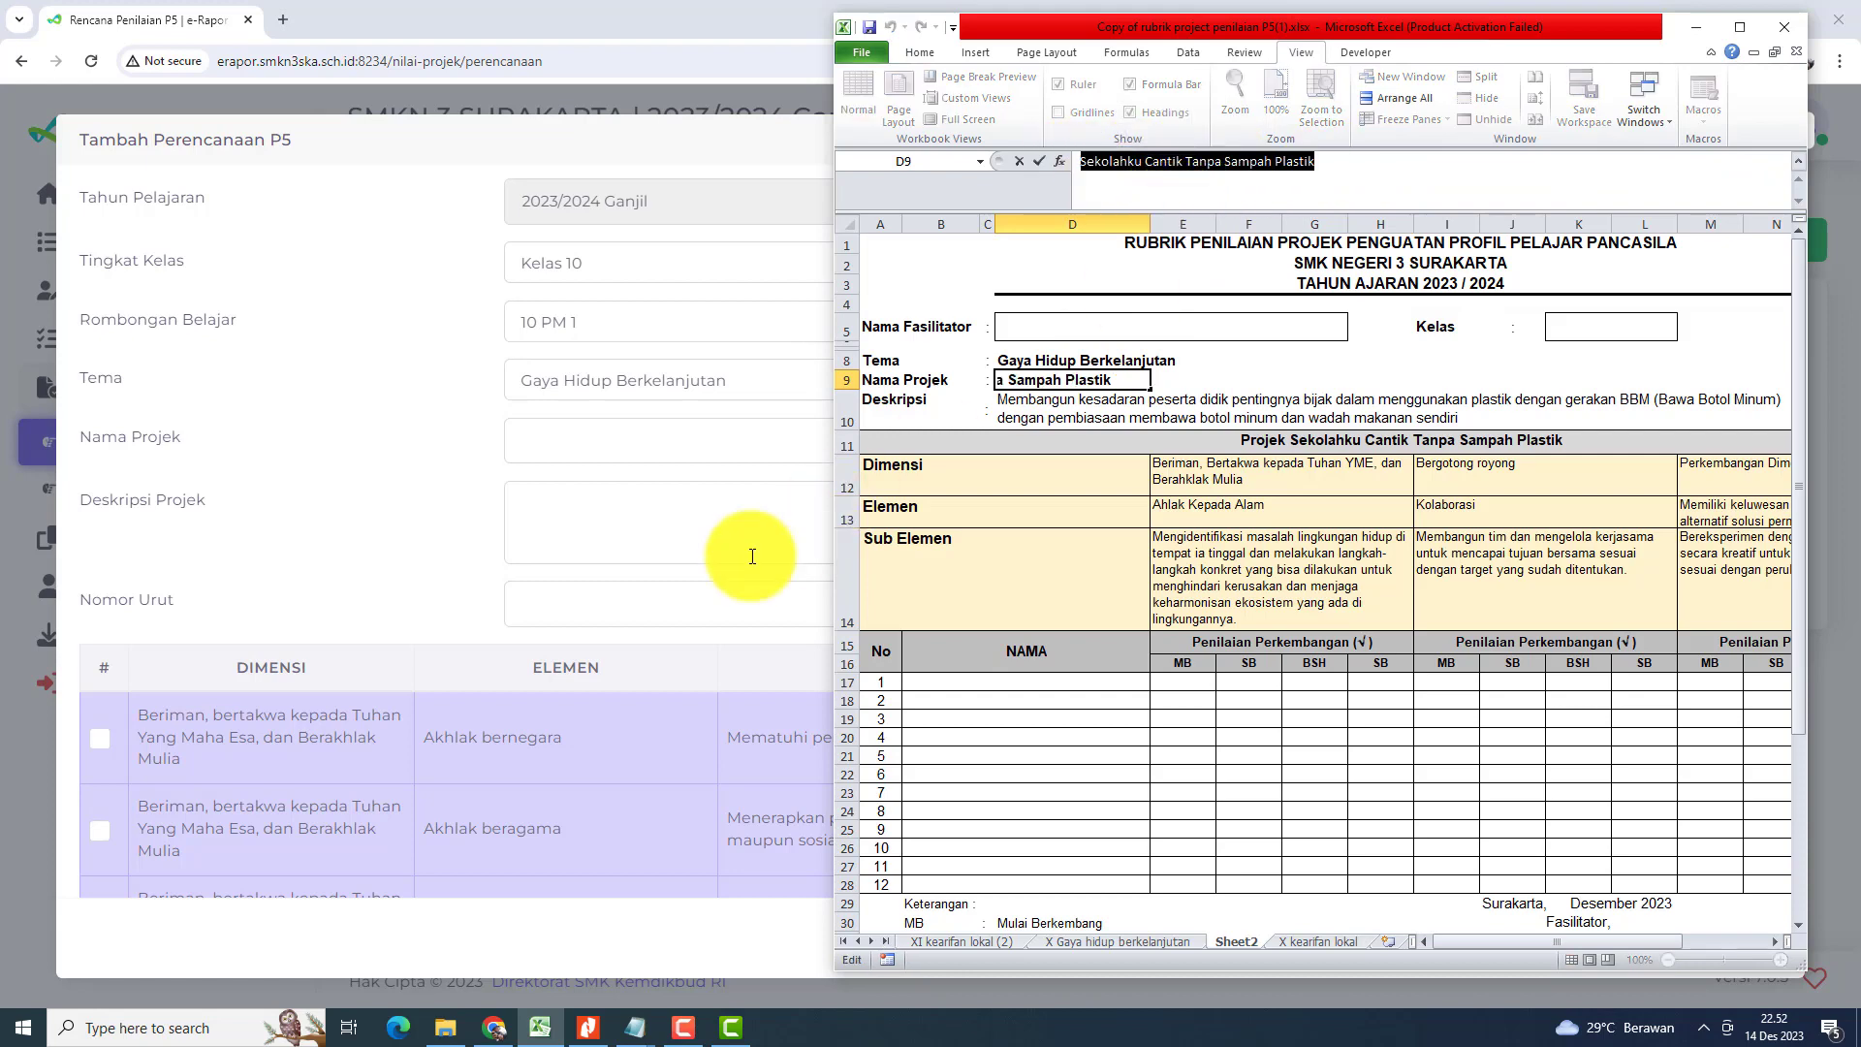
left_click(608, 489)
left_click(572, 433)
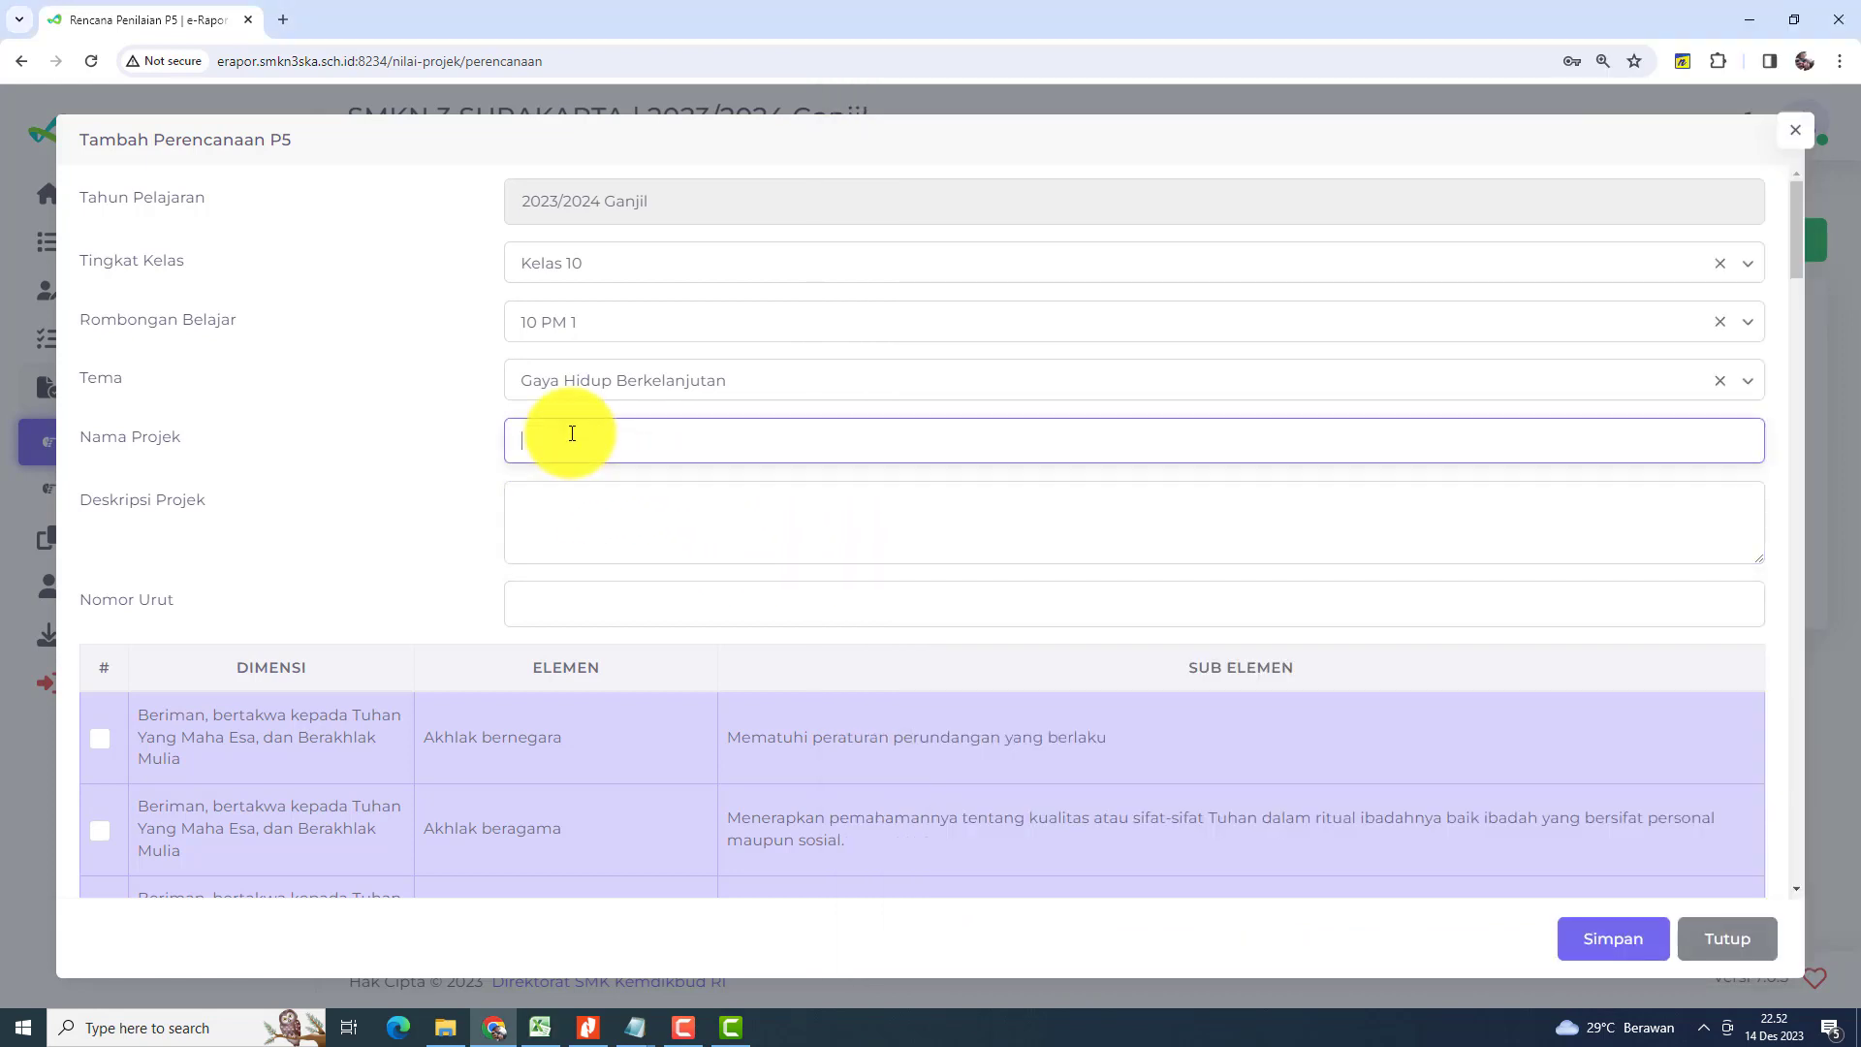
key("ctrl+v")
Step: Copy the Deskripsi text from the Excel rubric into the browser form's Deskripsi Projek field and set Nomor Urut to 1
left_click(540, 1025)
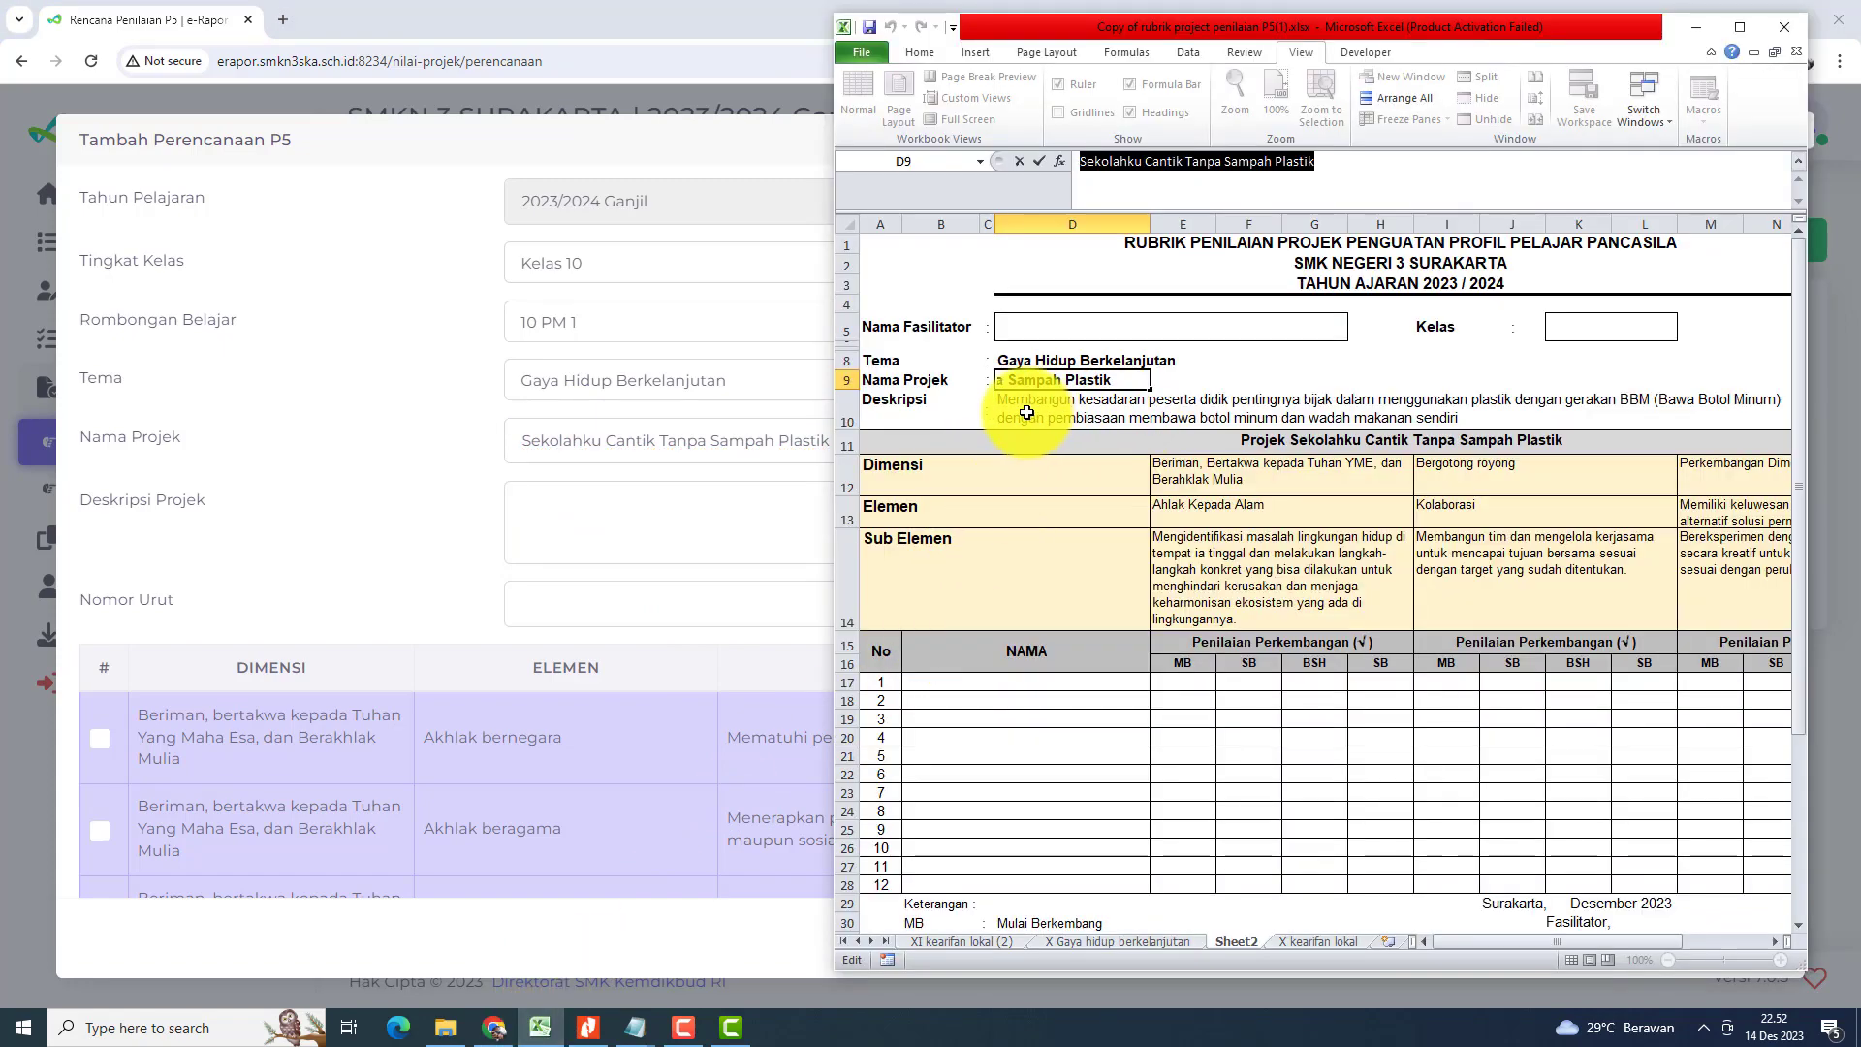
left_click(1106, 403)
left_click_drag(1602, 170, 1038, 158)
key("ctrl+c")
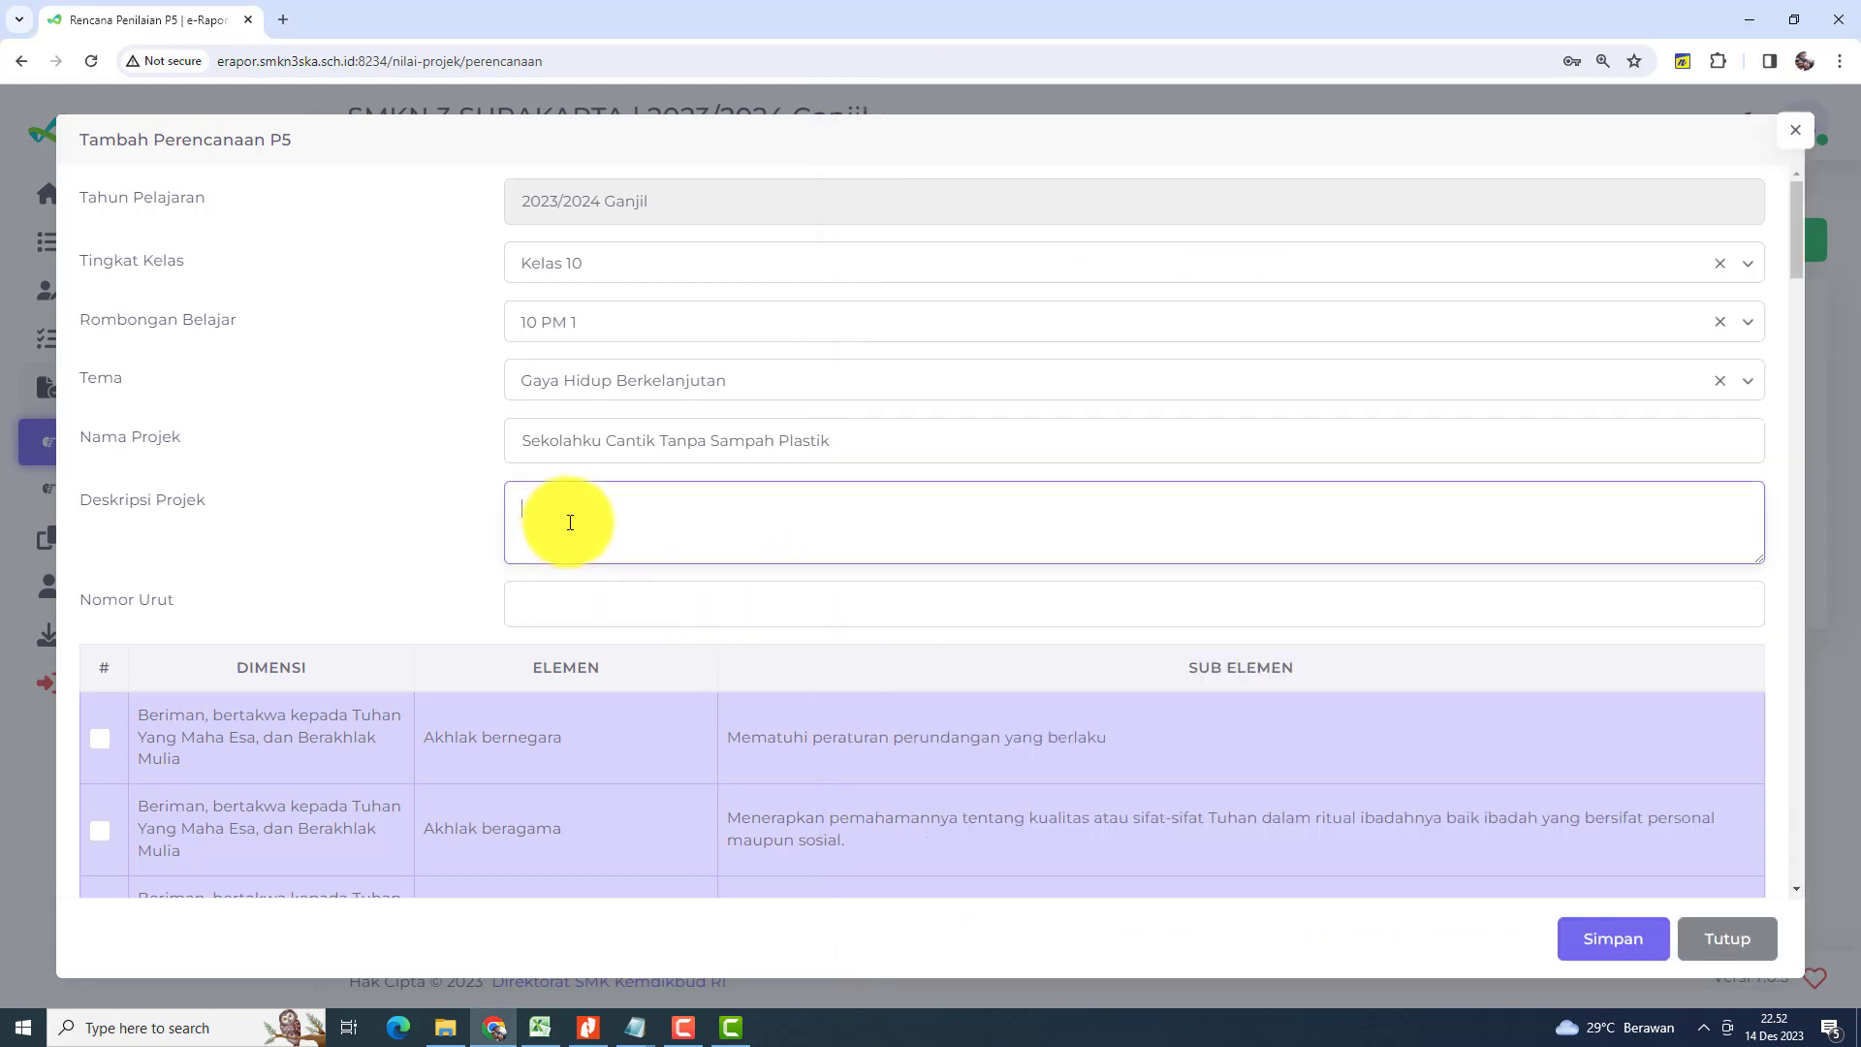
key("ctrl+v")
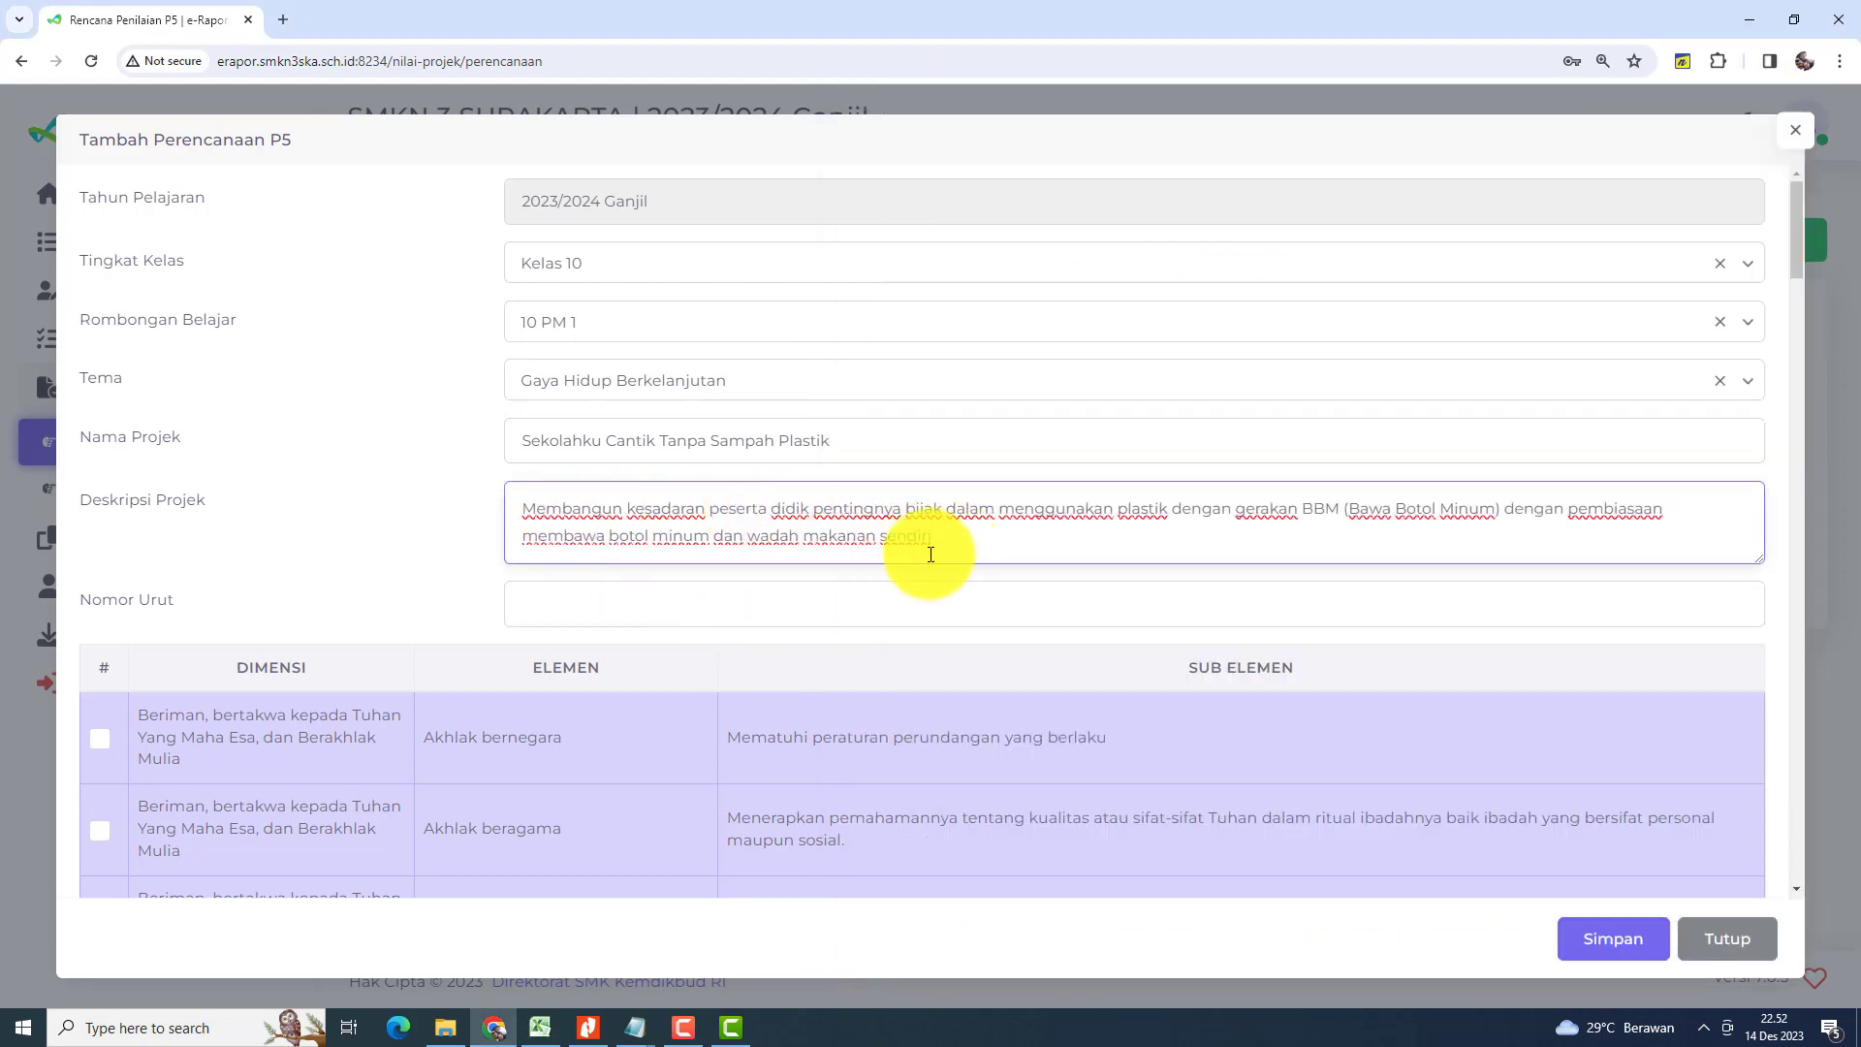
left_click(807, 606)
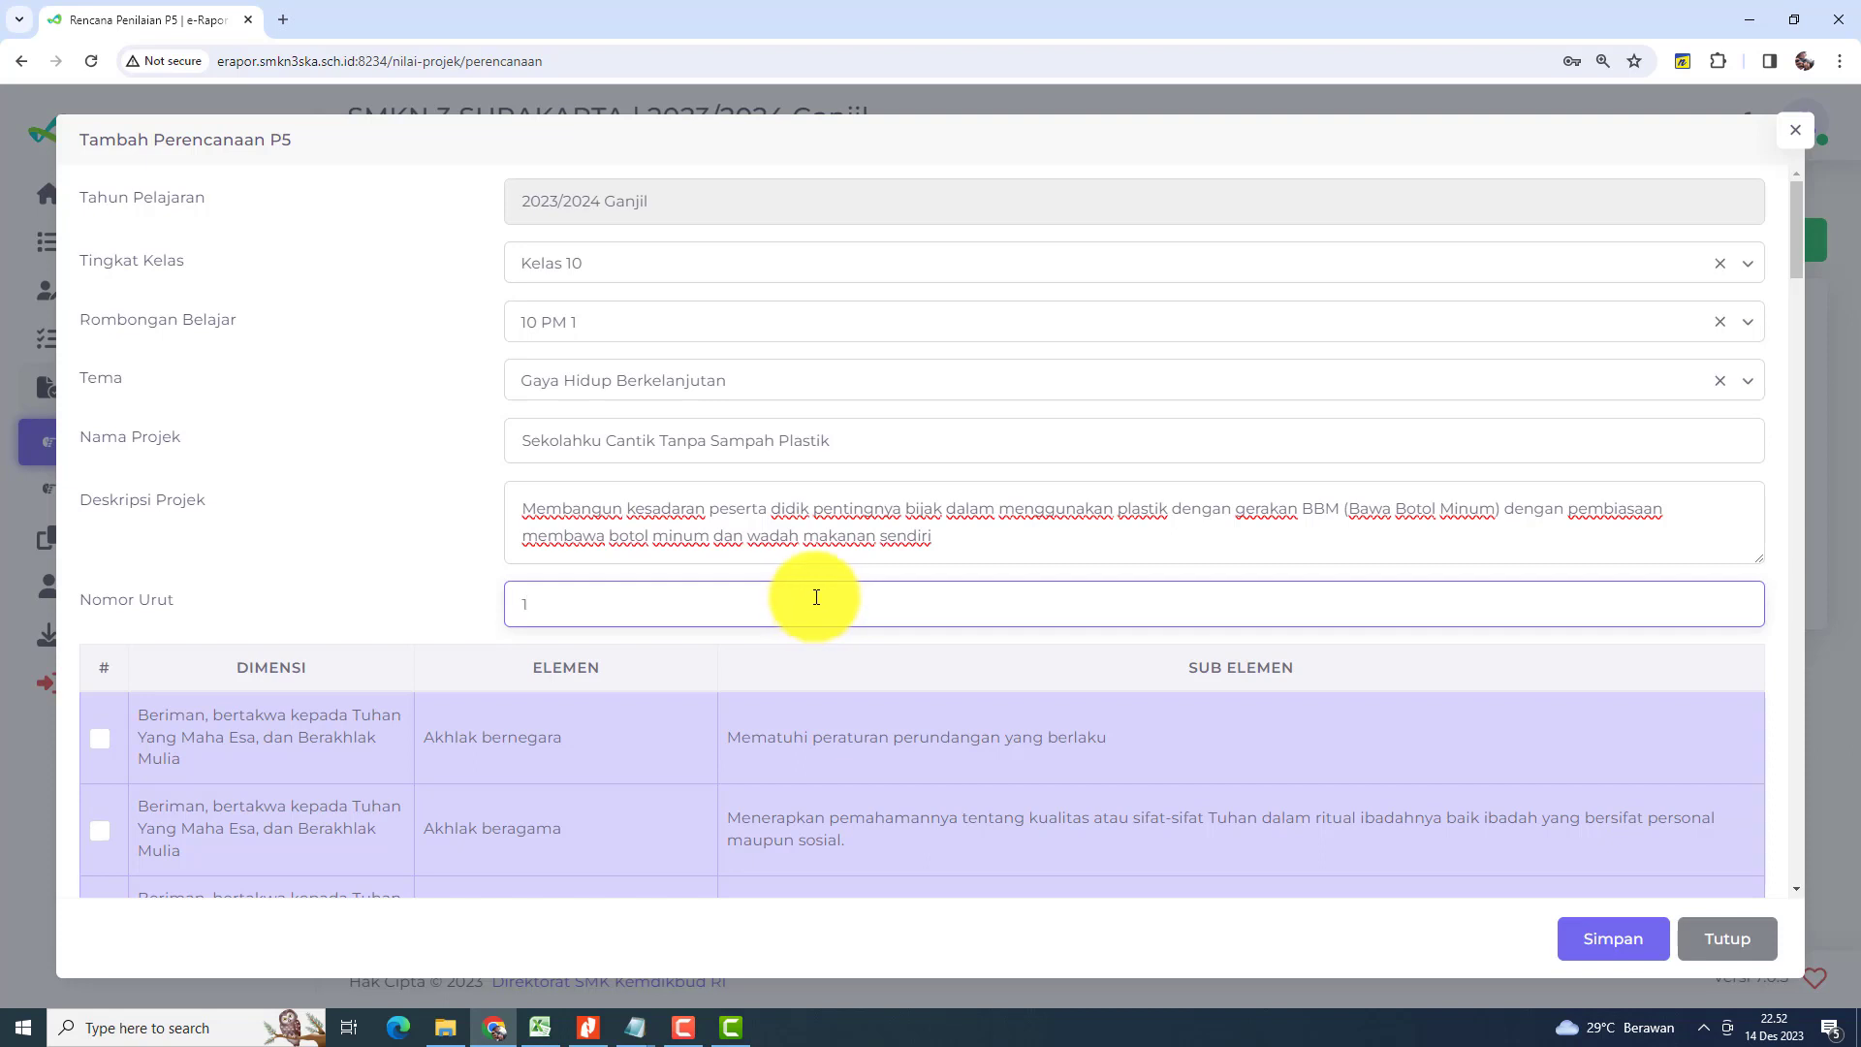
scroll(851, 573, "down", 2)
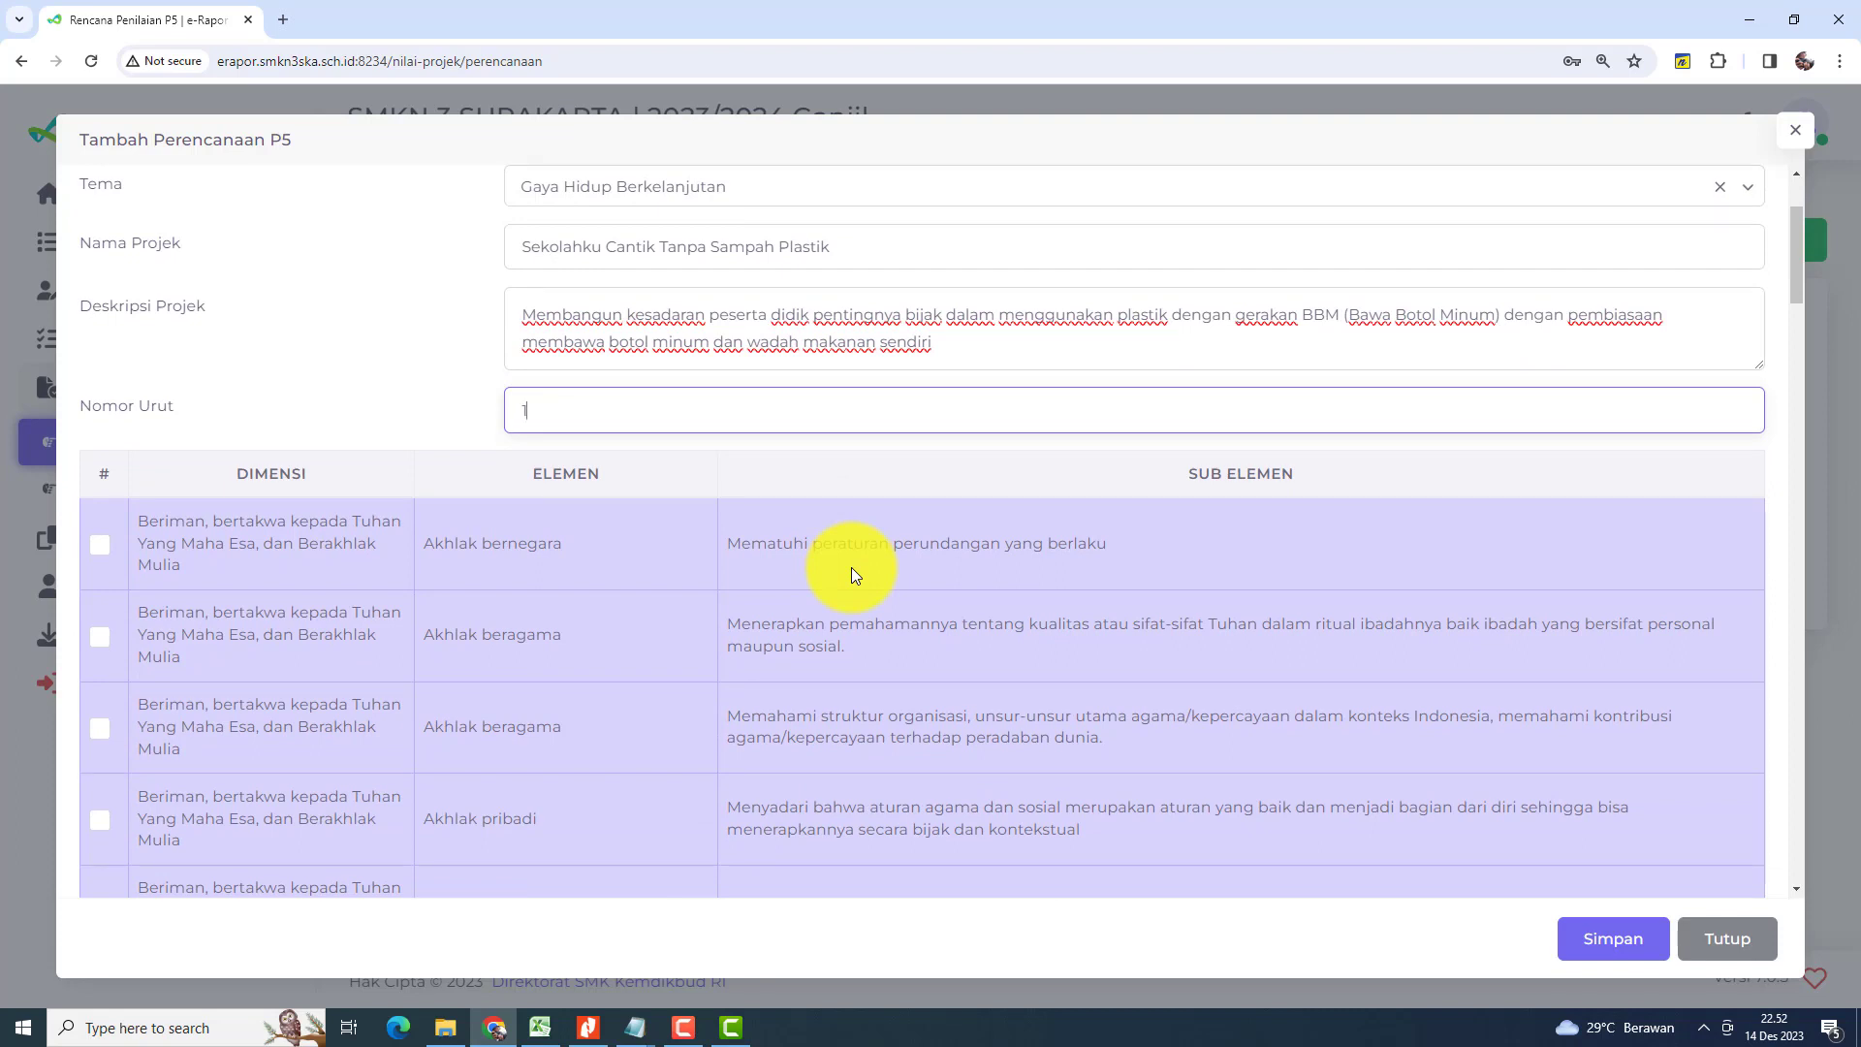
Step: Look through the Dimensi, Elemen and Sub Elemen rows available in the P5 plan form
scroll(850, 568, "down", 3)
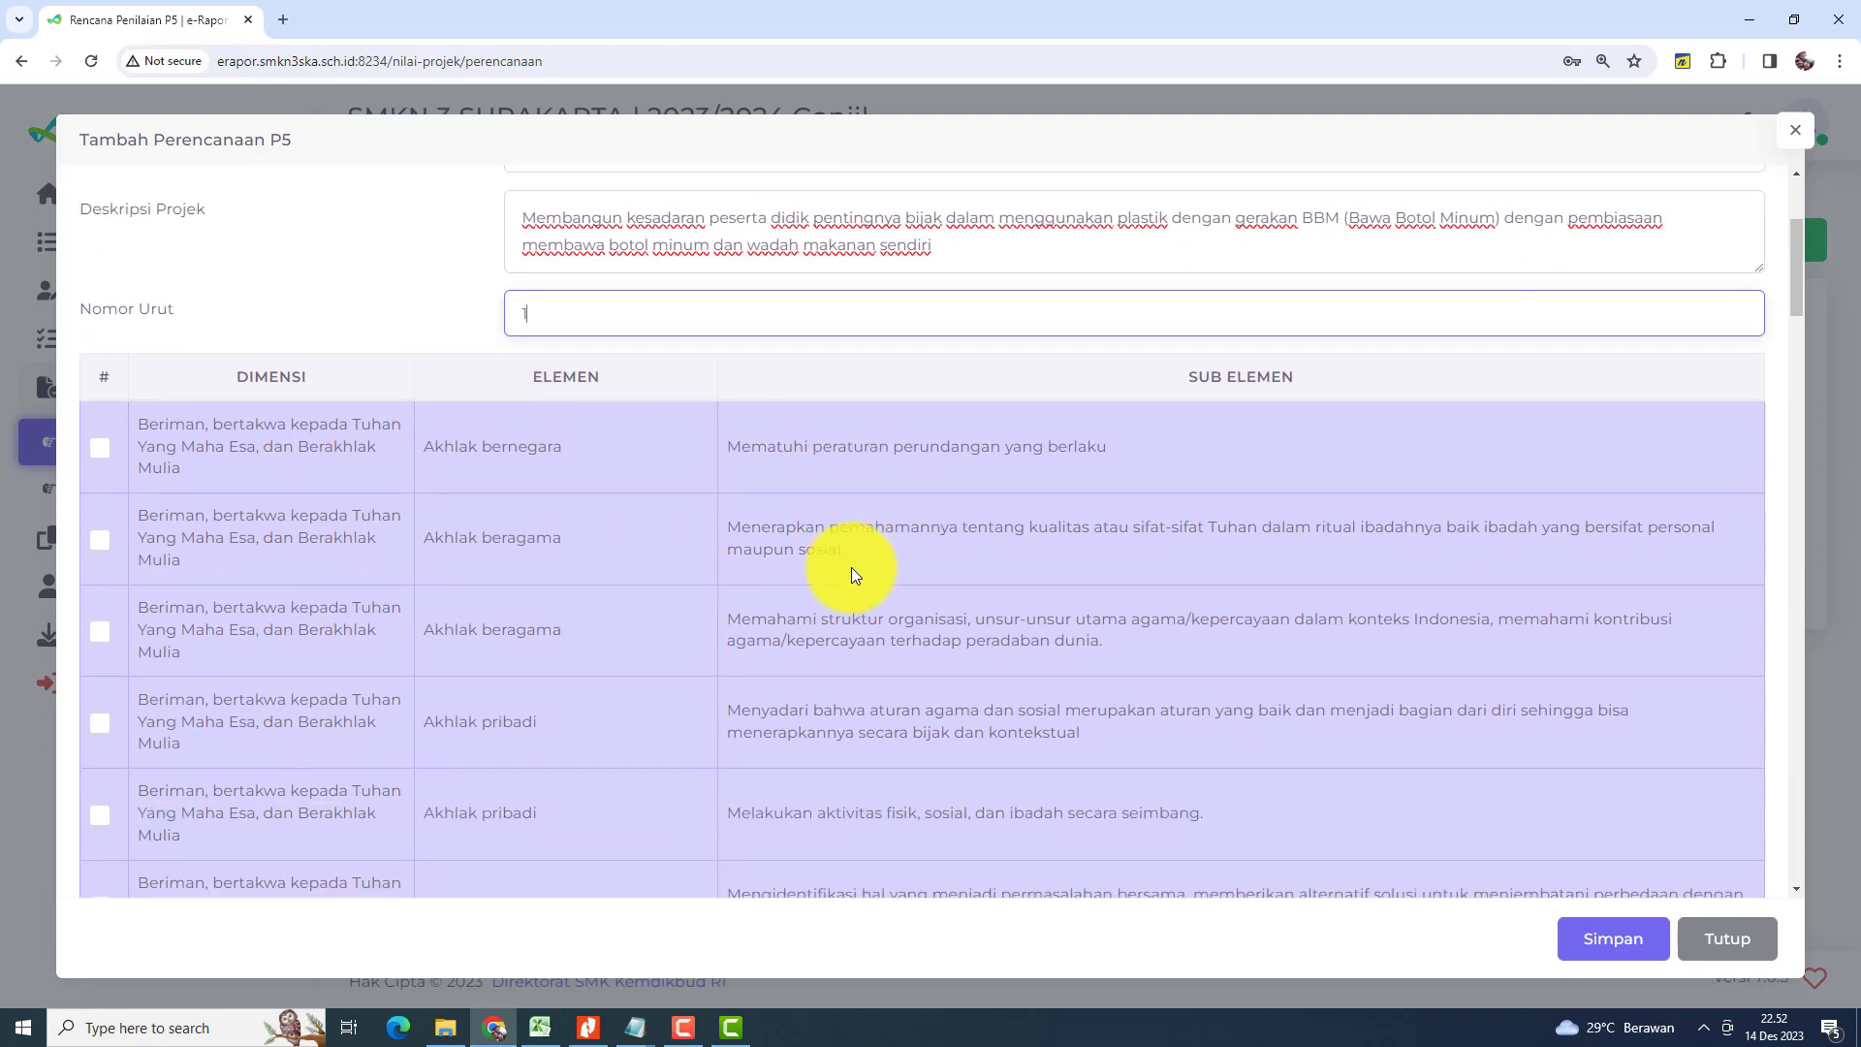
scroll(855, 574, "down", 12)
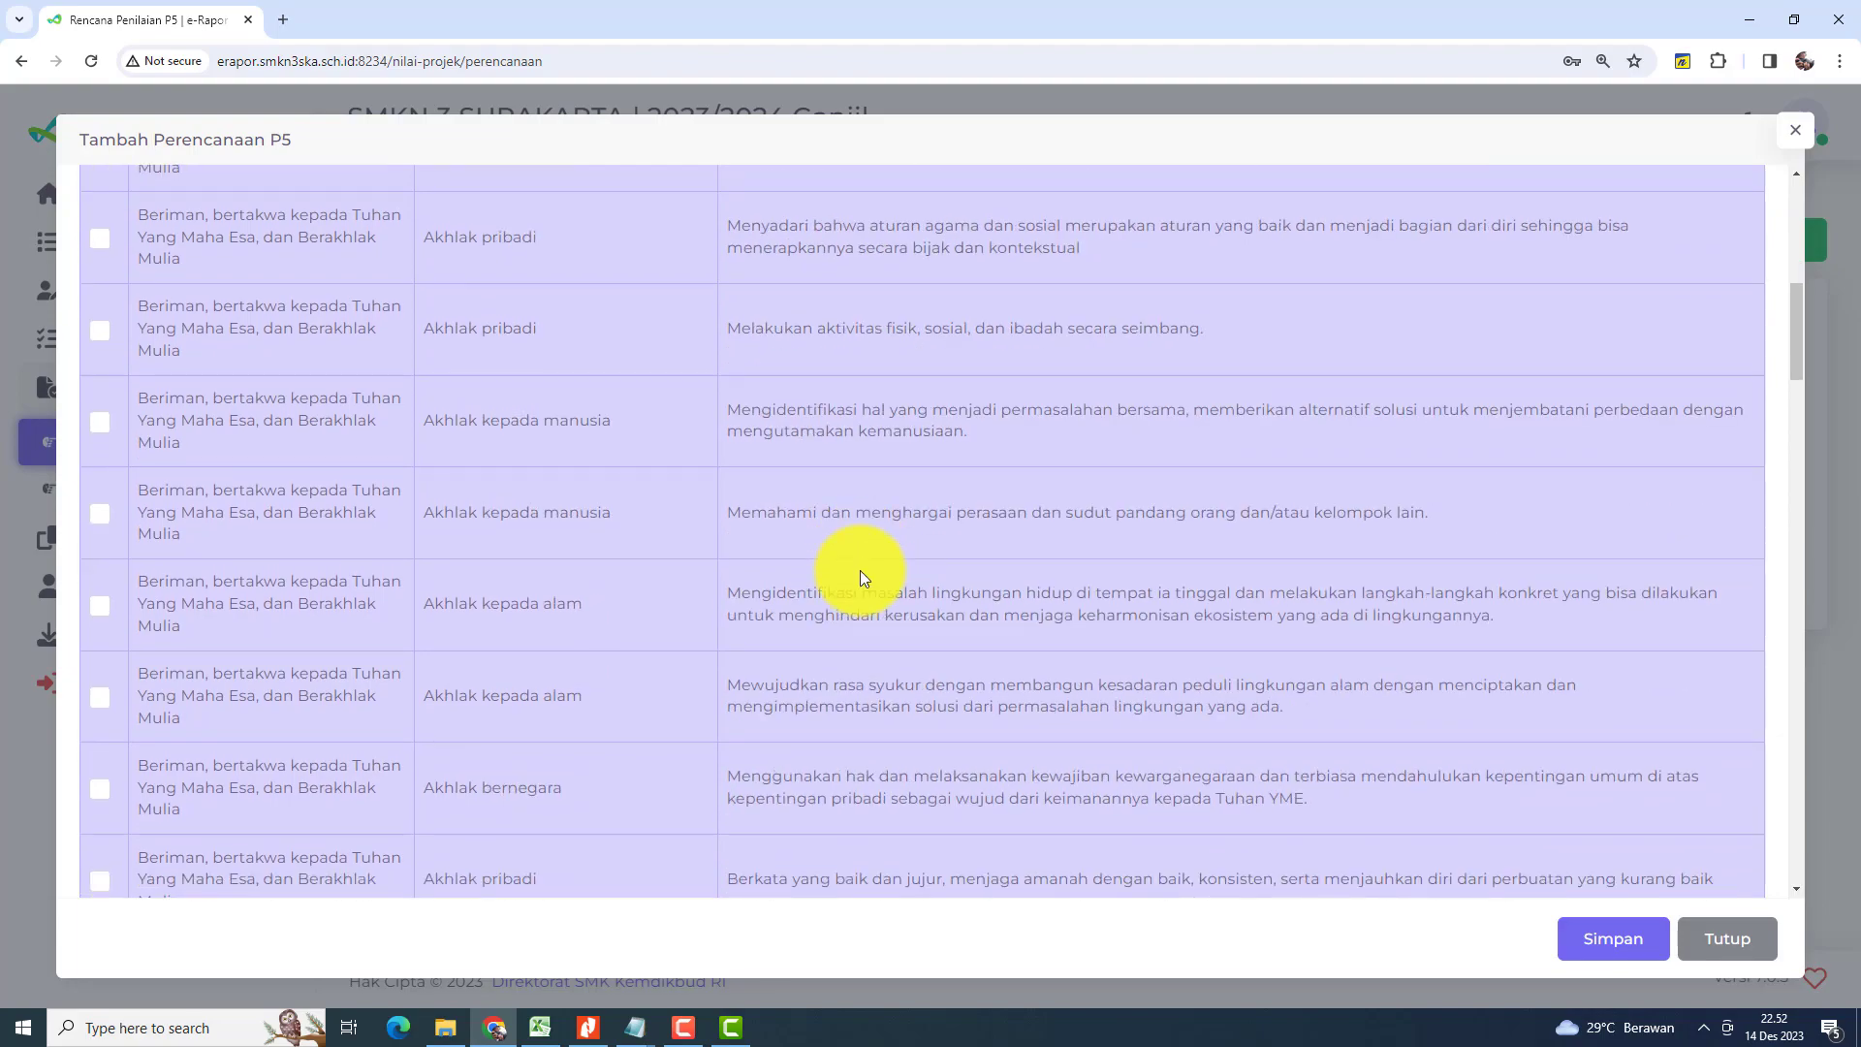
scroll(863, 574, "down", 15)
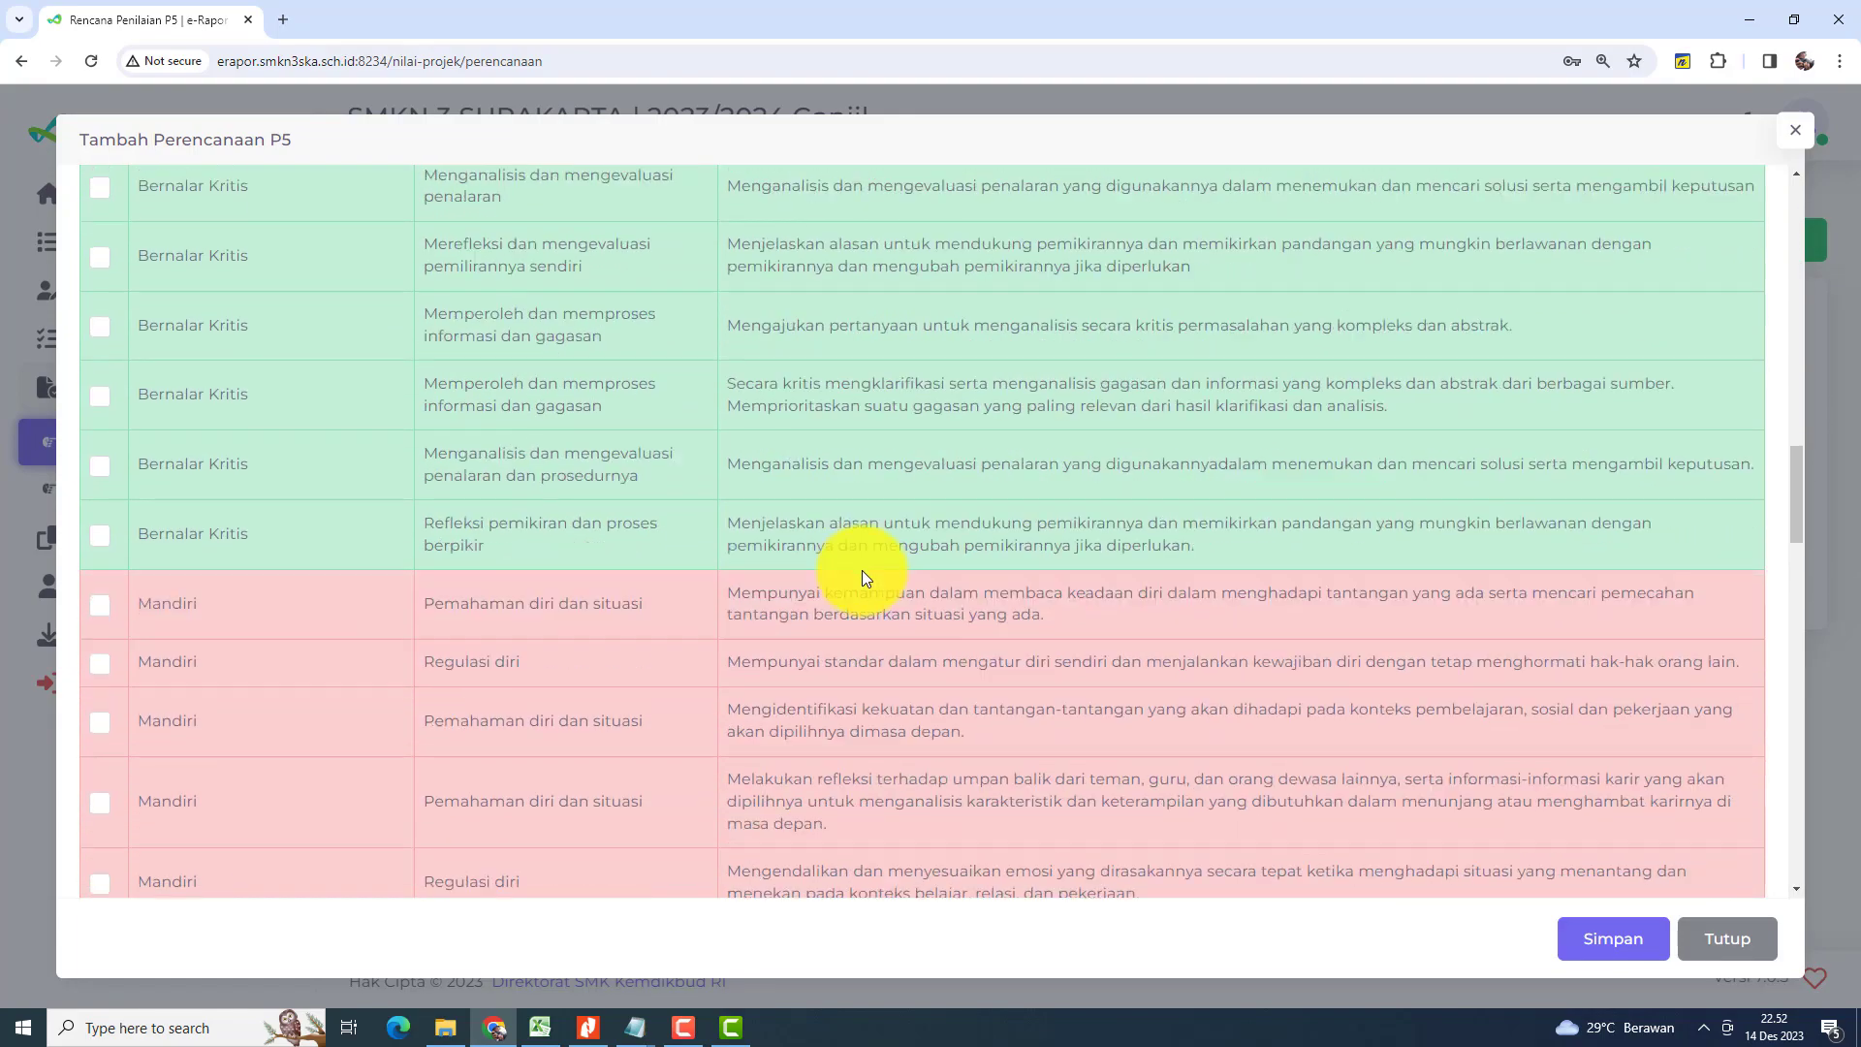
scroll(866, 578, "up", 20)
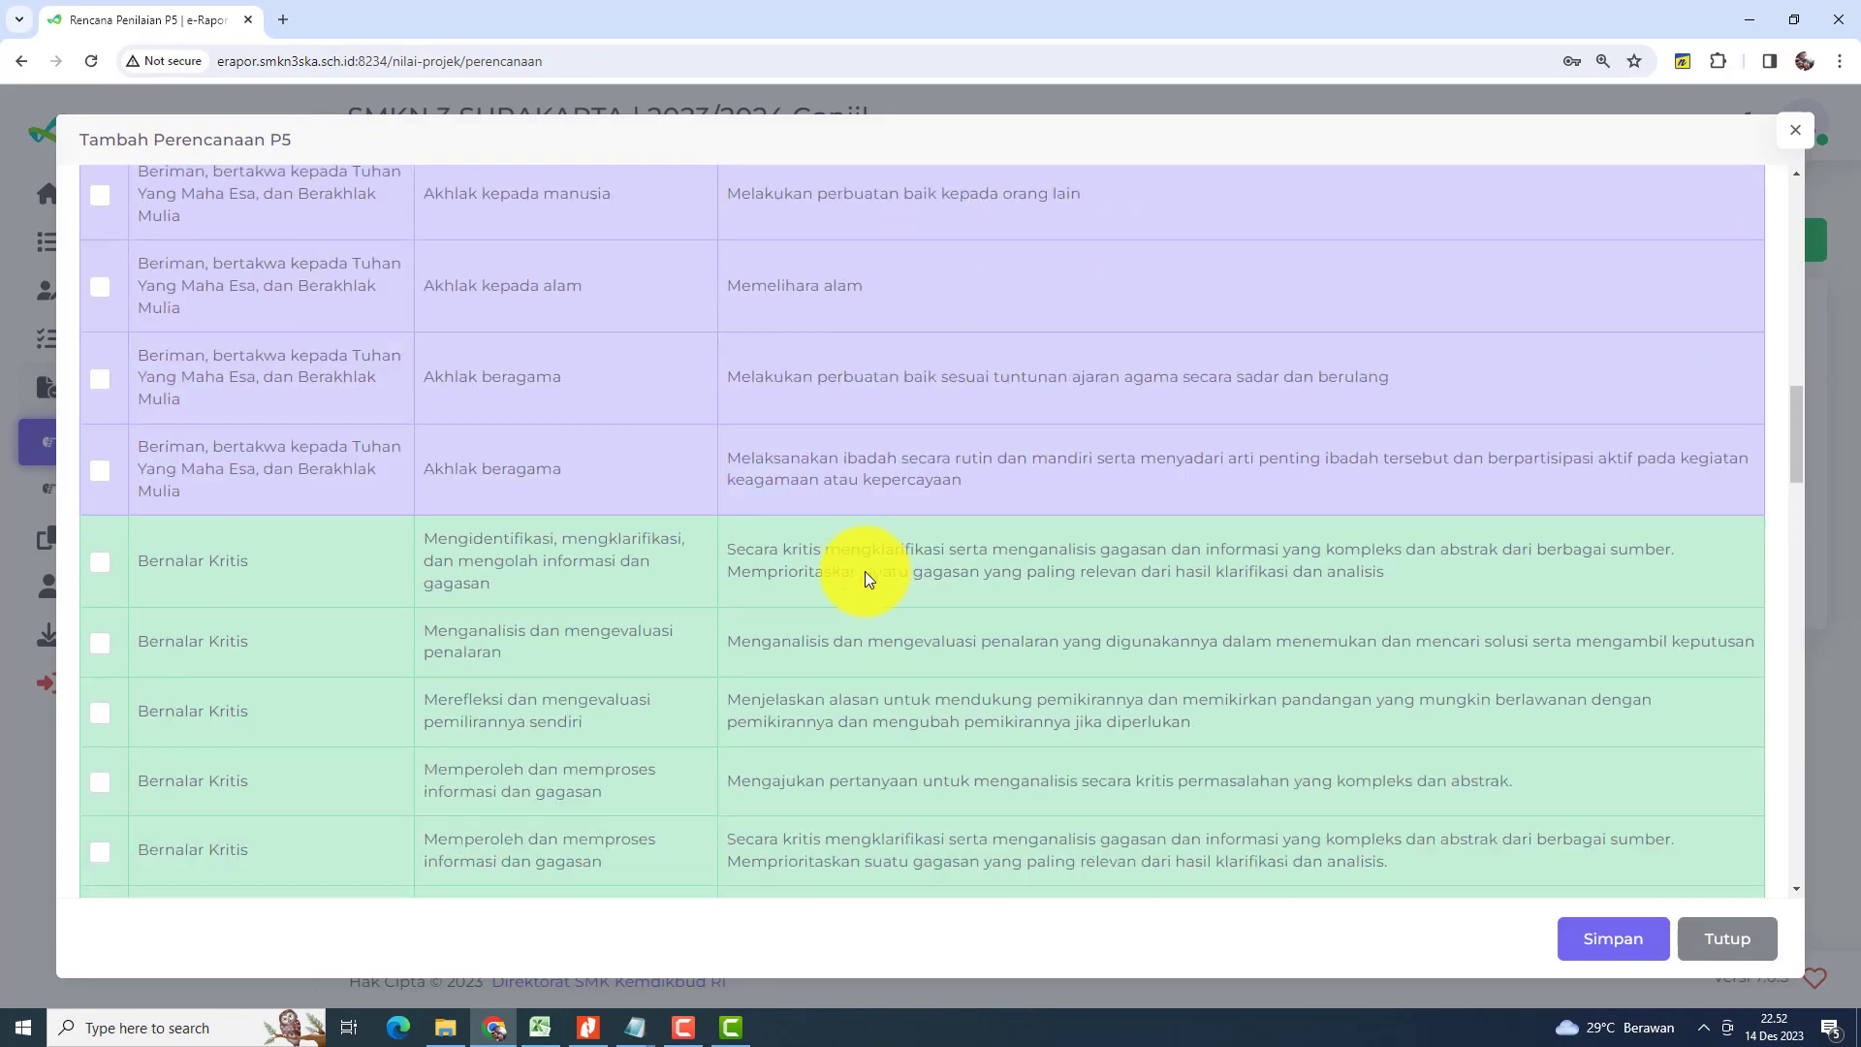
scroll(865, 571, "up", 2)
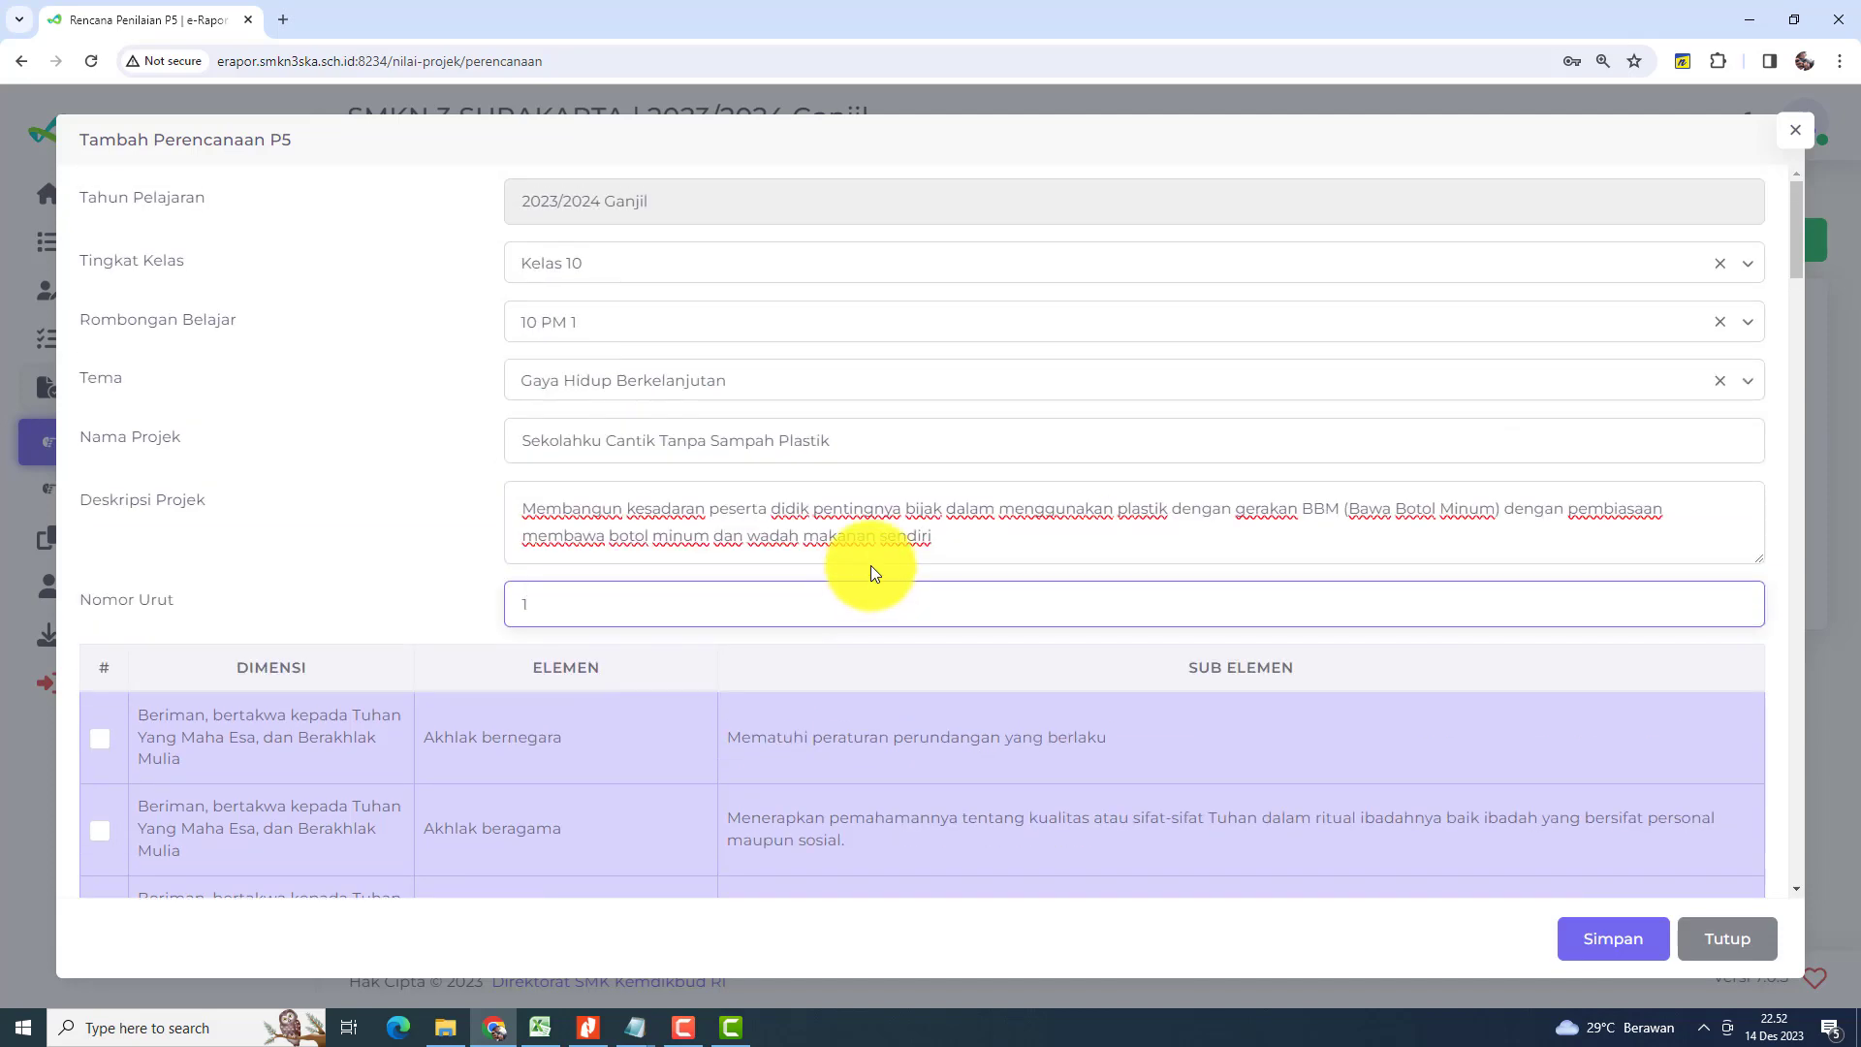
Step: Check the first Dimensi in the Excel rubric and locate the matching "Beriman, bertakwa kepada Tuhan Yang Maha Esa" rows in the browser form
left_click(535, 1018)
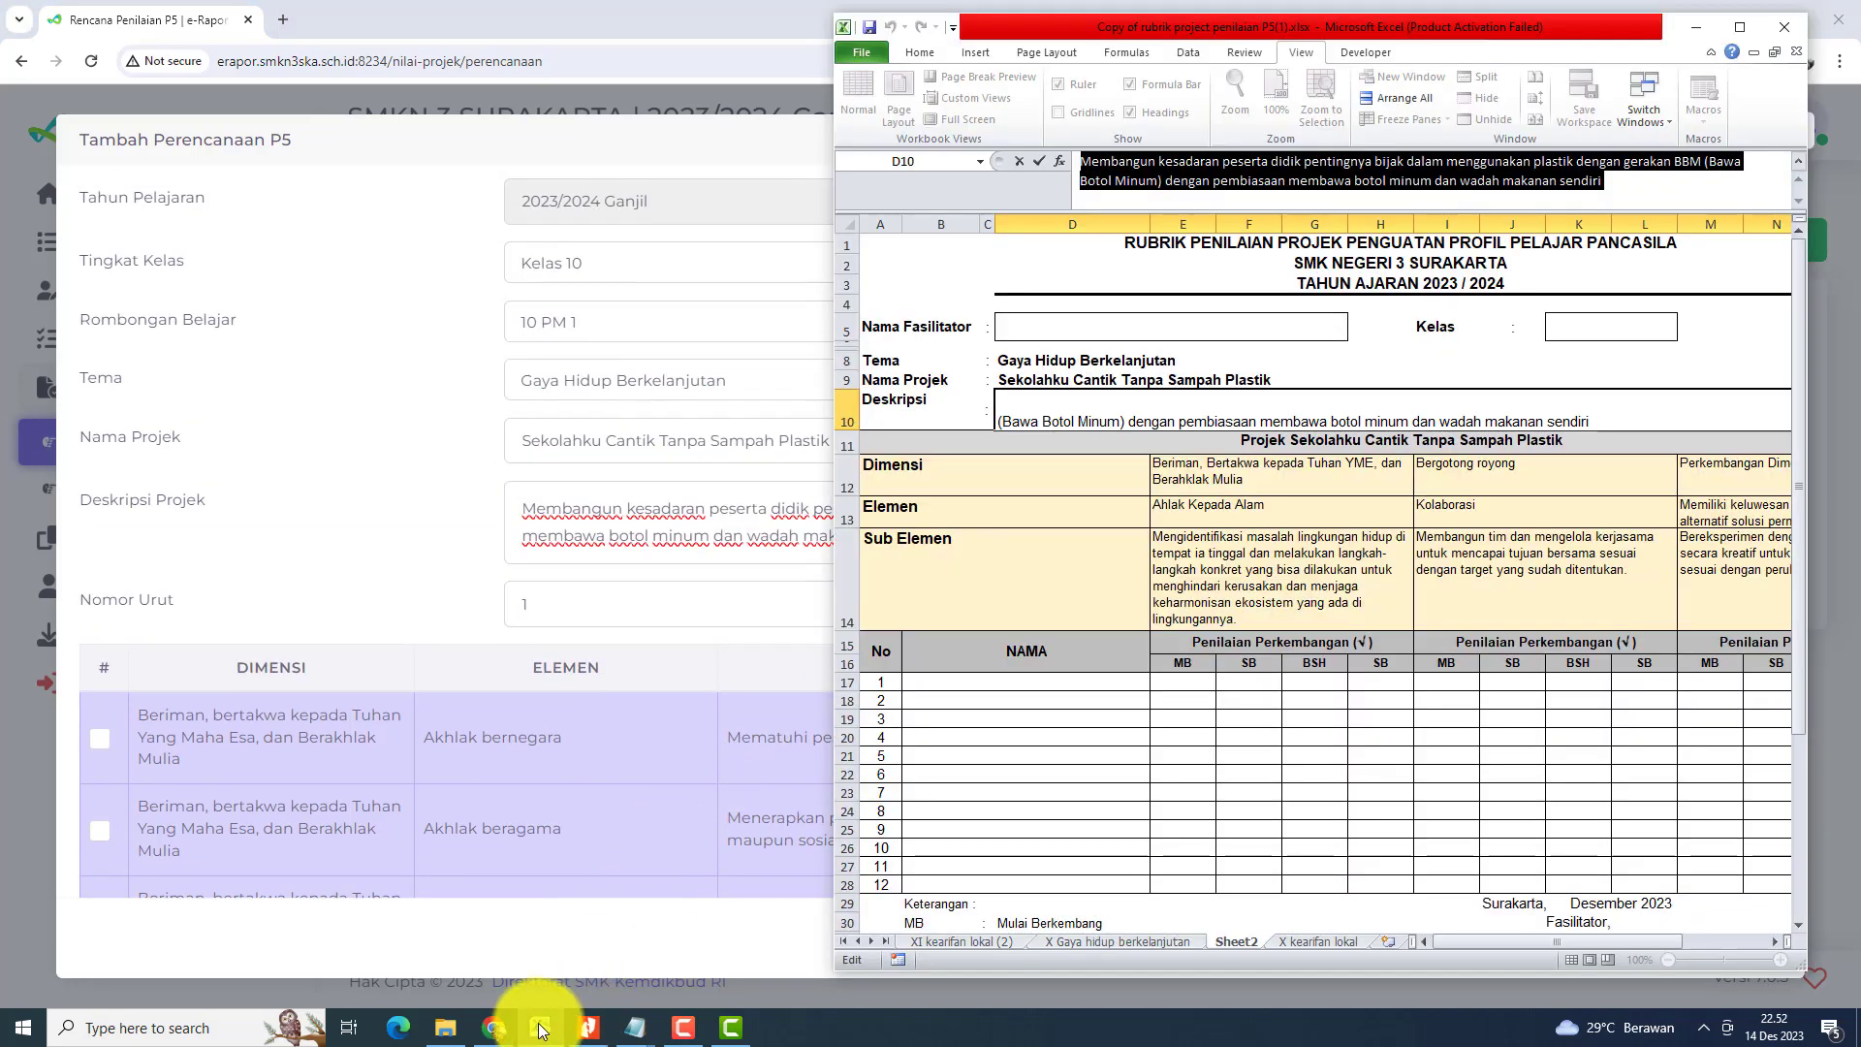
left_click(1059, 548)
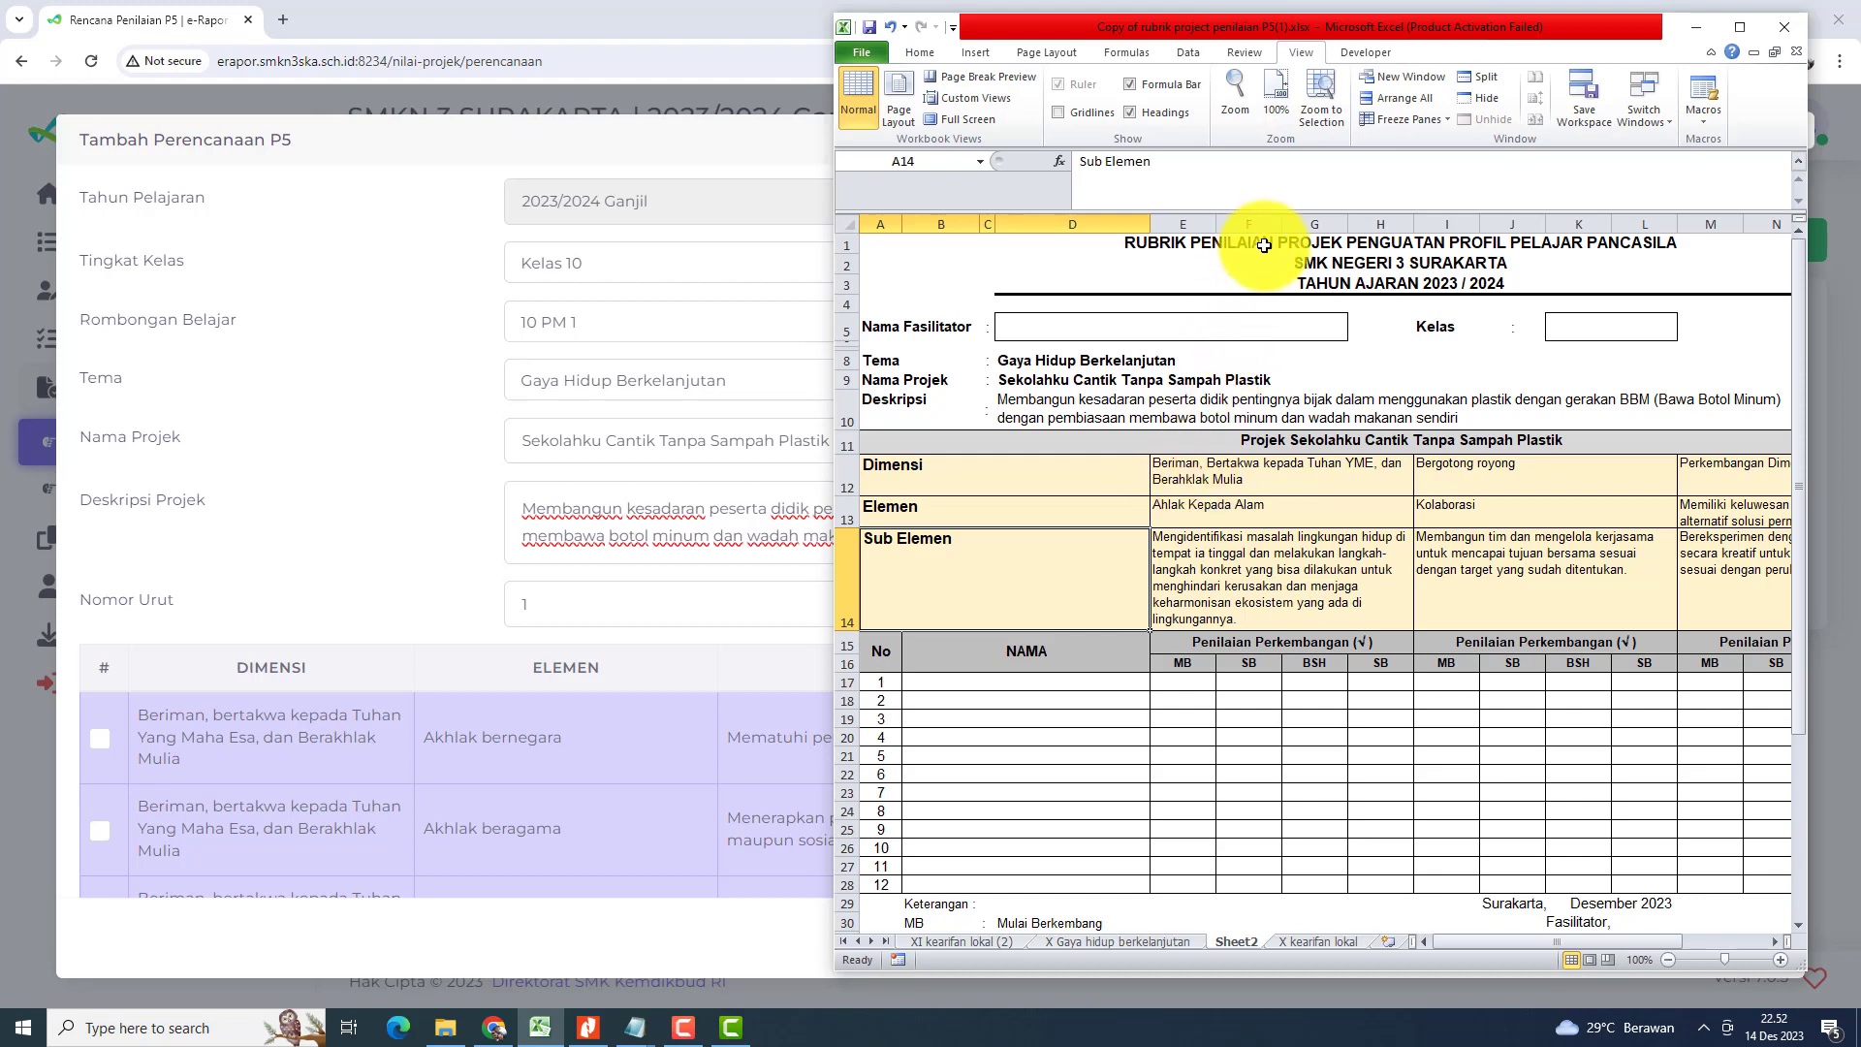
left_click(991, 699)
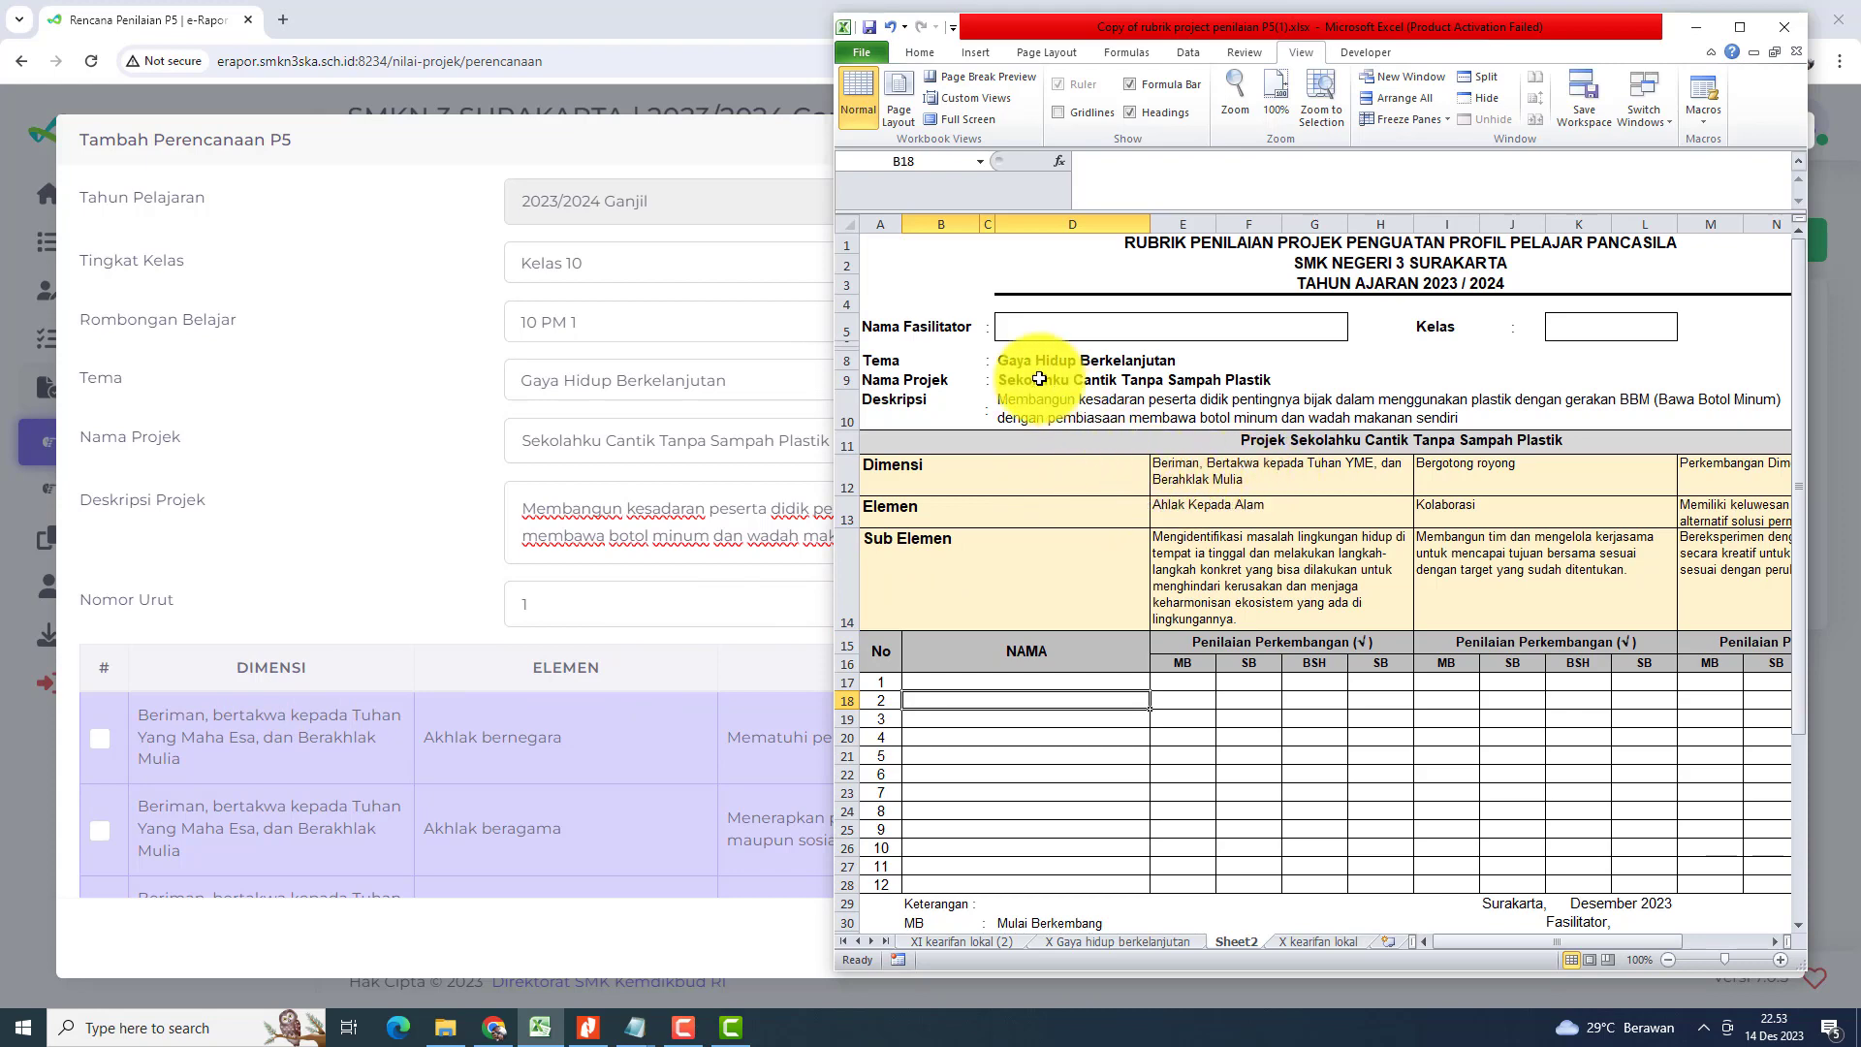
left_click(1252, 474)
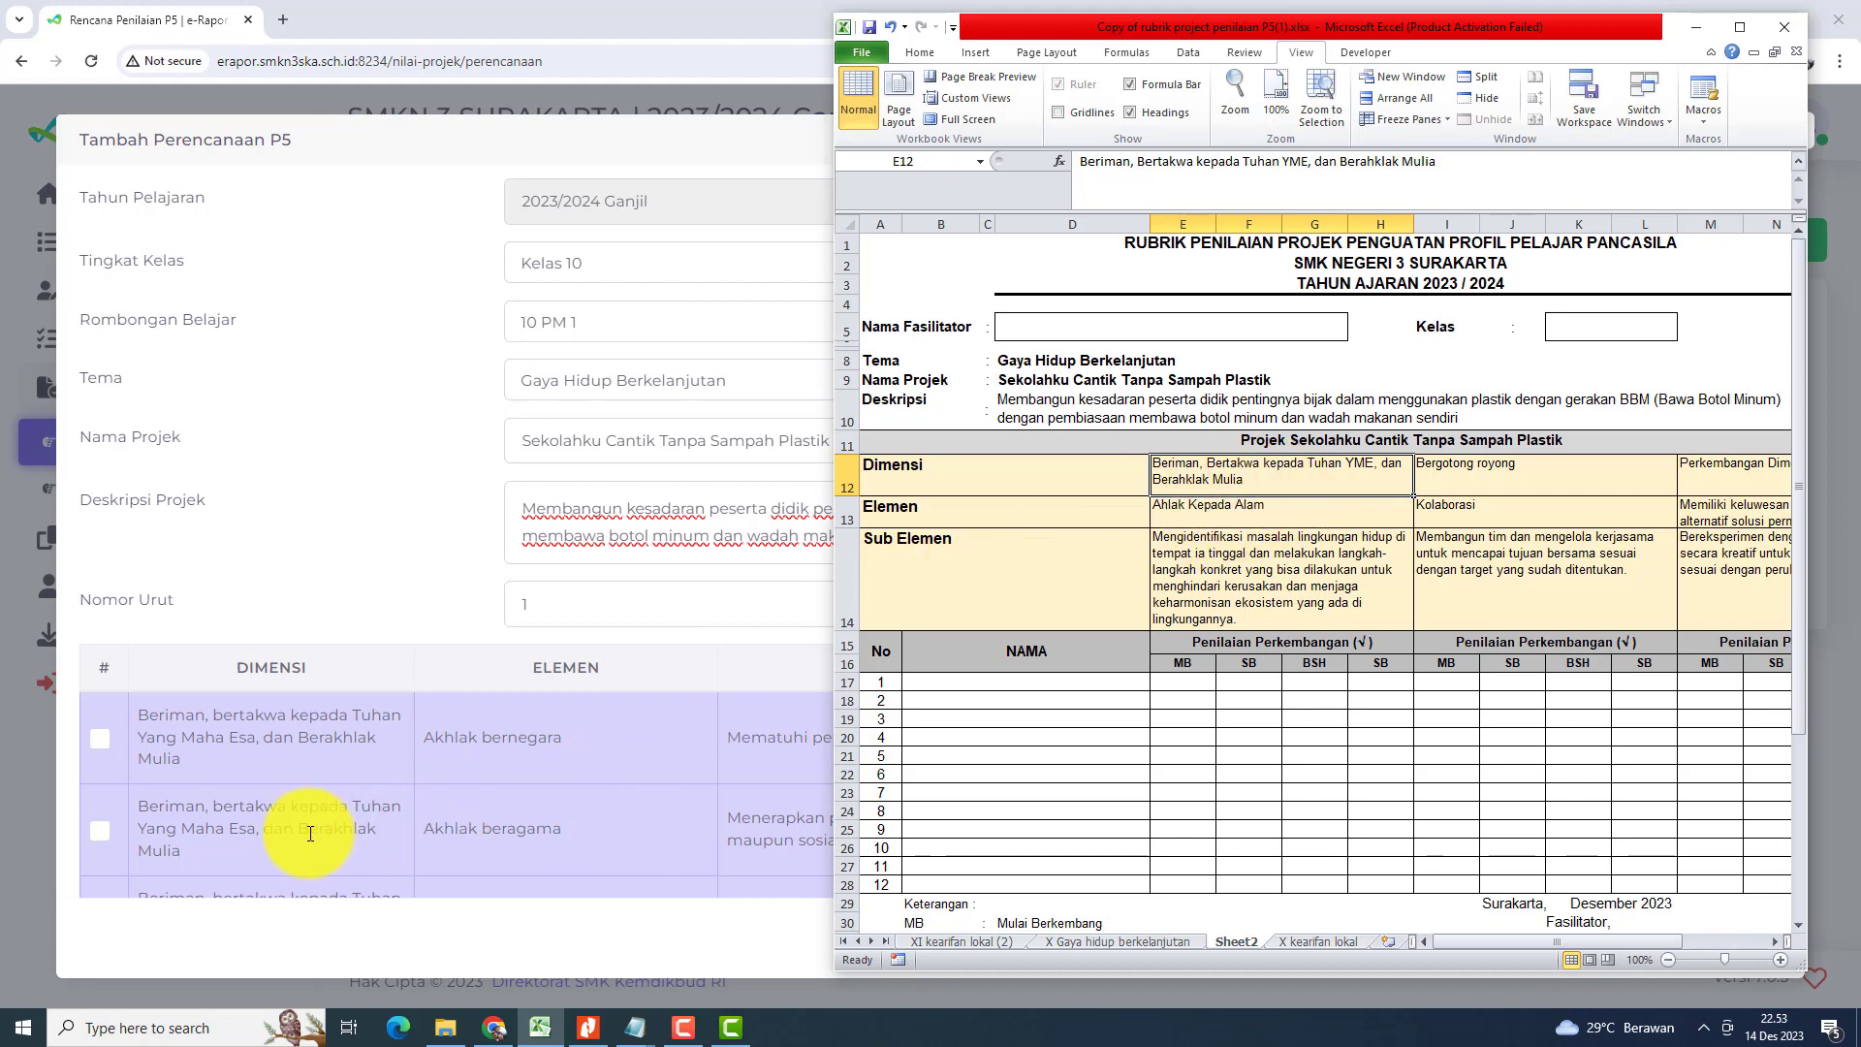
left_click(295, 807)
scroll(302, 804, "down", 1)
scroll(302, 805, "down", 3)
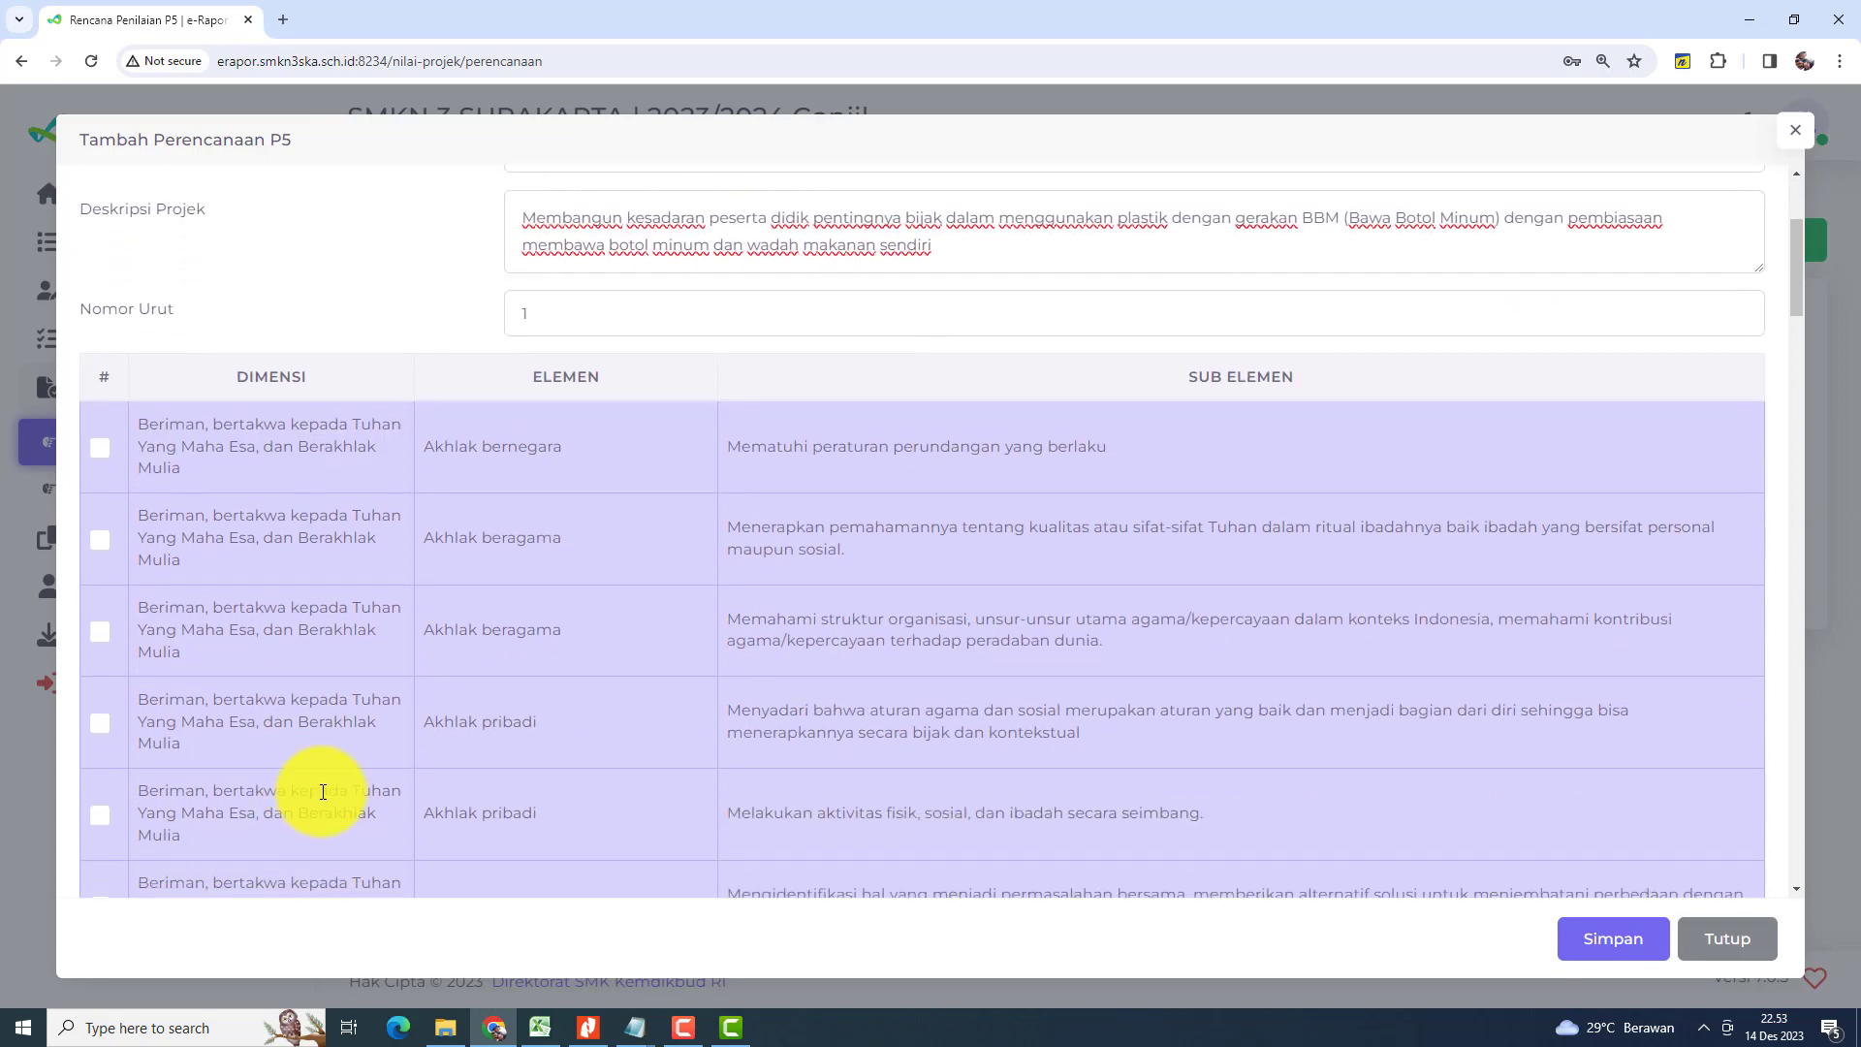
scroll(452, 729, "down", 3)
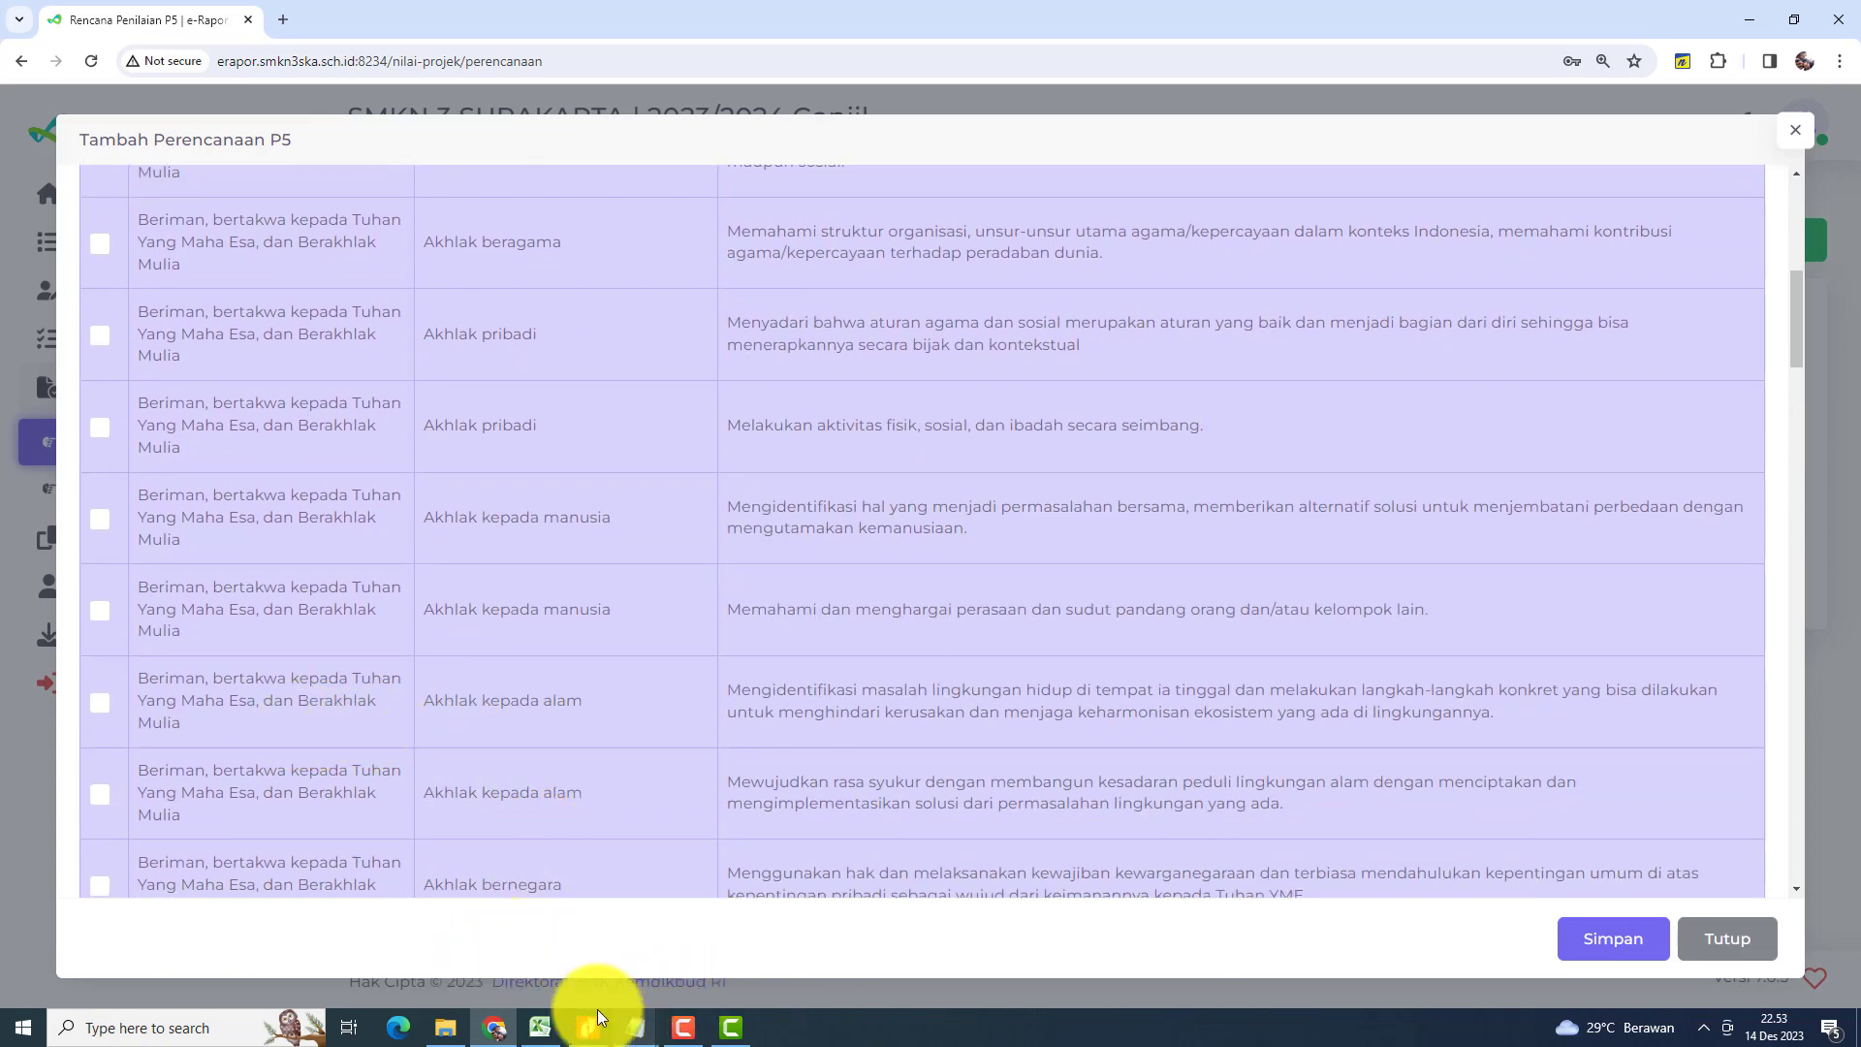
scroll(436, 697, "down", 1)
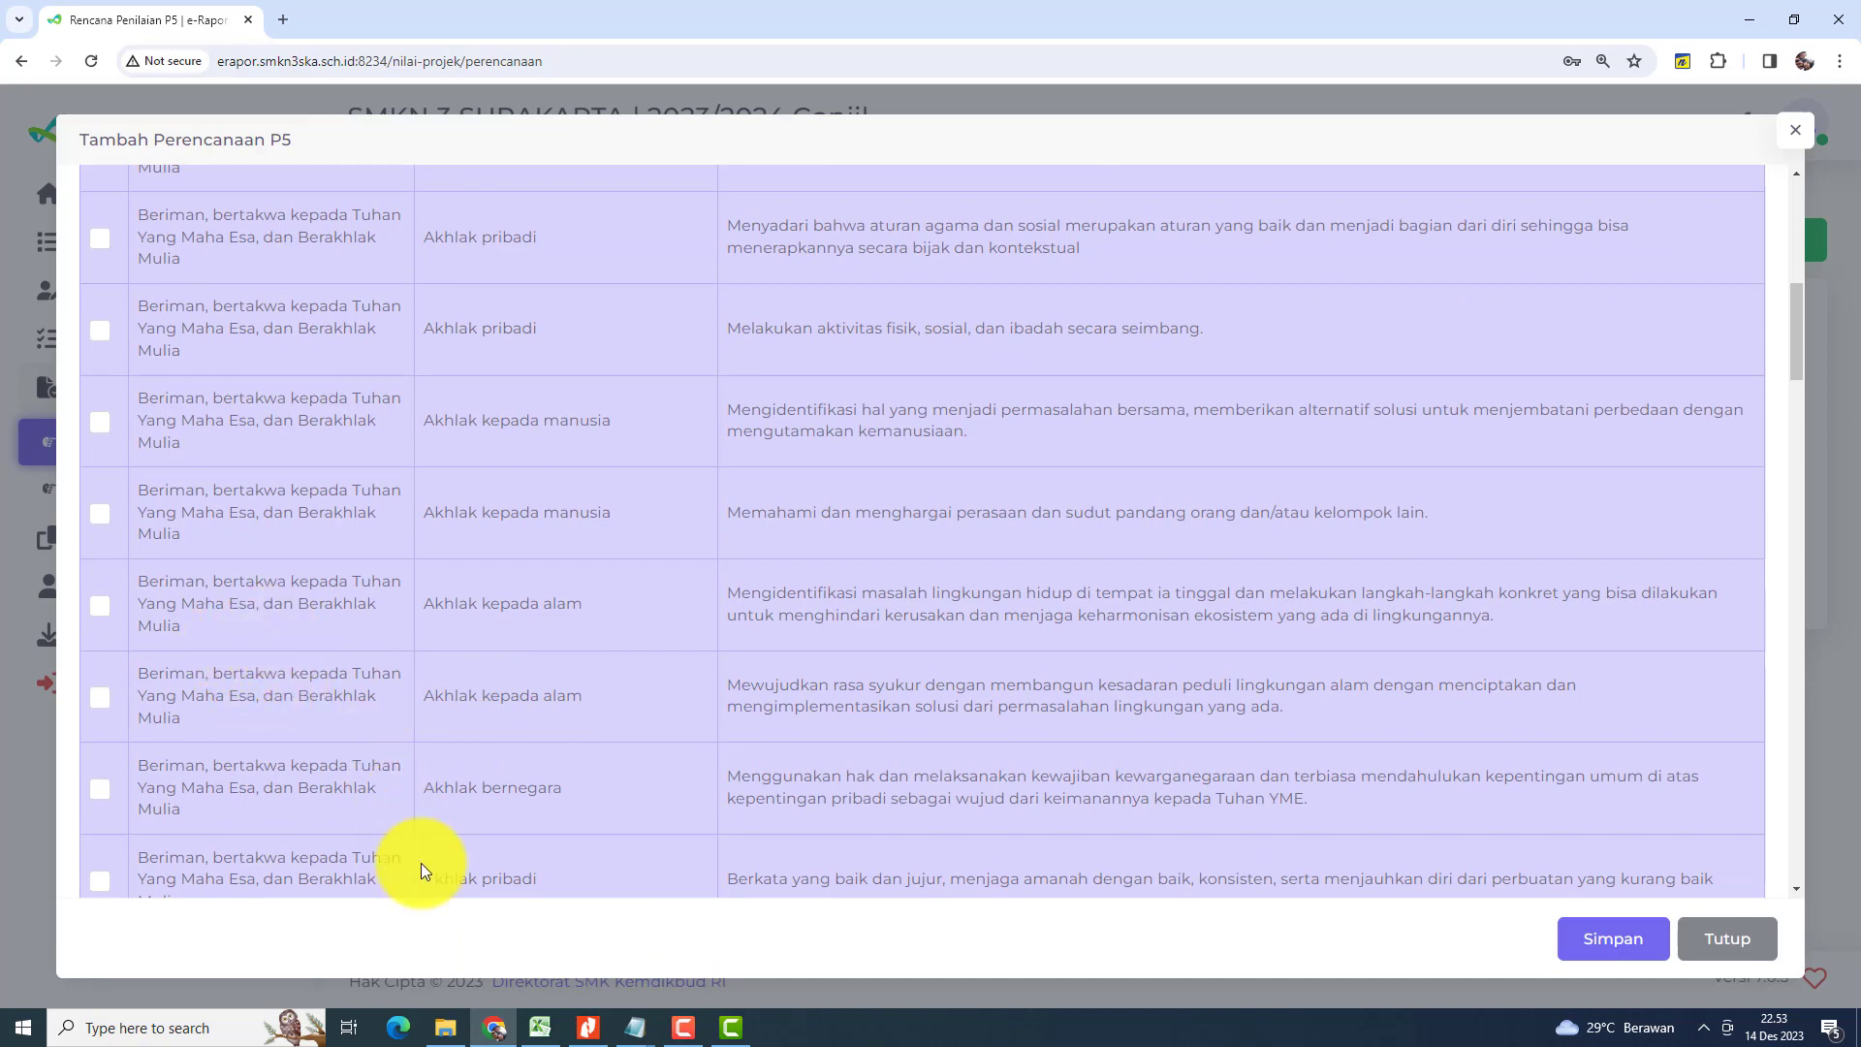
Step: Compare the Excel rubric's first Elemen and Sub Elemen with the browser form and tick the Akhlak kepada alam row starting "Mengidentifikasi masalah lingkungan hidup"
left_click(543, 1028)
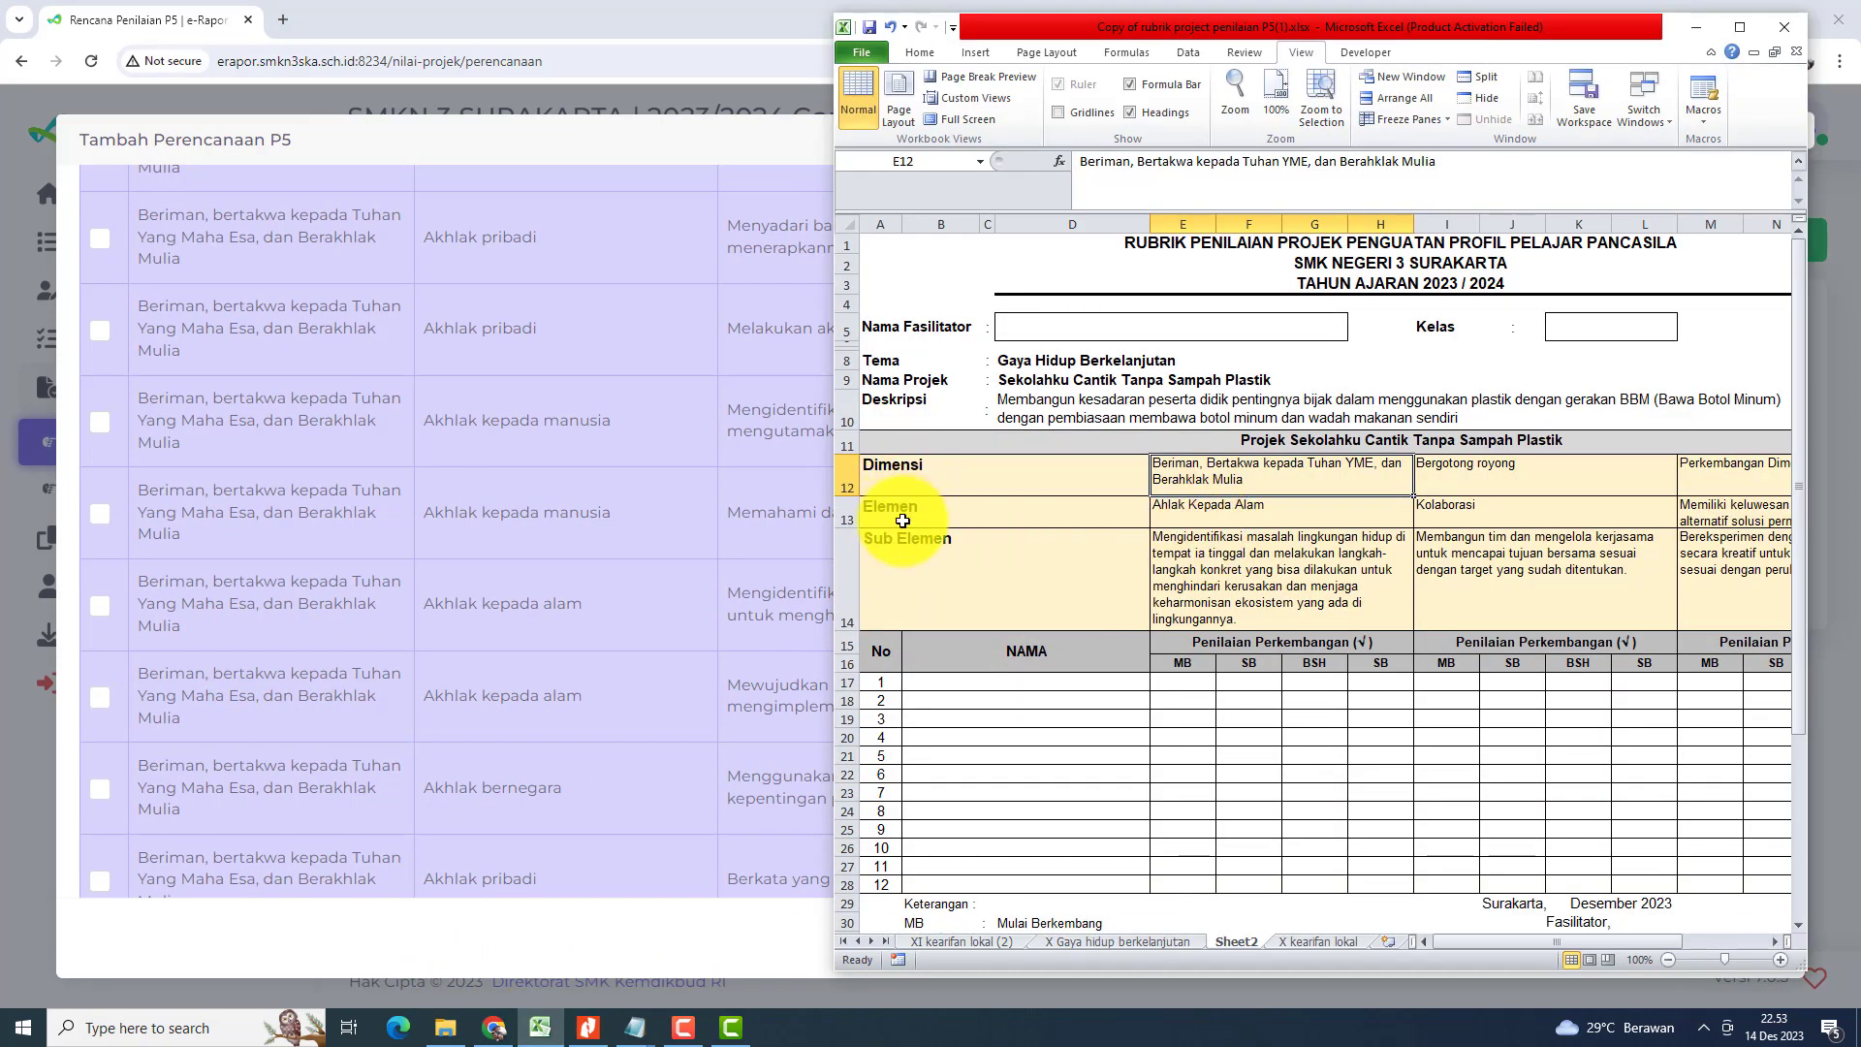
left_click(905, 485)
left_click(905, 509)
left_click(905, 539)
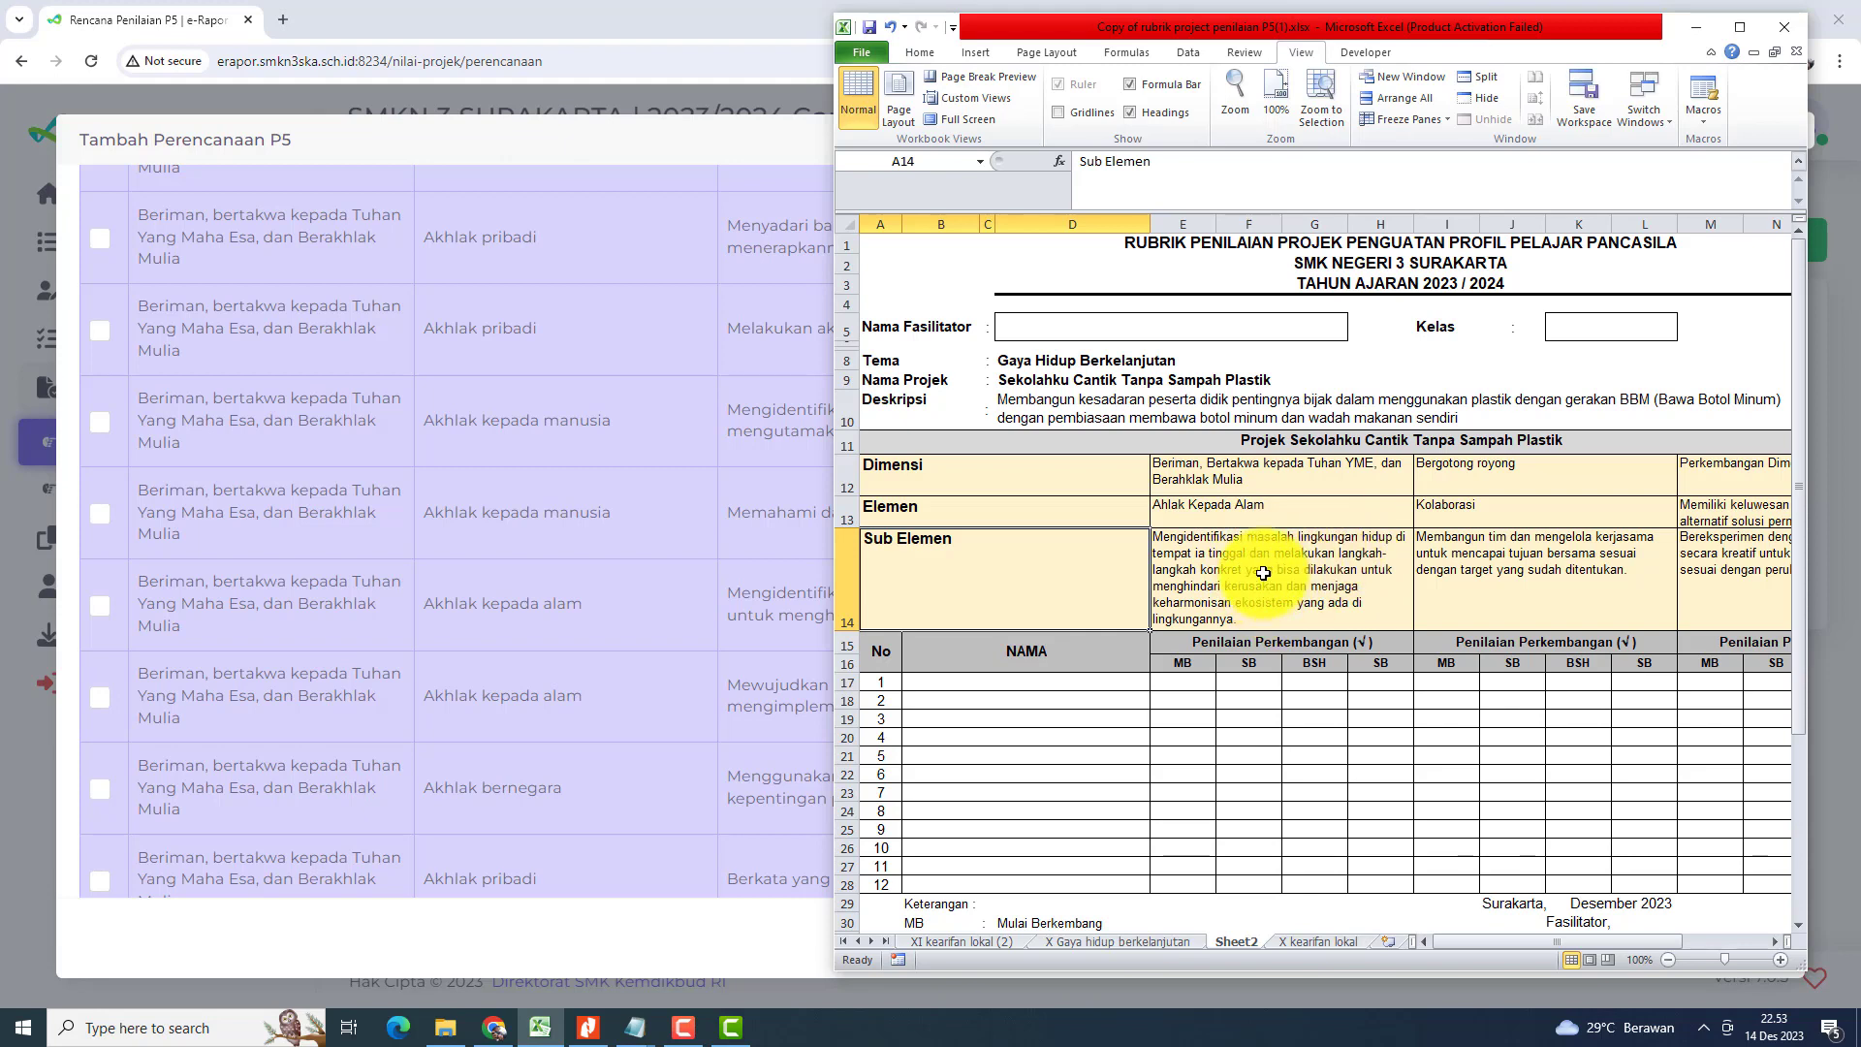
left_click(550, 547)
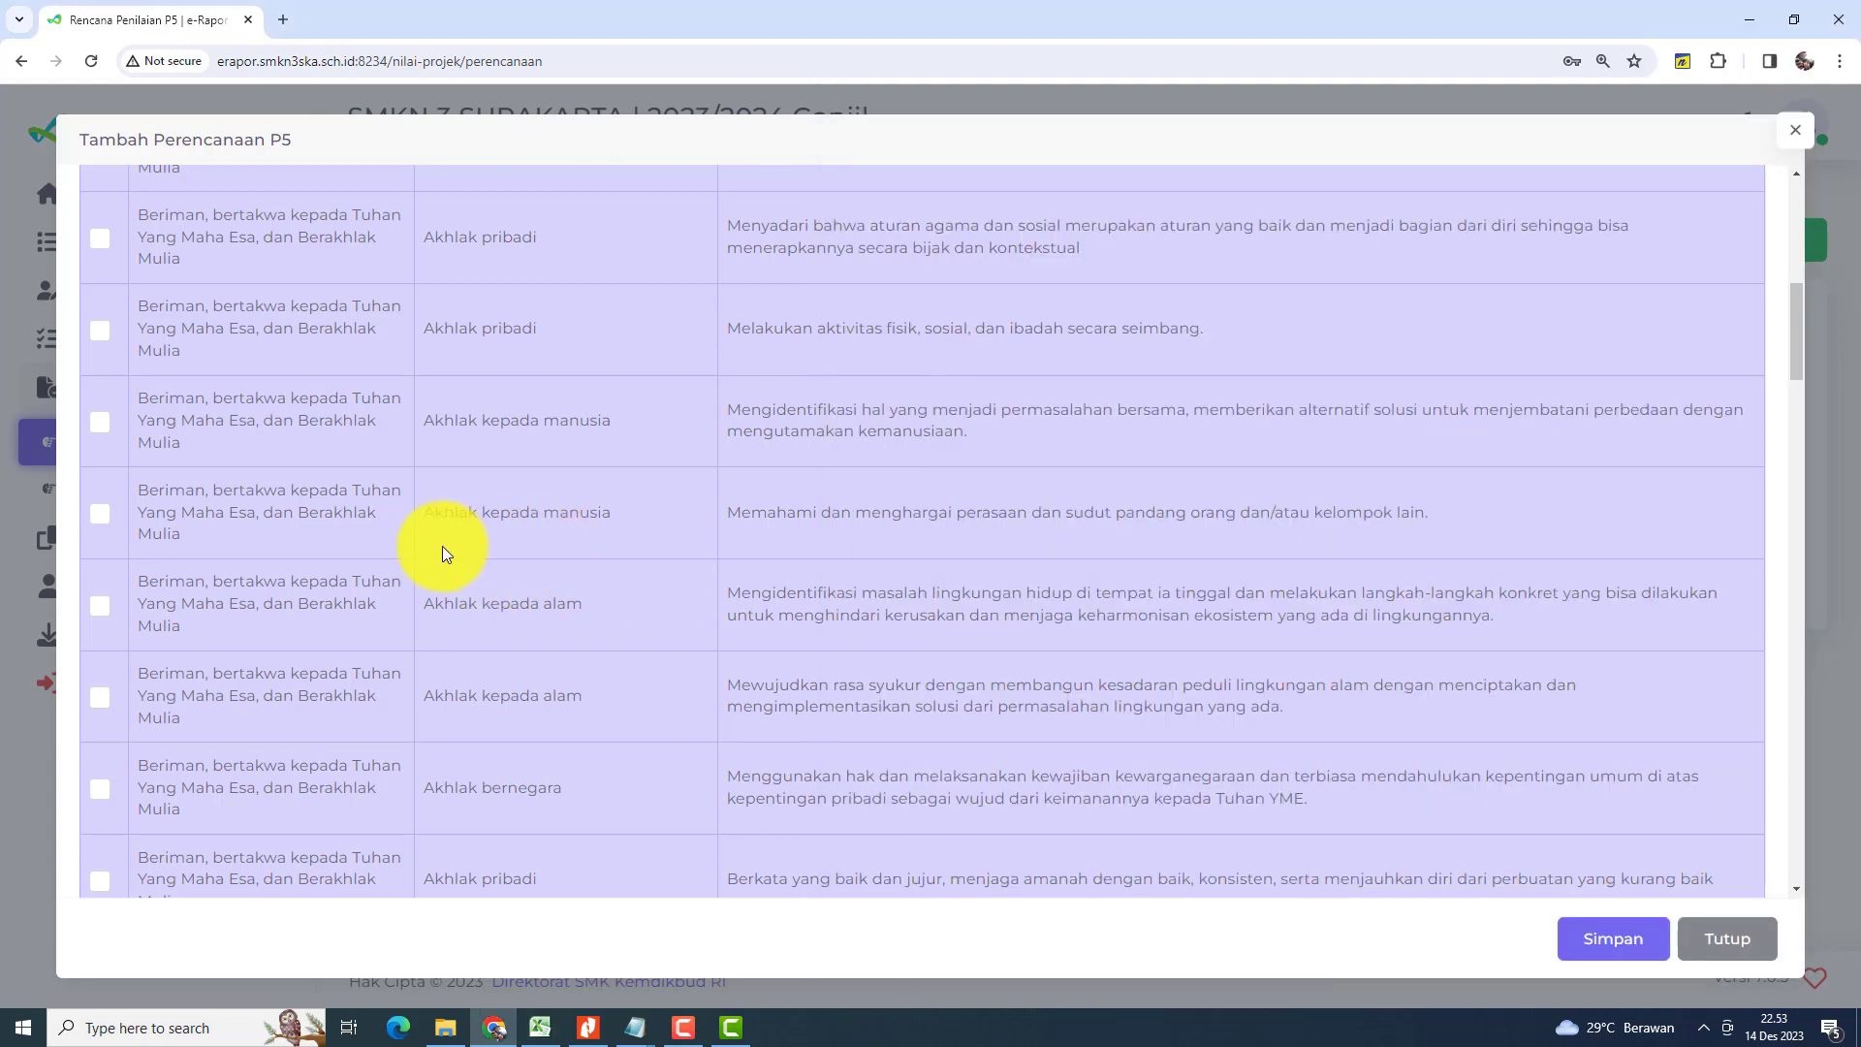
scroll(510, 485, "down", 2)
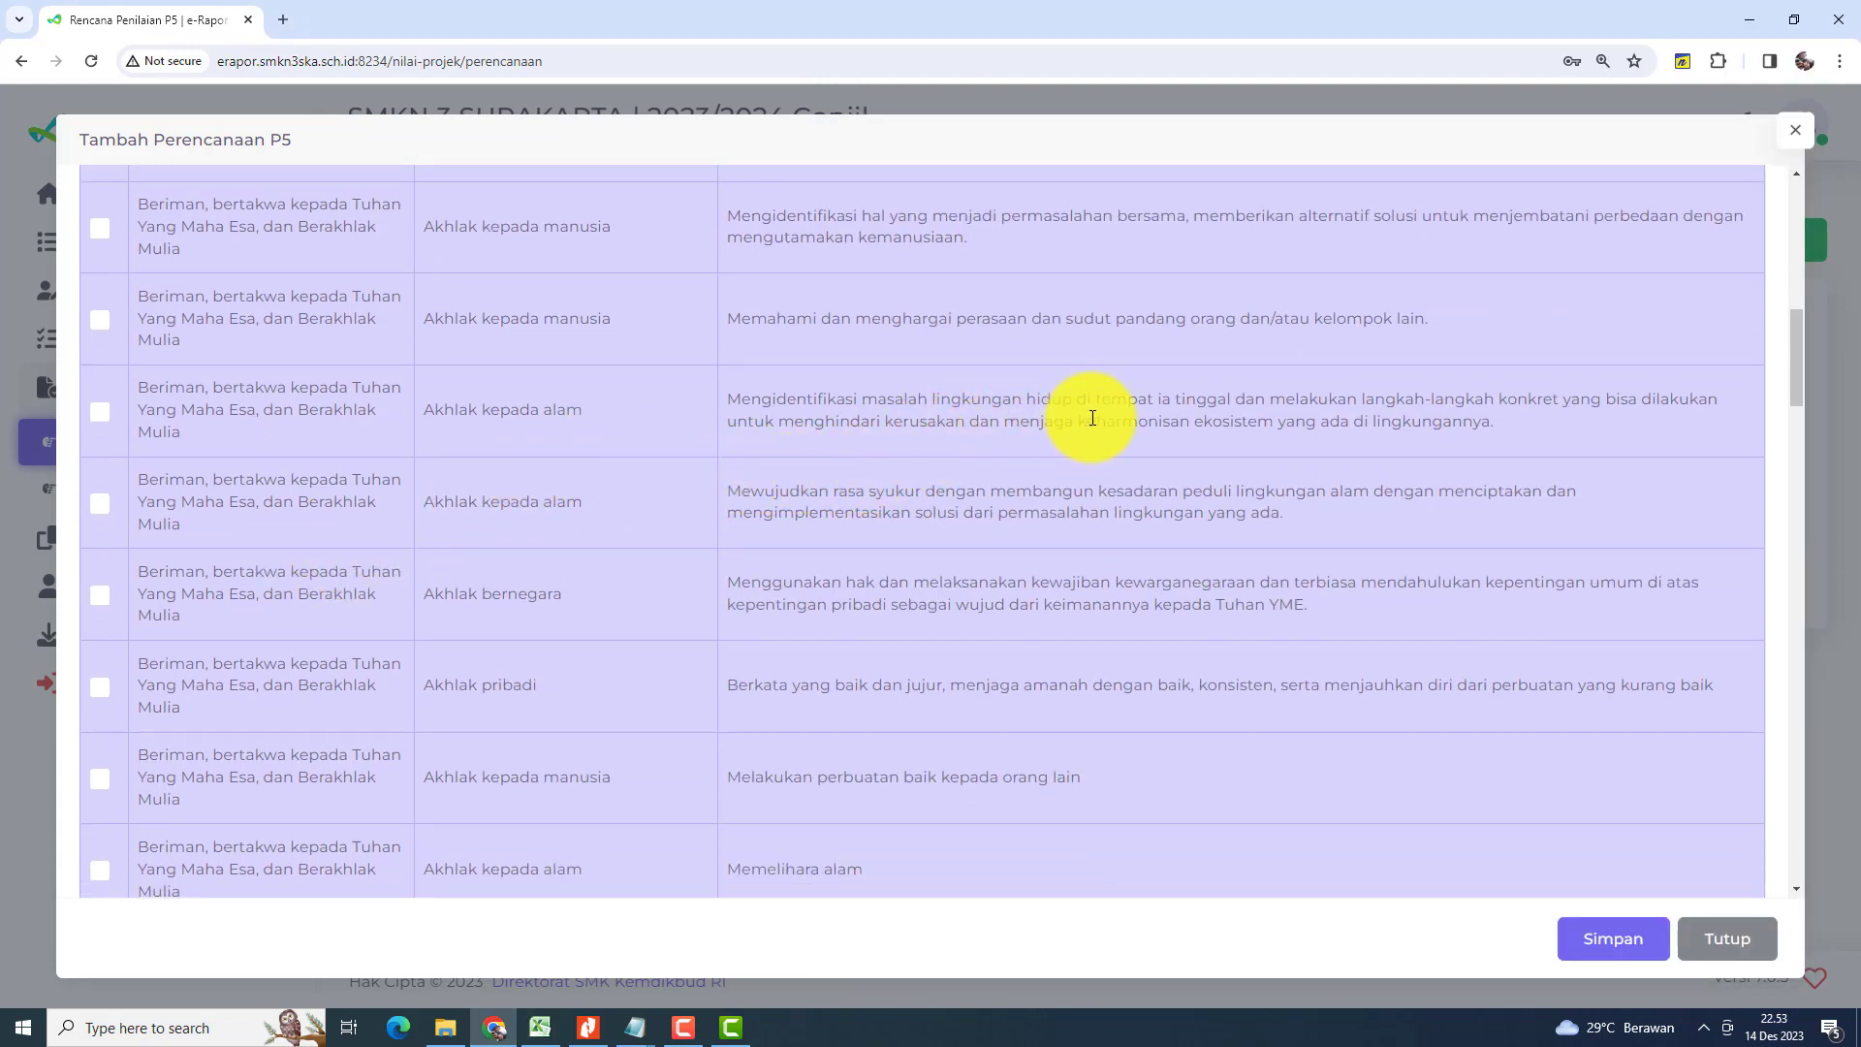
left_click_drag(739, 399, 1521, 415)
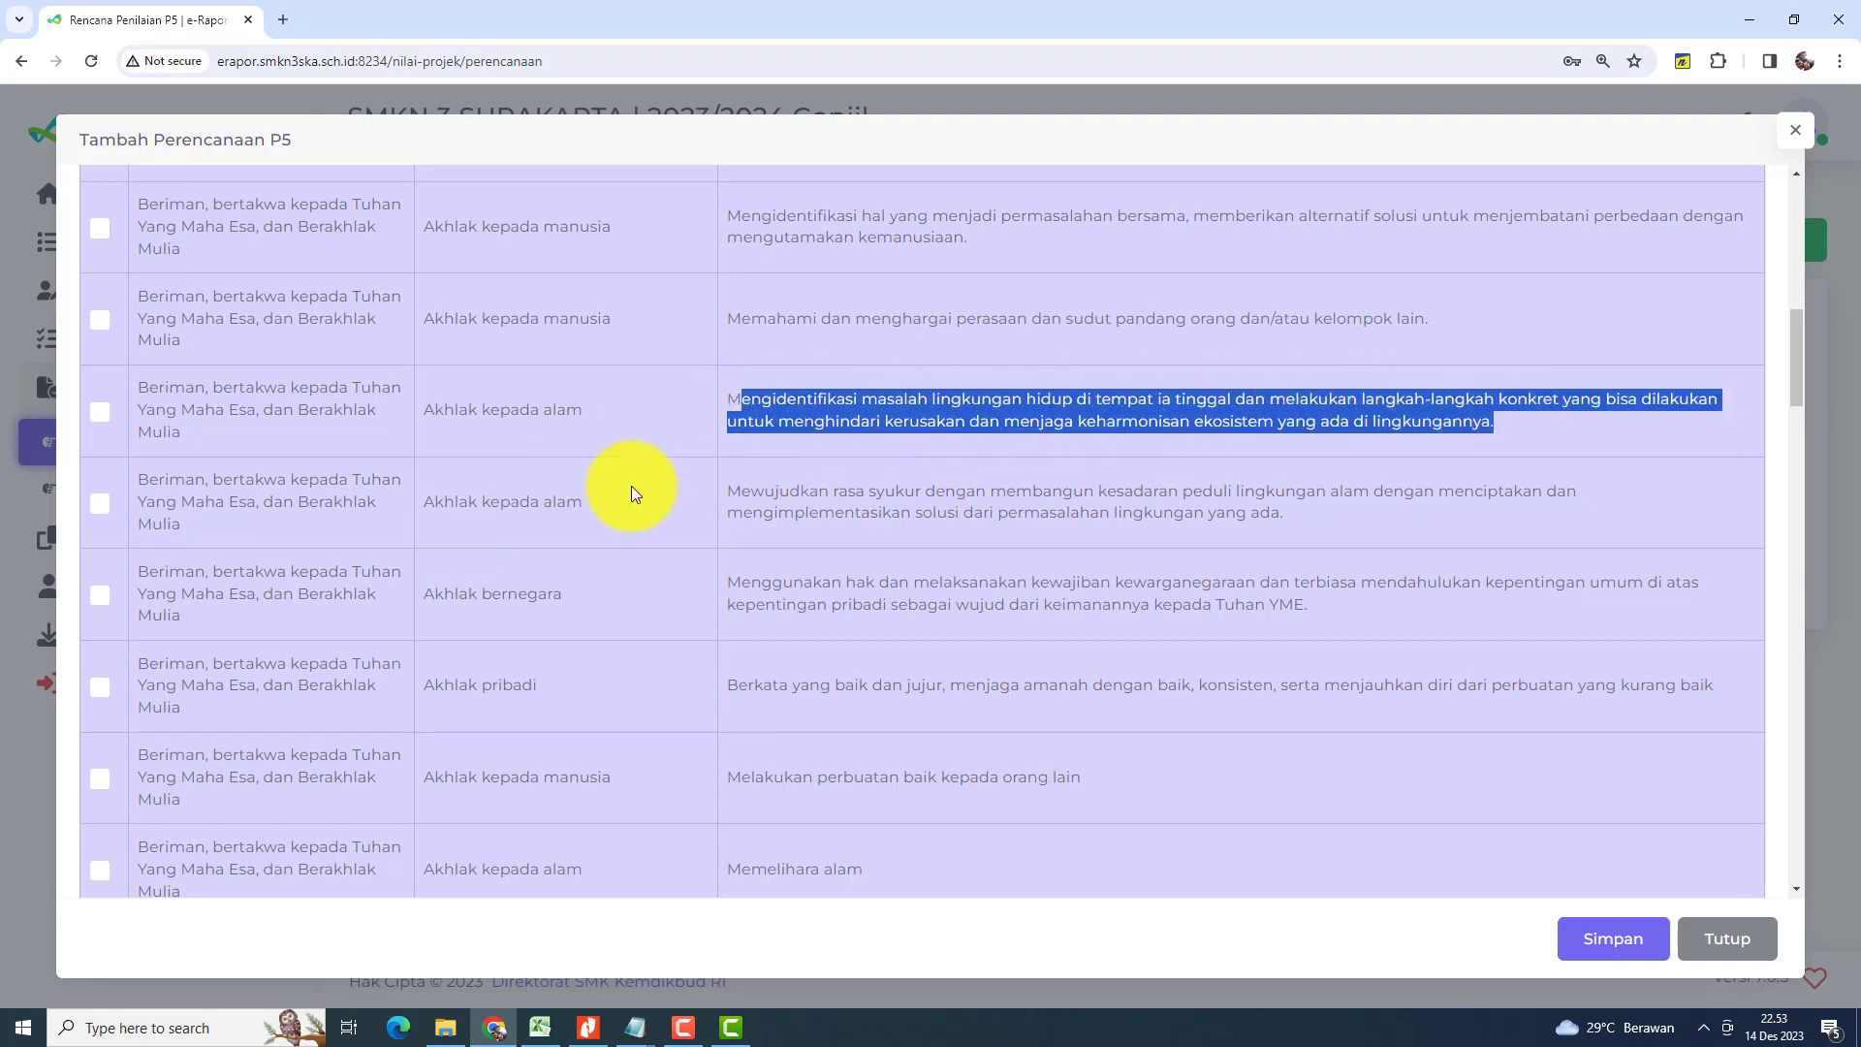
left_click(105, 415)
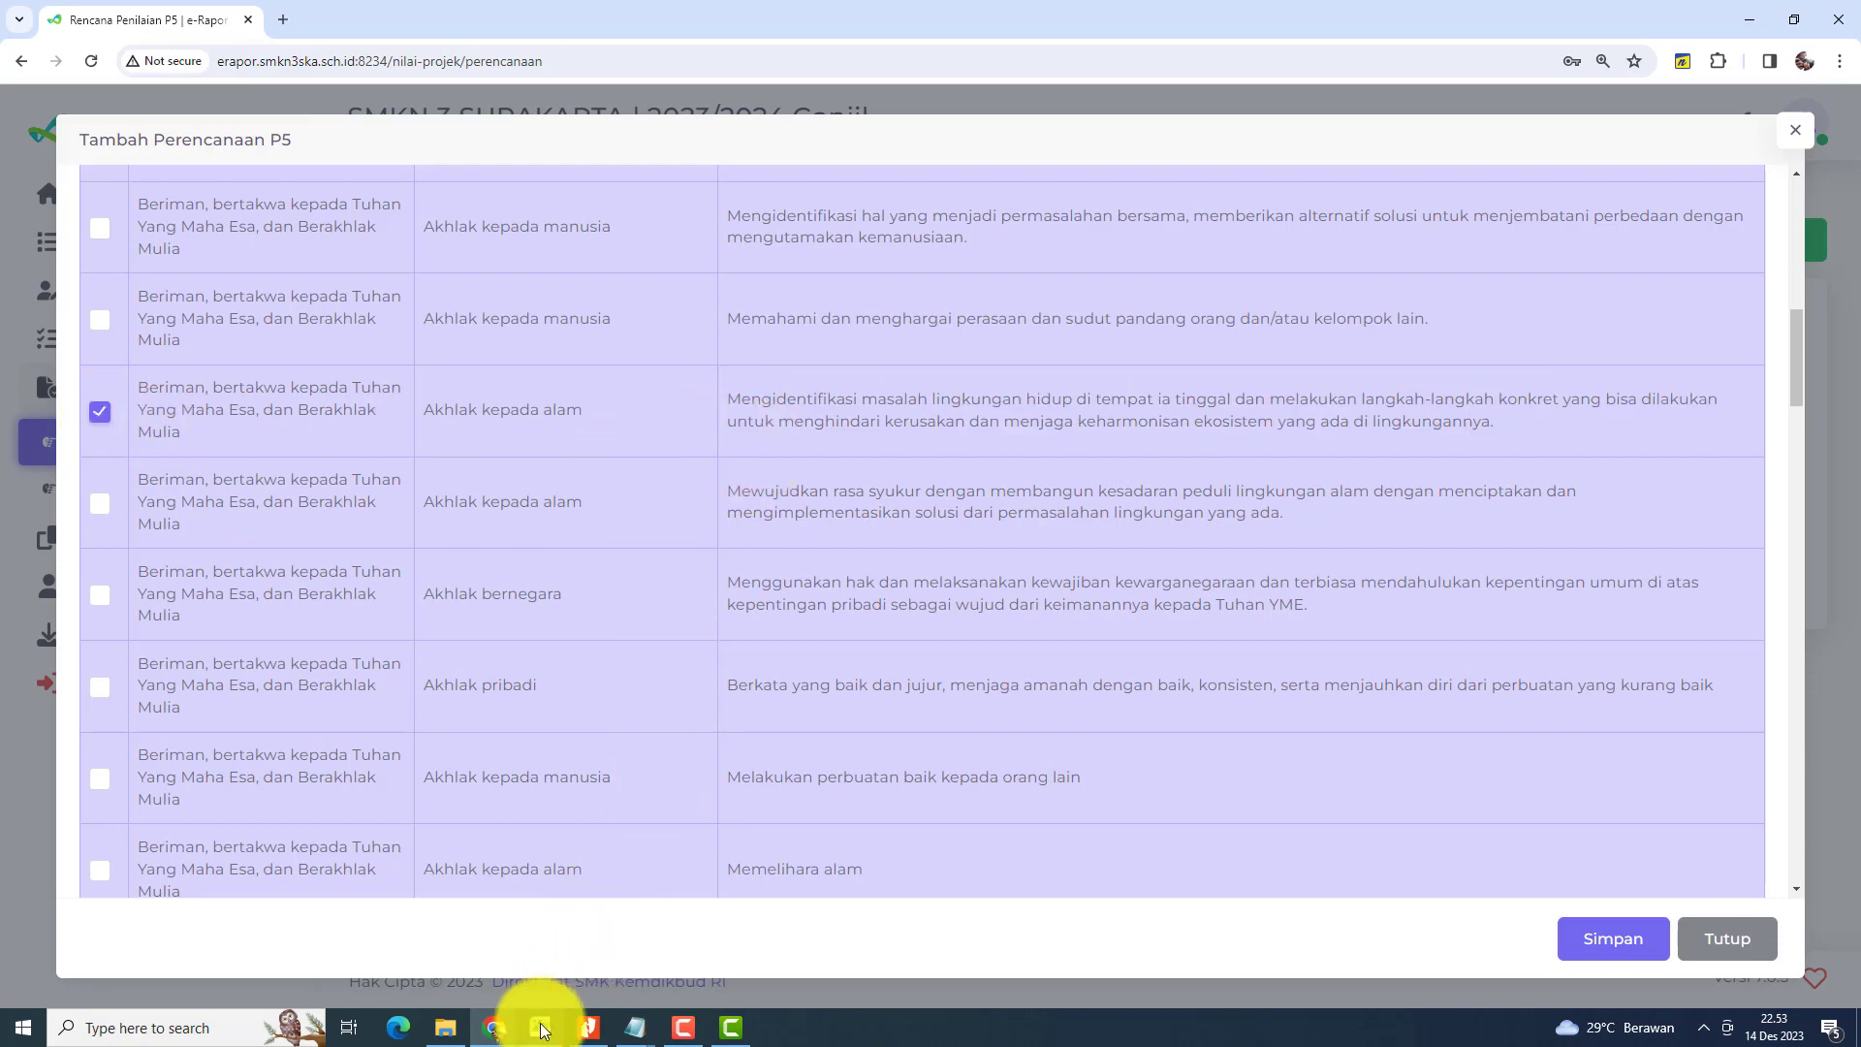
Step: Check the Excel rubric's second Dimensi, Bergotong royong, and search the browser form's Dimensi list for it
left_click(539, 1028)
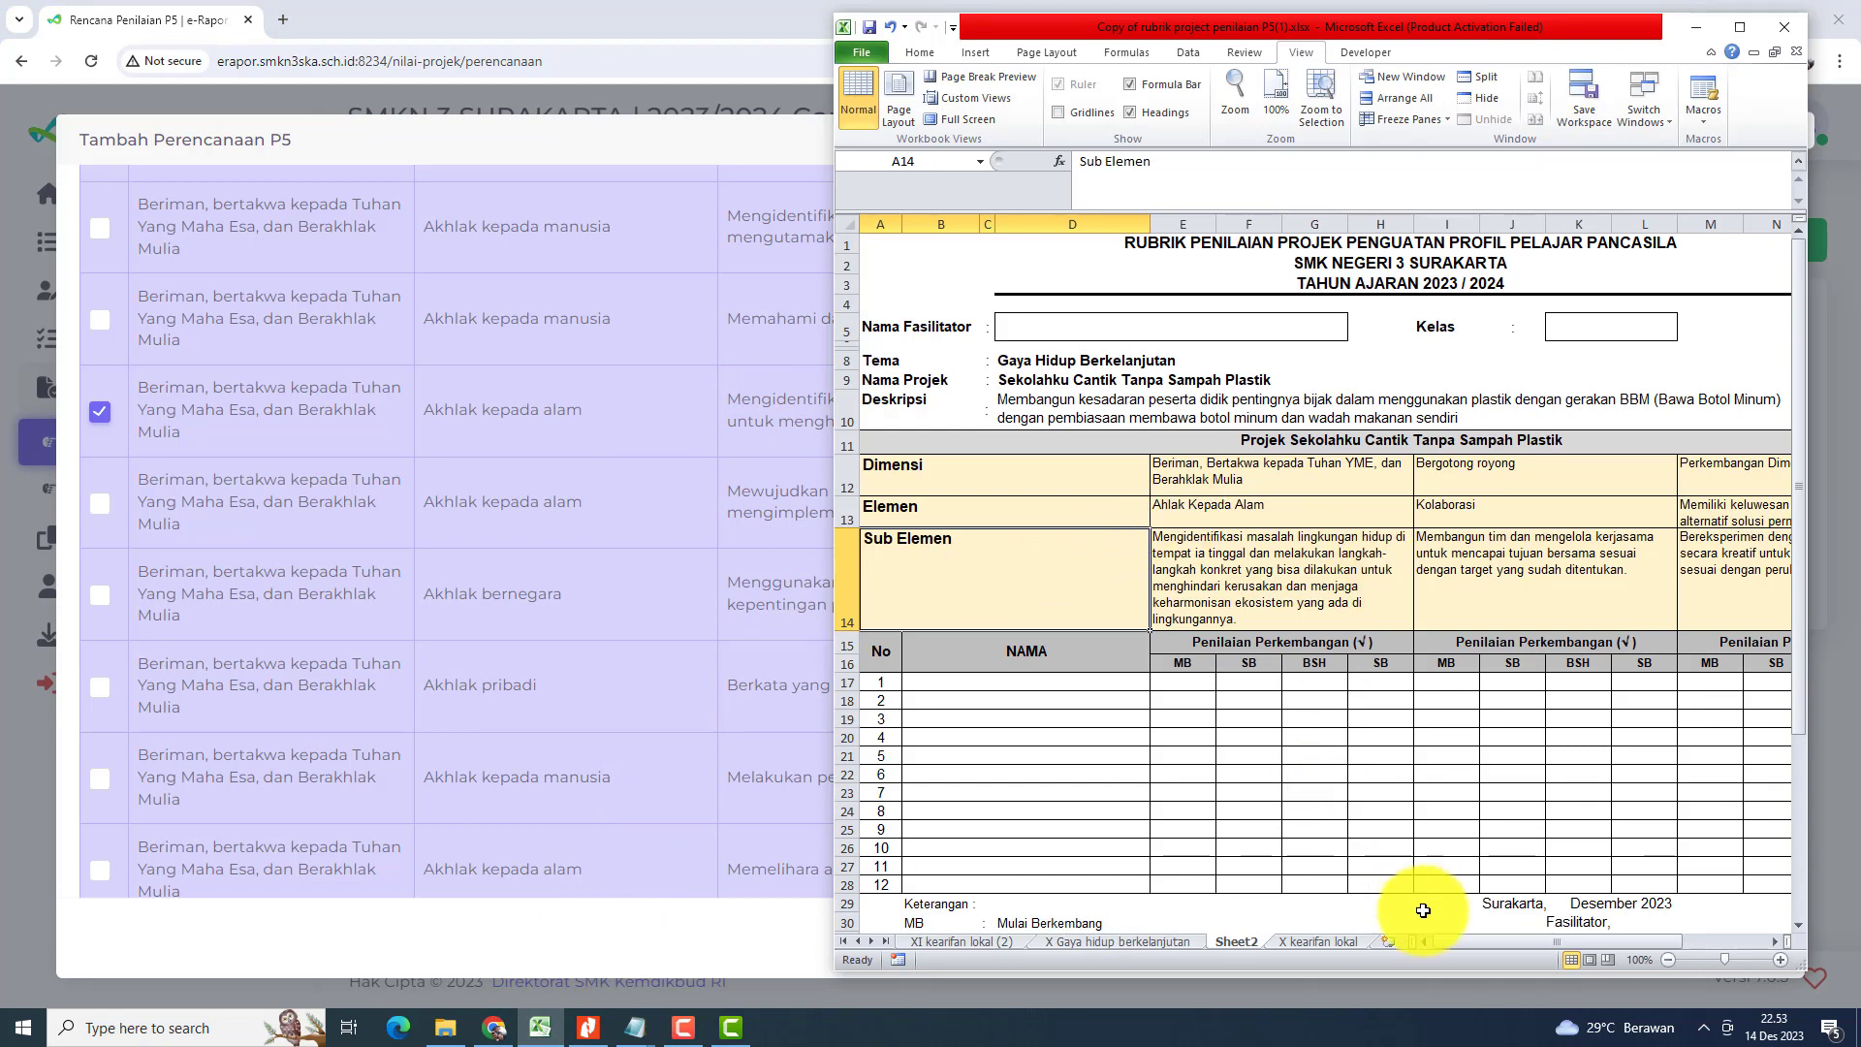
left_click_drag(1474, 944, 1560, 938)
left_click(1236, 477)
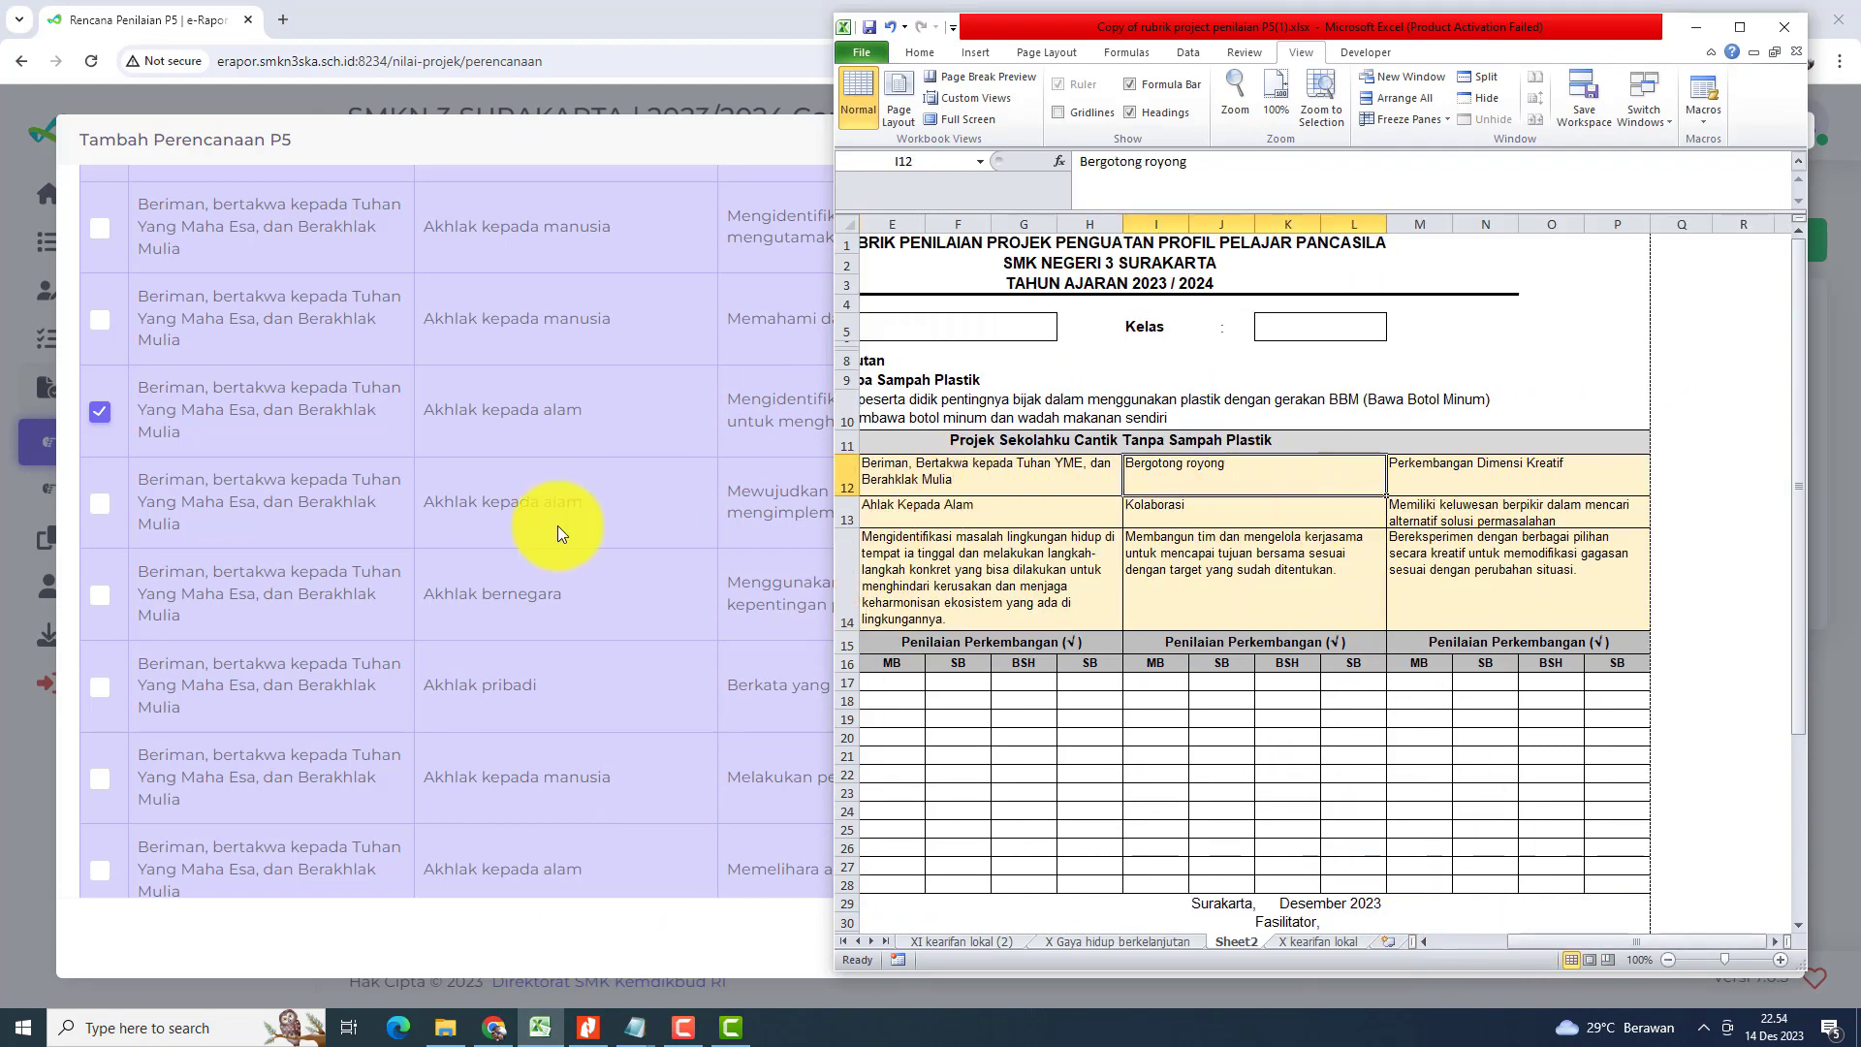
left_click(282, 511)
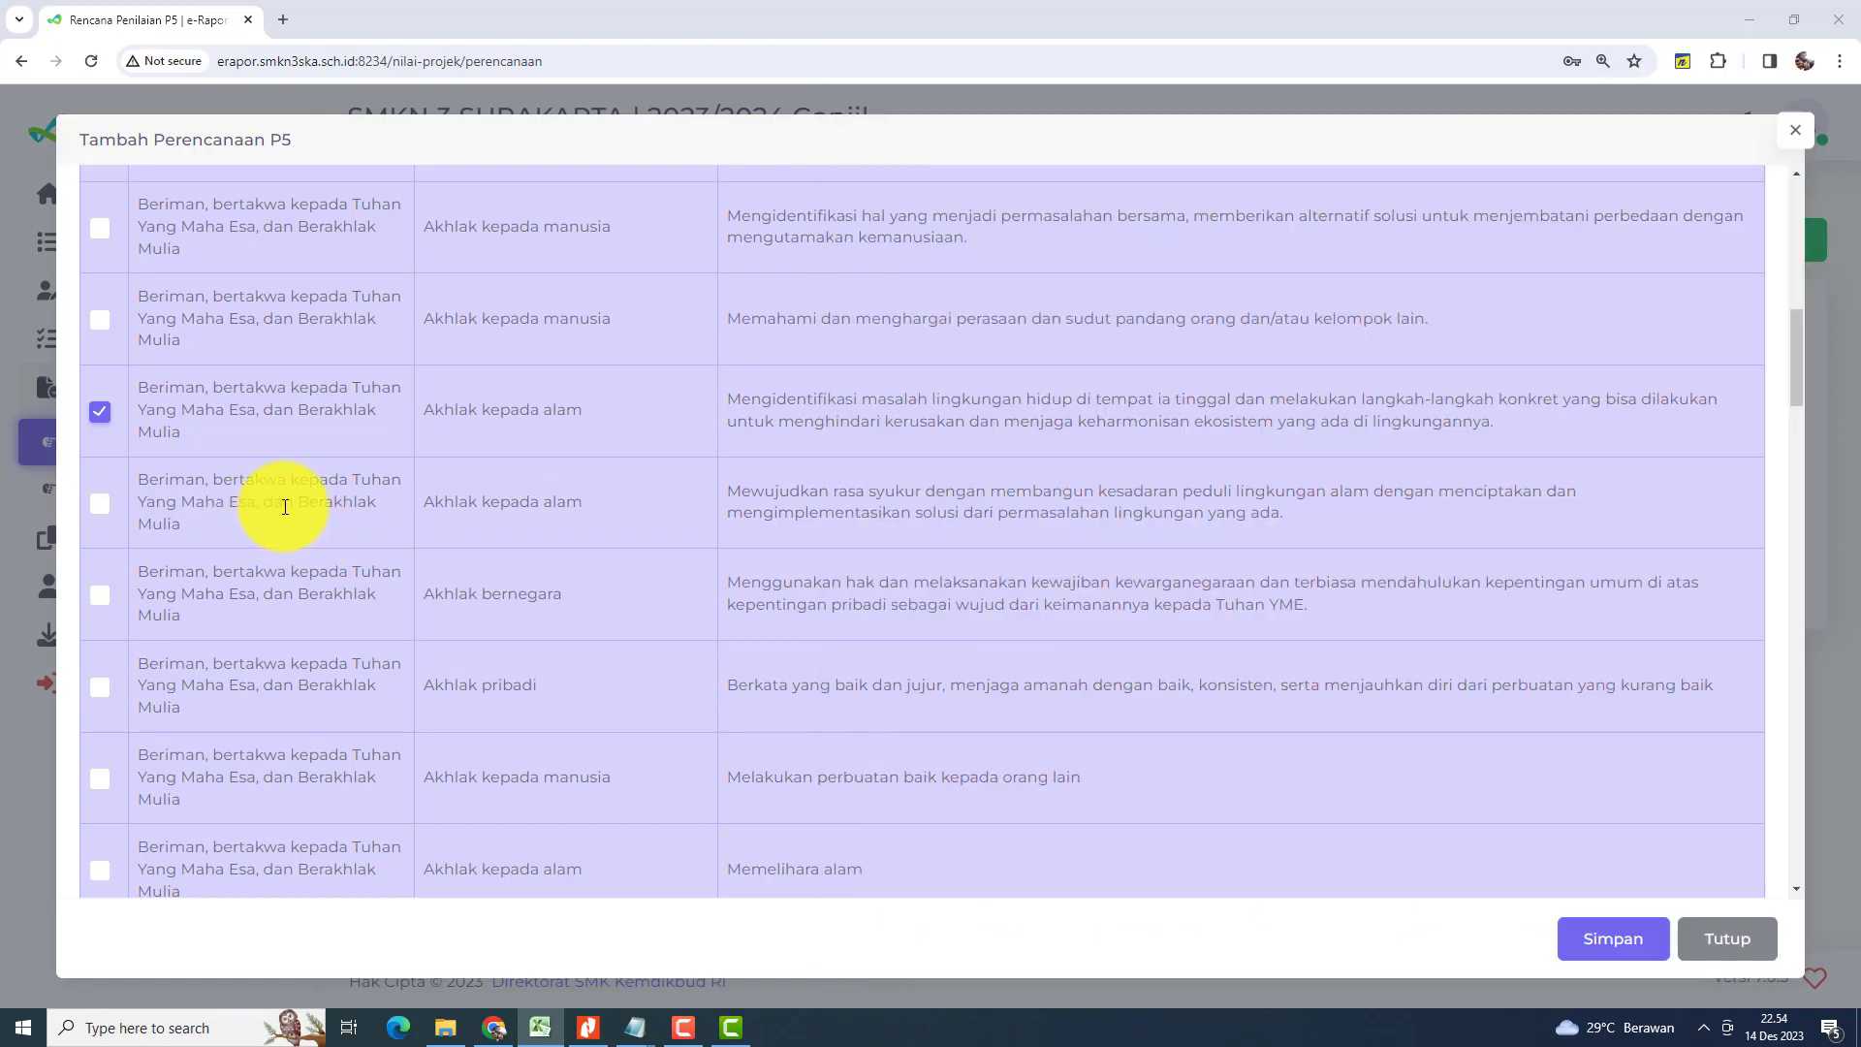
scroll(284, 508, "down", 10)
scroll(287, 514, "down", 20)
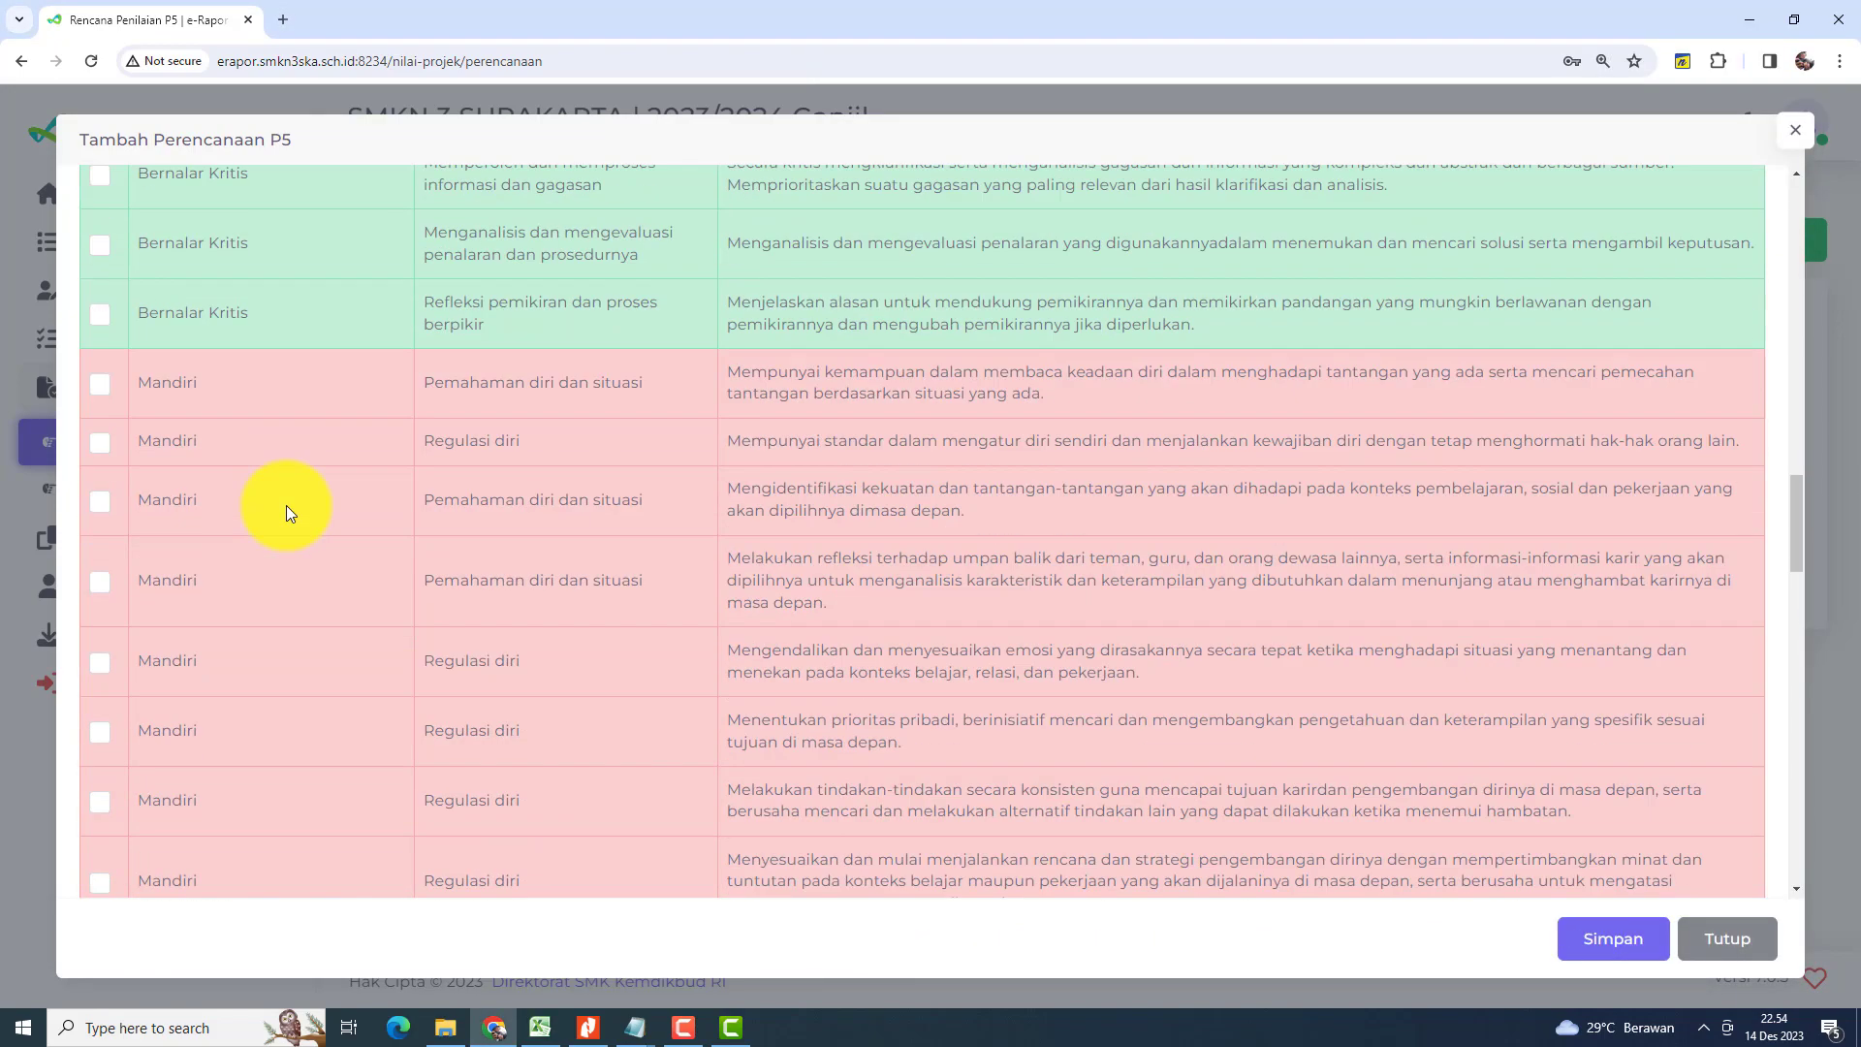
scroll(281, 601, "up", 12)
scroll(281, 593, "up", 10)
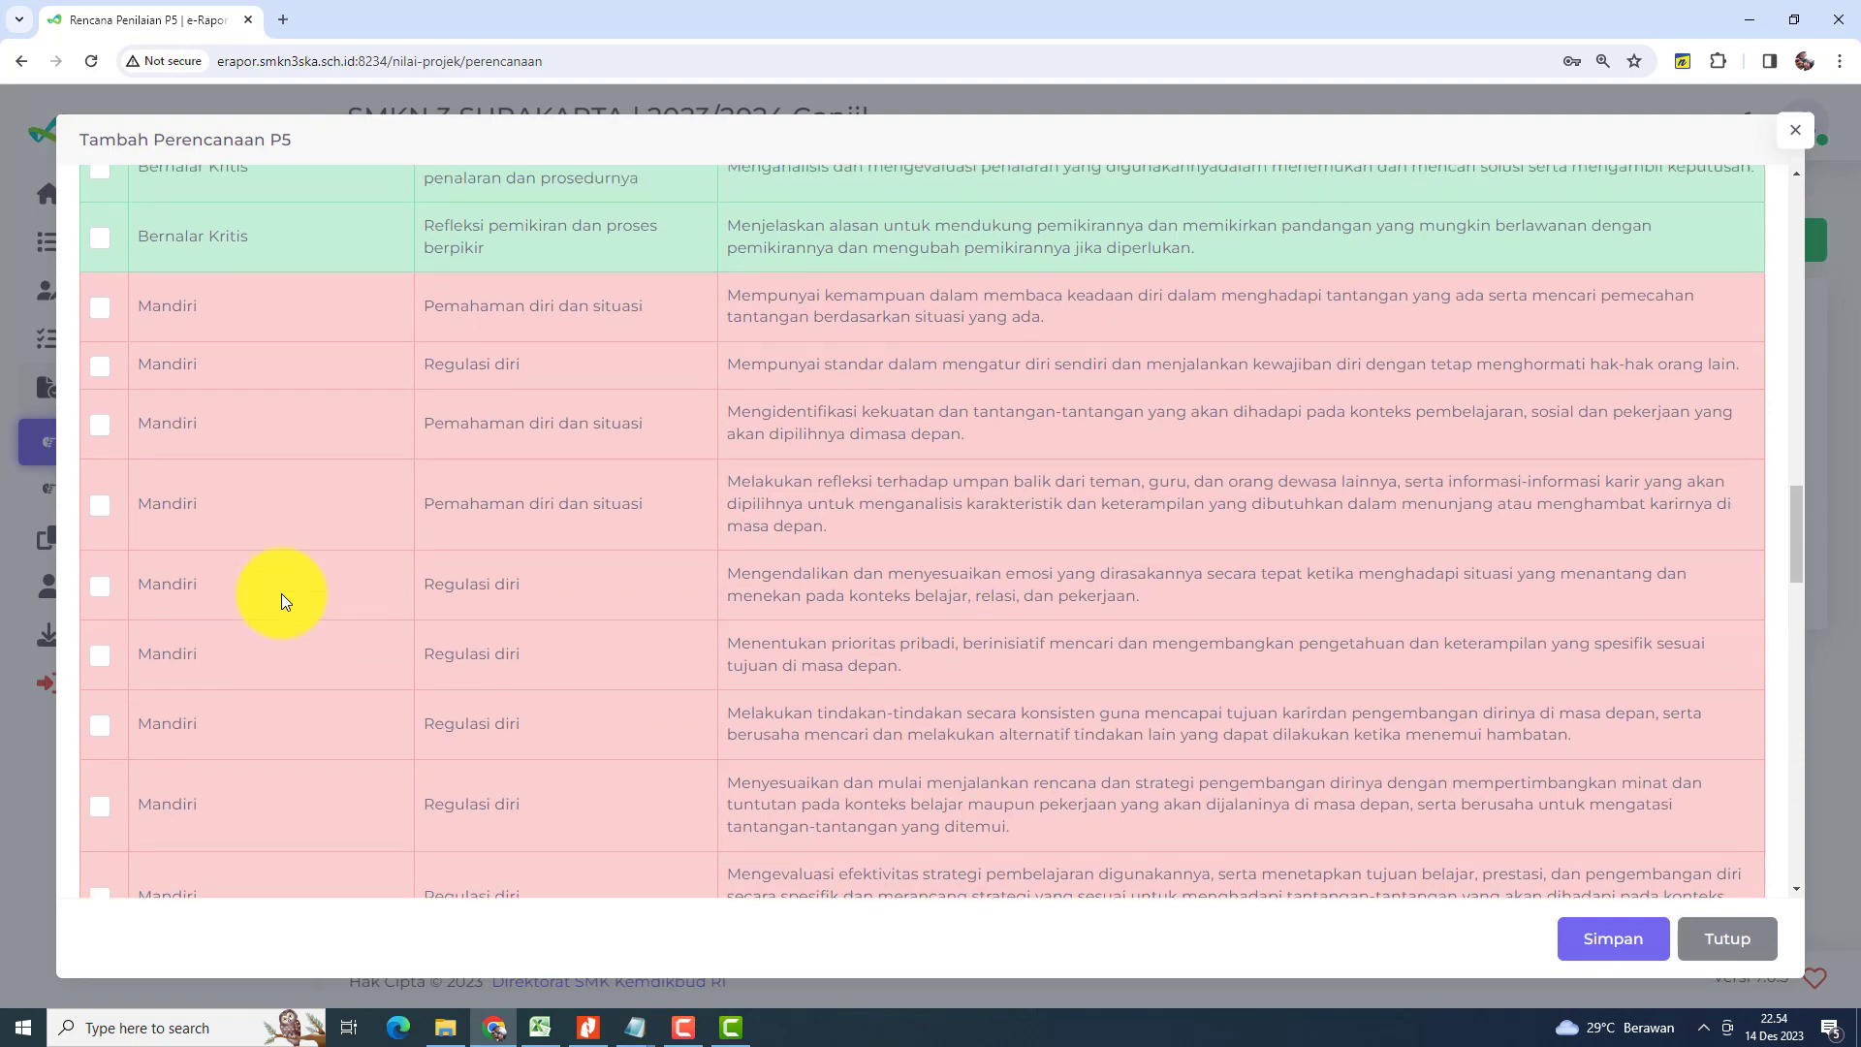
scroll(281, 591, "up", 15)
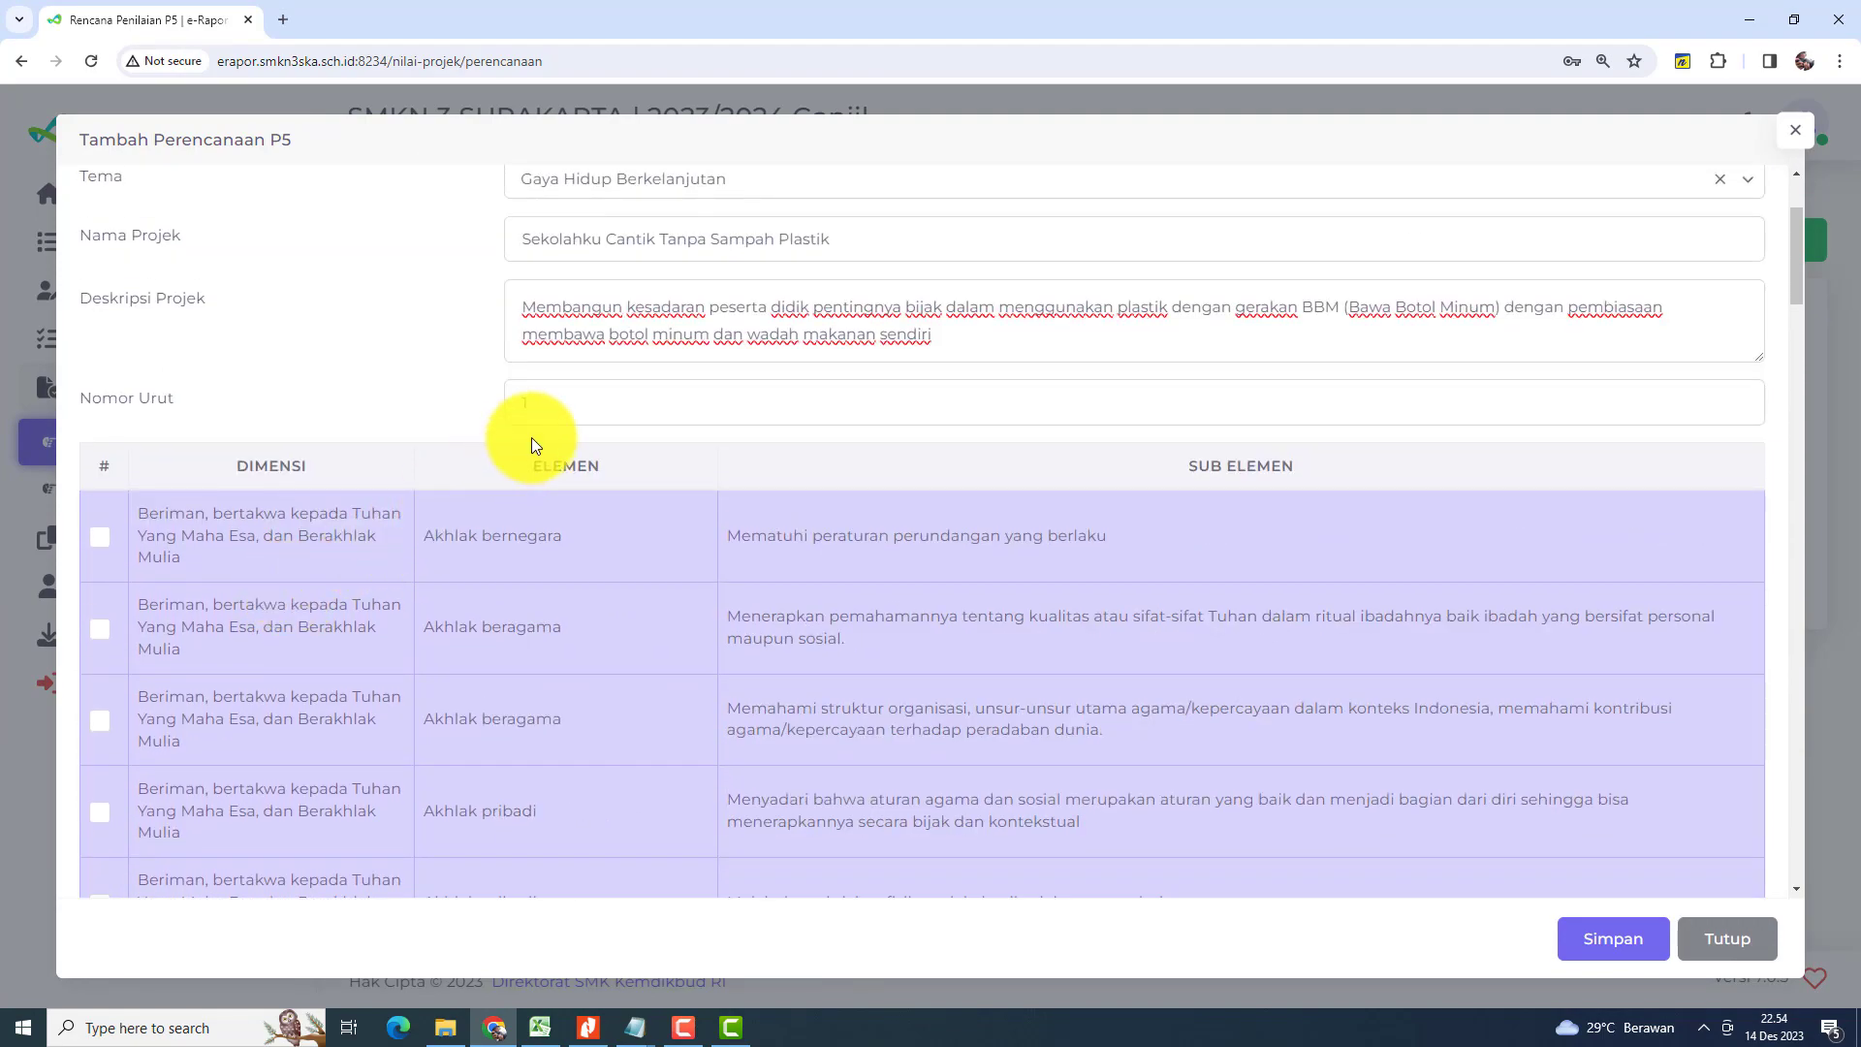
scroll(531, 513, "down", 10)
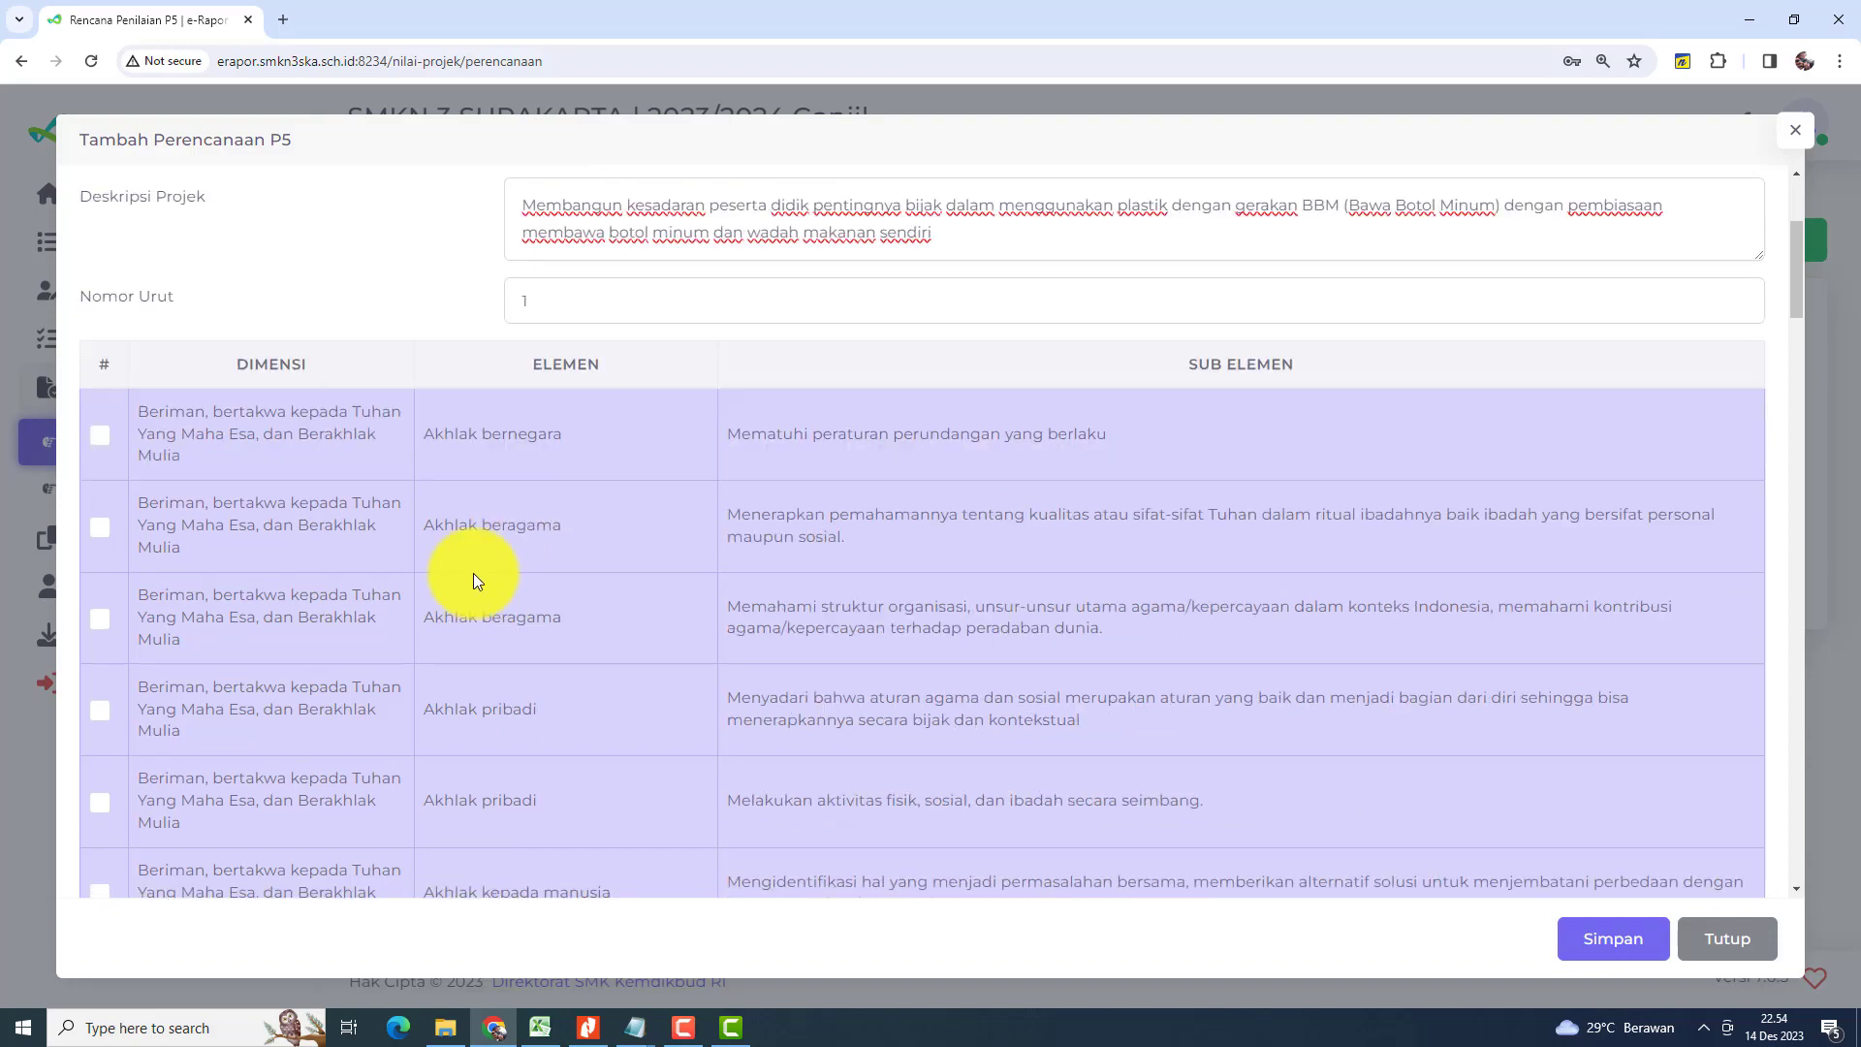
scroll(346, 588, "down", 15)
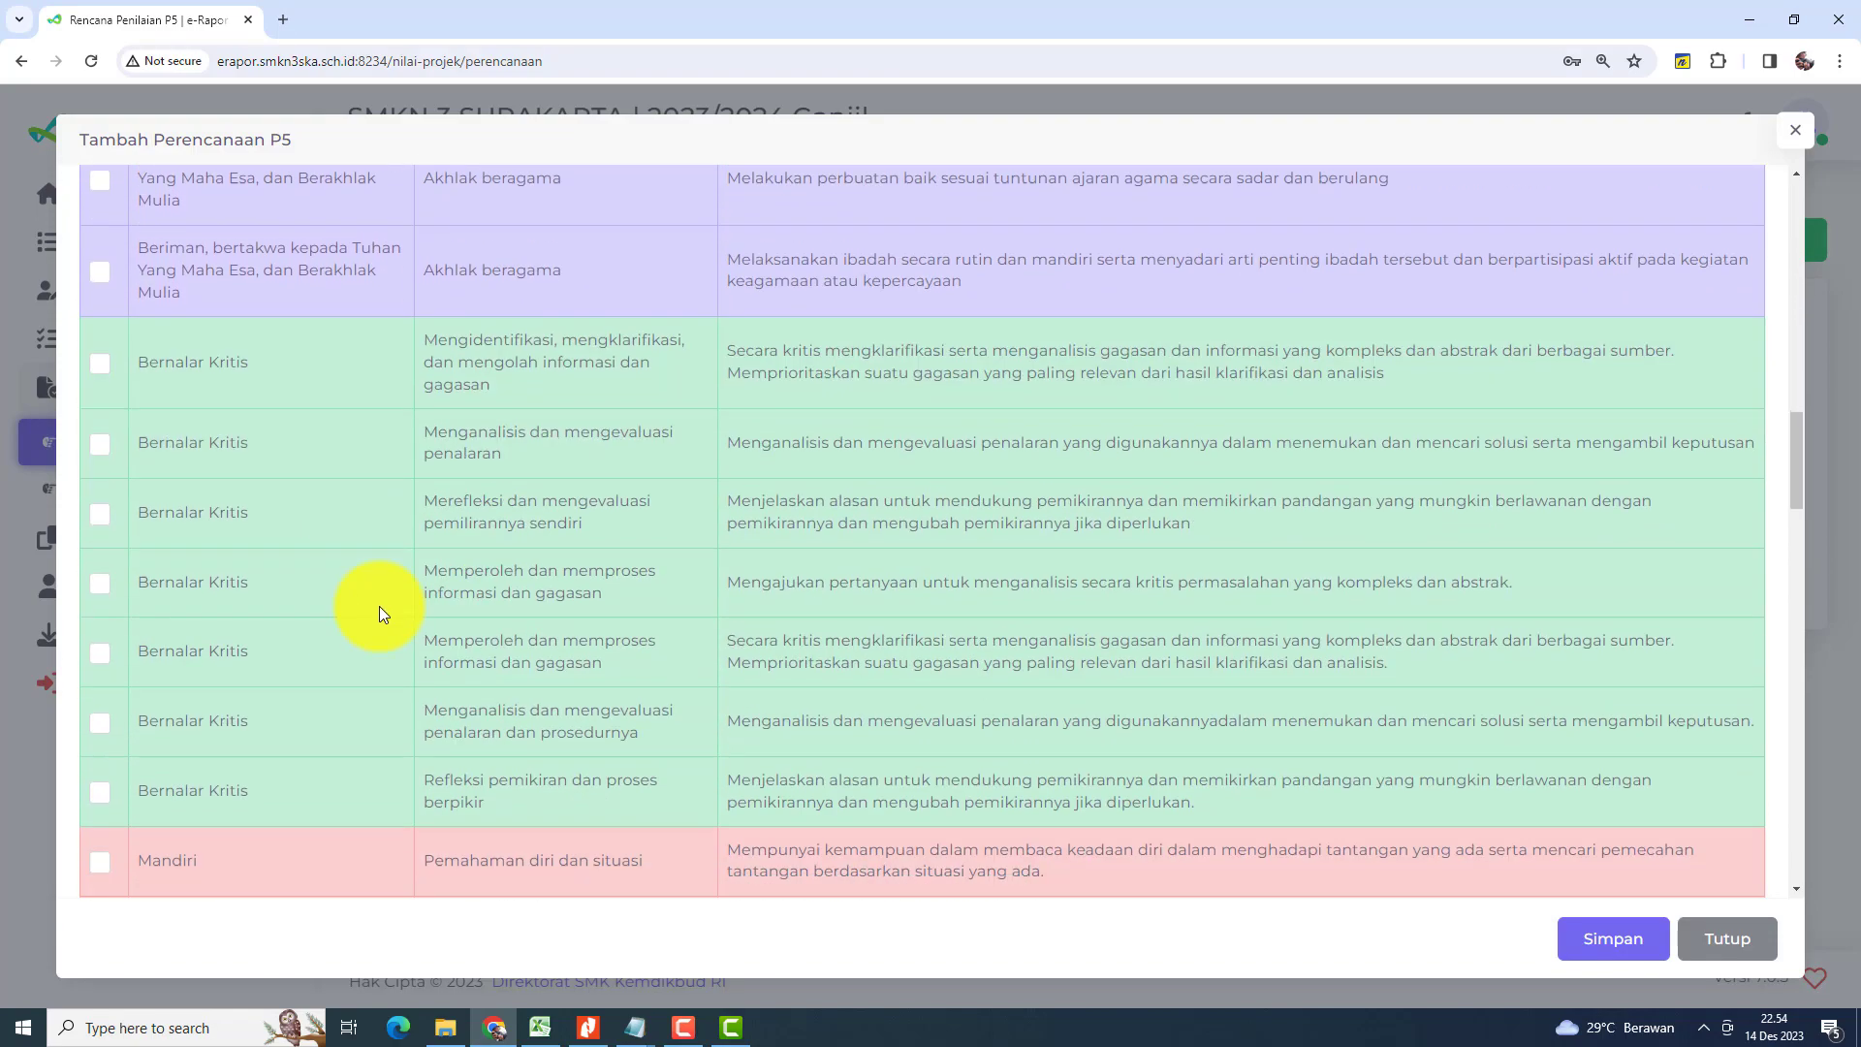
scroll(387, 619, "down", 6)
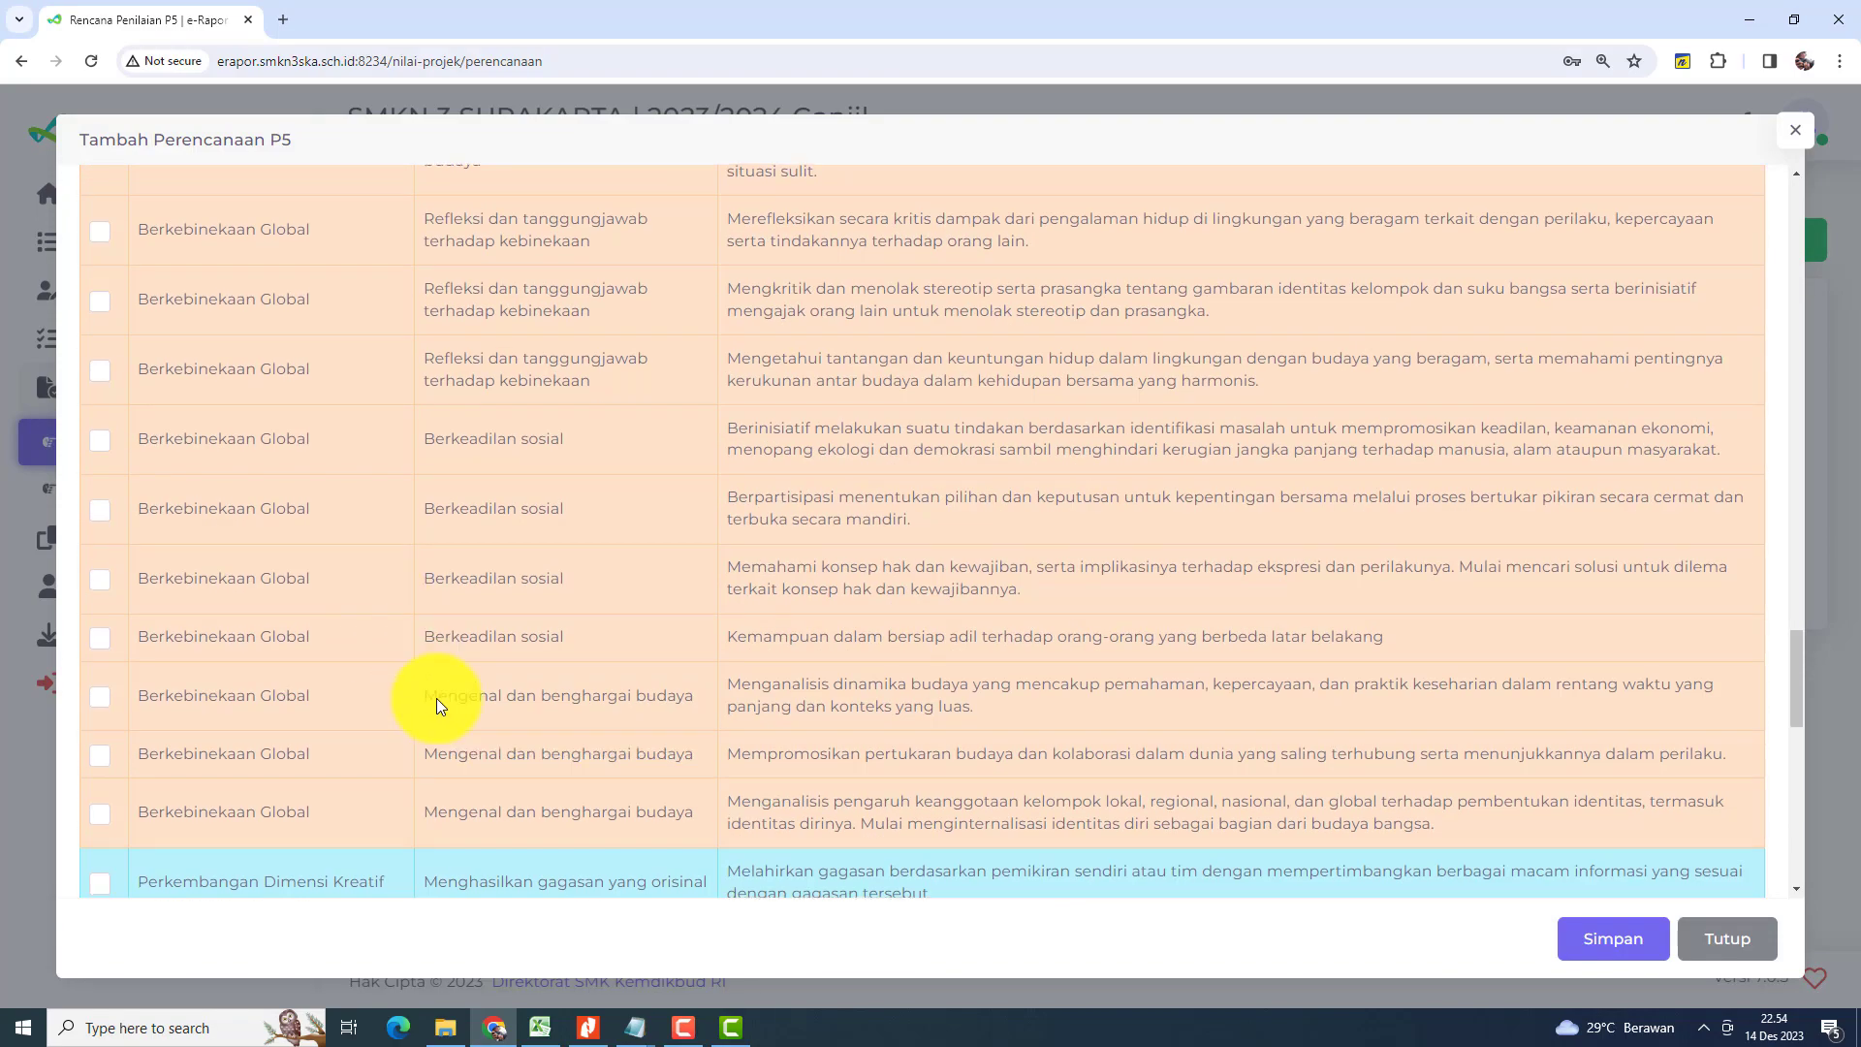
Step: Match the Excel rubric's Bergotong royong Sub Elemen in the browser form and tick the Kolaborasi row starting "Membangun tim dan mengelola kerjasama"
left_click(546, 1023)
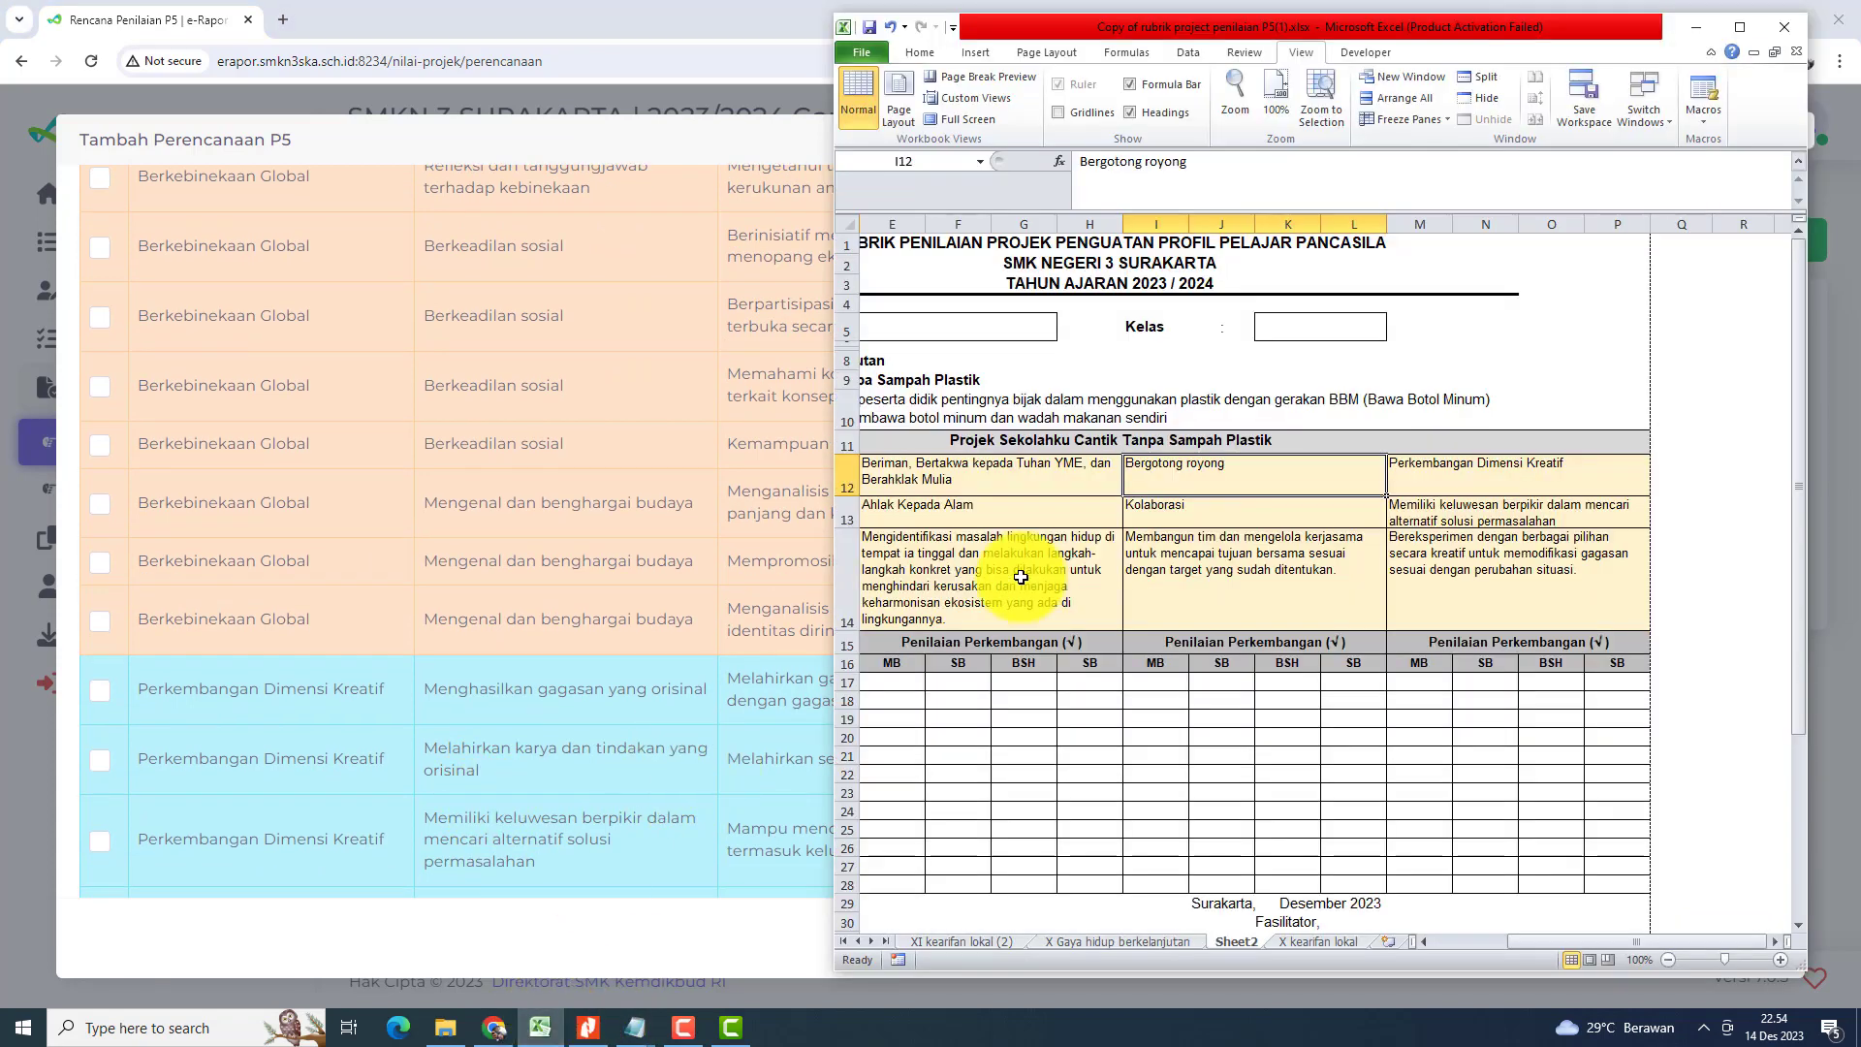
left_click(329, 508)
scroll(341, 526, "up", 10)
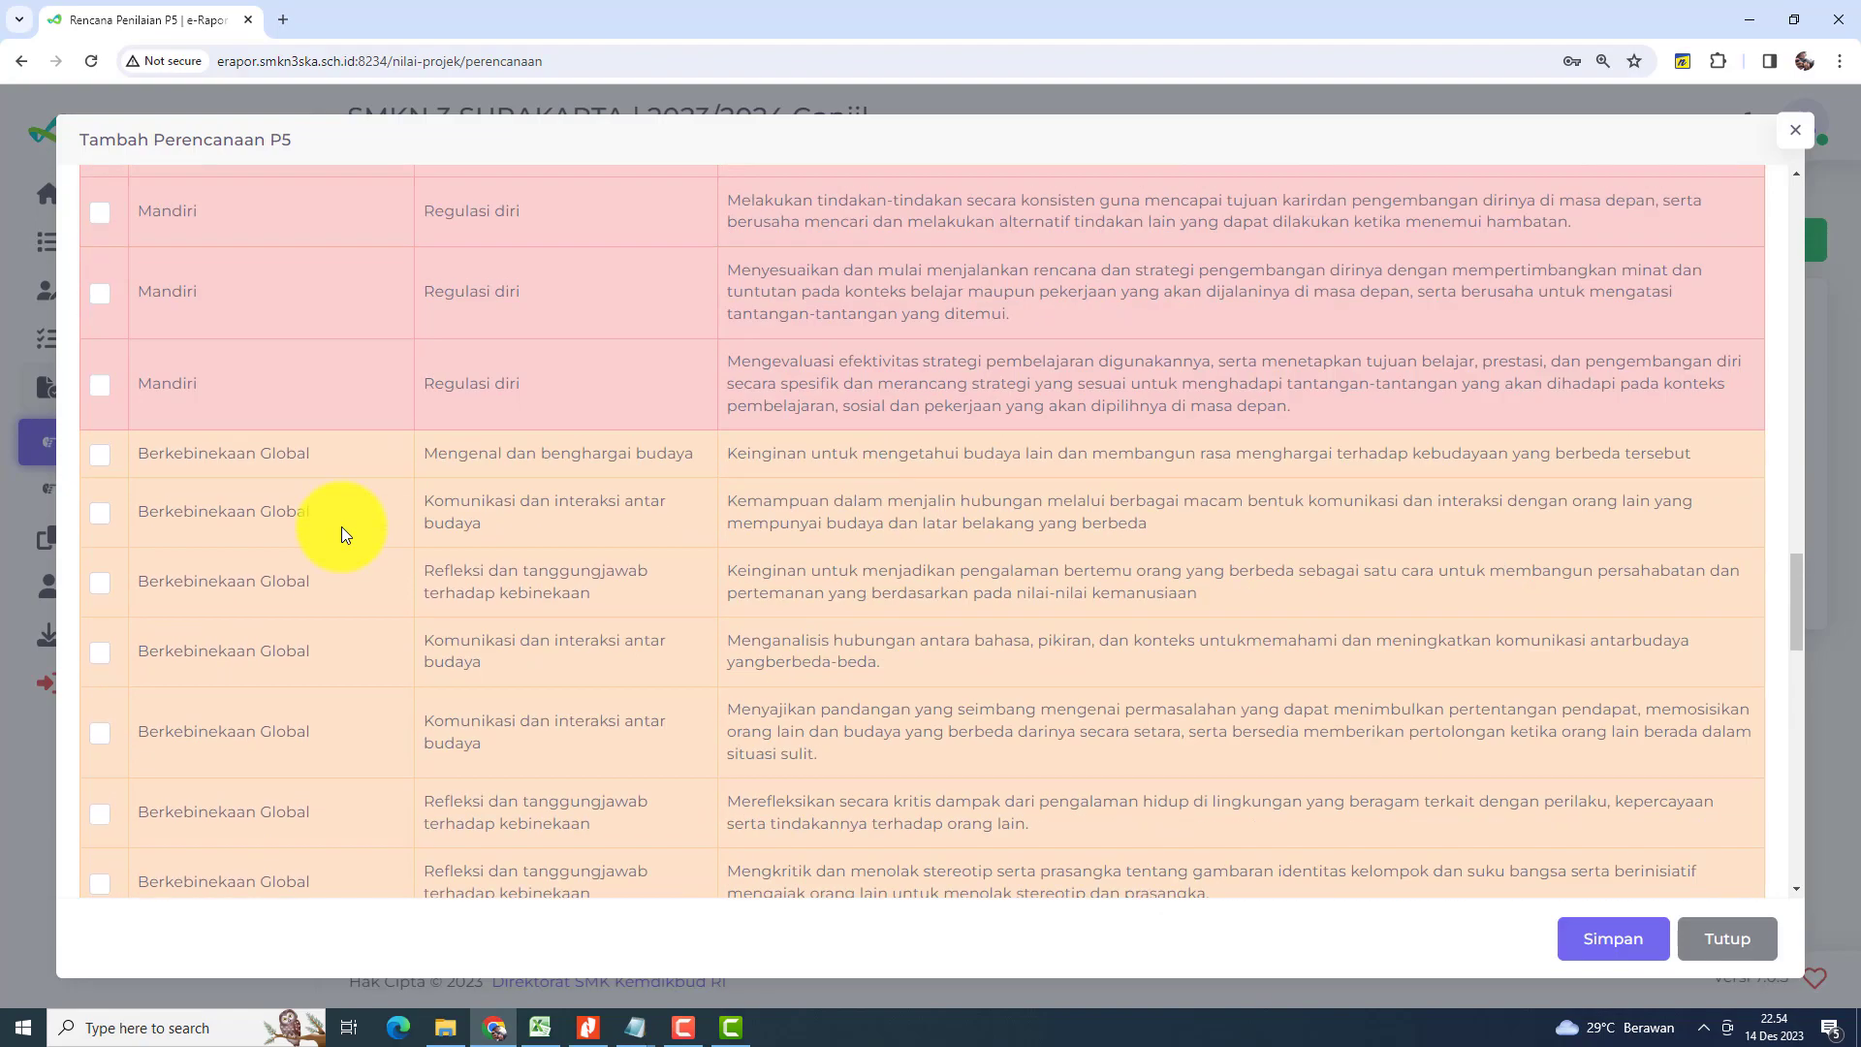
scroll(341, 527, "up", 6)
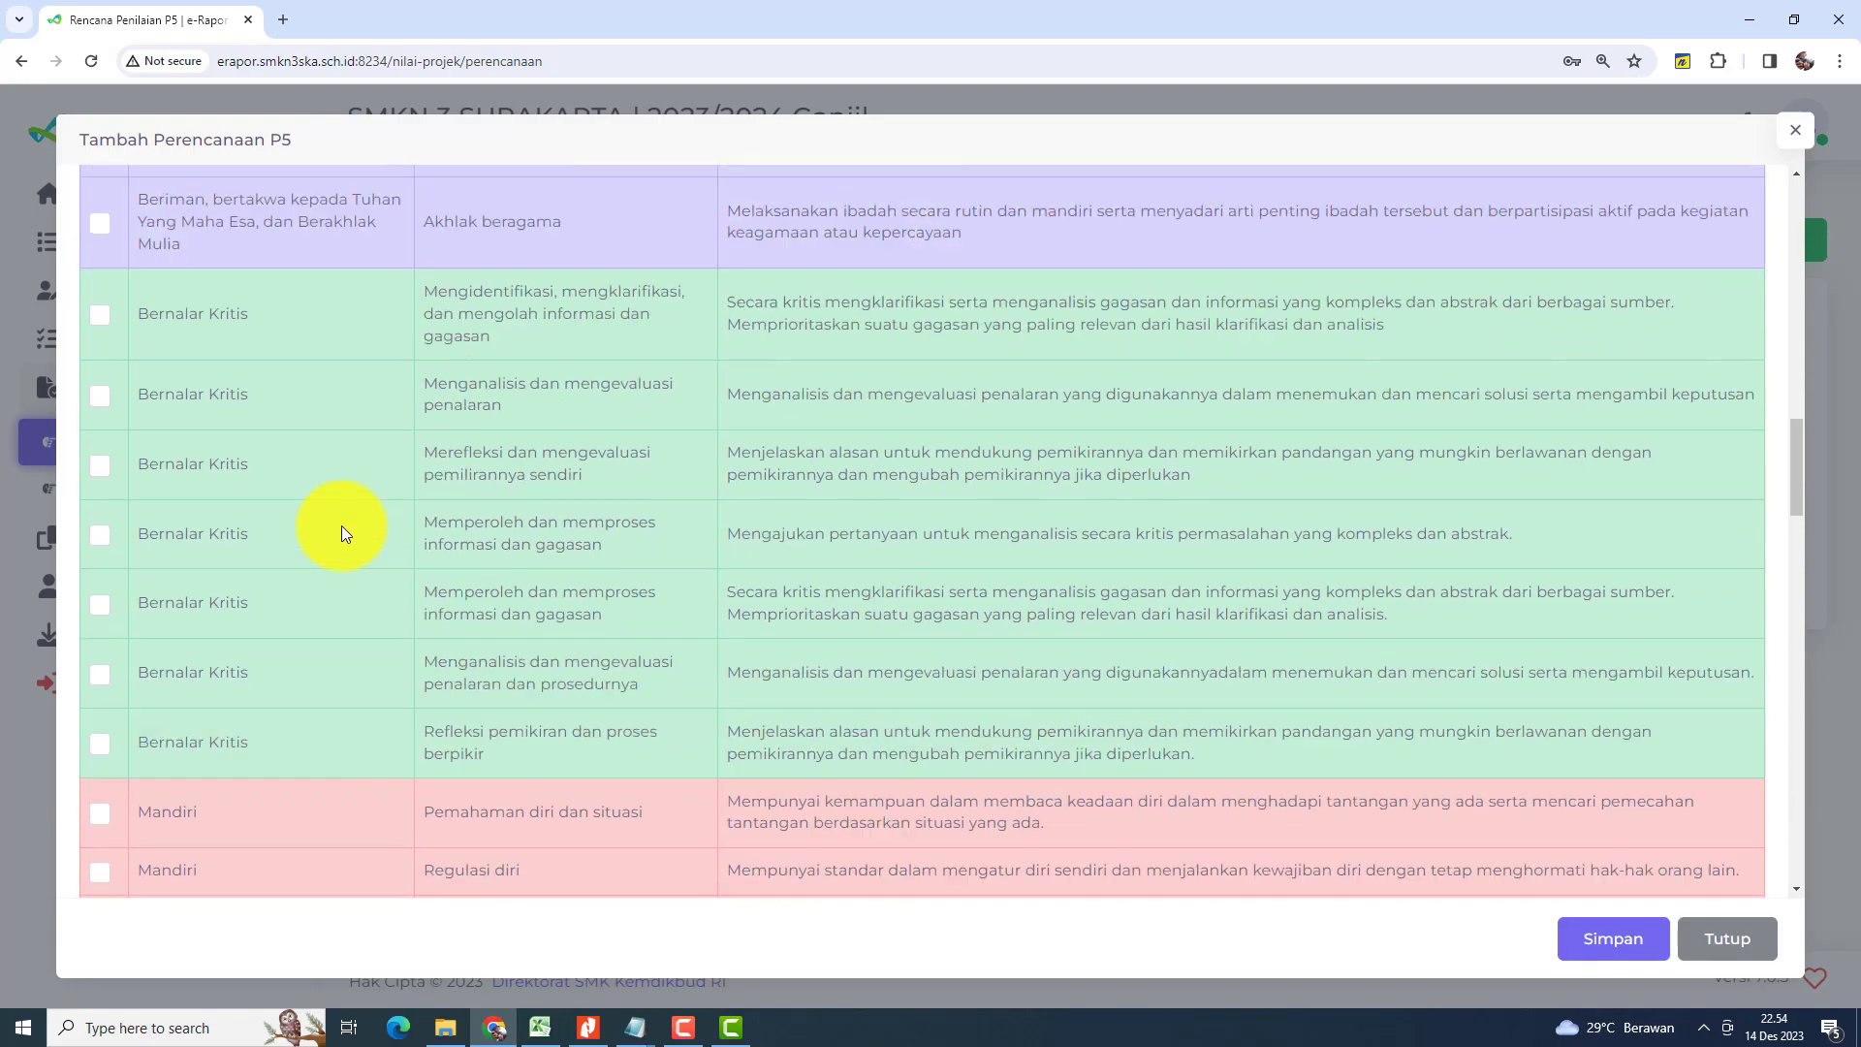
scroll(341, 526, "down", 9)
scroll(341, 525, "down", 12)
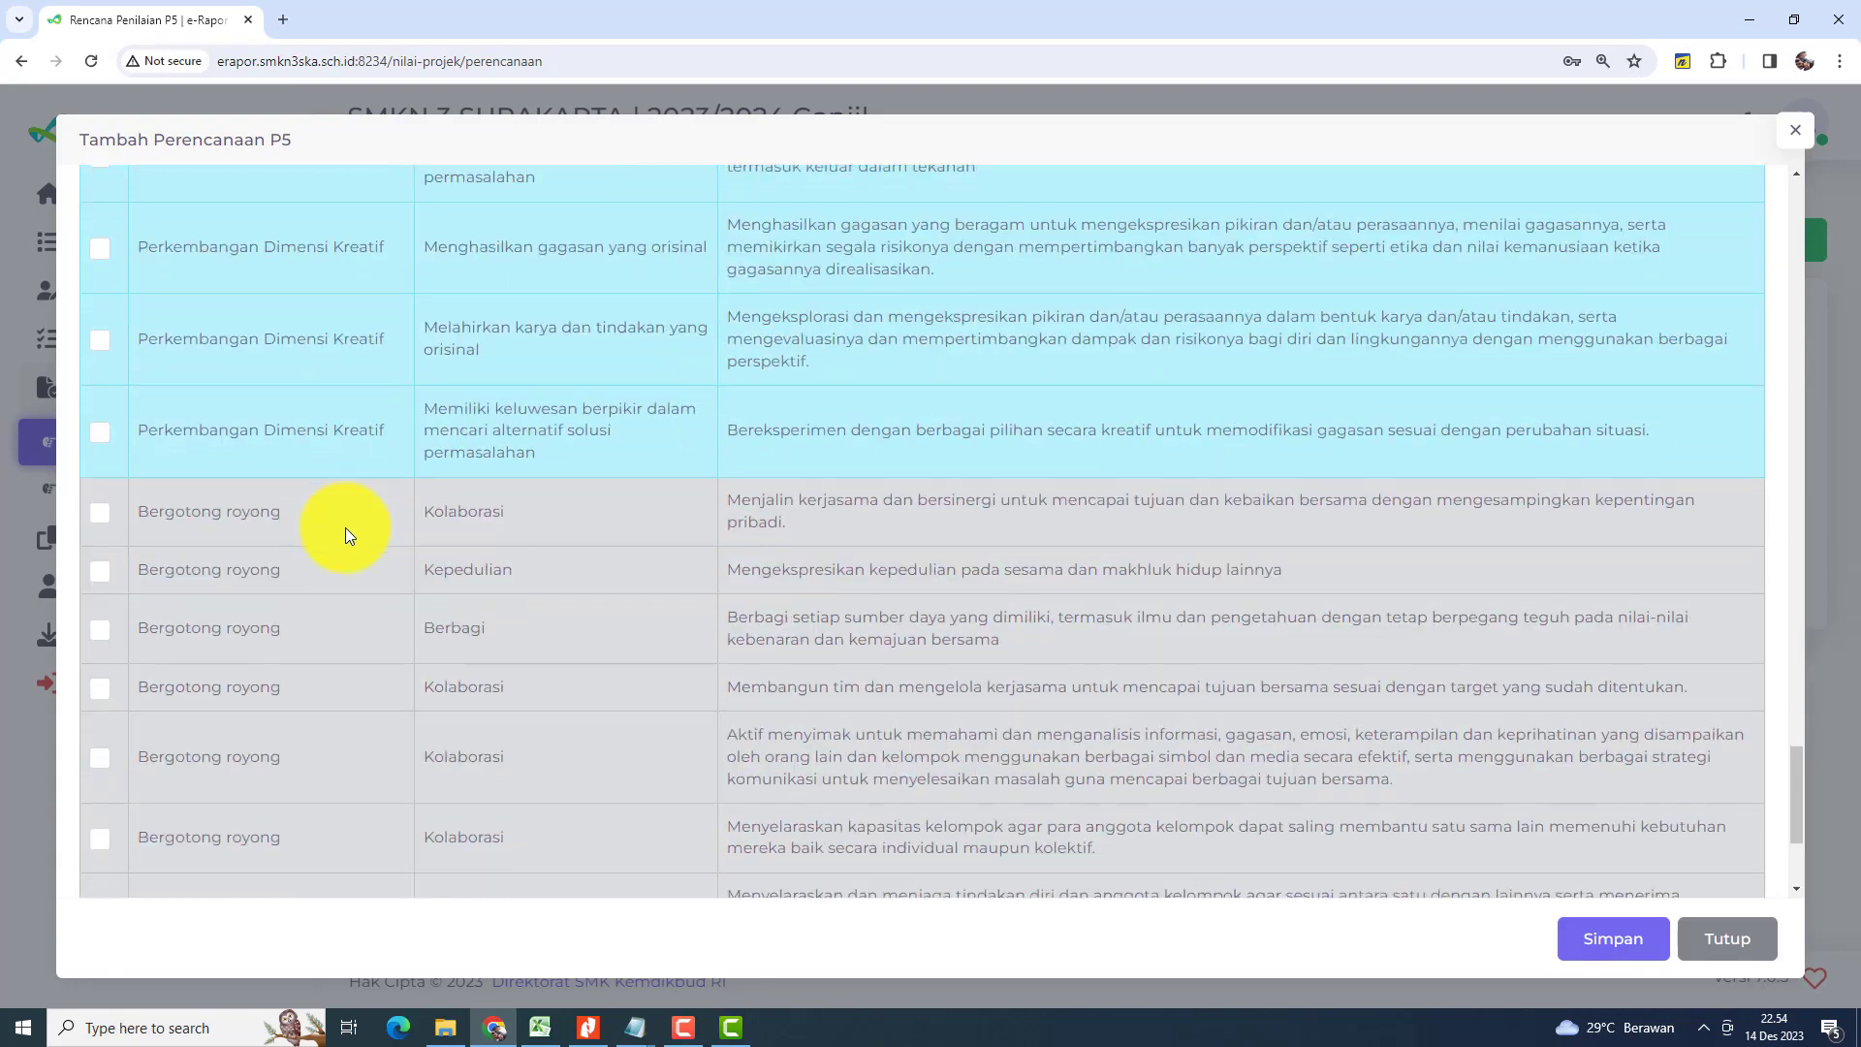
key("alt+Tab")
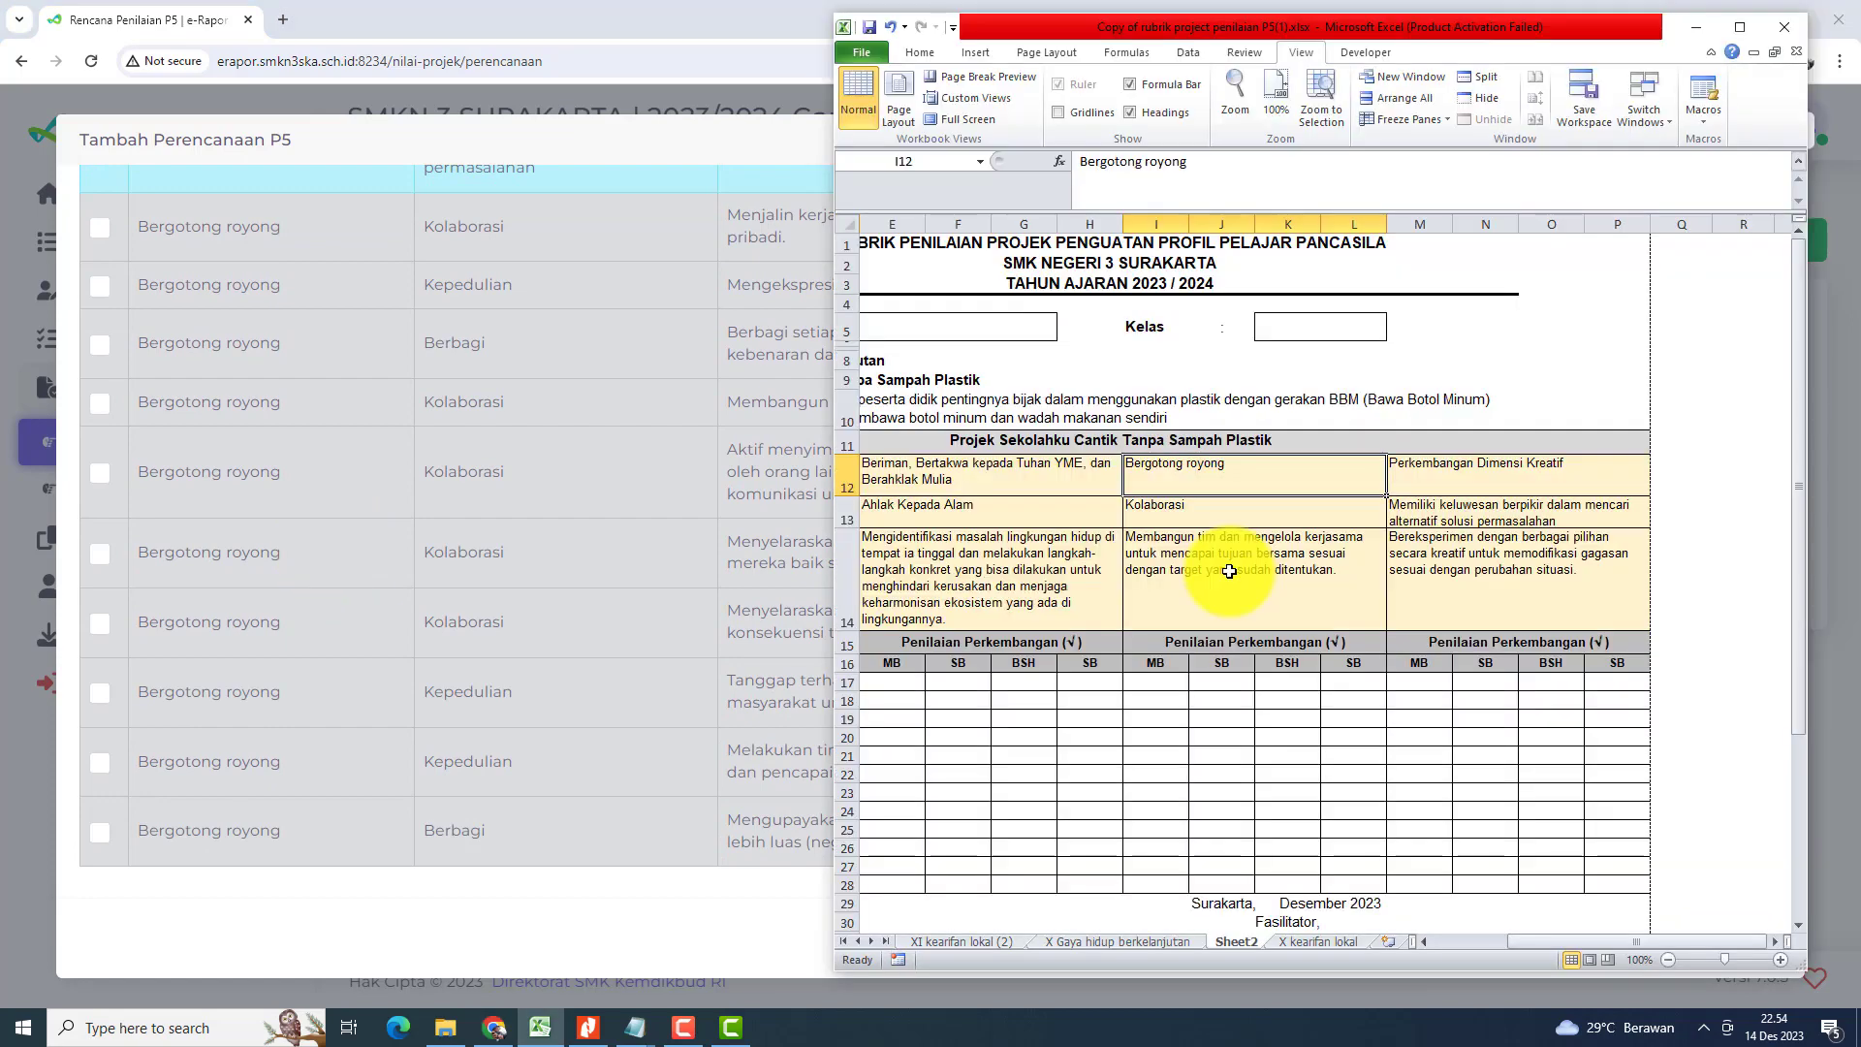
left_click(1229, 570)
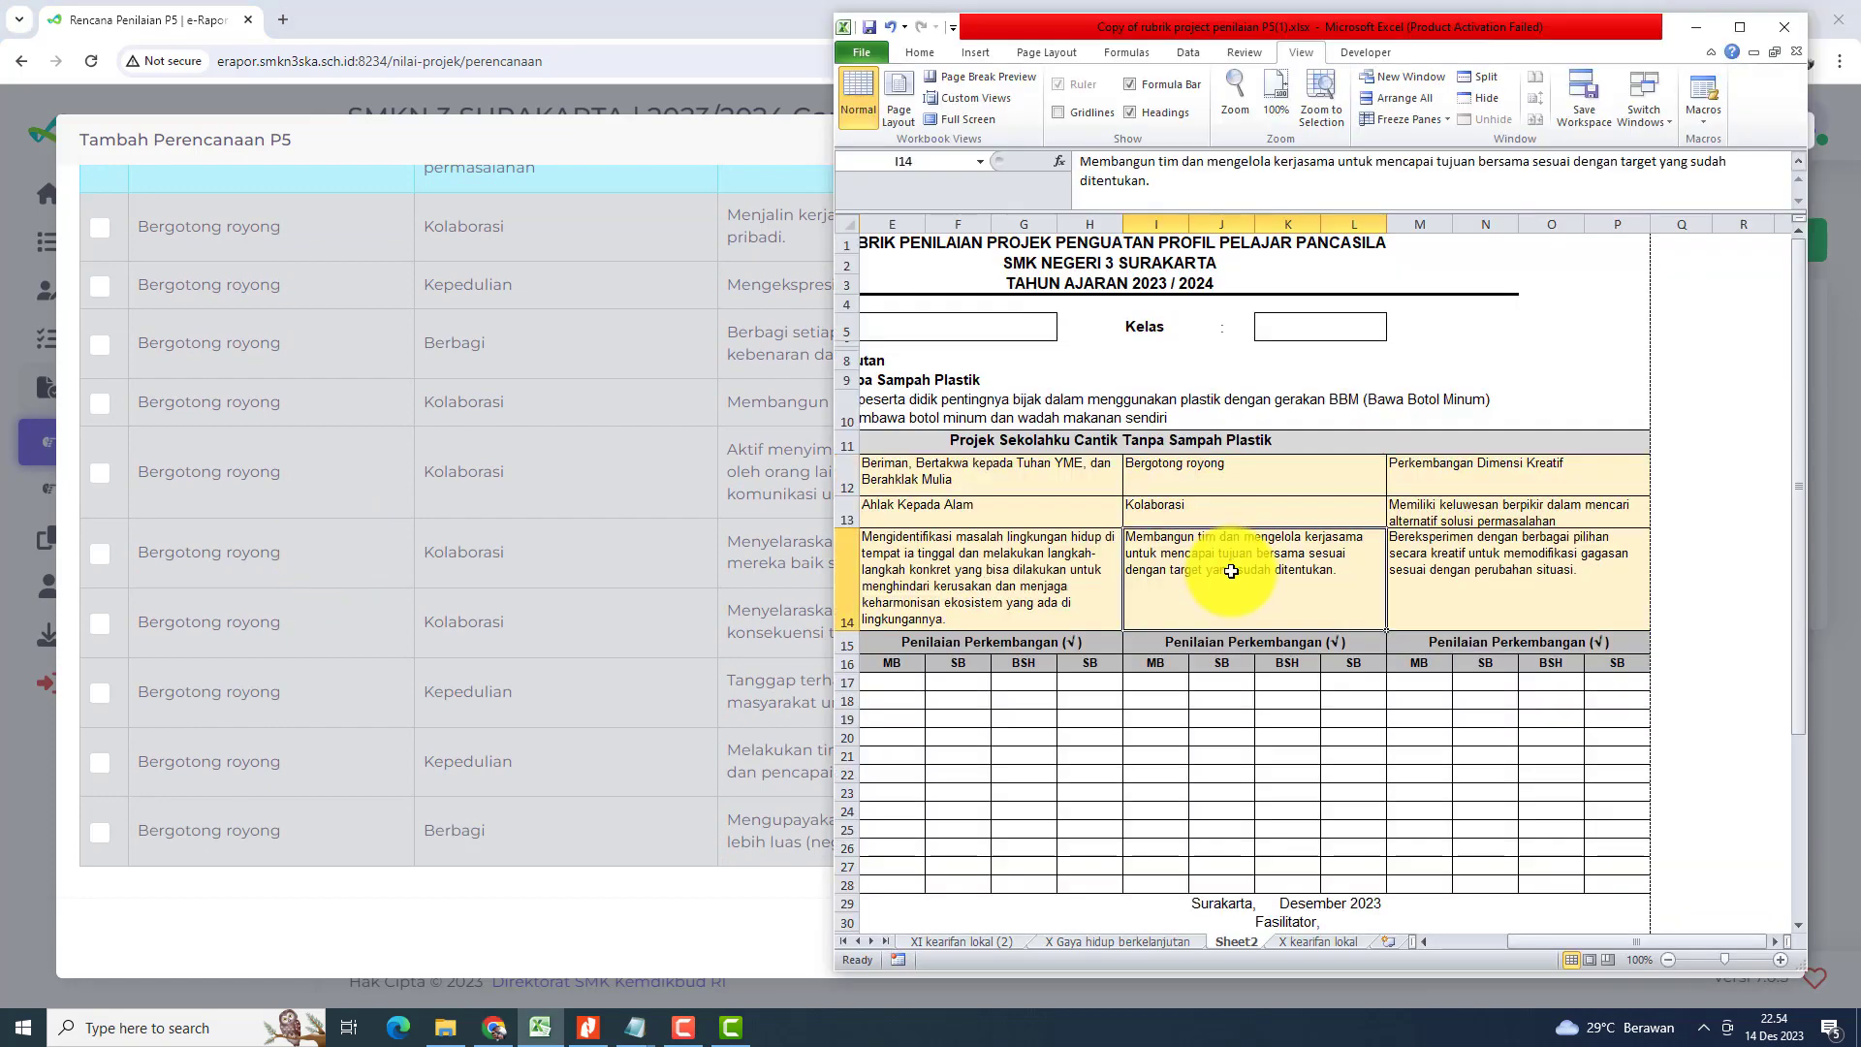
left_click(747, 589)
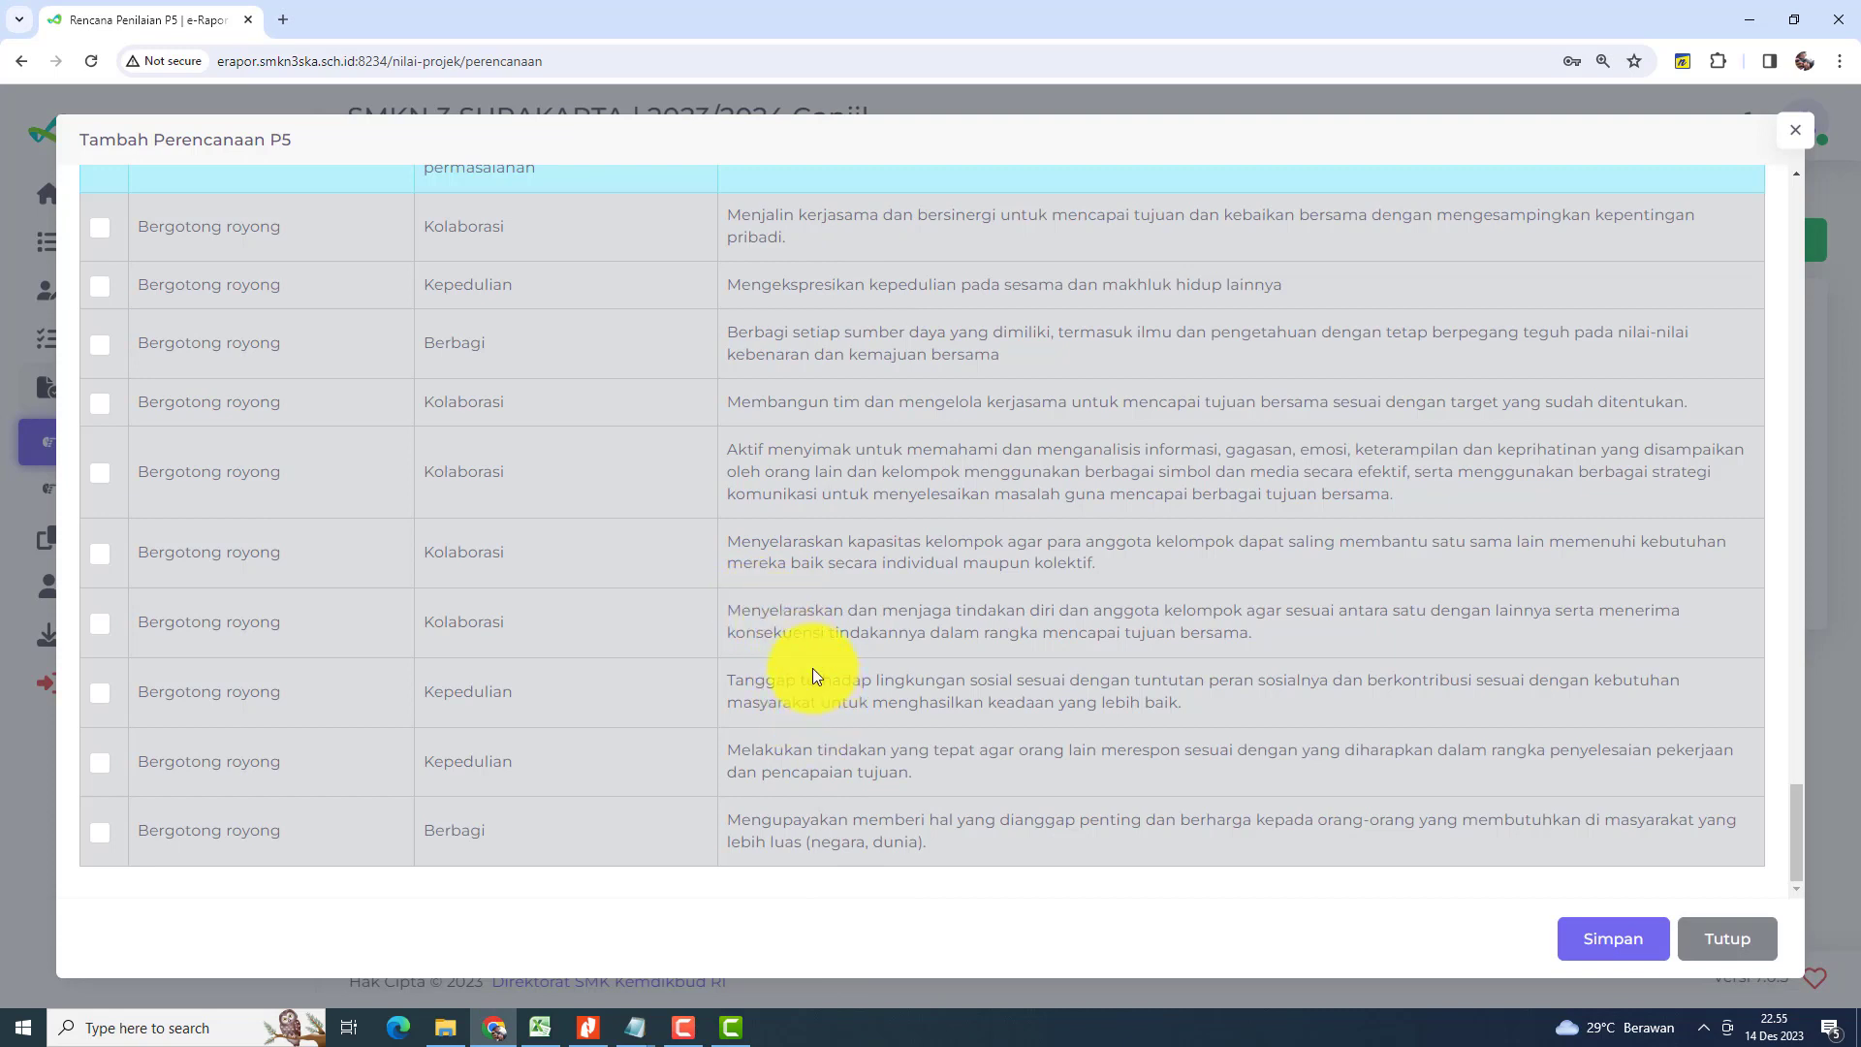
scroll(813, 668, "up", 1)
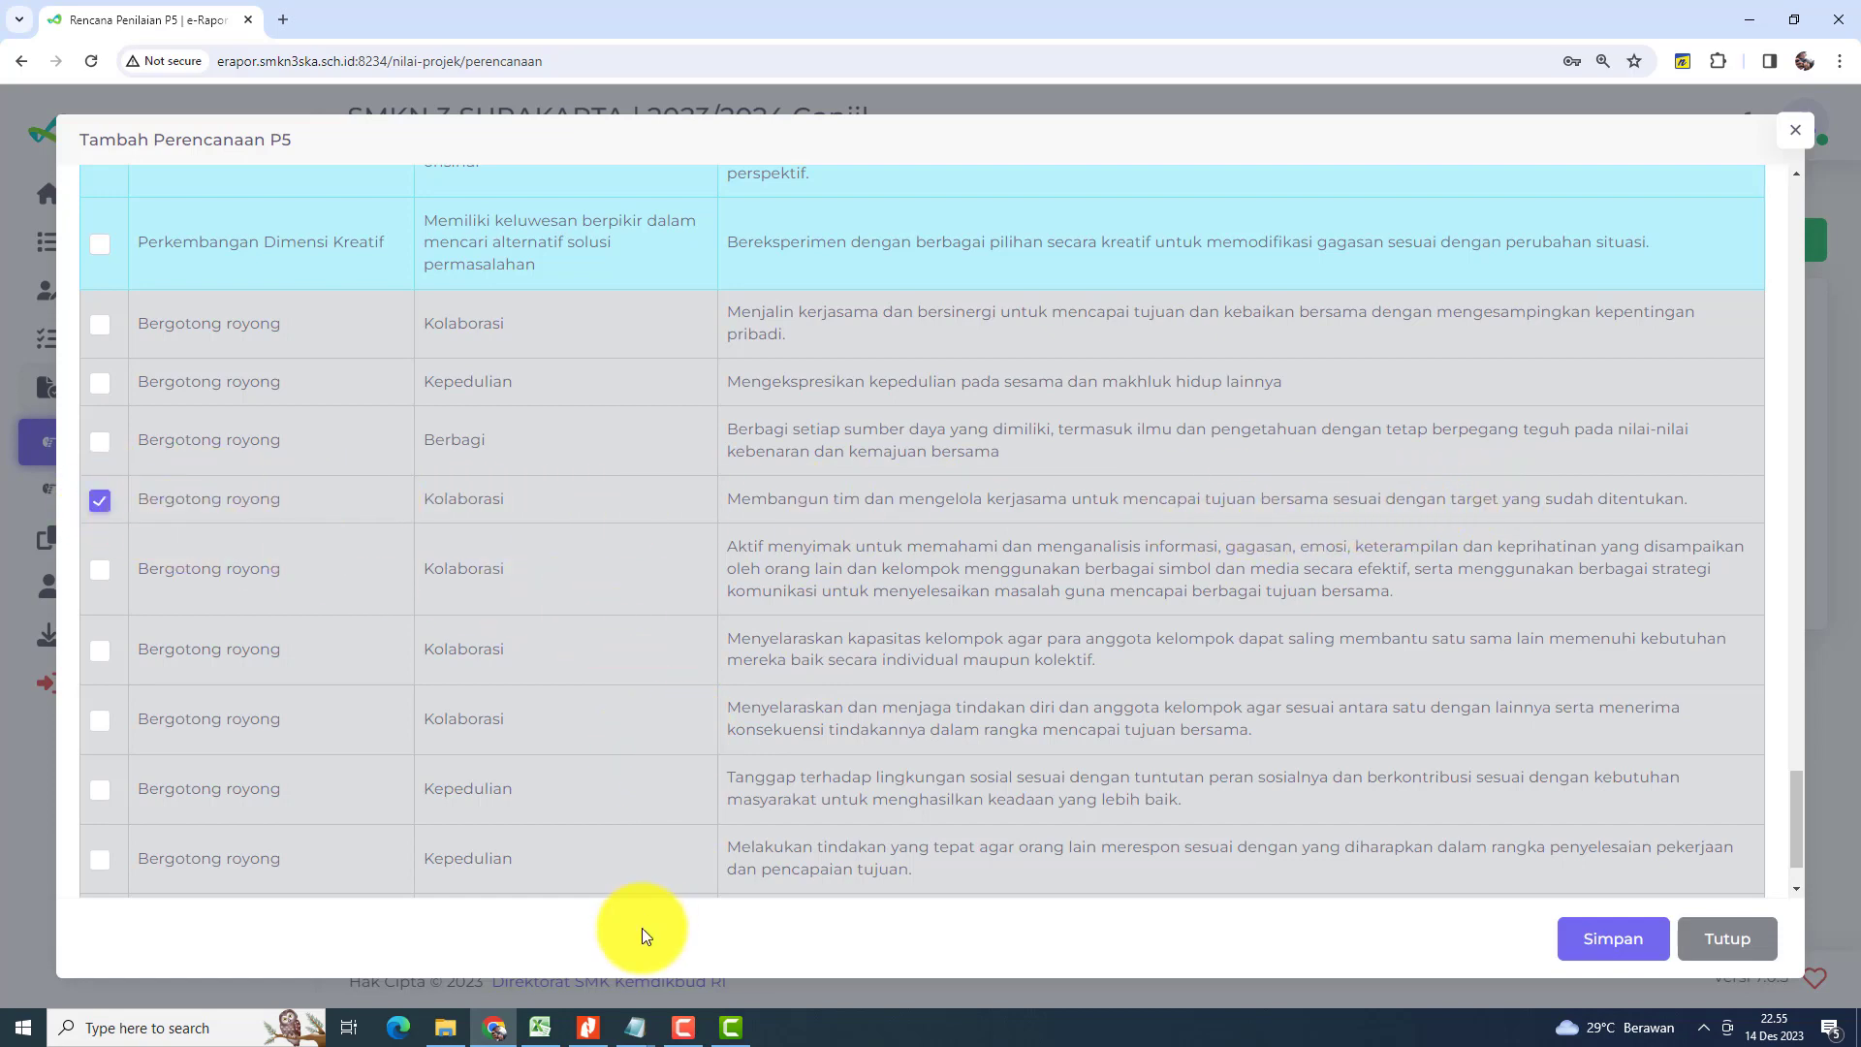
Step: Match the Excel rubric's third Dimensi, Perkembangan Dimensi Kreatif, in the browser form and tick the row starting "Bereksperimen dengan berbagai pilihan"
left_click(540, 1027)
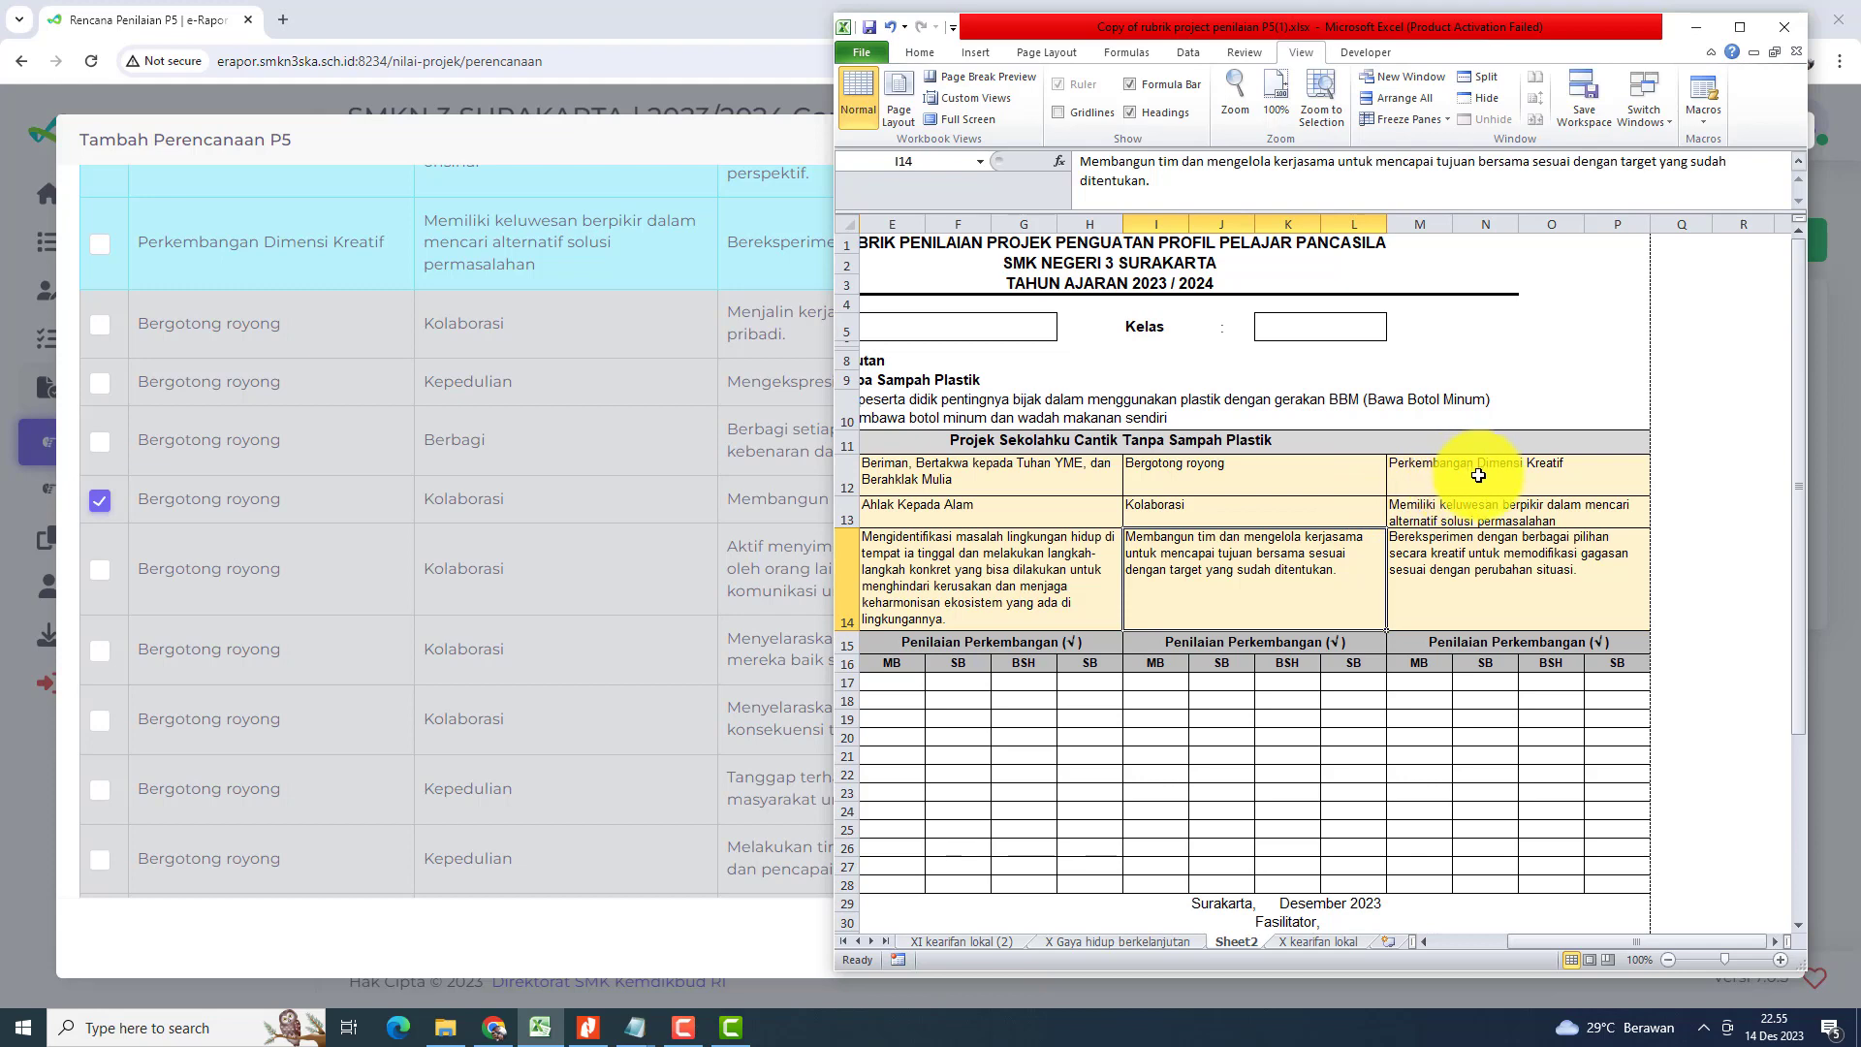
left_click(1479, 476)
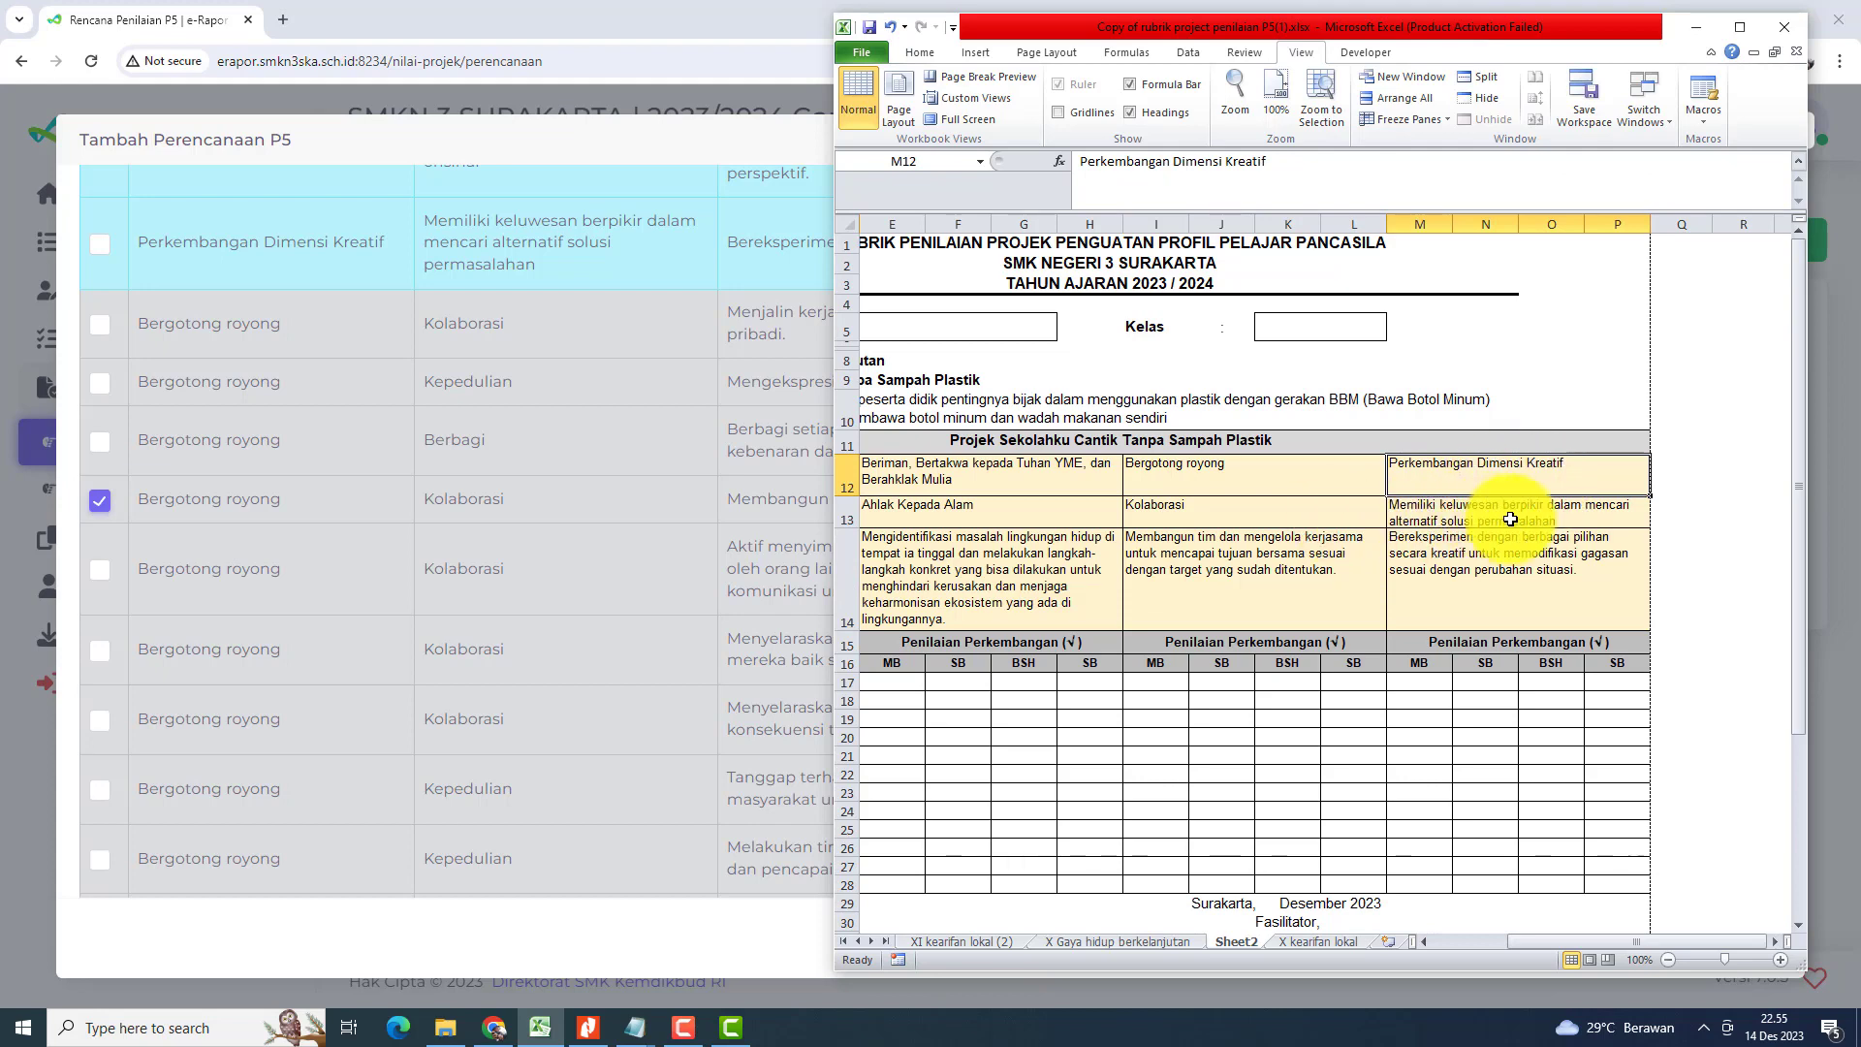
left_click(332, 607)
scroll(333, 607, "down", 1)
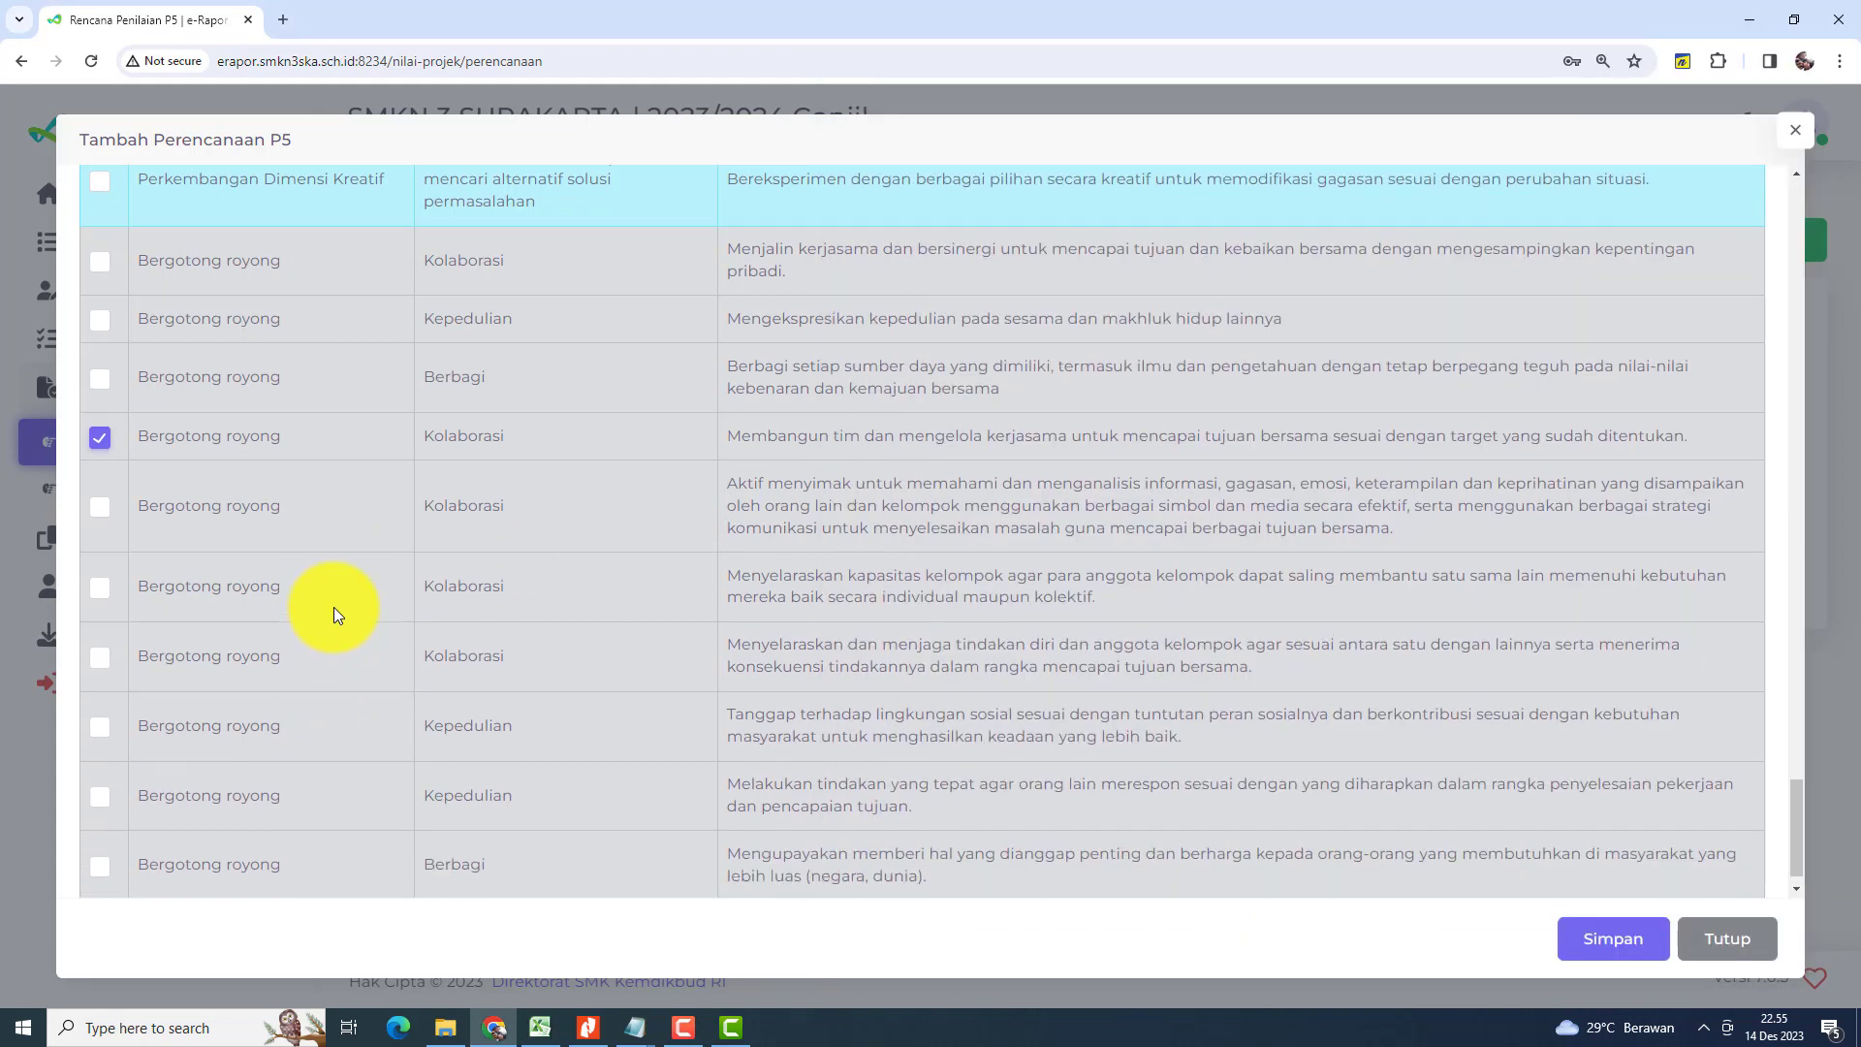
scroll(334, 604, "up", 6)
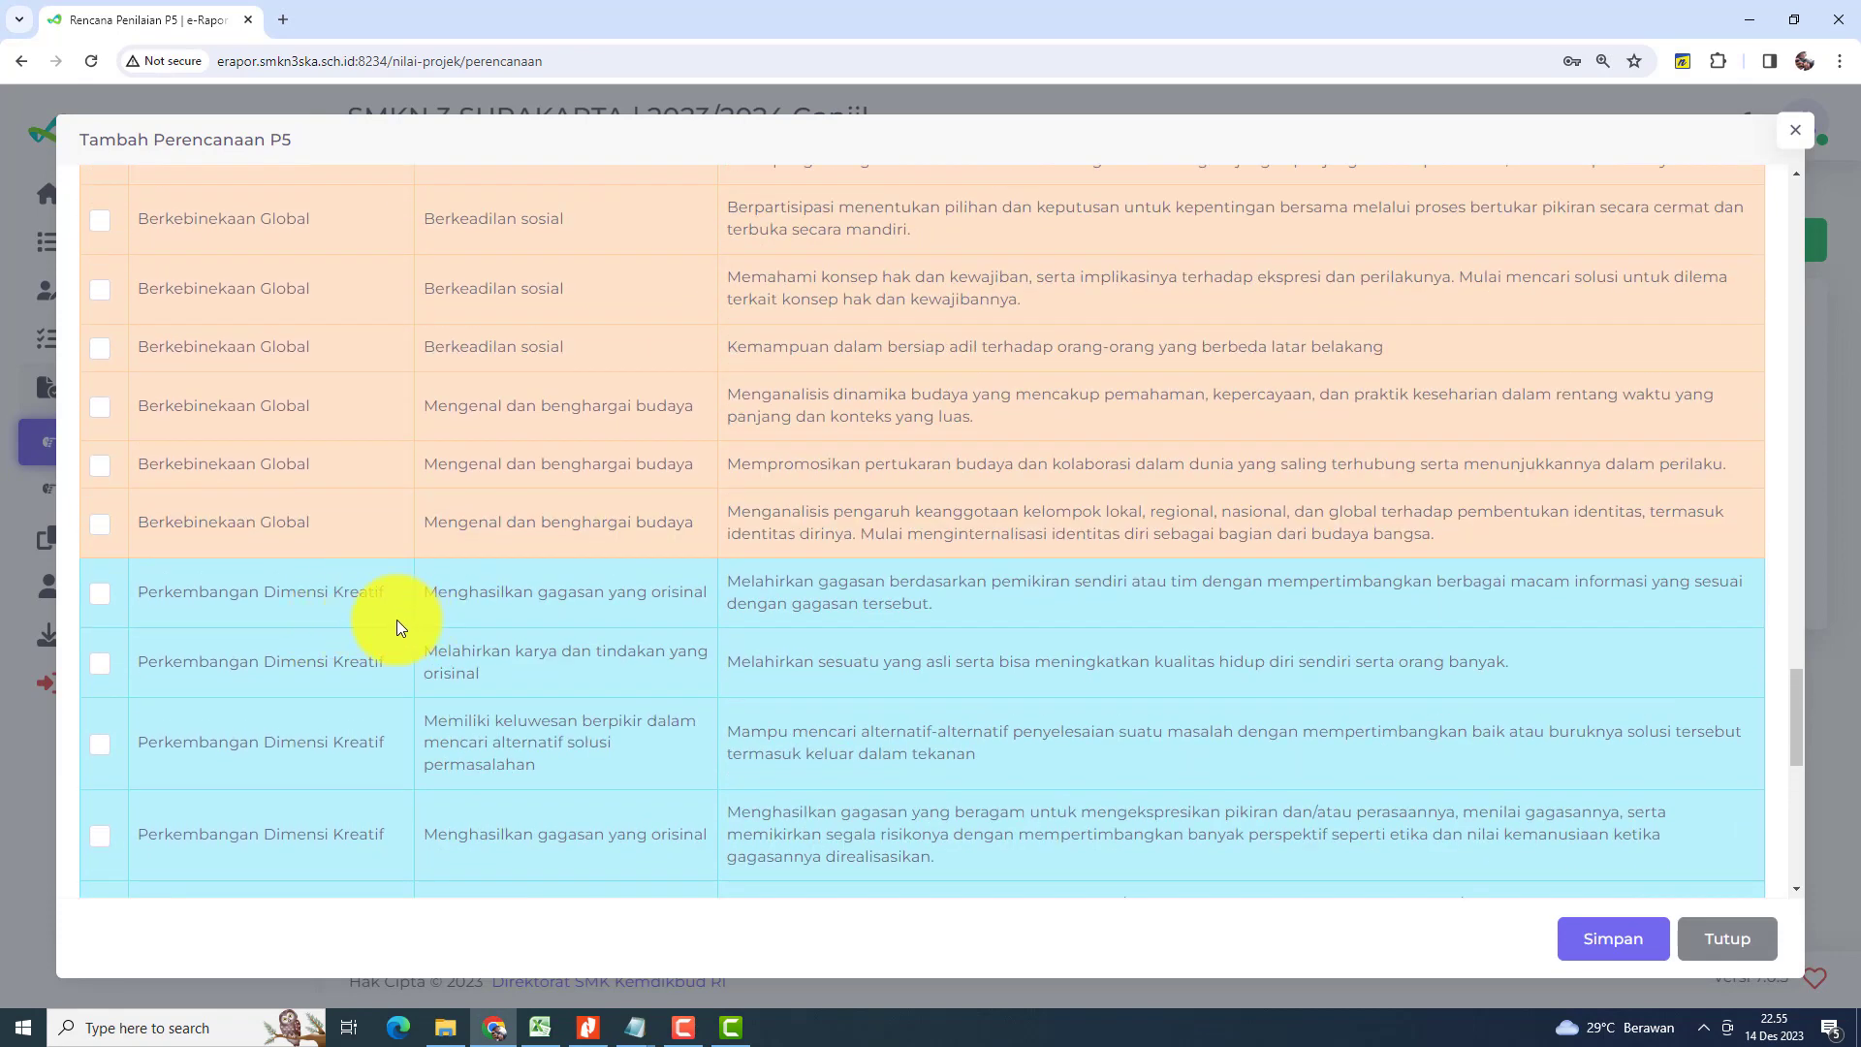
scroll(513, 626, "down", 2)
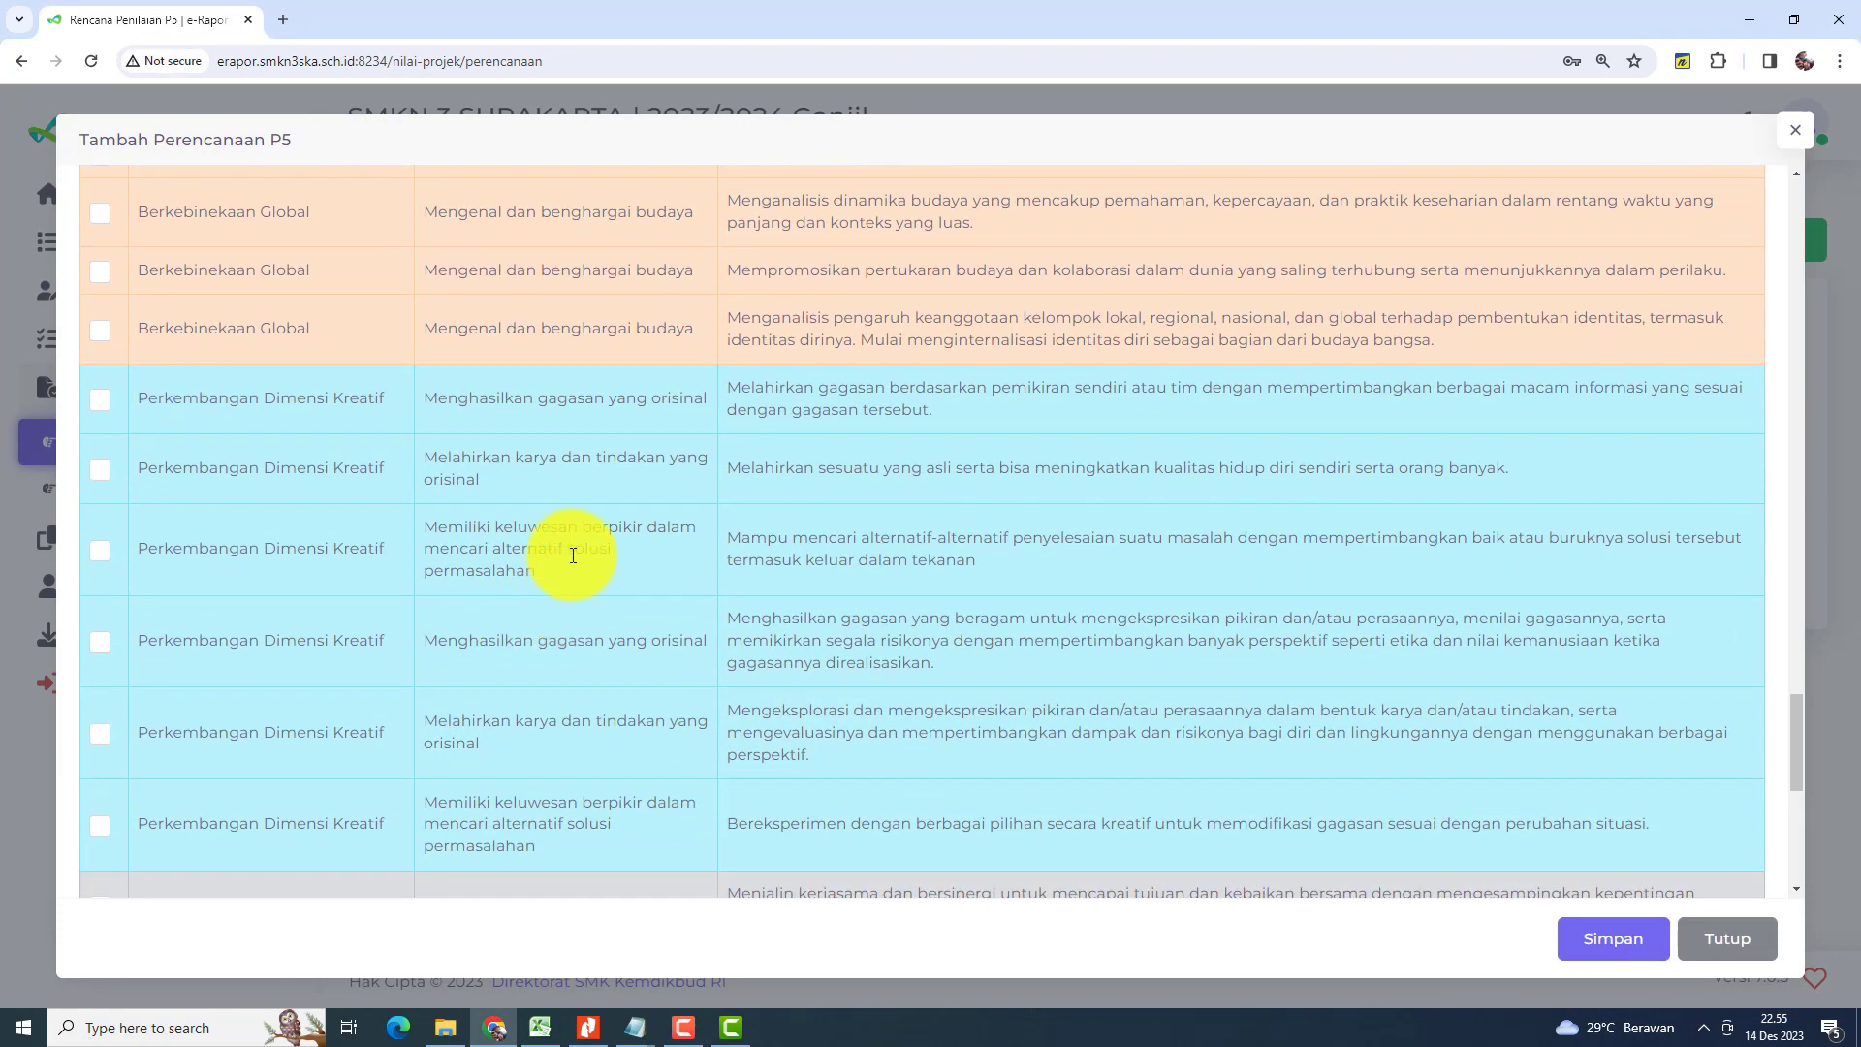
scroll(572, 555, "down", 1)
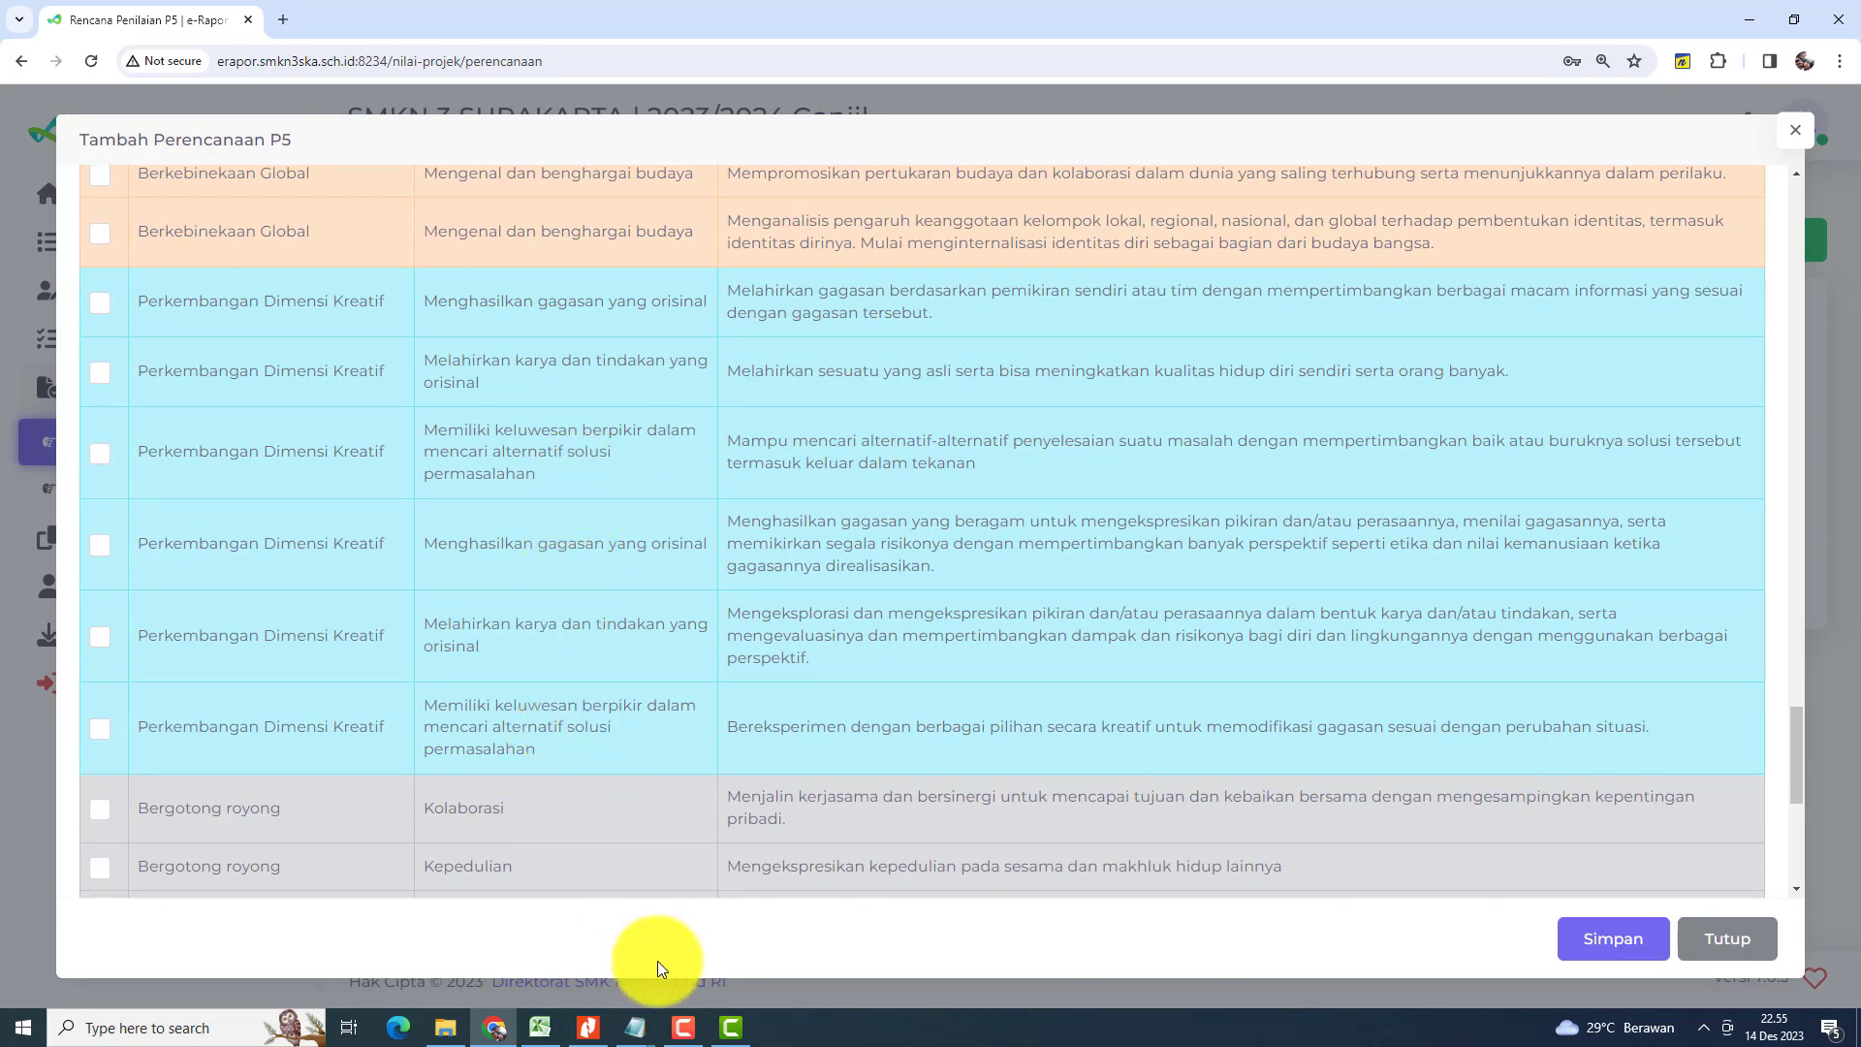
left_click(540, 1027)
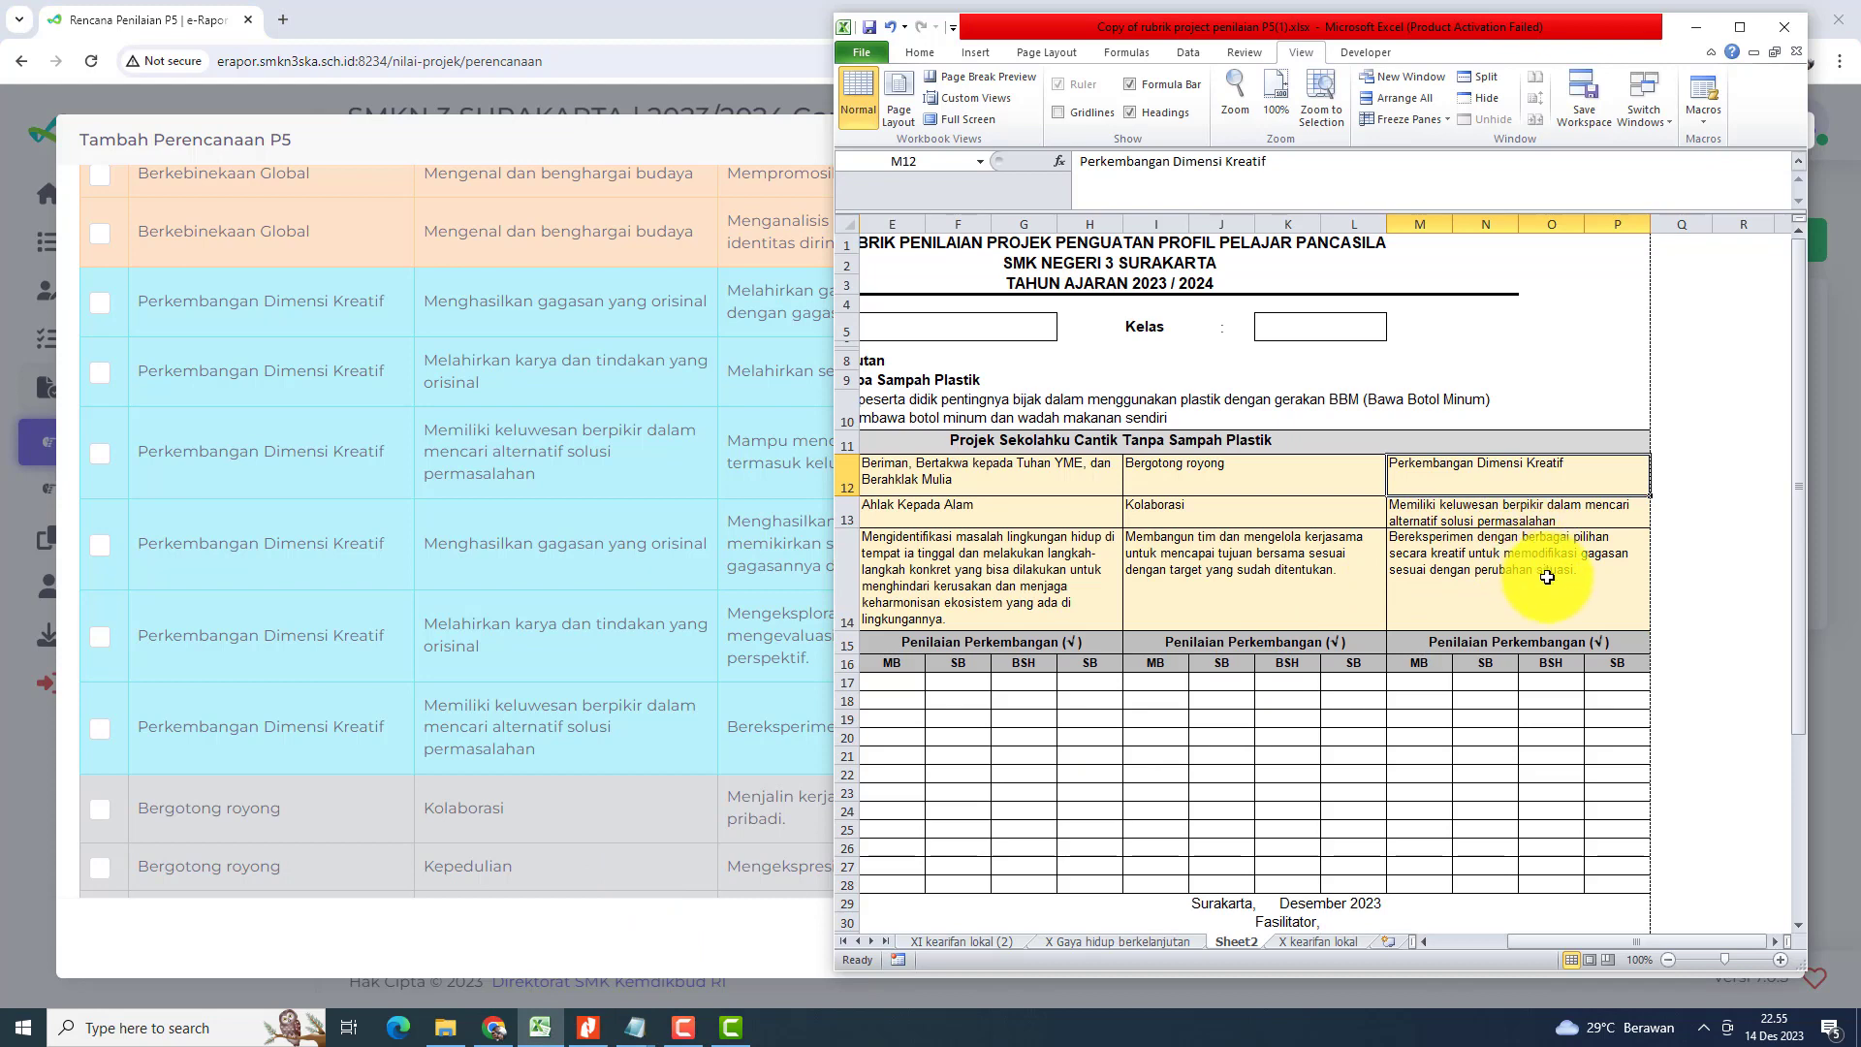
left_click(621, 640)
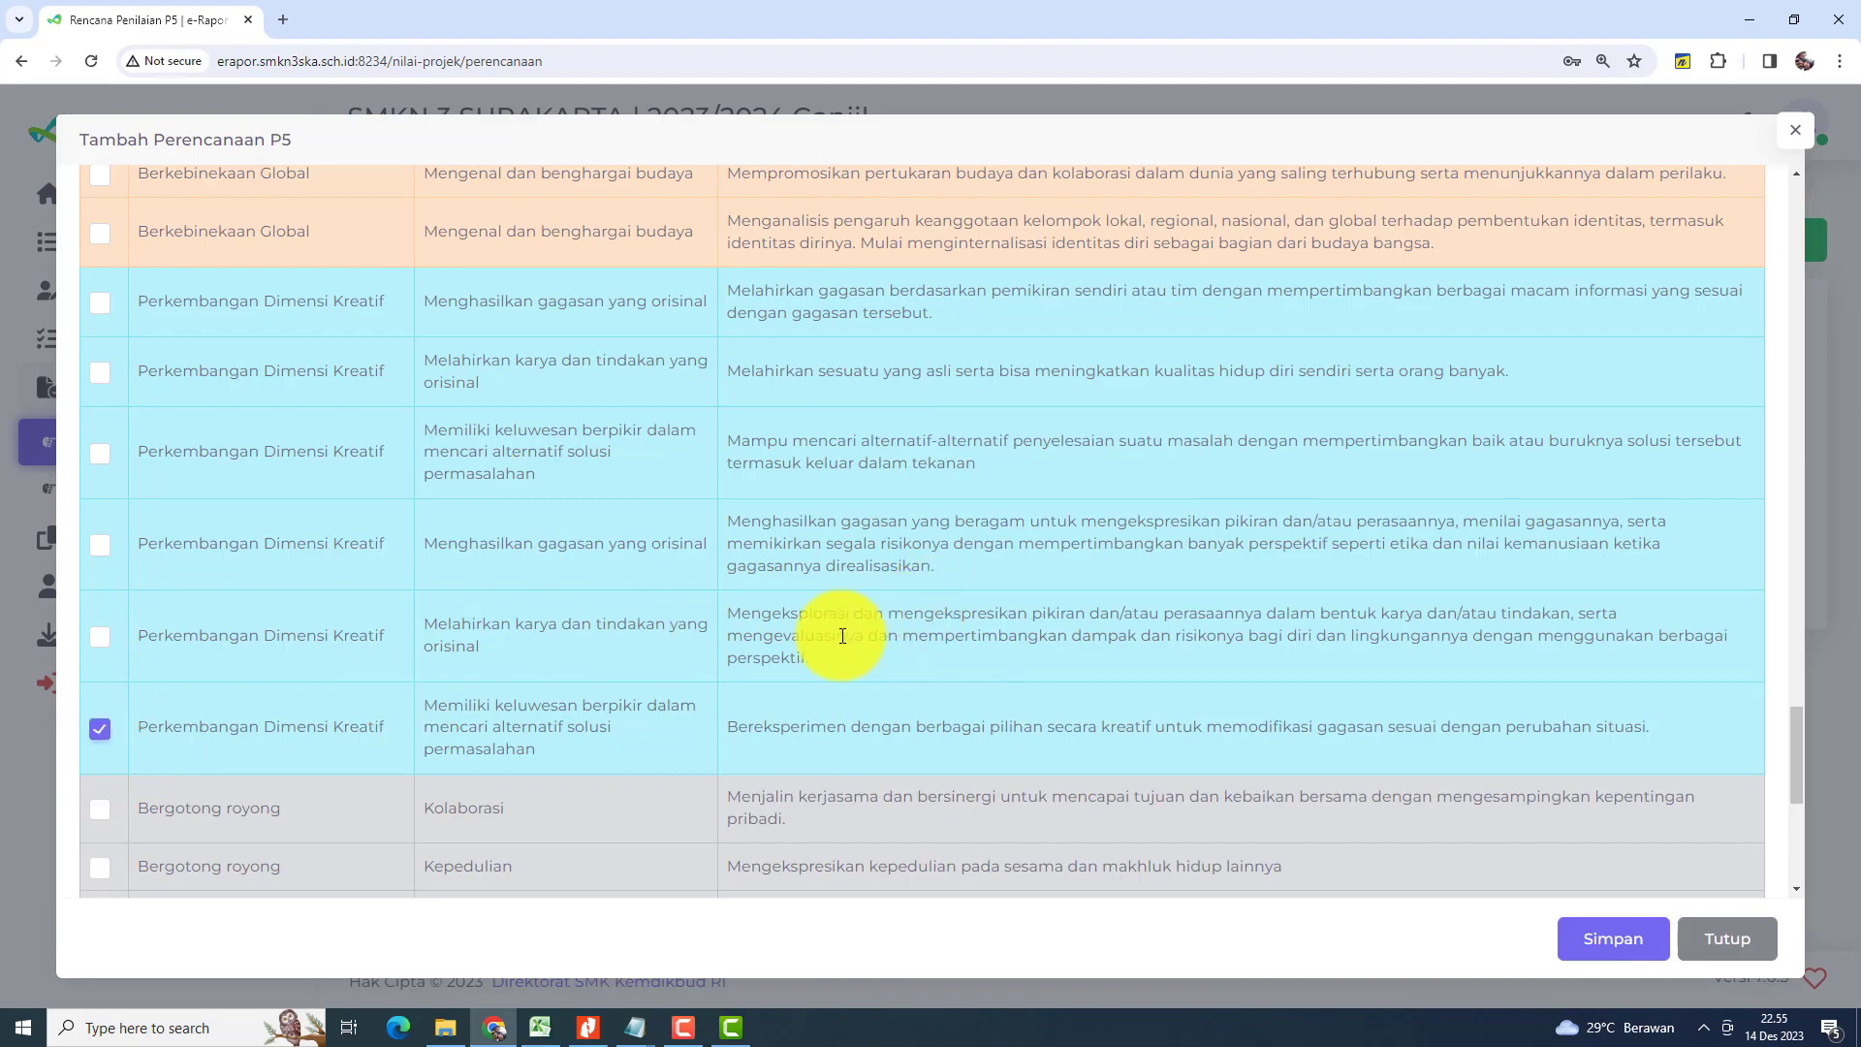
Step: Review the completed Tambah Perencanaan P5 form from the project details to the ticked sub-elements, and save the plan
scroll(872, 610, "up", 15)
scroll(837, 622, "up", 20)
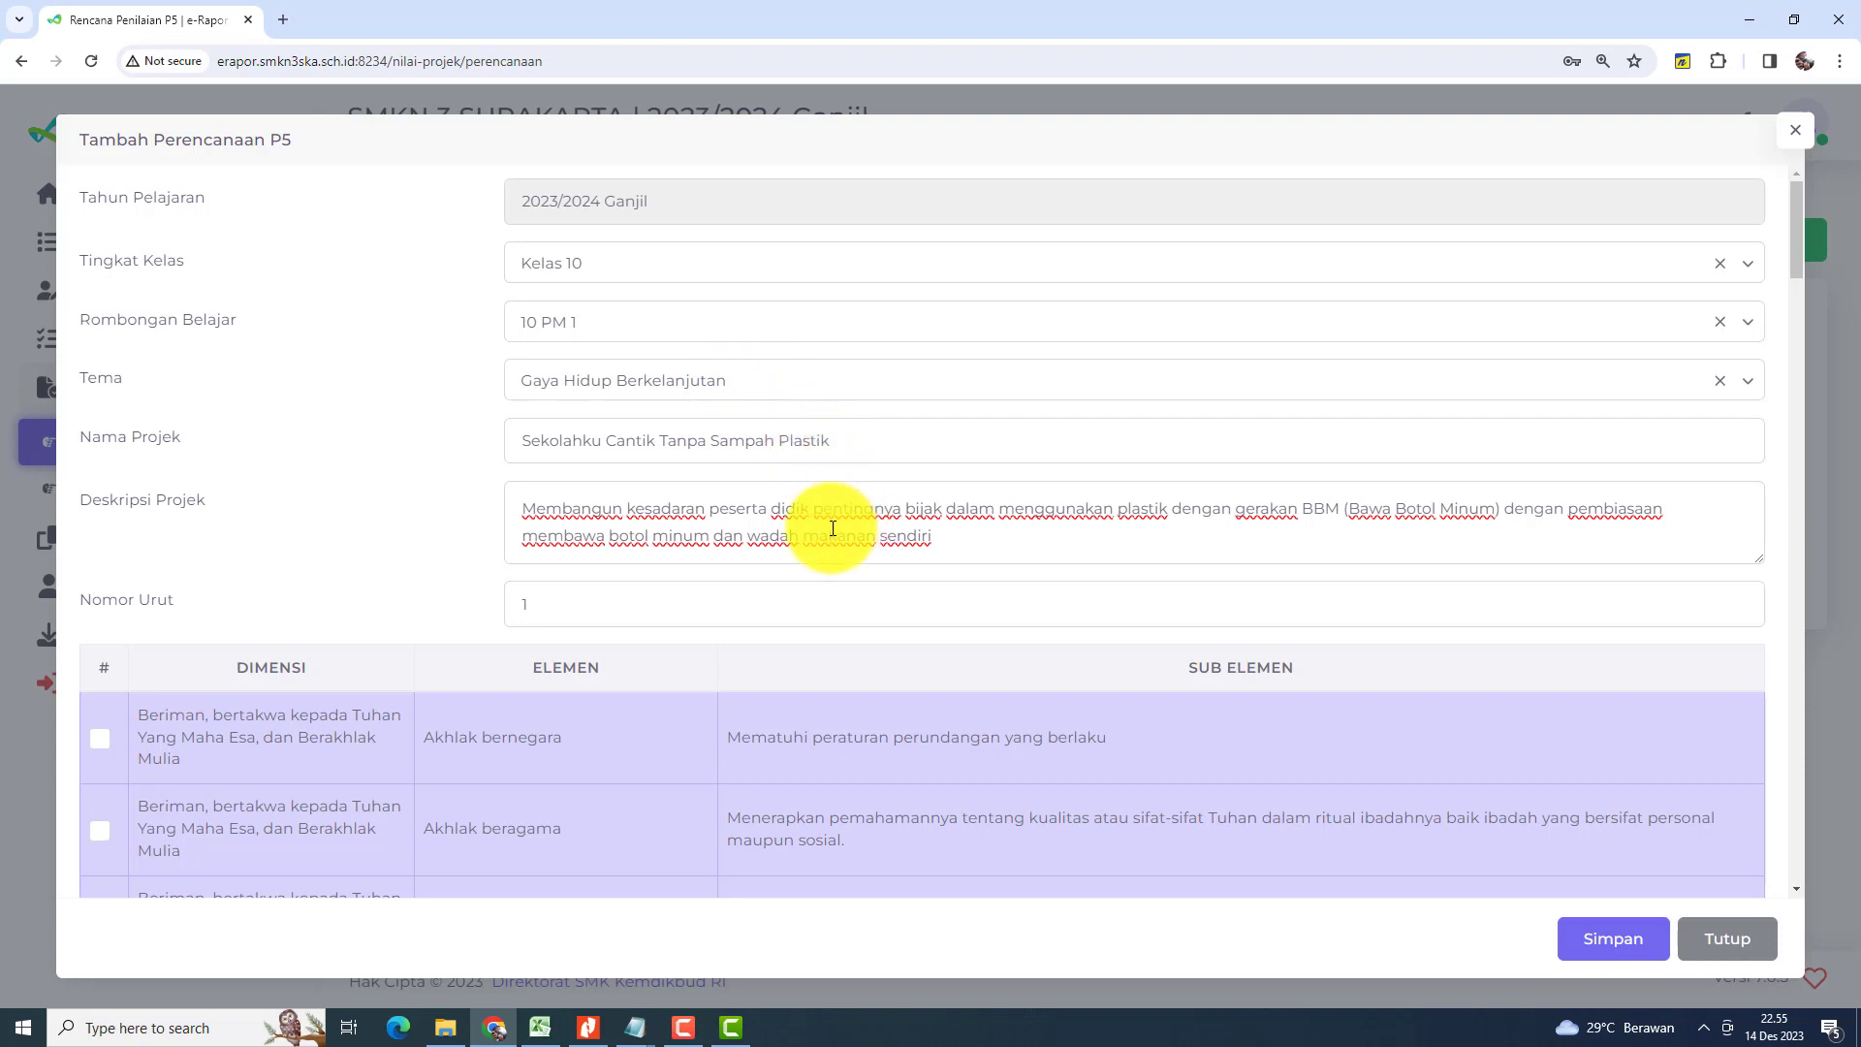
scroll(833, 528, "down", 2)
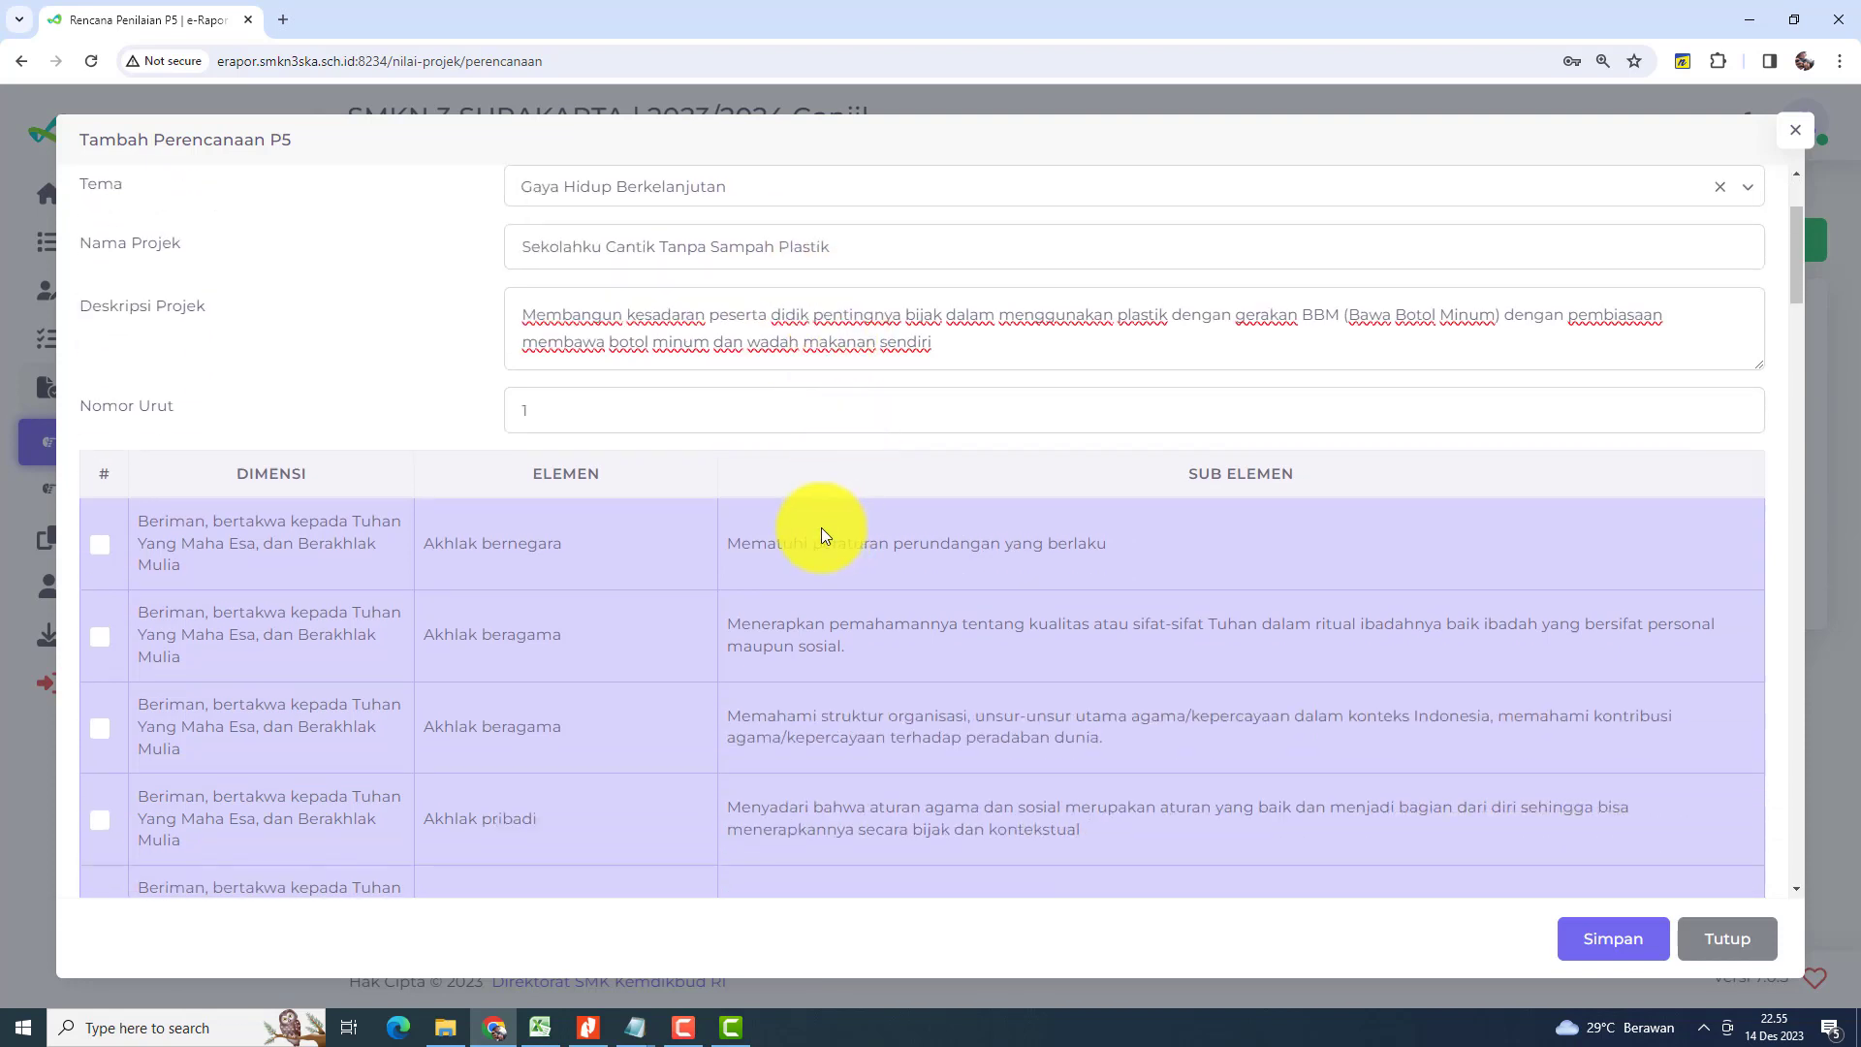
scroll(739, 539, "down", 2)
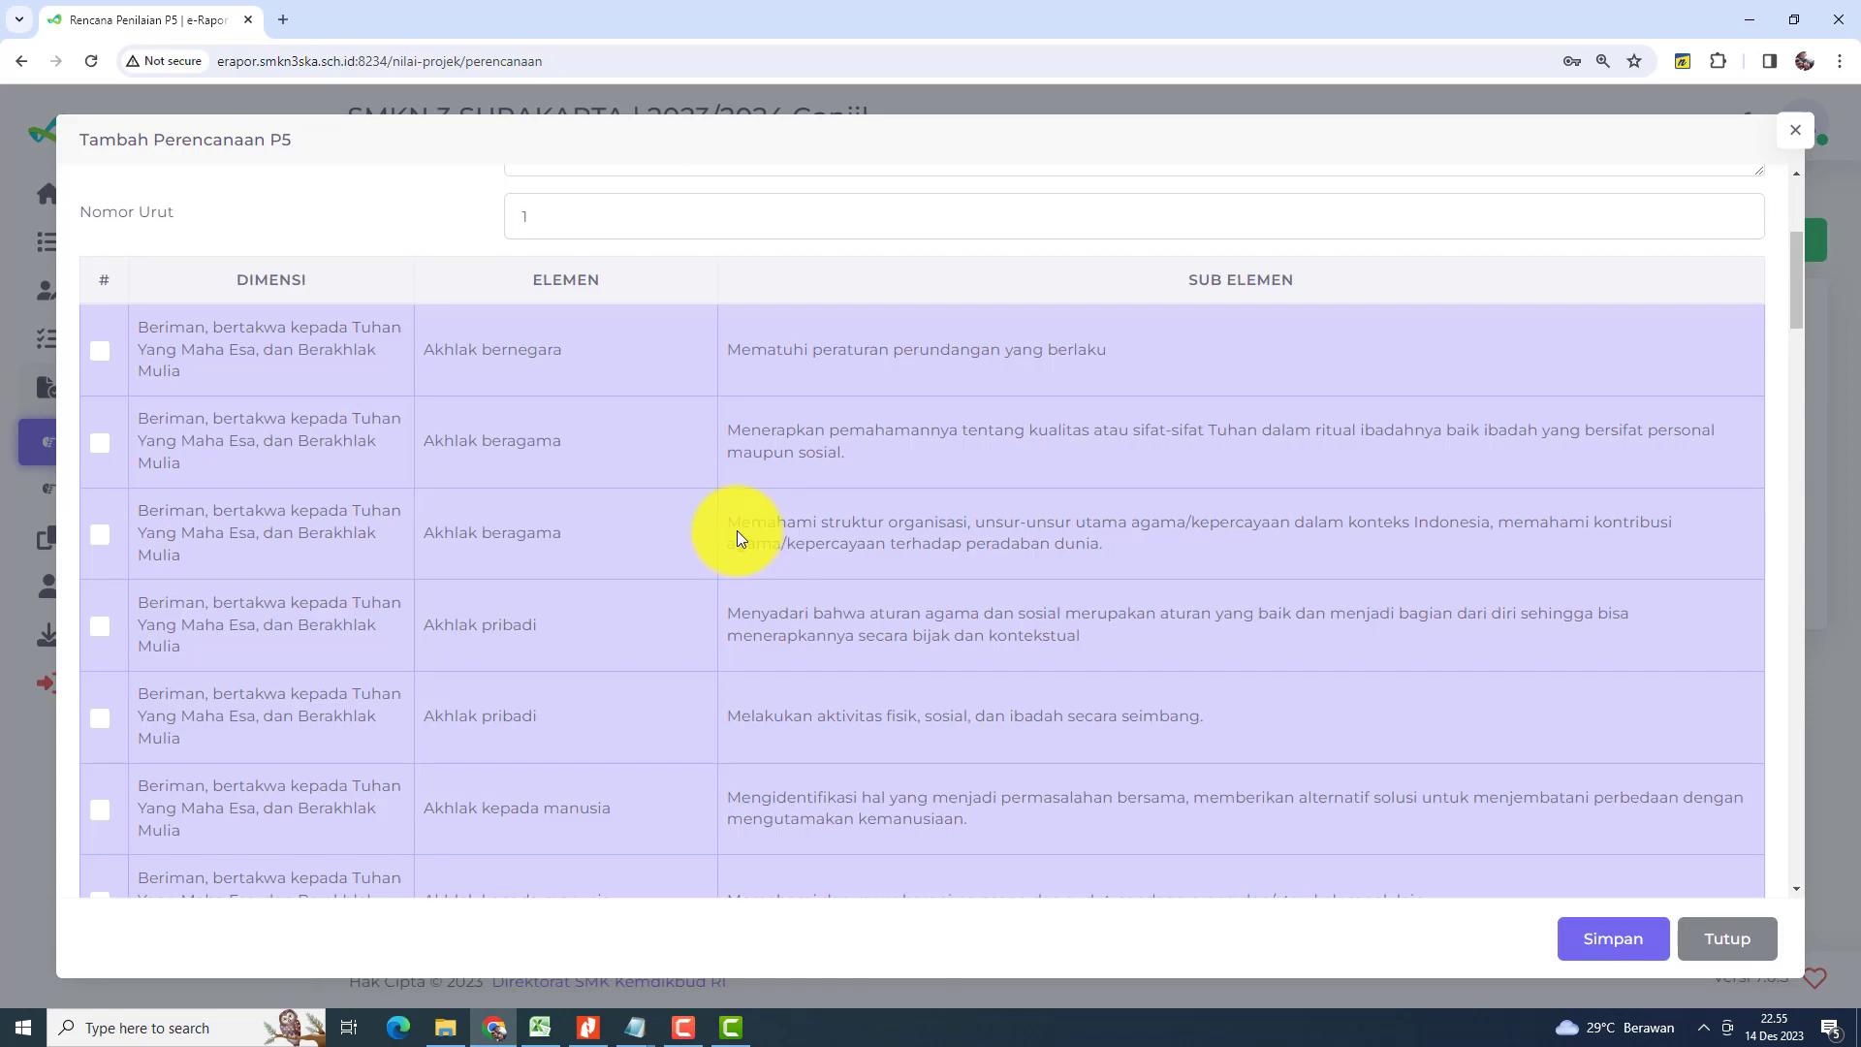
scroll(888, 523, "down", 20)
scroll(888, 520, "down", 15)
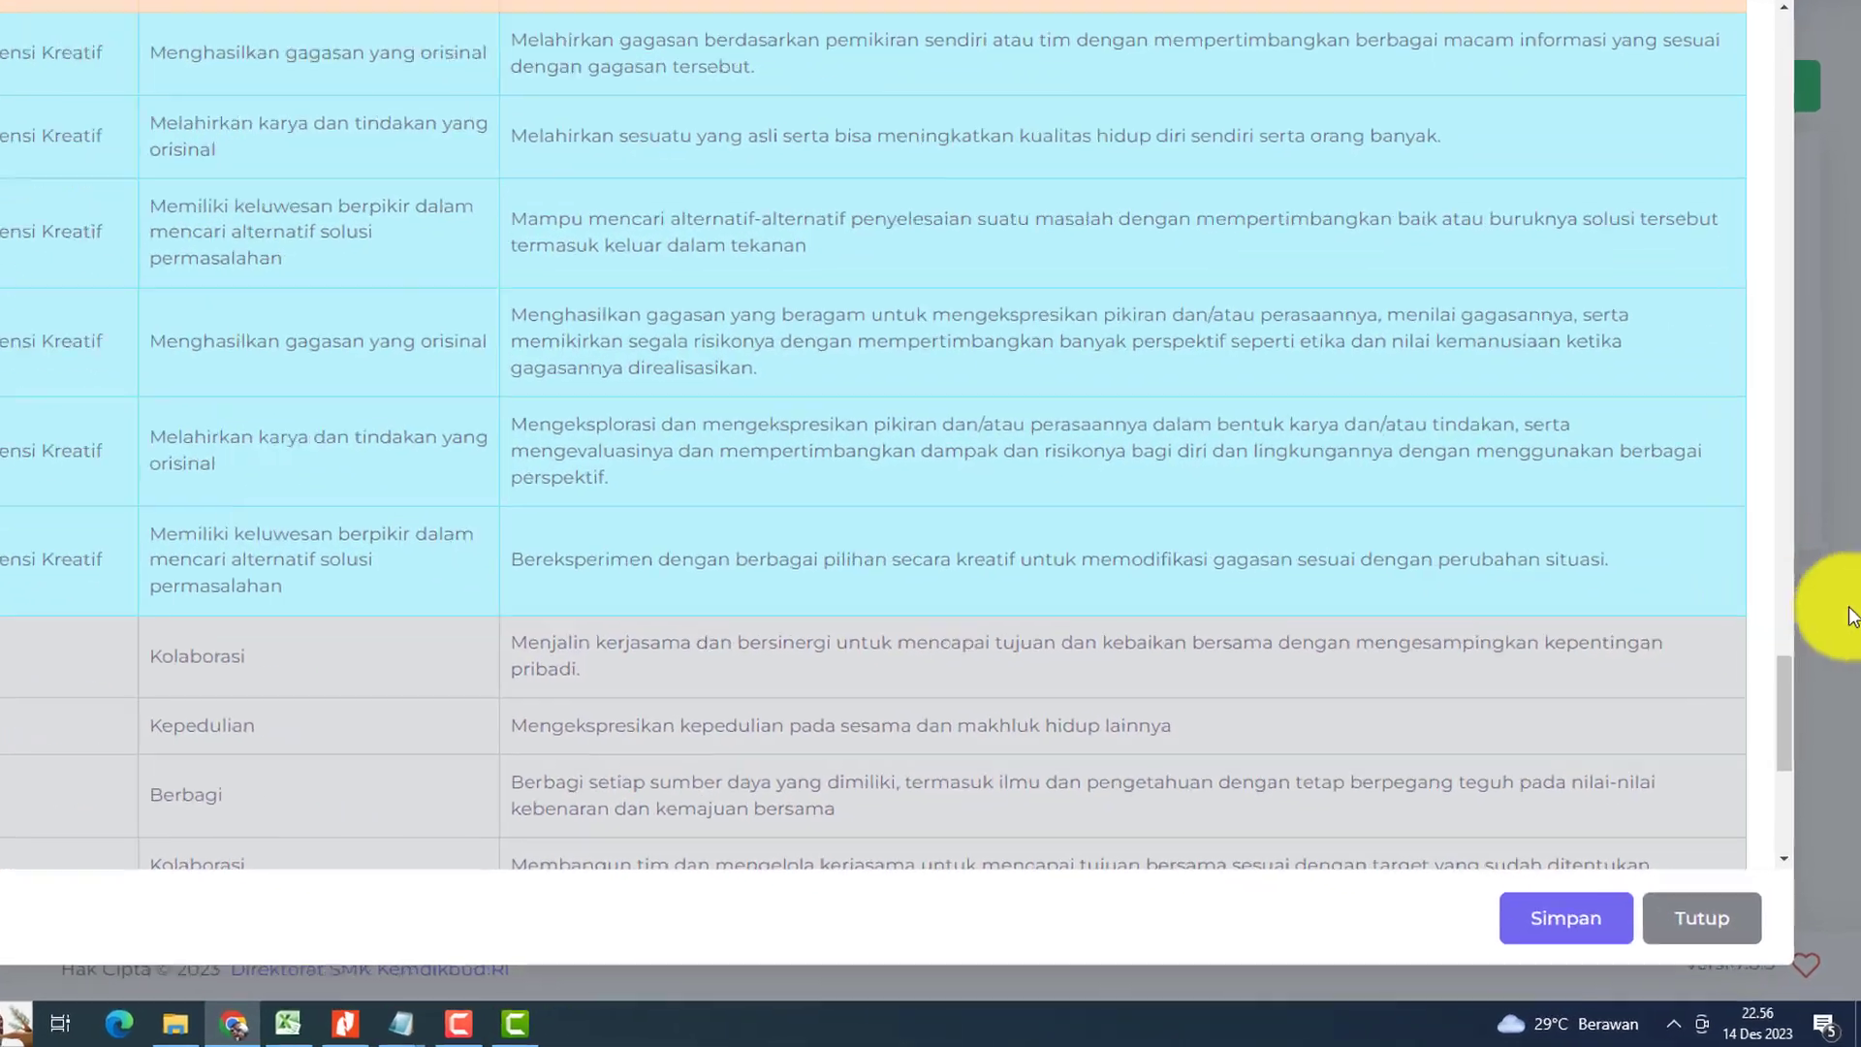
left_click(1560, 918)
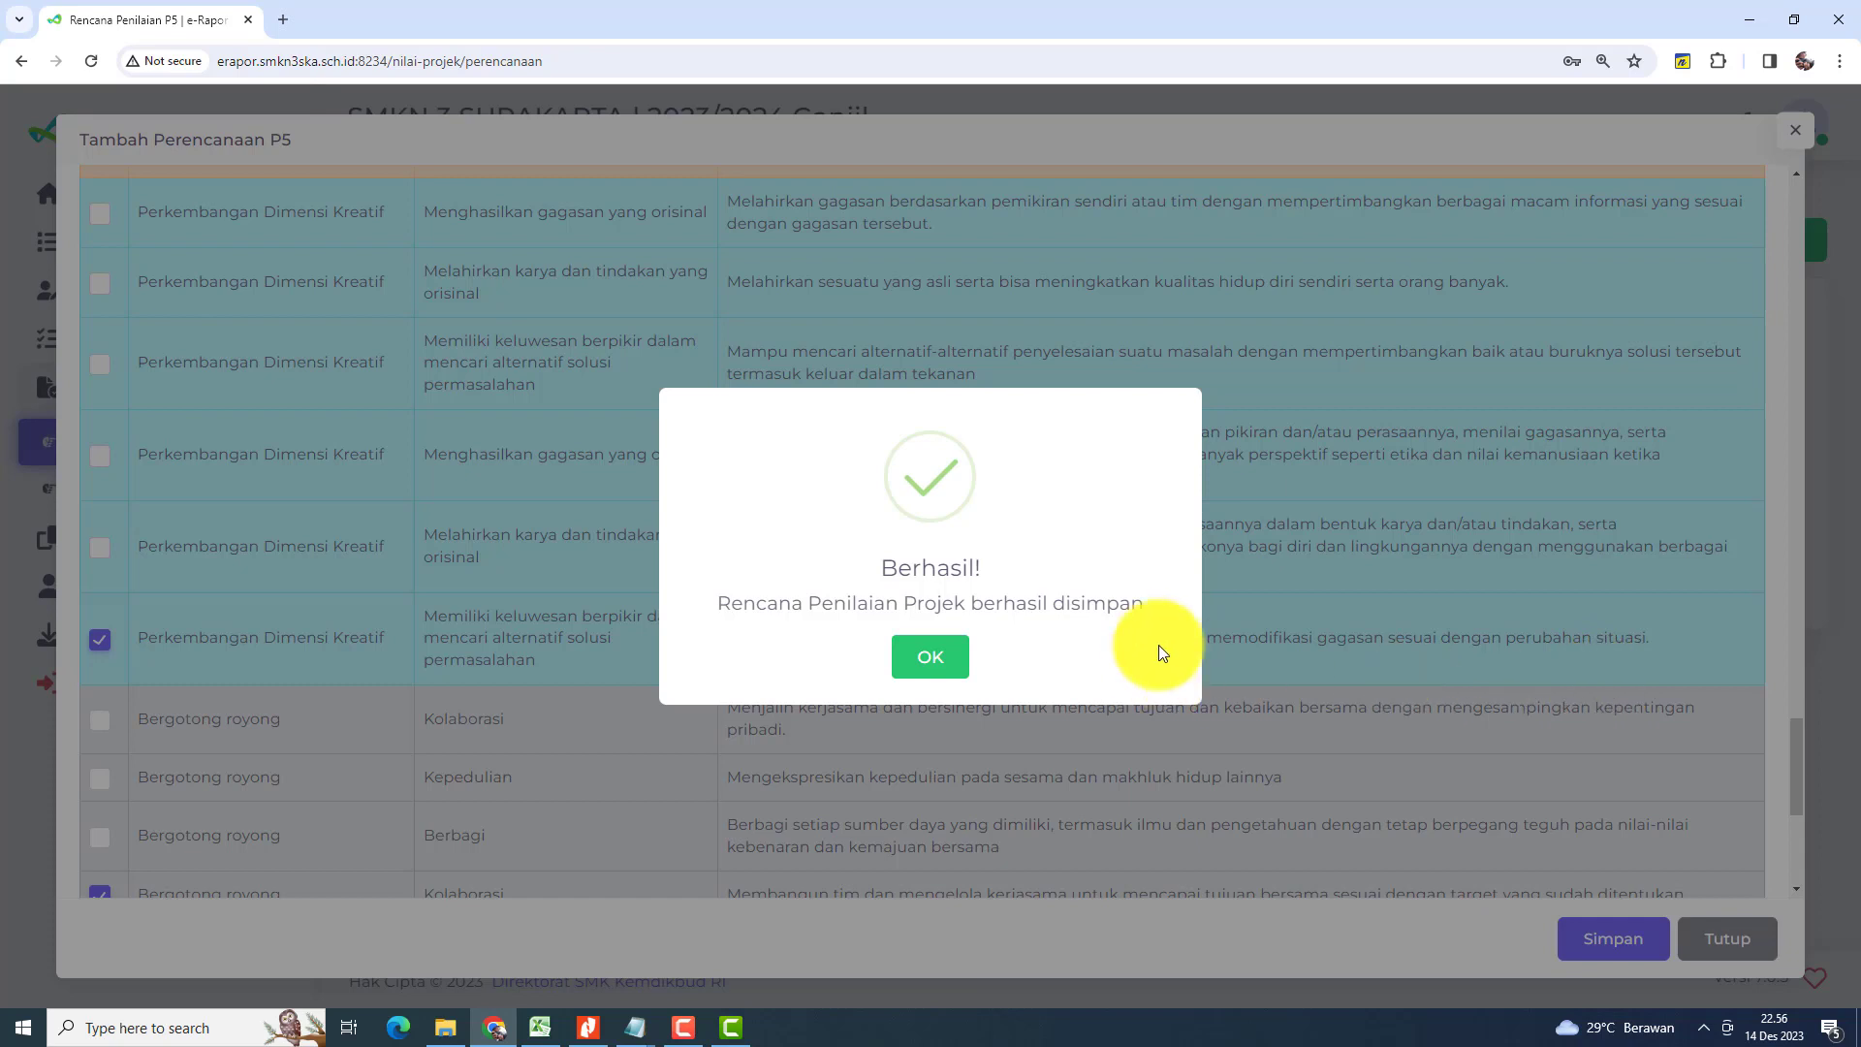
left_click(945, 663)
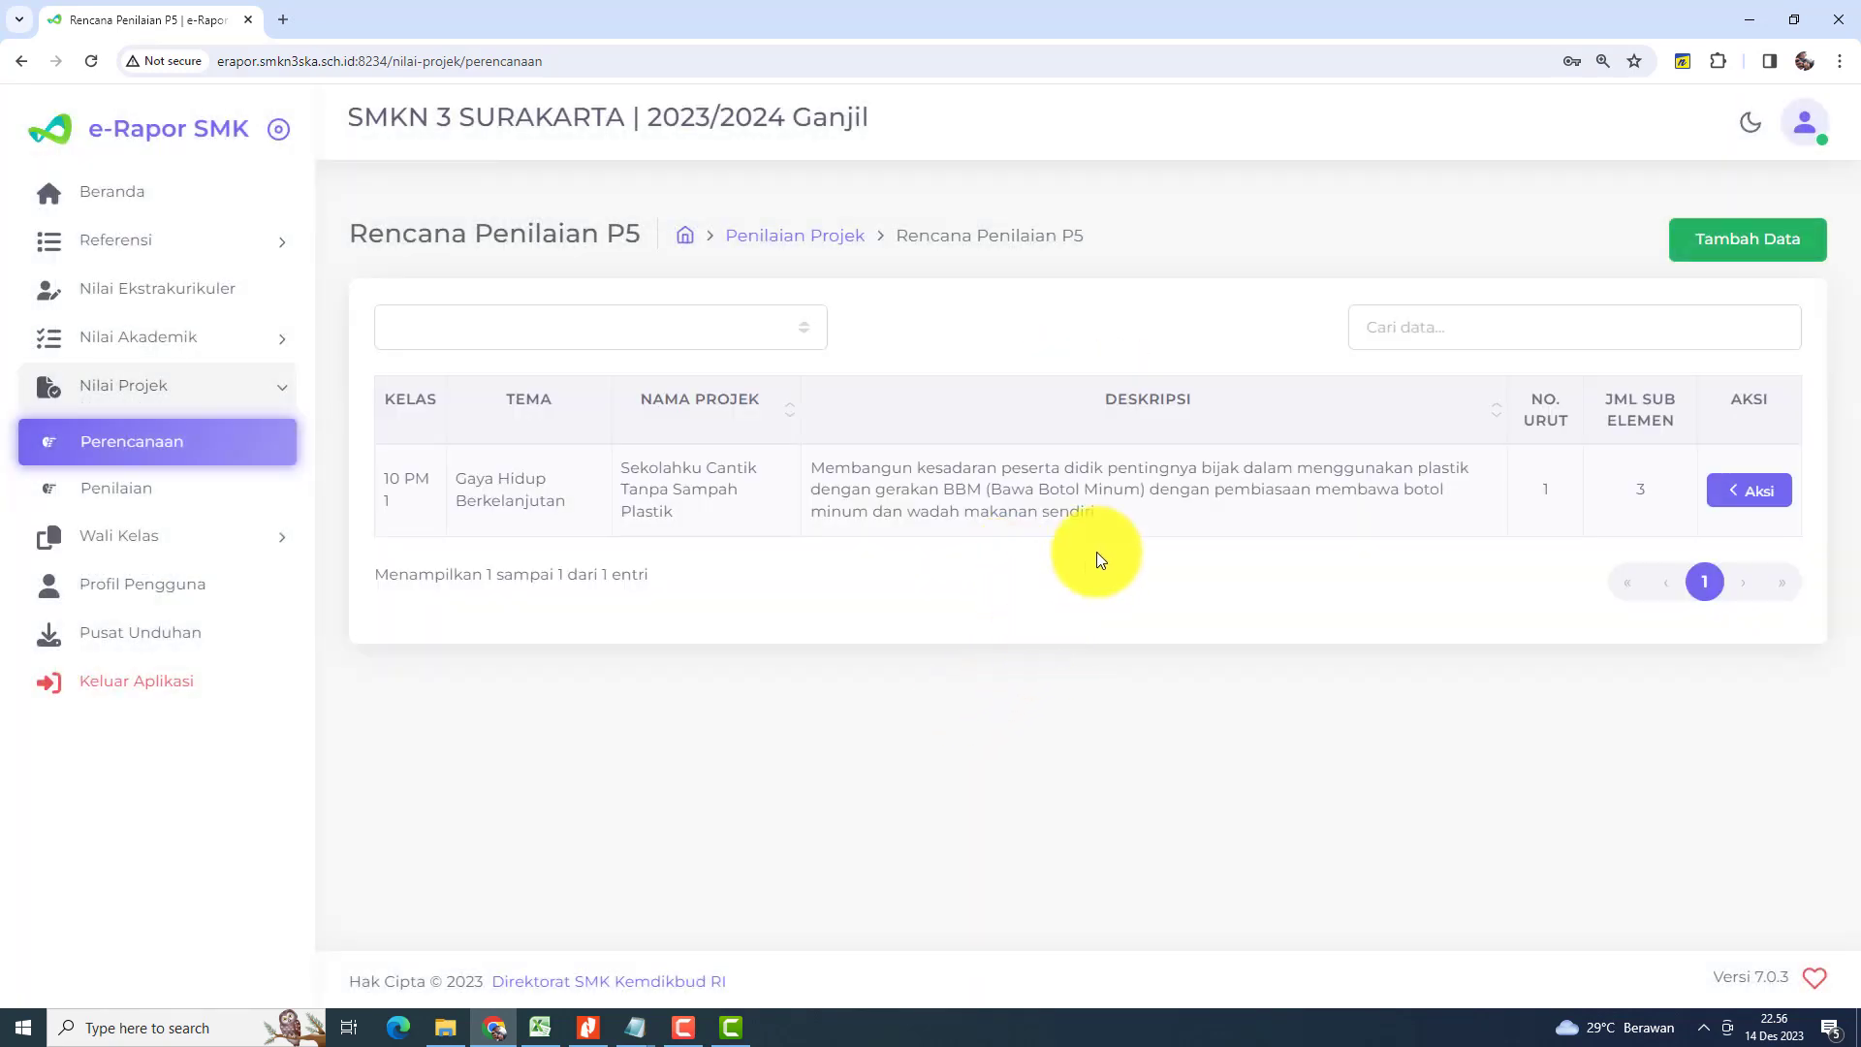
Step: Open the saved 10 PM 1 plan for editing, review its project details and three sub-elements, and close it without changes
left_click(1742, 491)
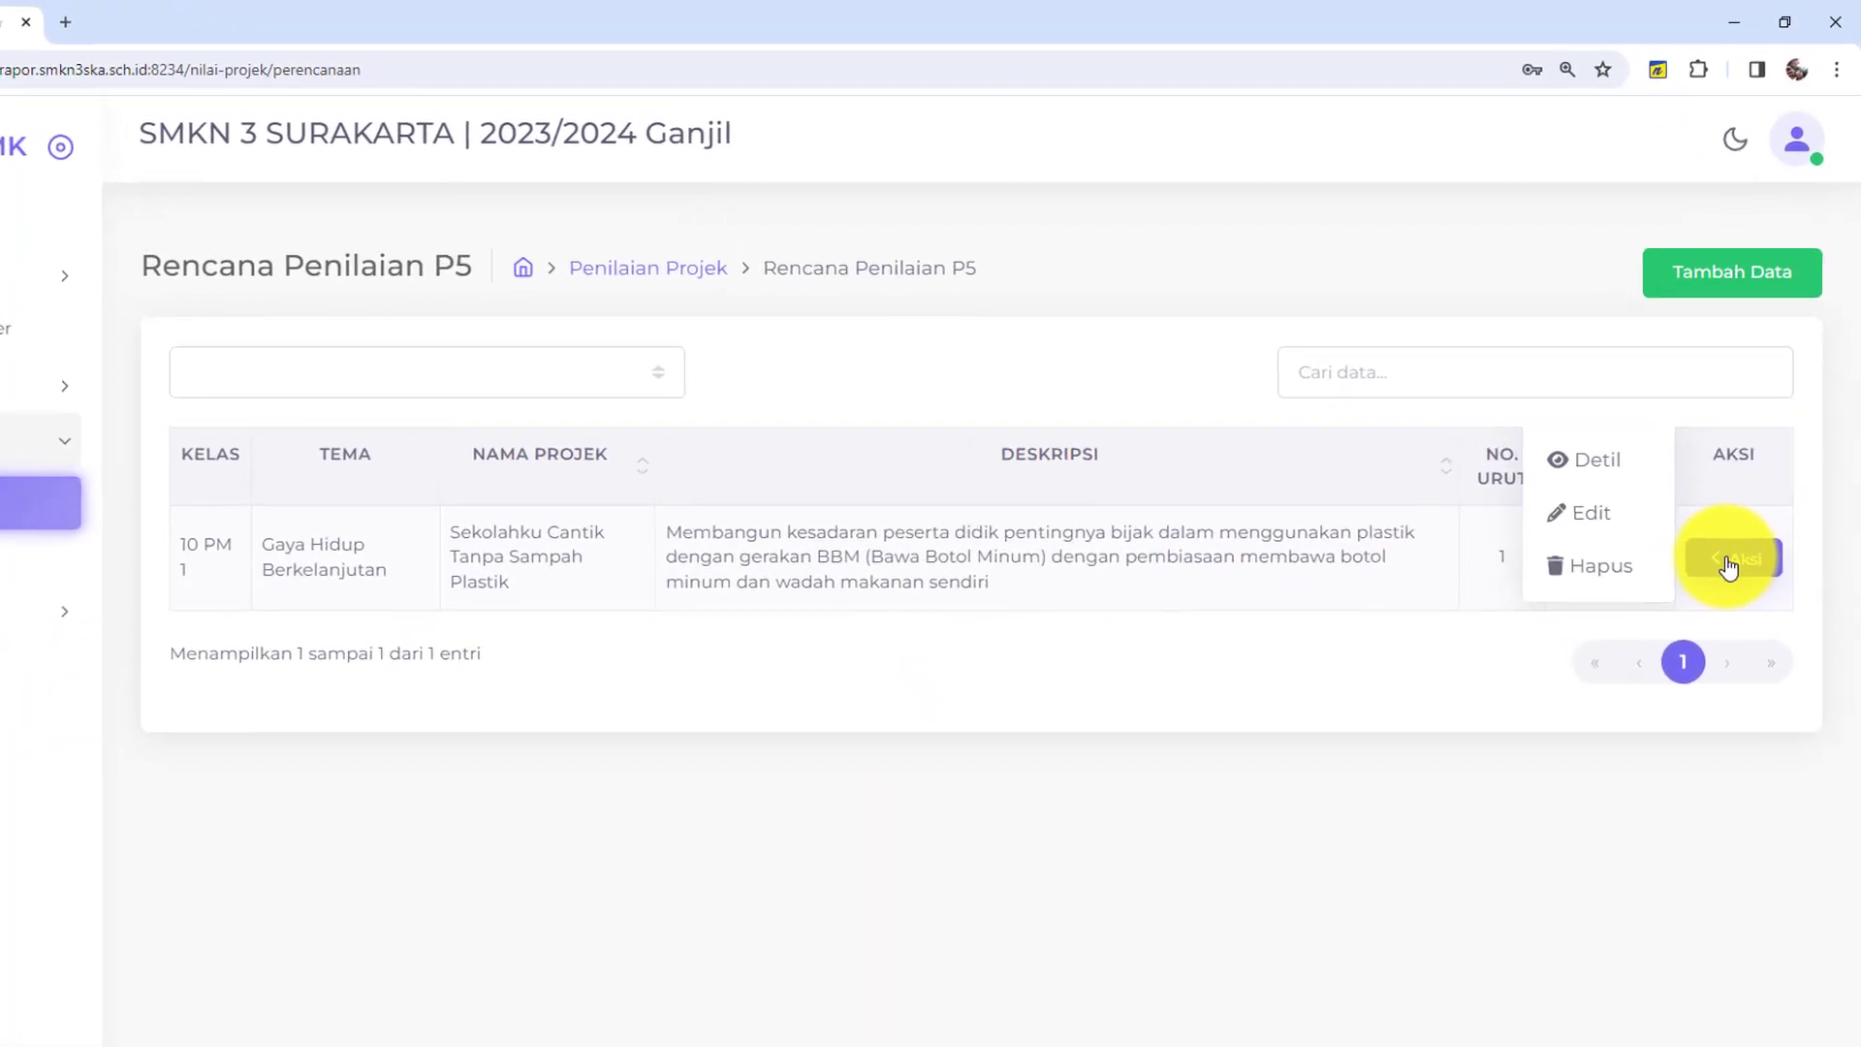
left_click(1599, 528)
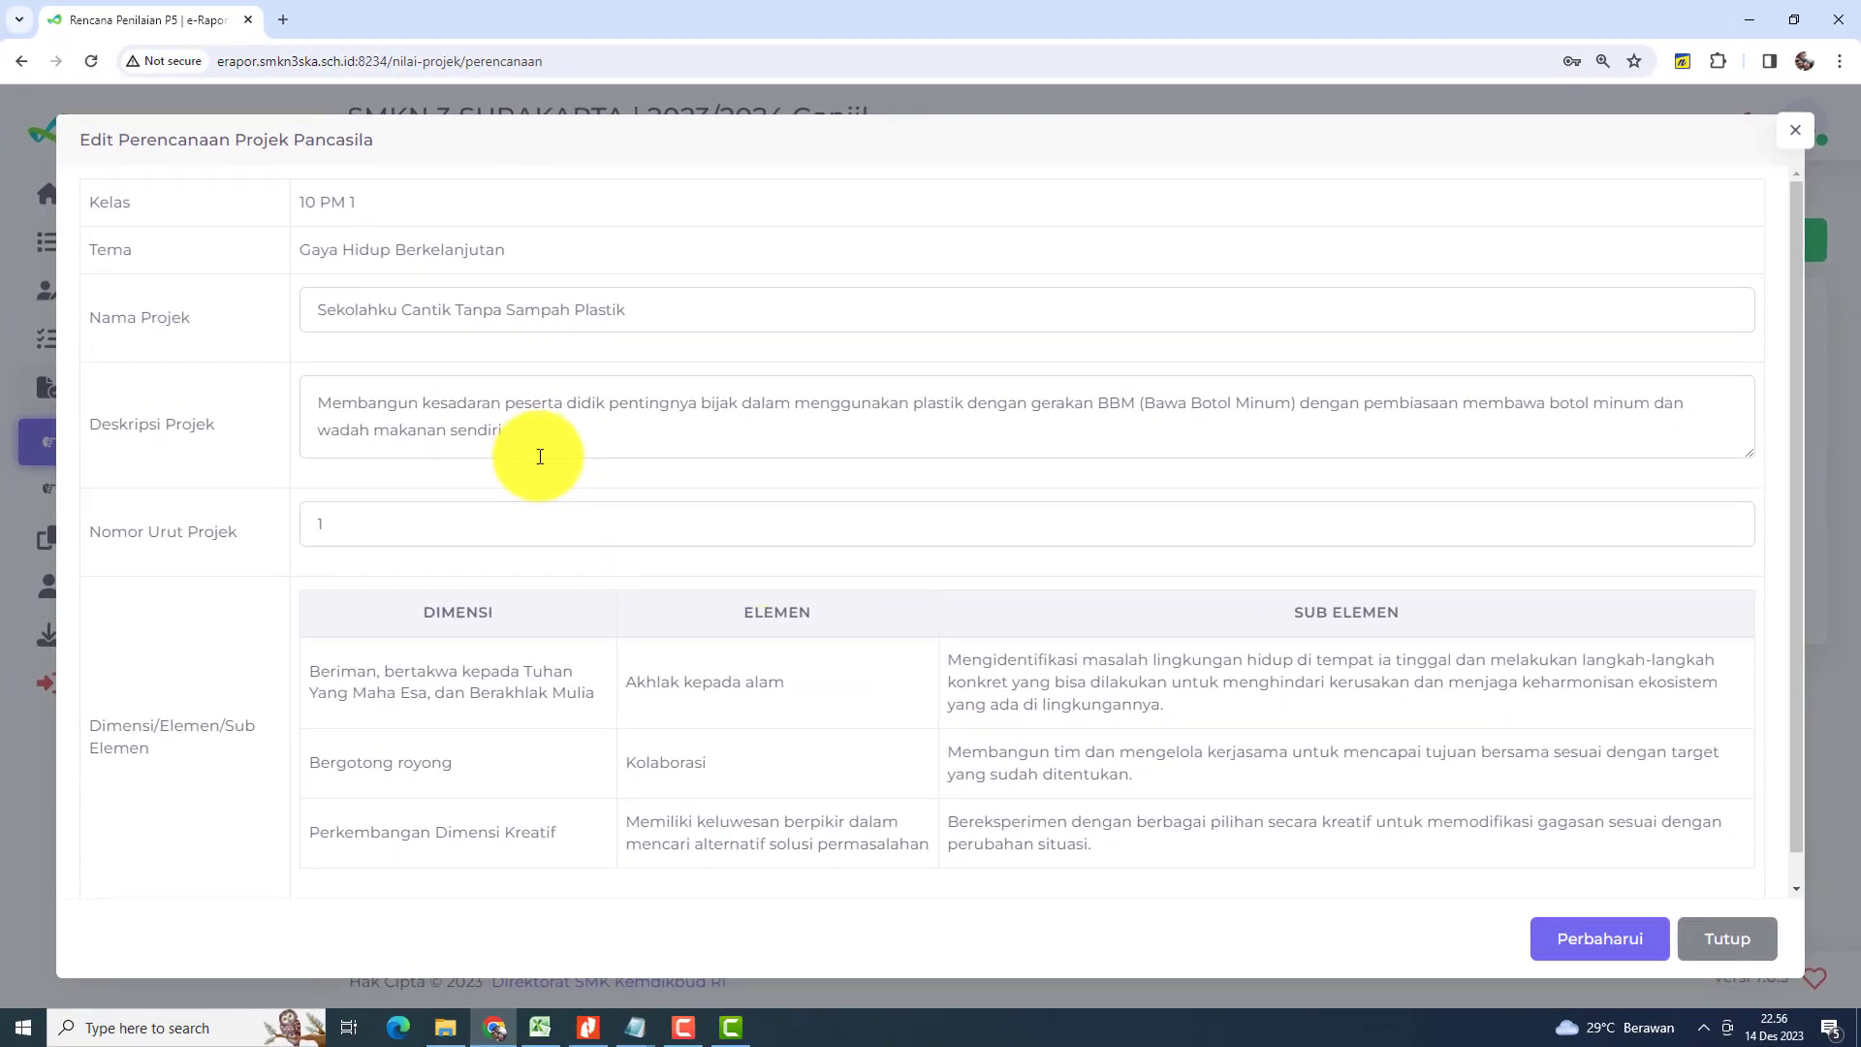
scroll(764, 708, "down", 1)
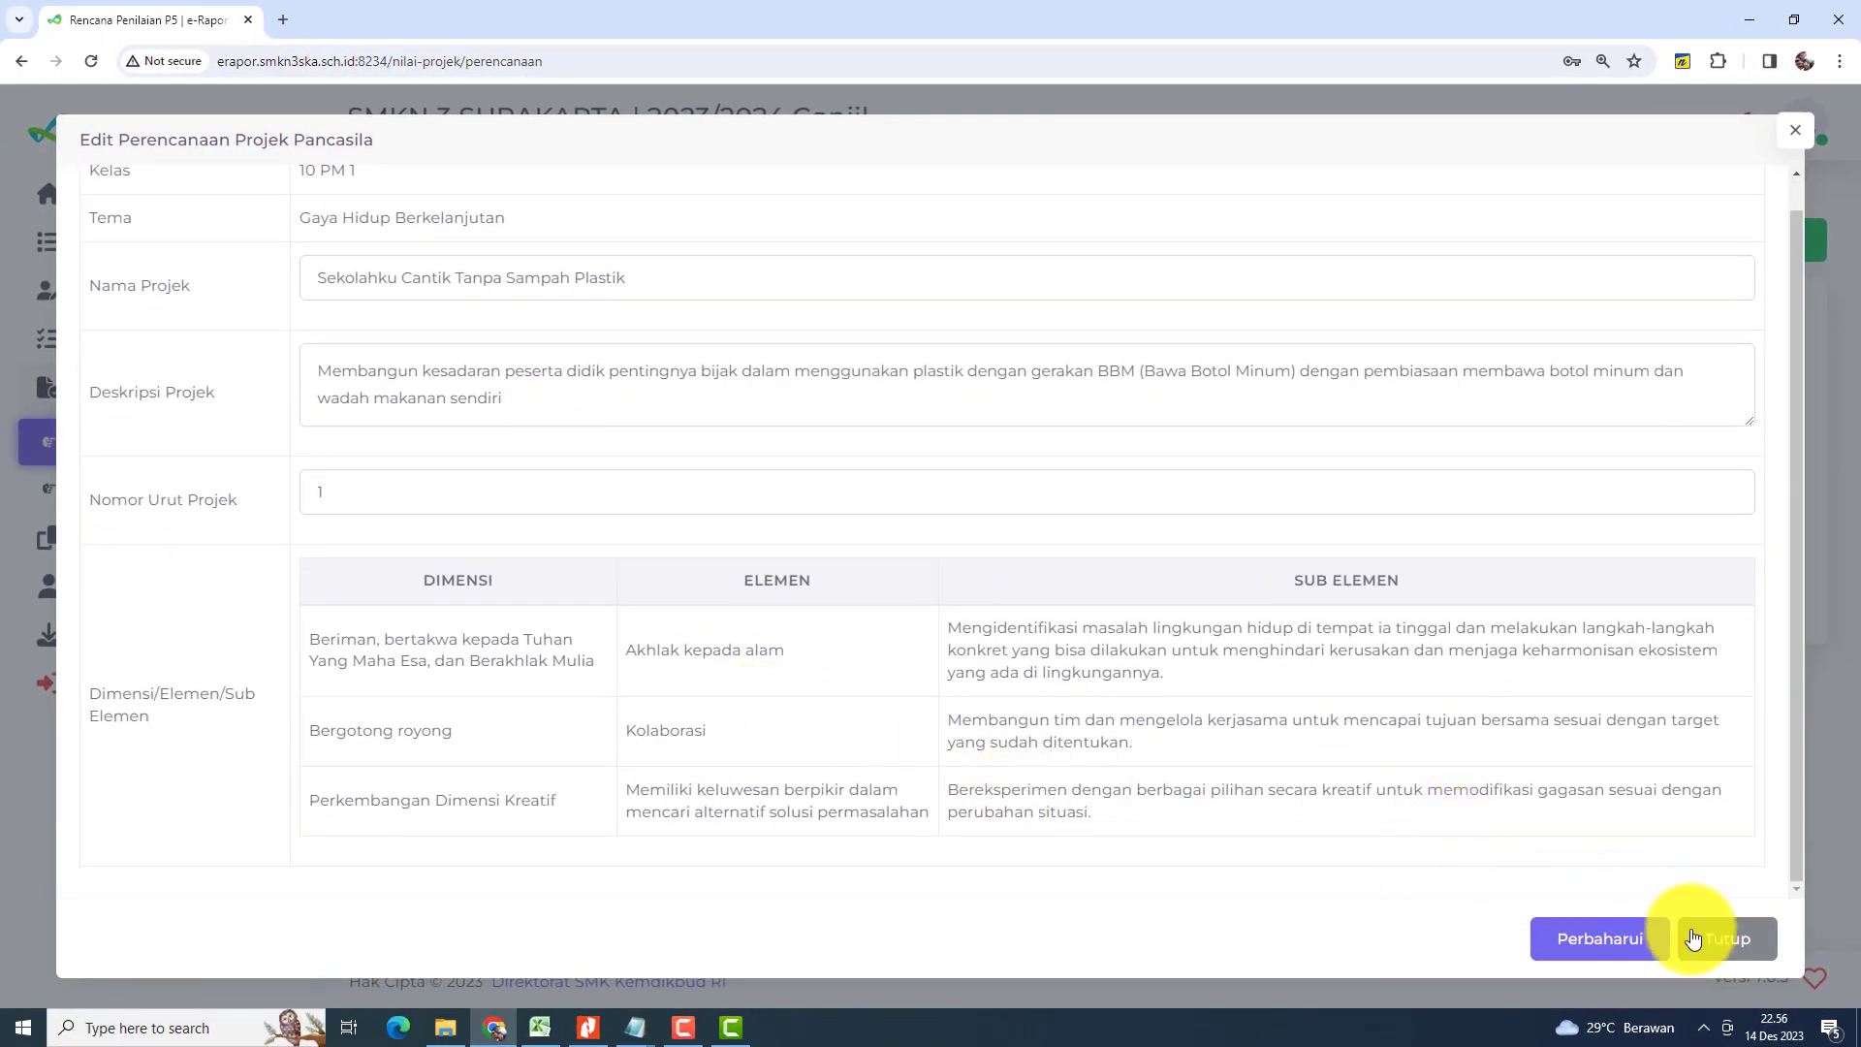
left_click(1733, 939)
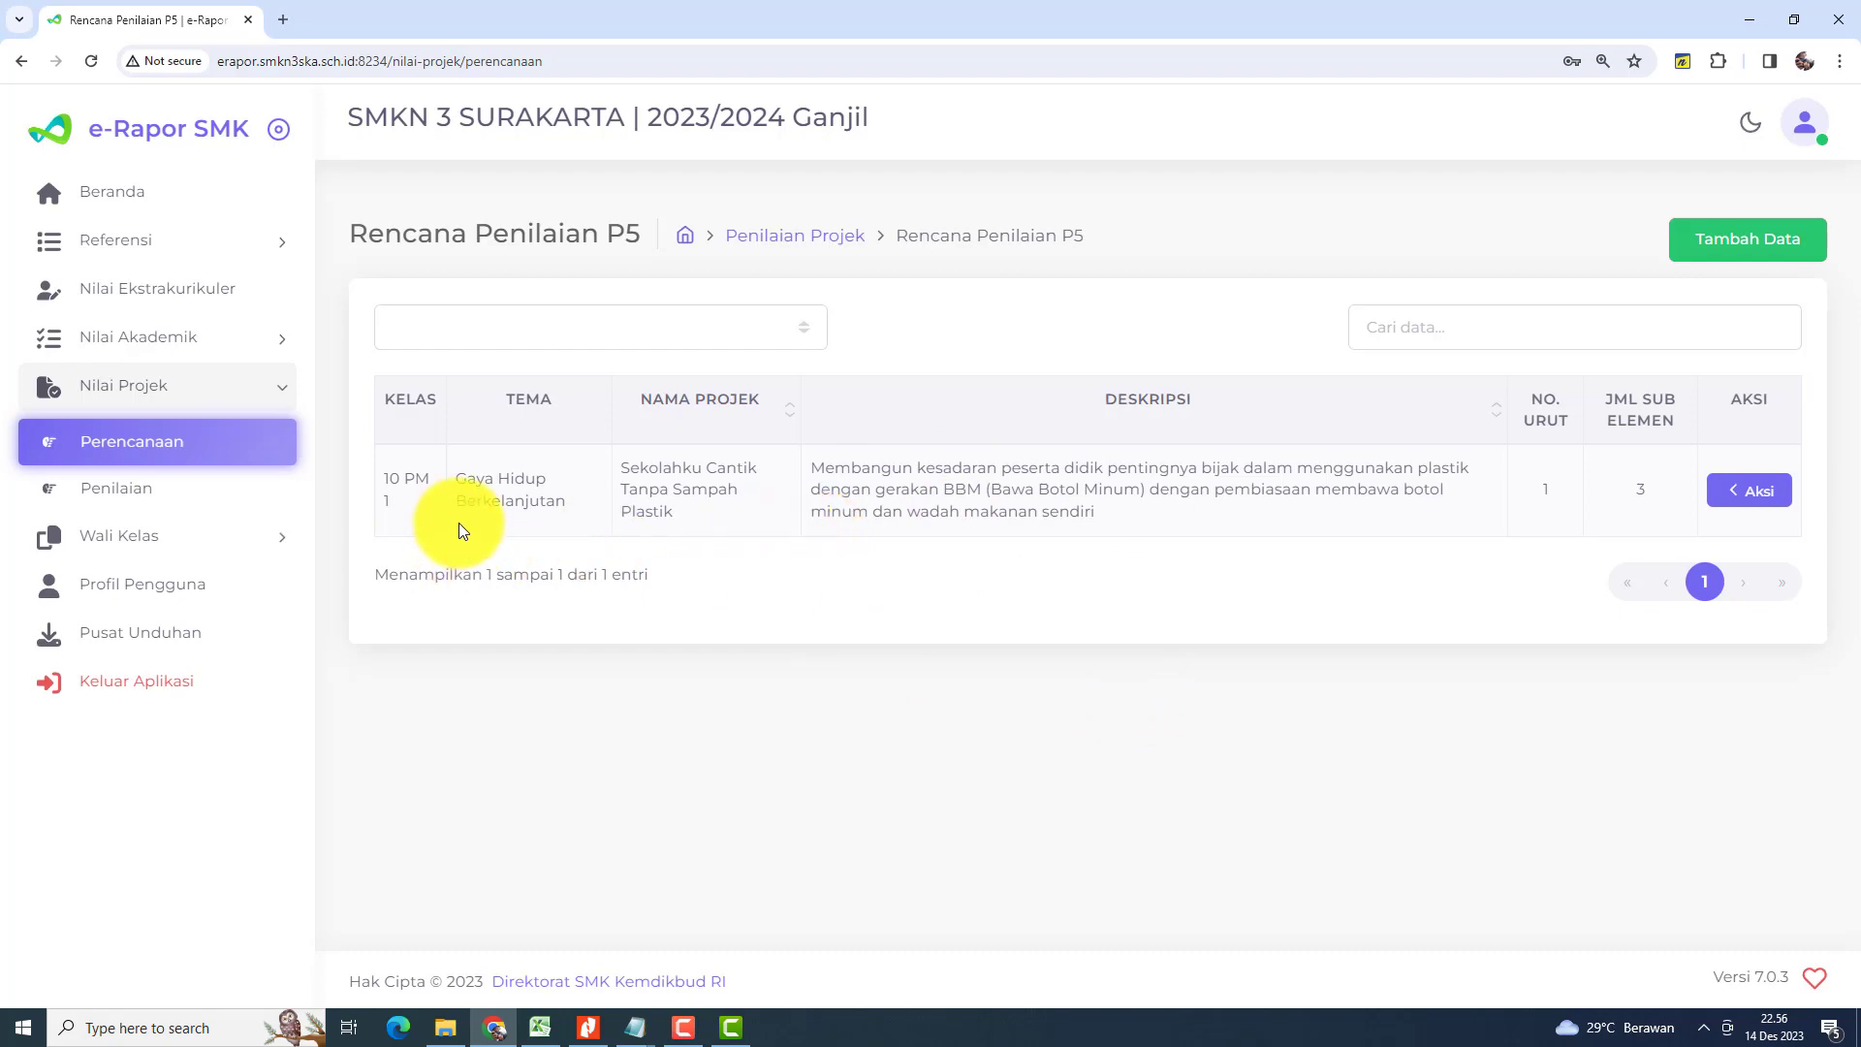
Step: Open the Nilai Projek Penilaian page and choose Kelas 10 and the class group 10 PM 1
left_click(150, 494)
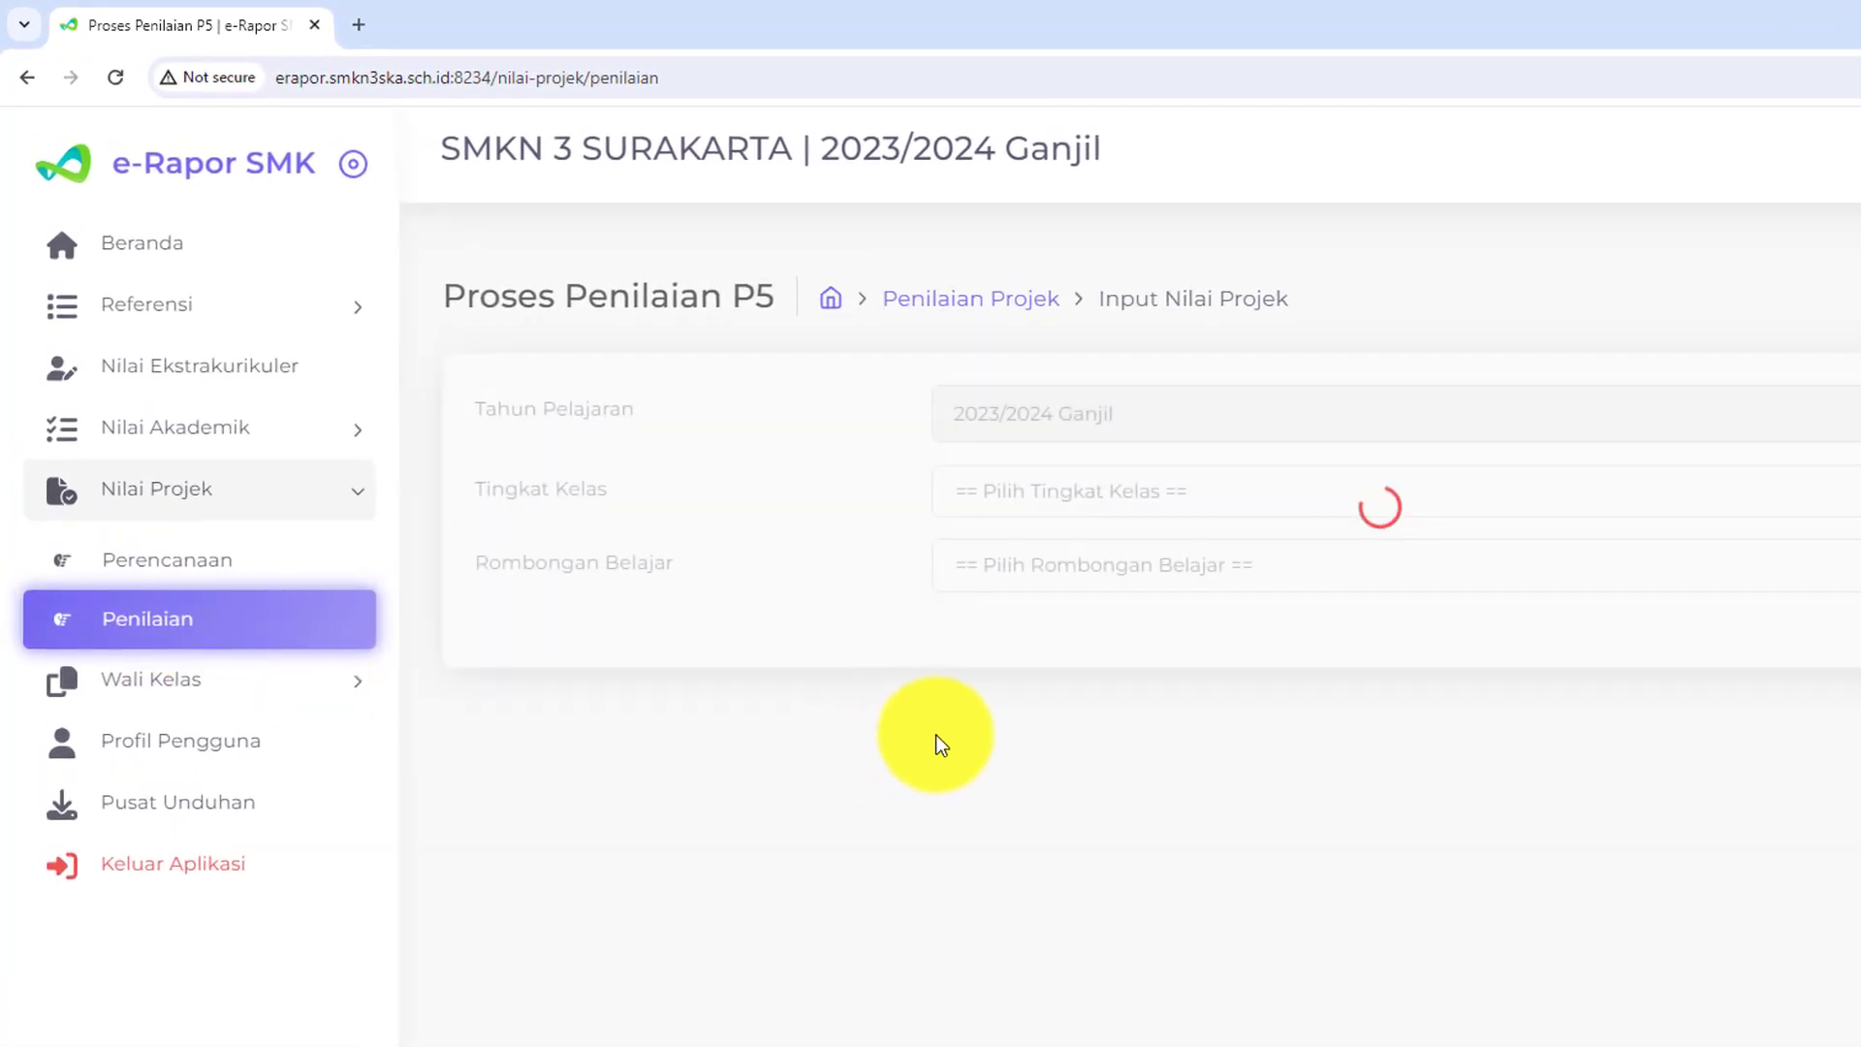
left_click(1105, 496)
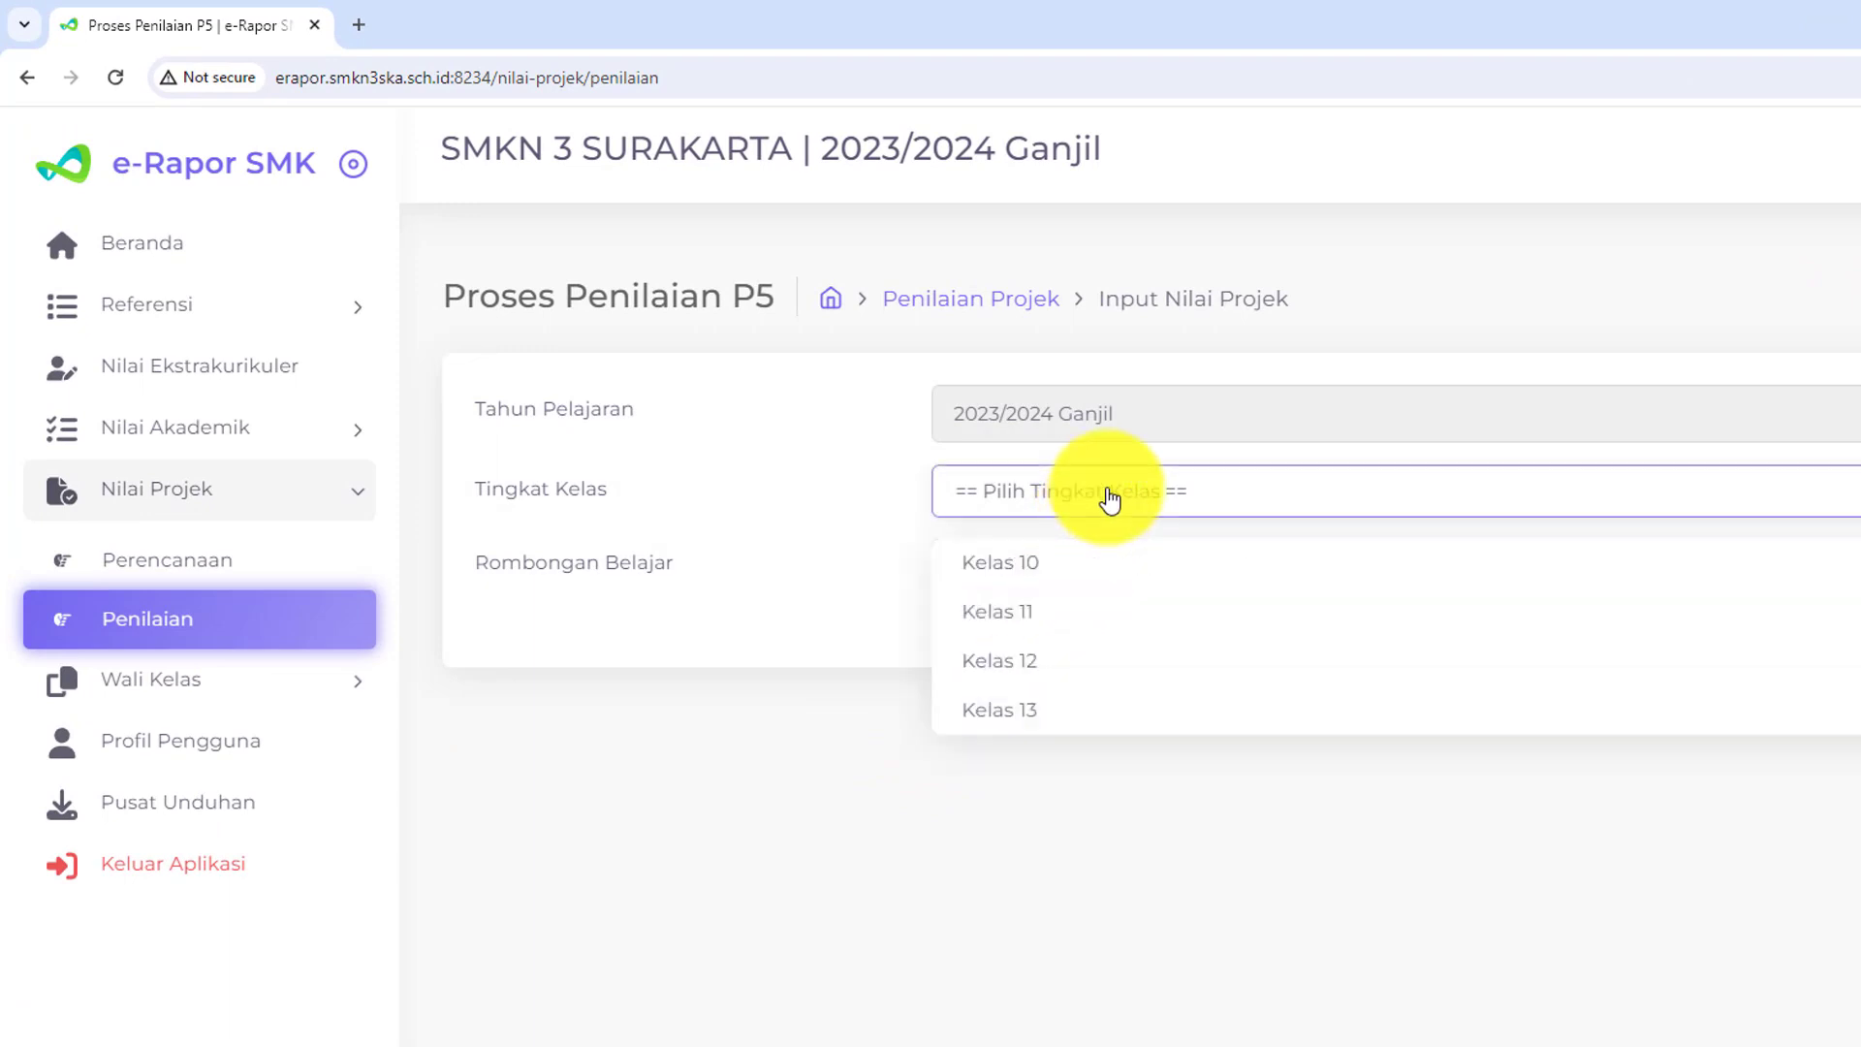
left_click(1046, 567)
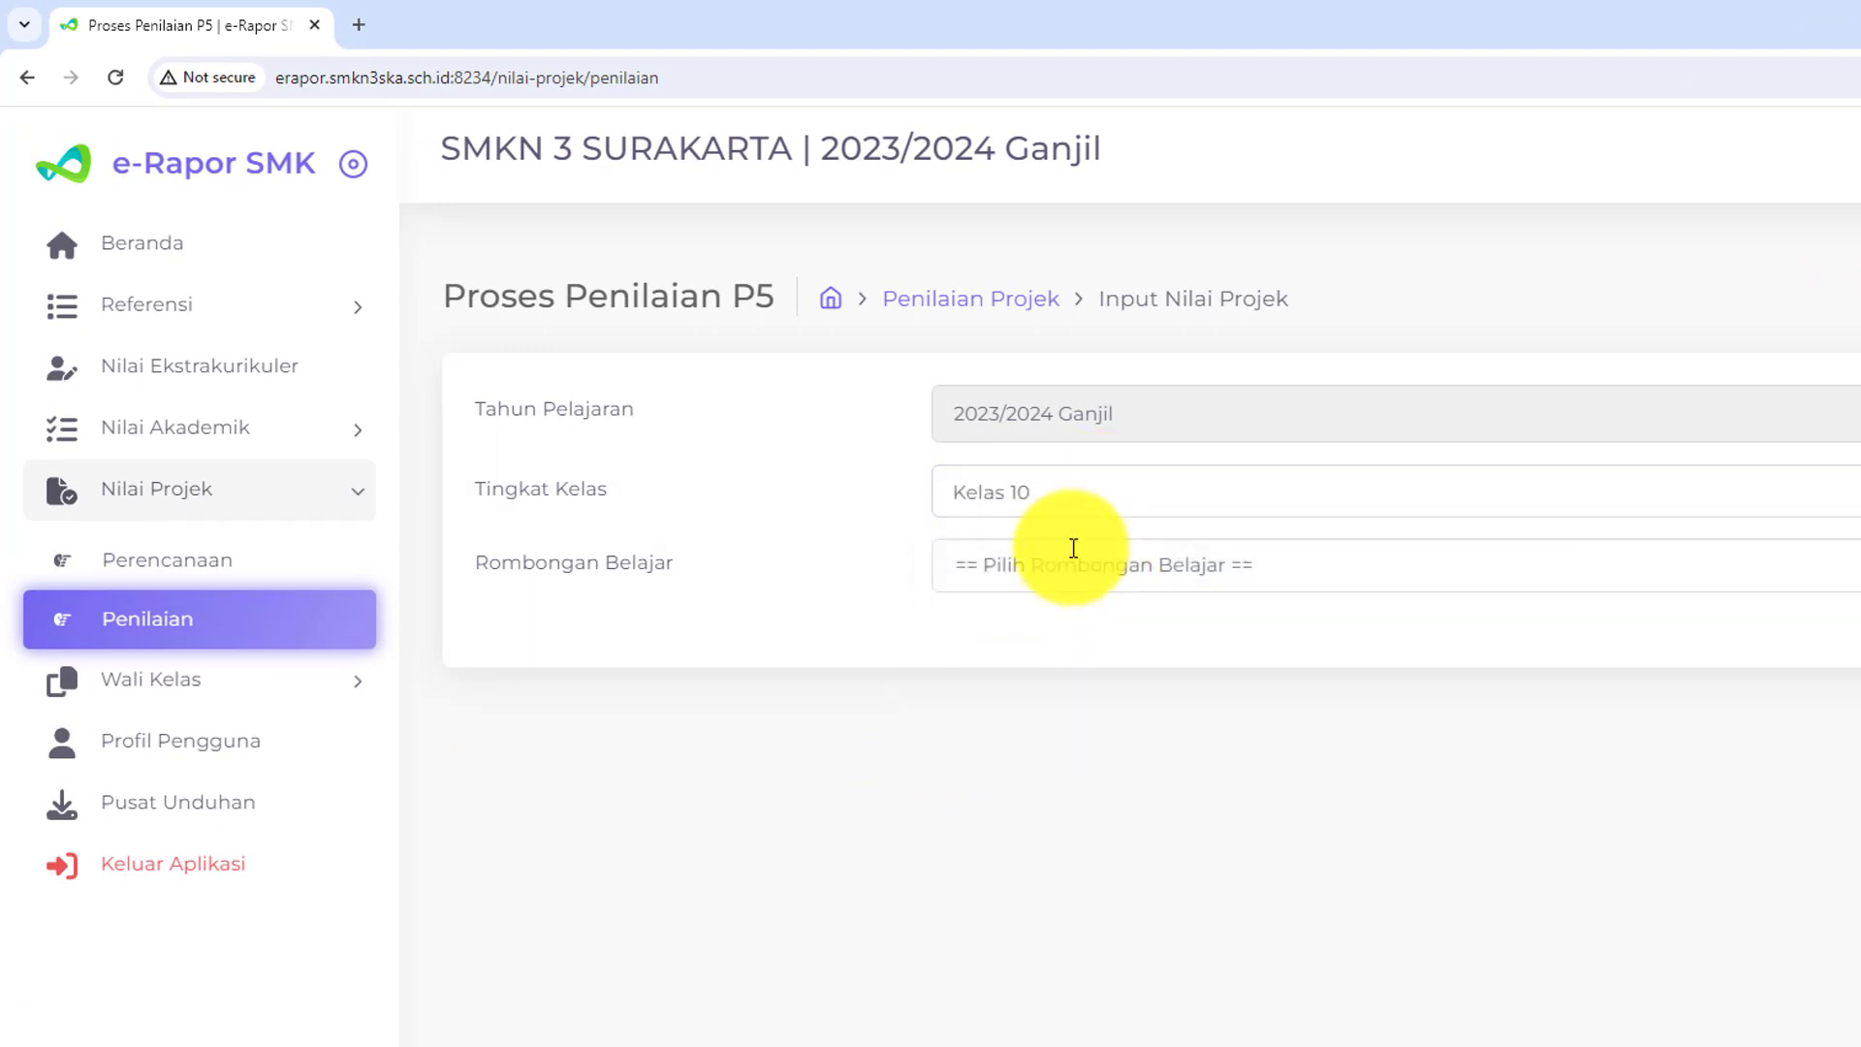
left_click(1070, 567)
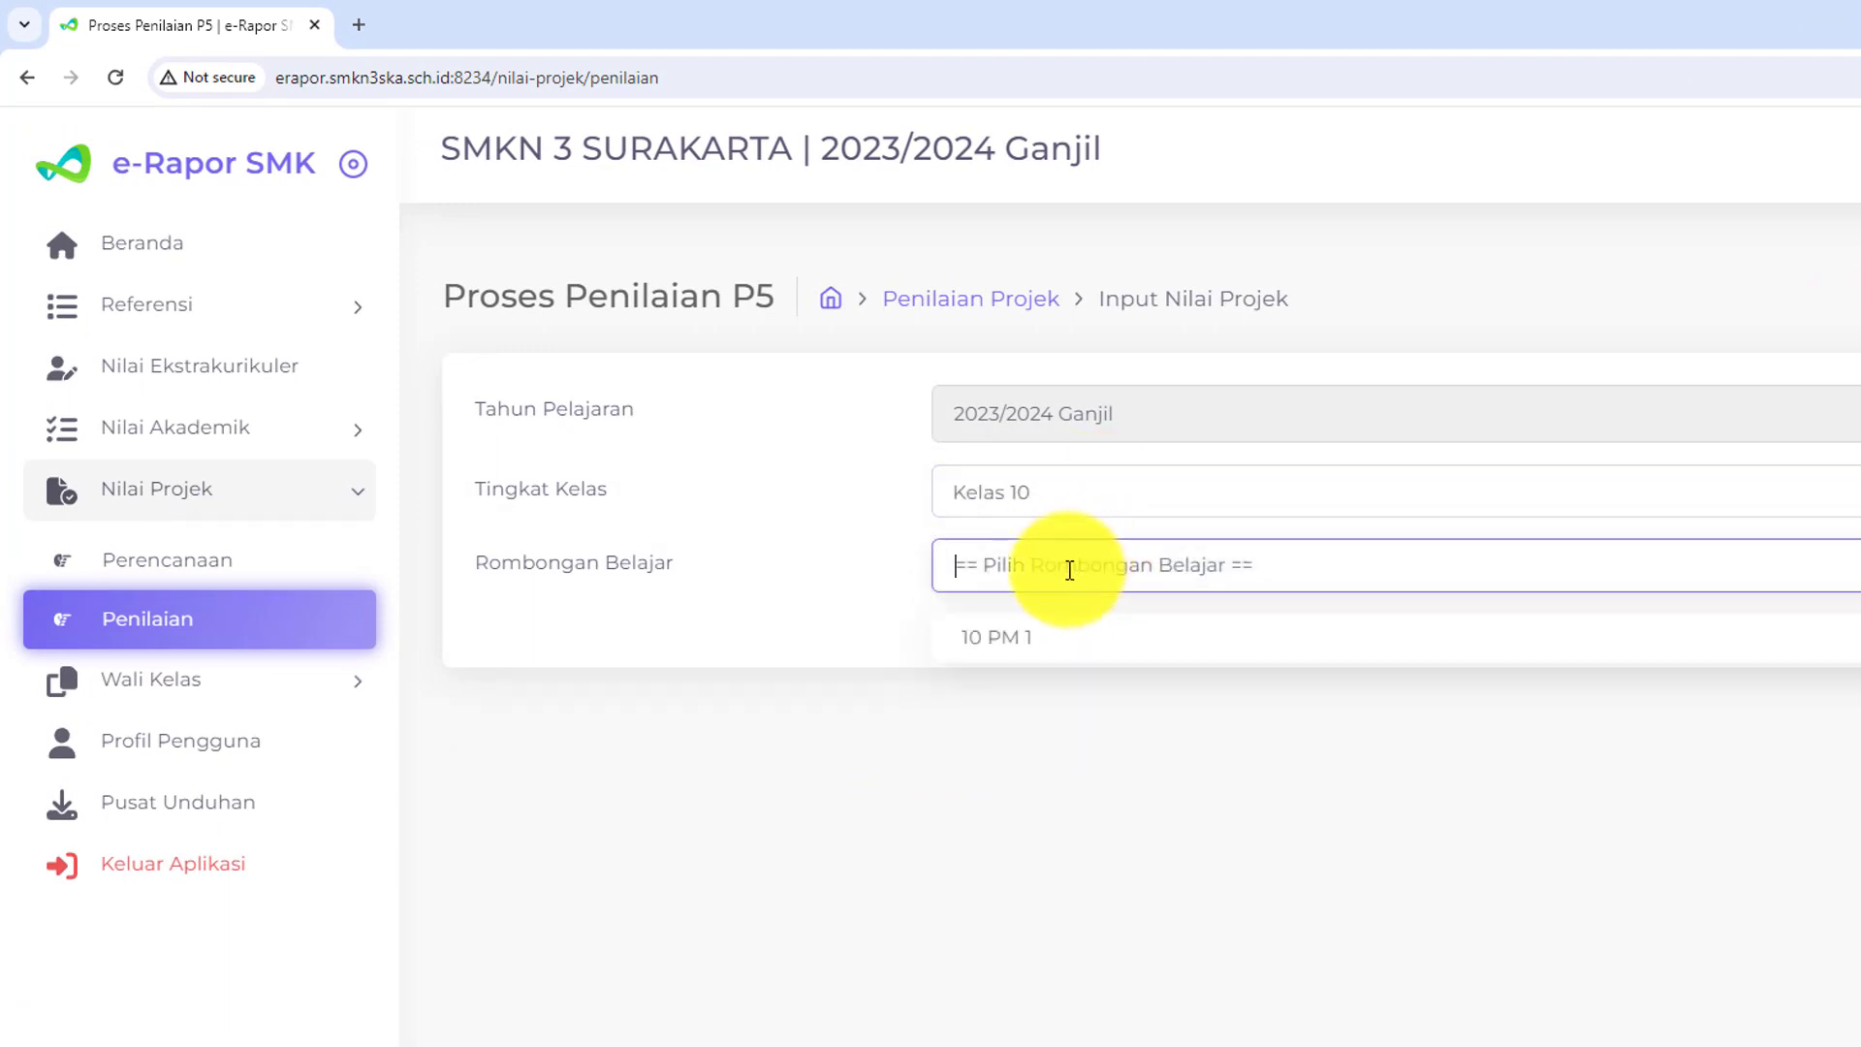
left_click(994, 642)
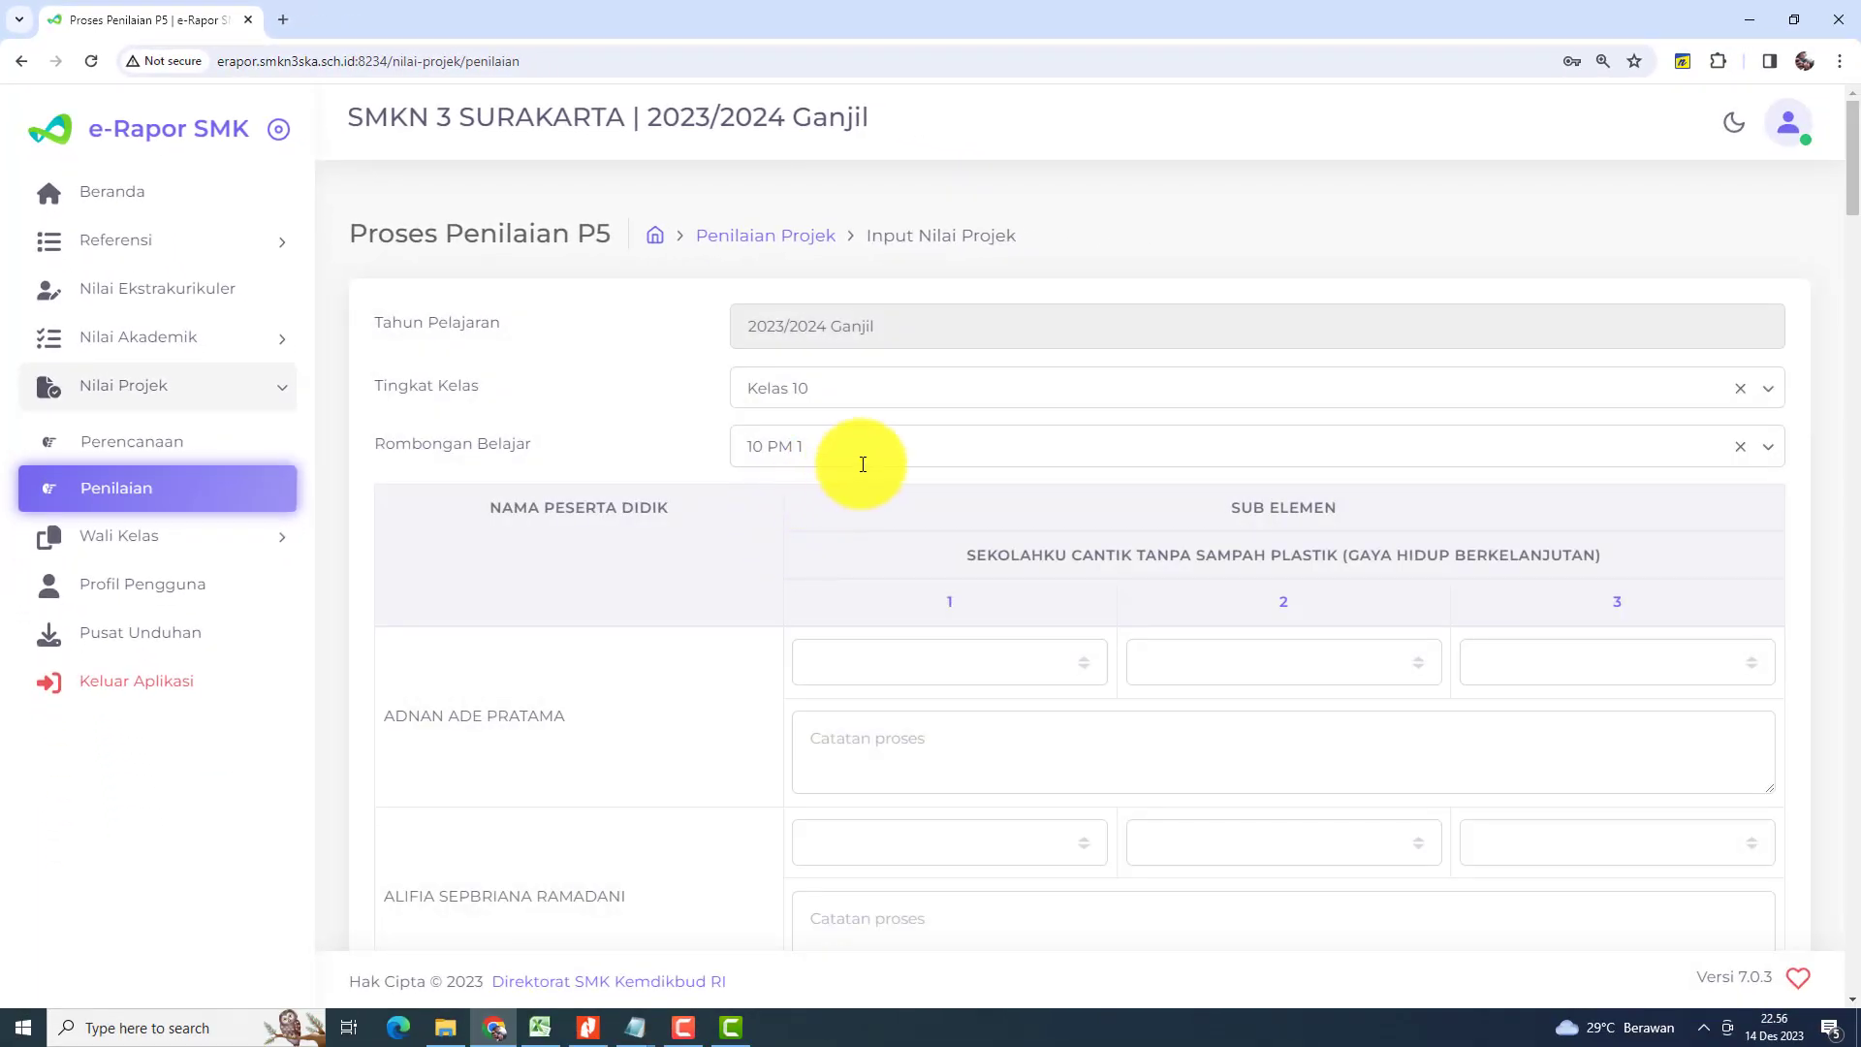
Step: Examine the student assessment table, including the descriptions of sub-elements 1, 2 and 3 and the project heading
scroll(862, 464, "down", 3)
scroll(873, 449, "up", 3)
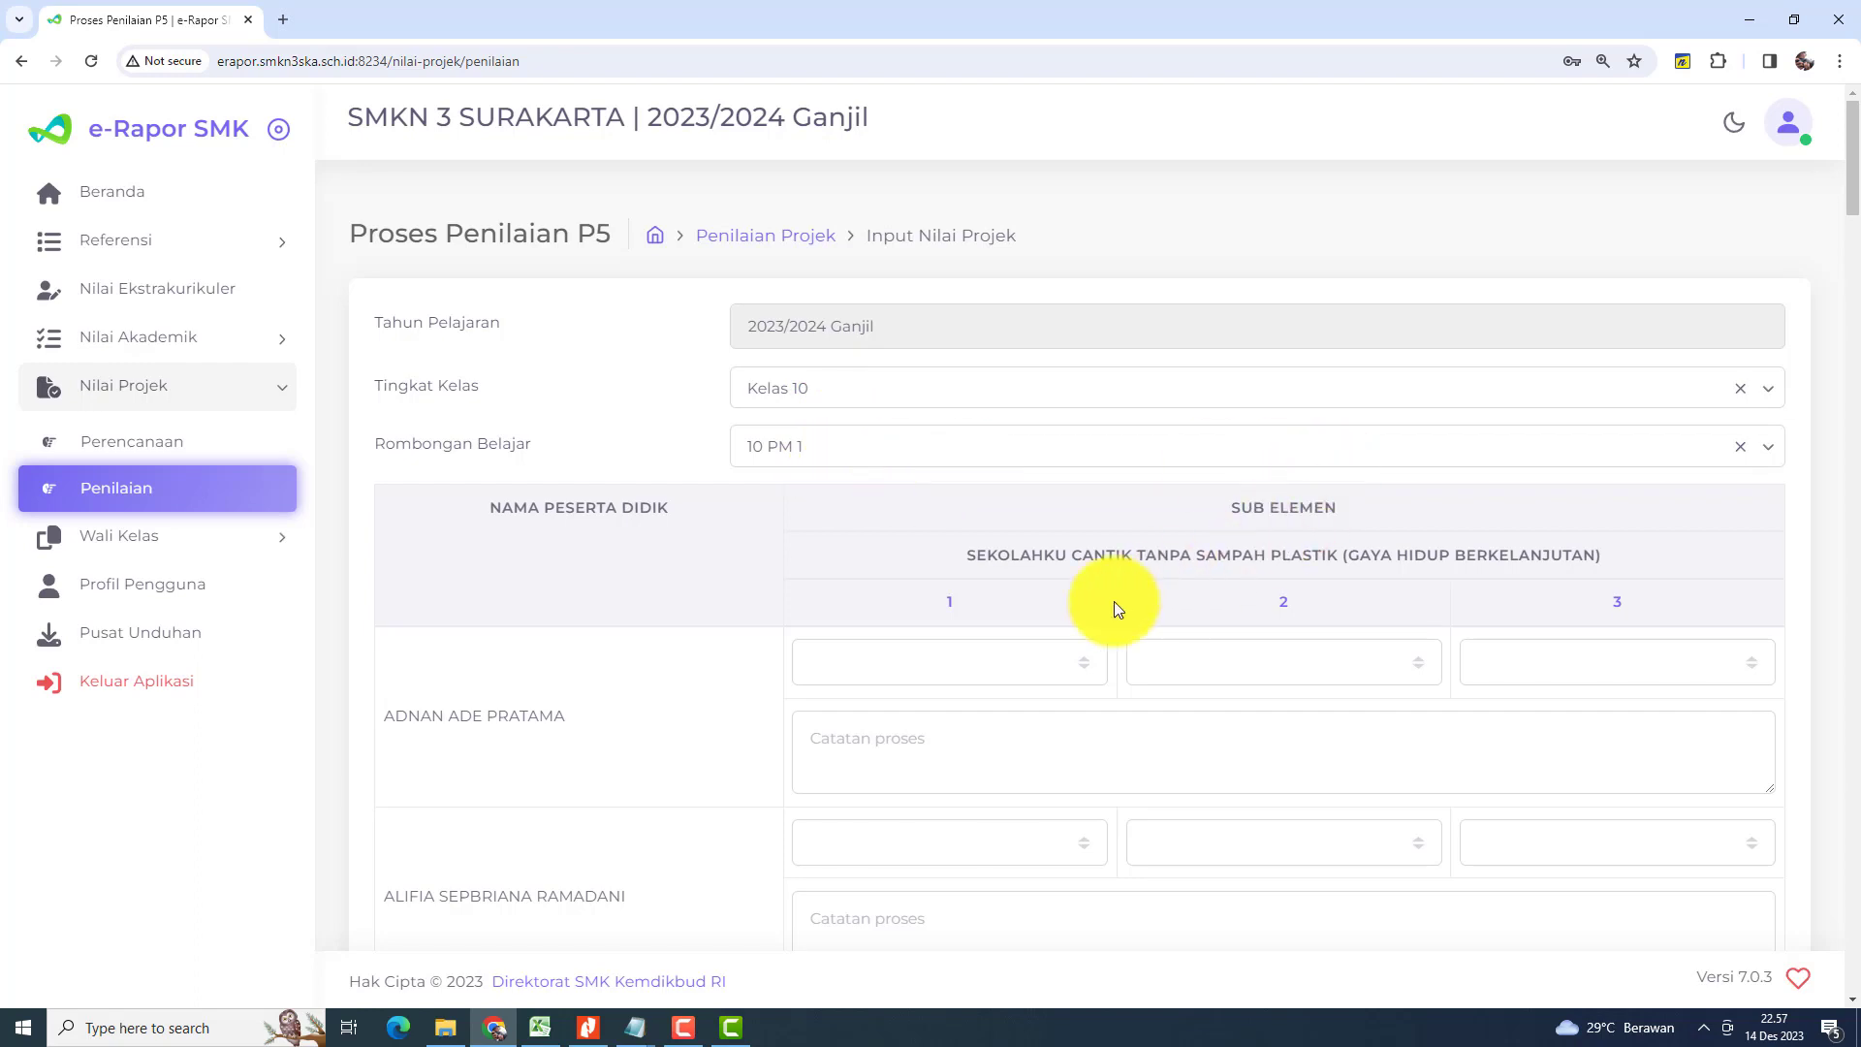
mouse_move(951, 615)
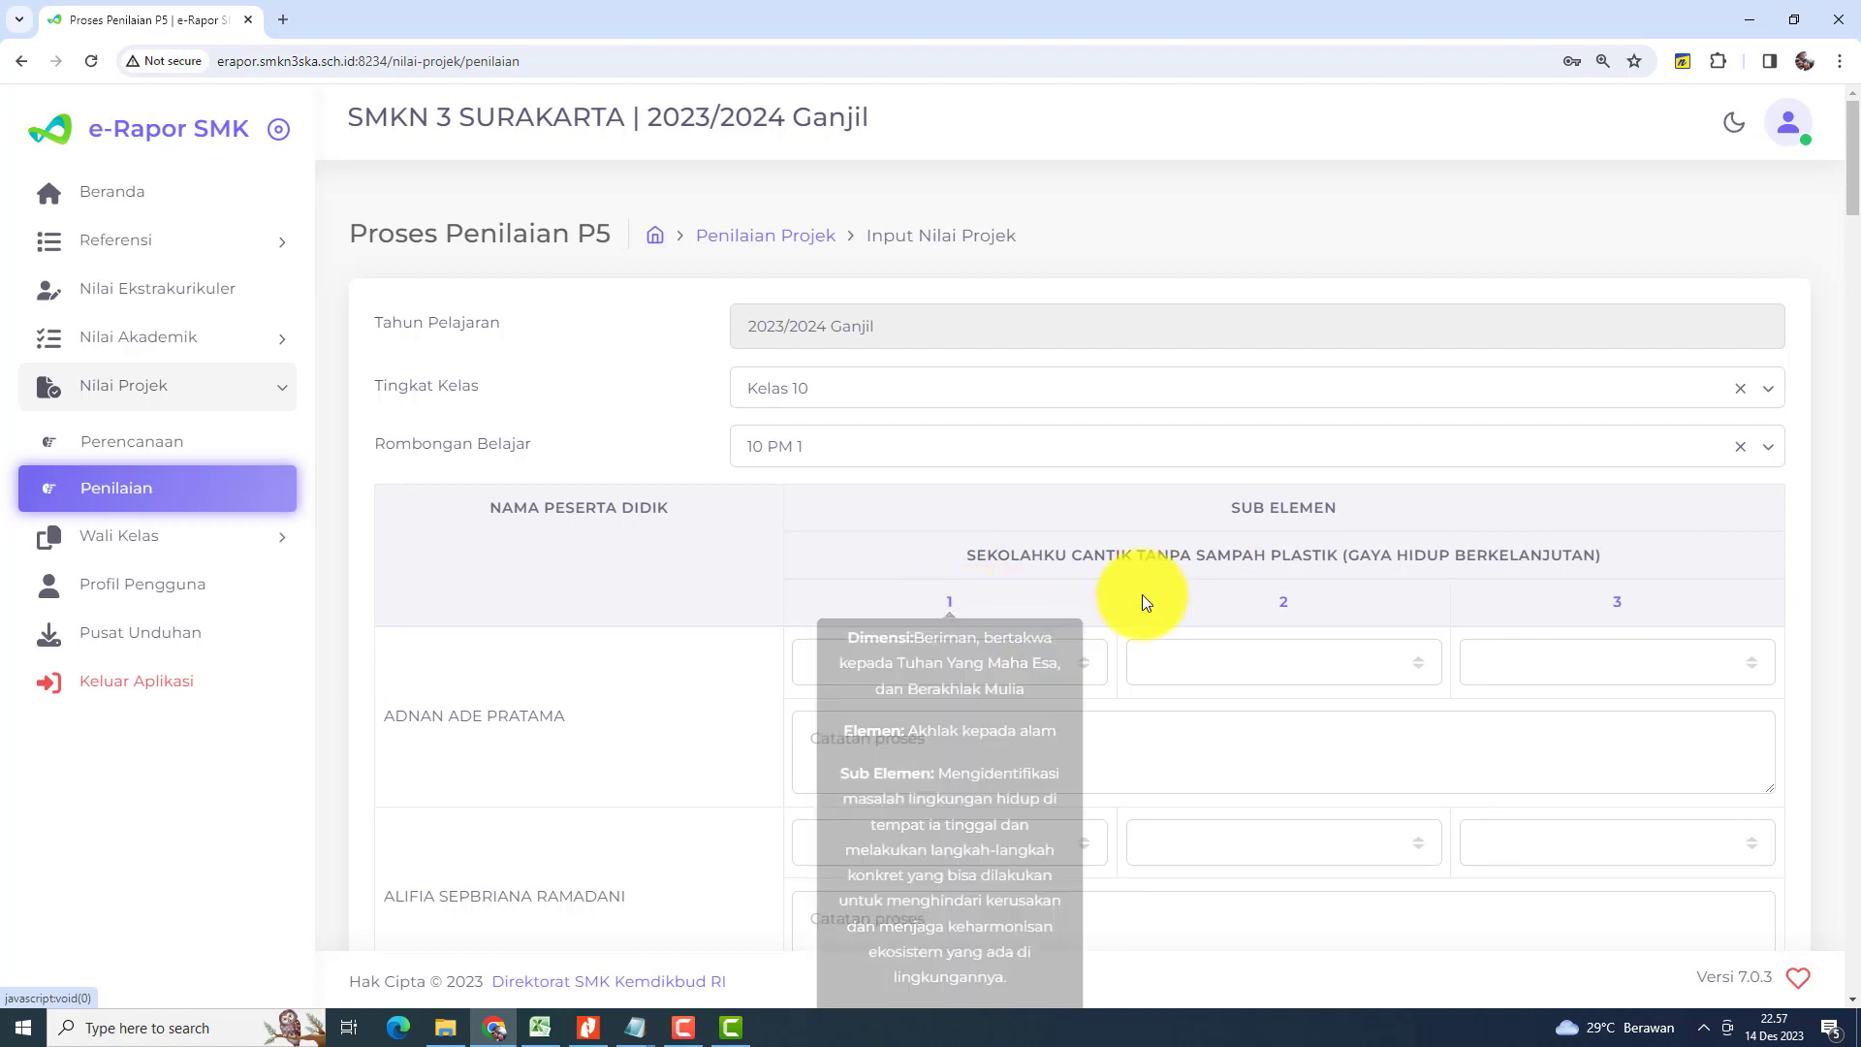
mouse_move(1284, 617)
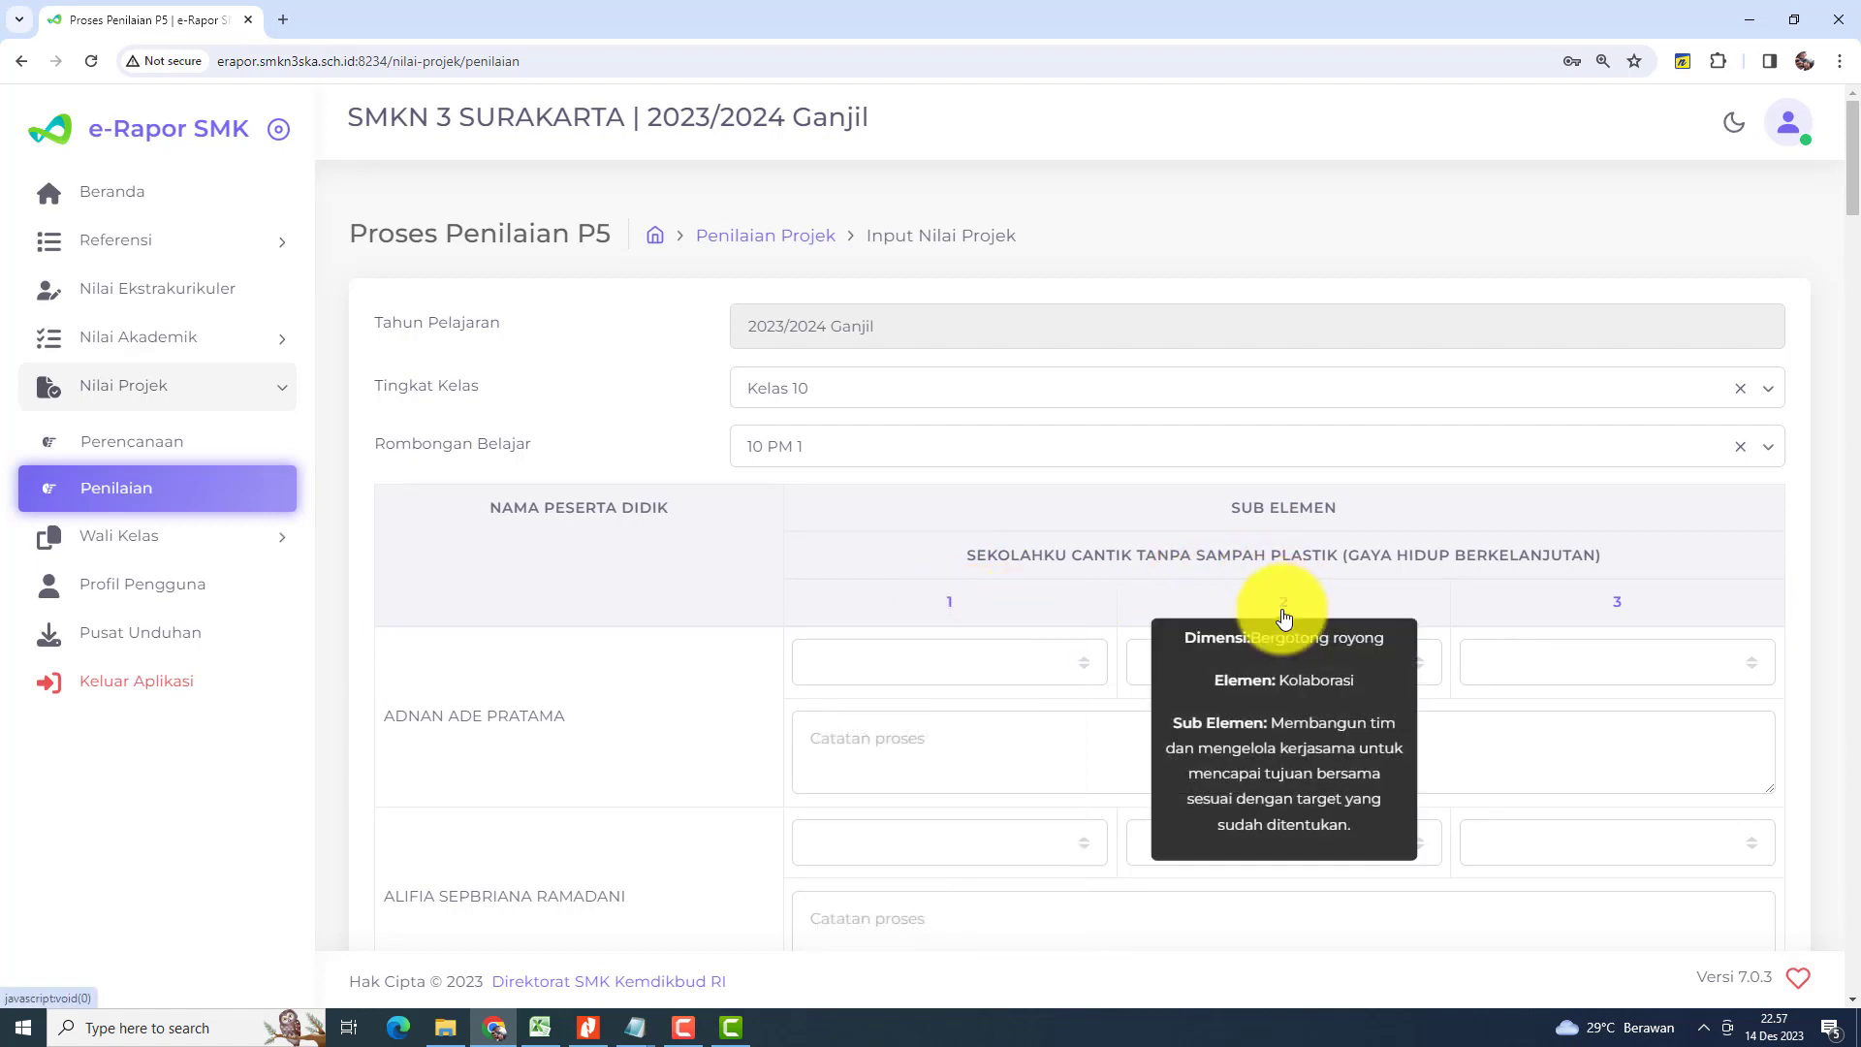
mouse_move(1619, 614)
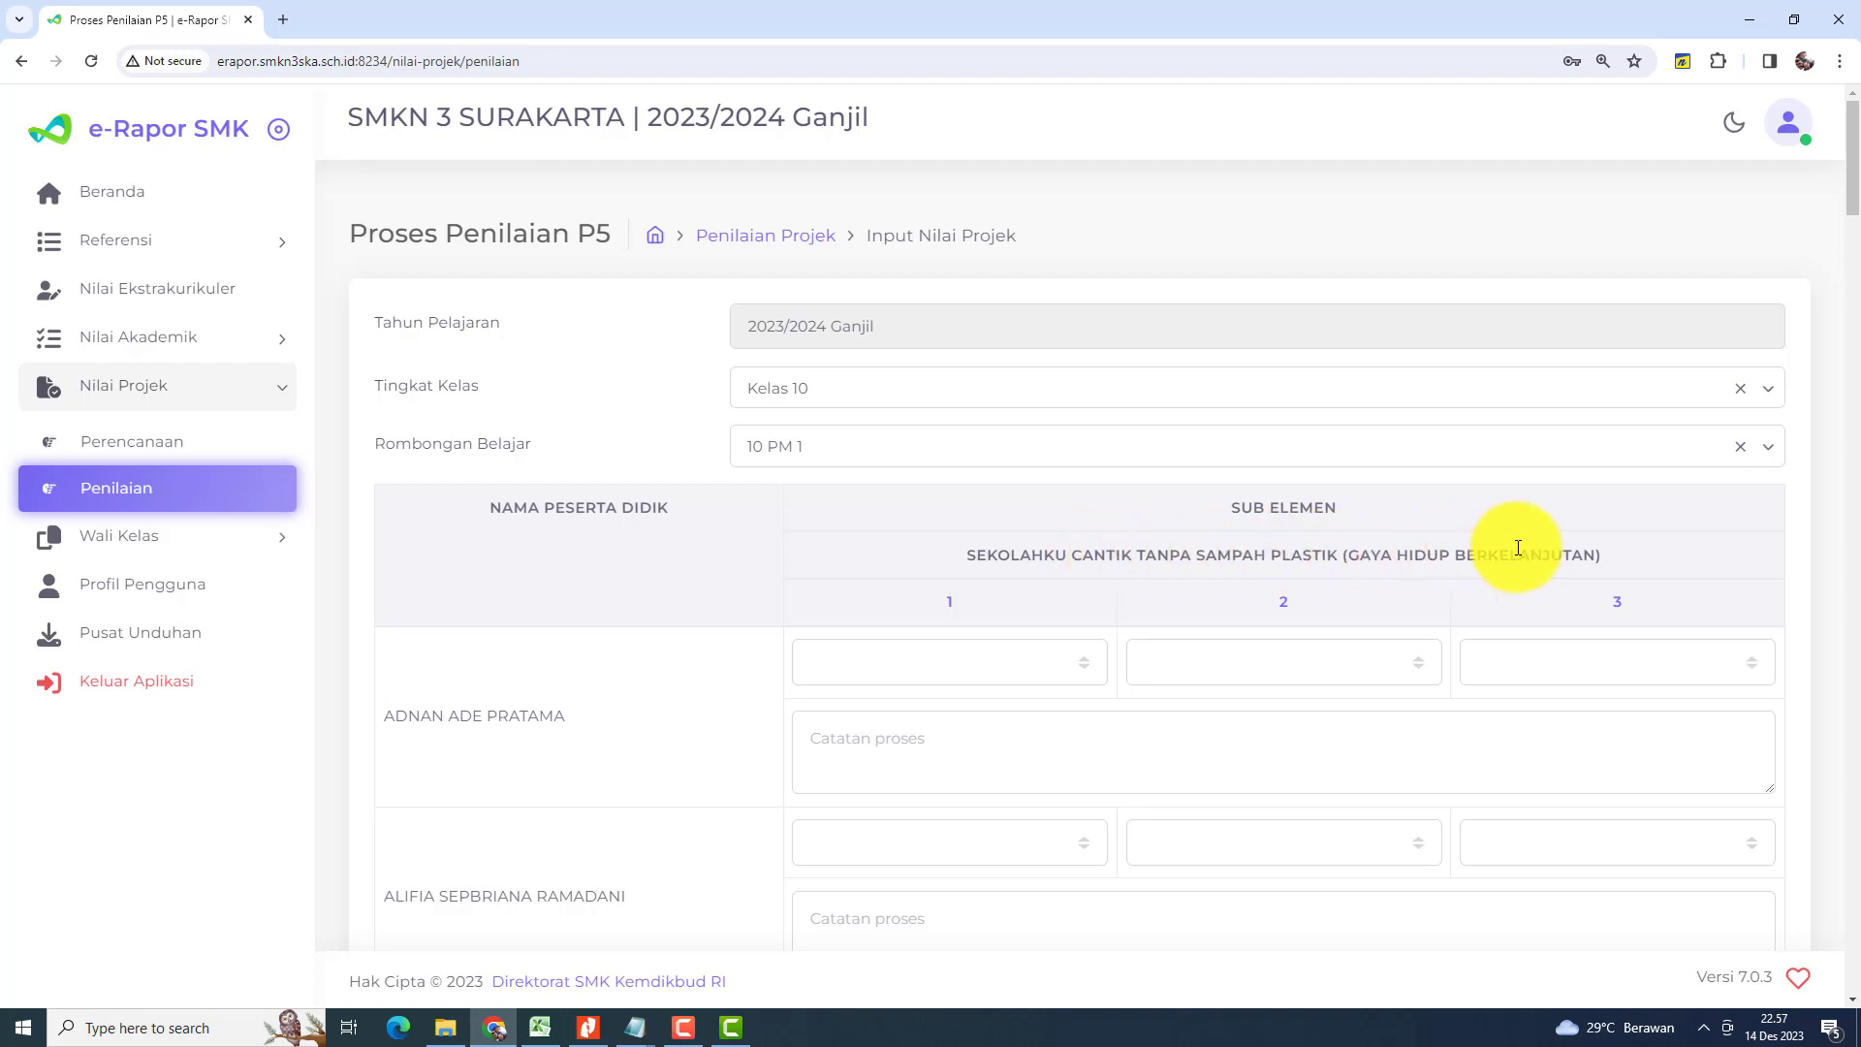
left_click_drag(1624, 560, 969, 577)
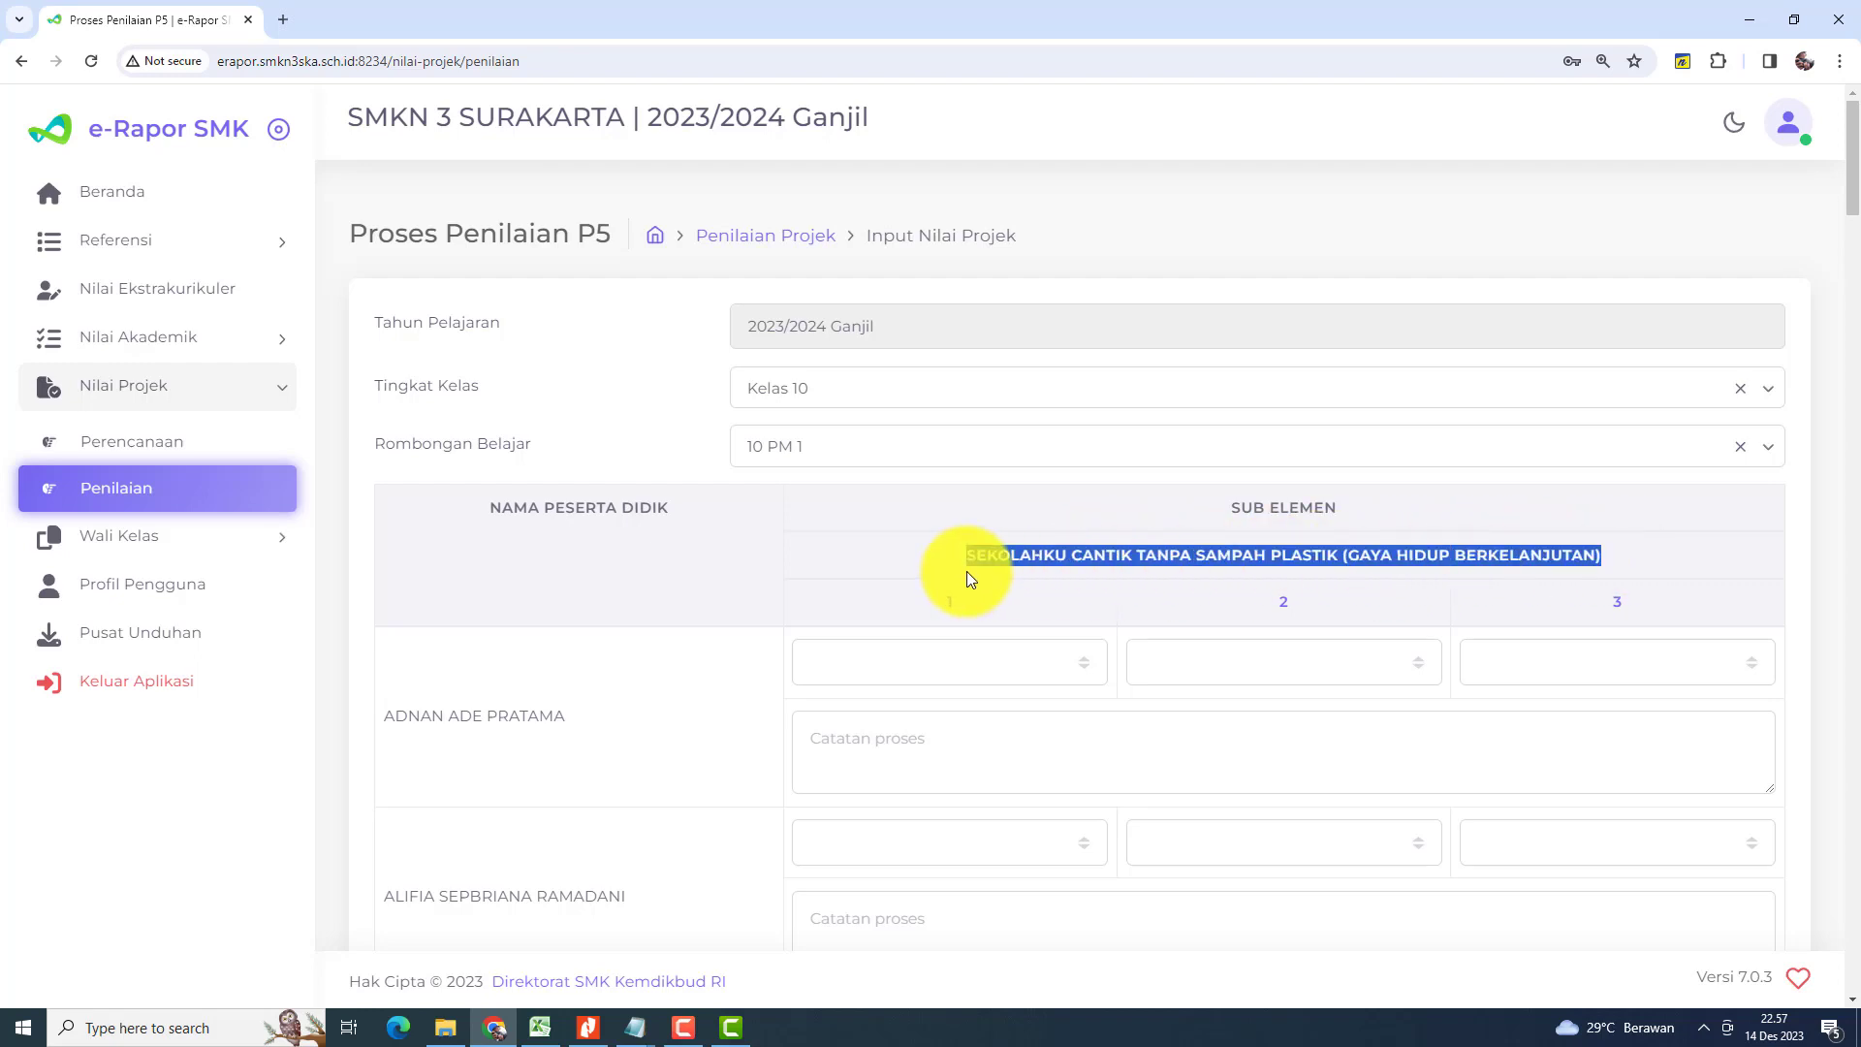
left_click(1689, 554)
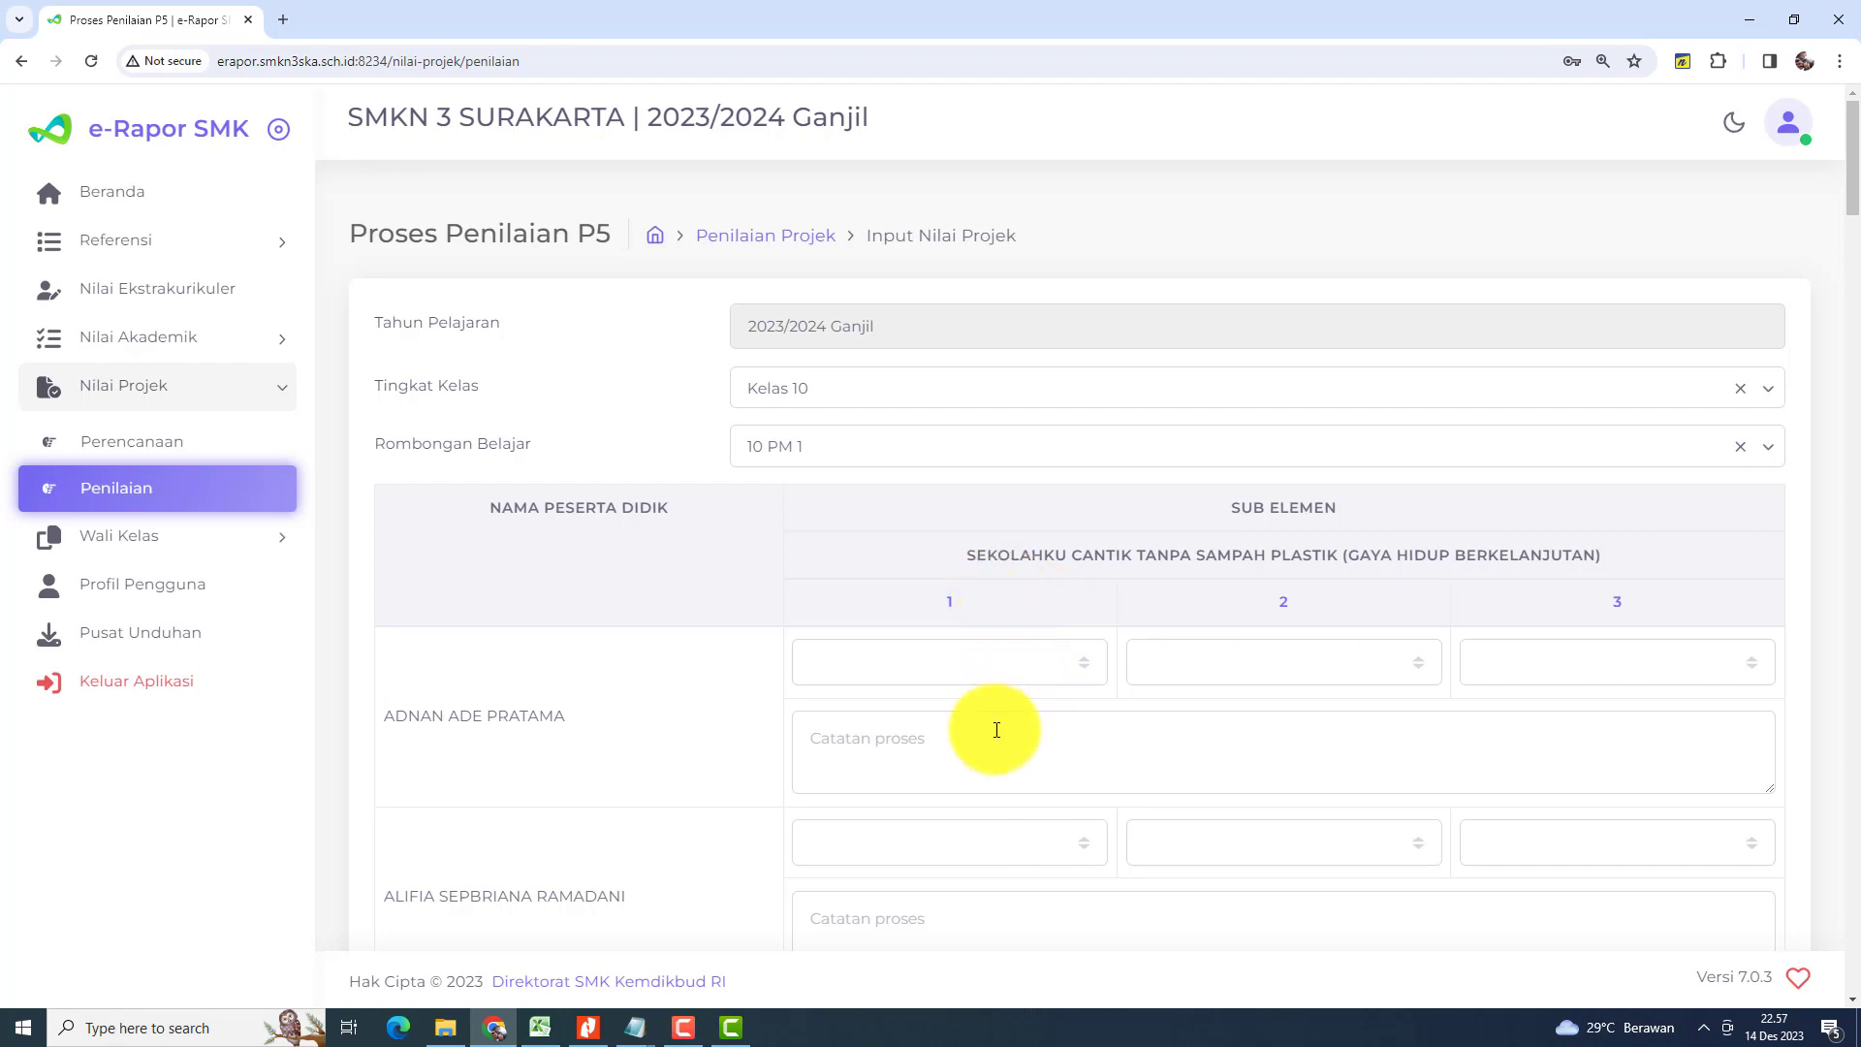
Step: Rate the first student's sub-element 1 as Berkembang Sesuai Harapan
scroll(987, 718, "down", 2)
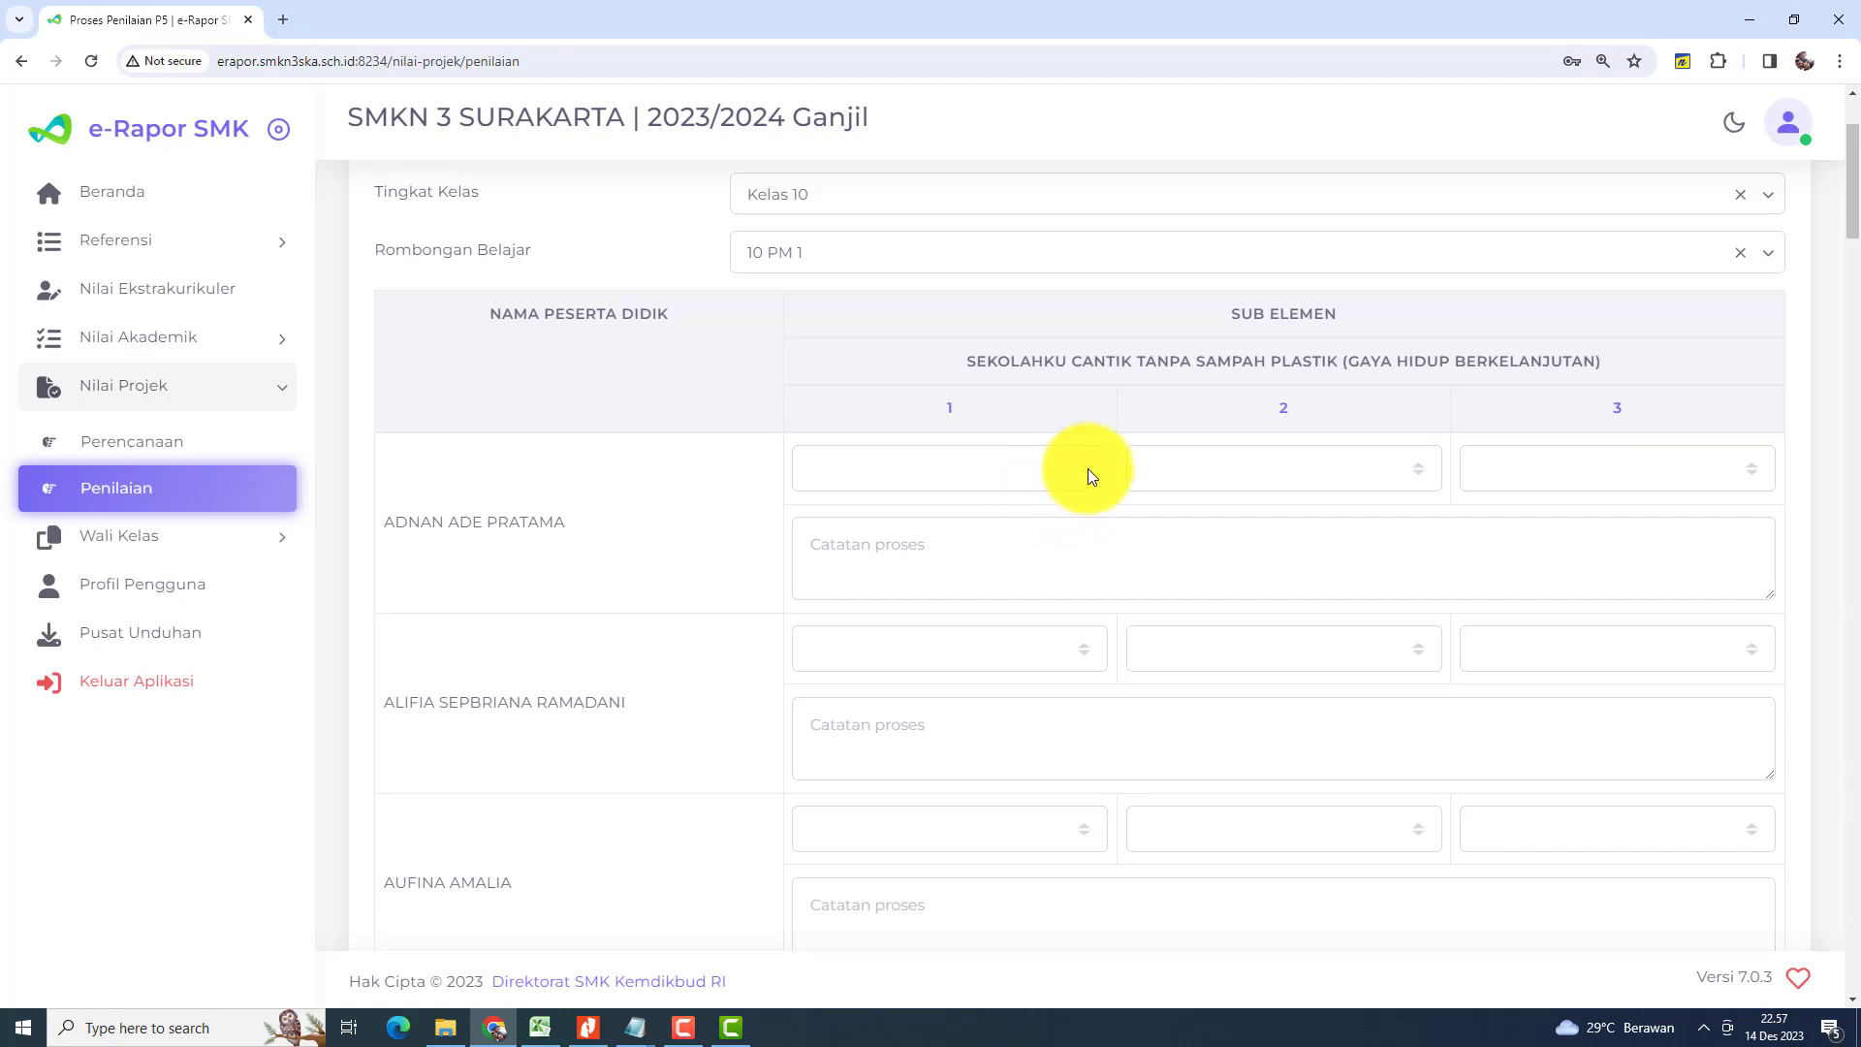
left_click(1087, 475)
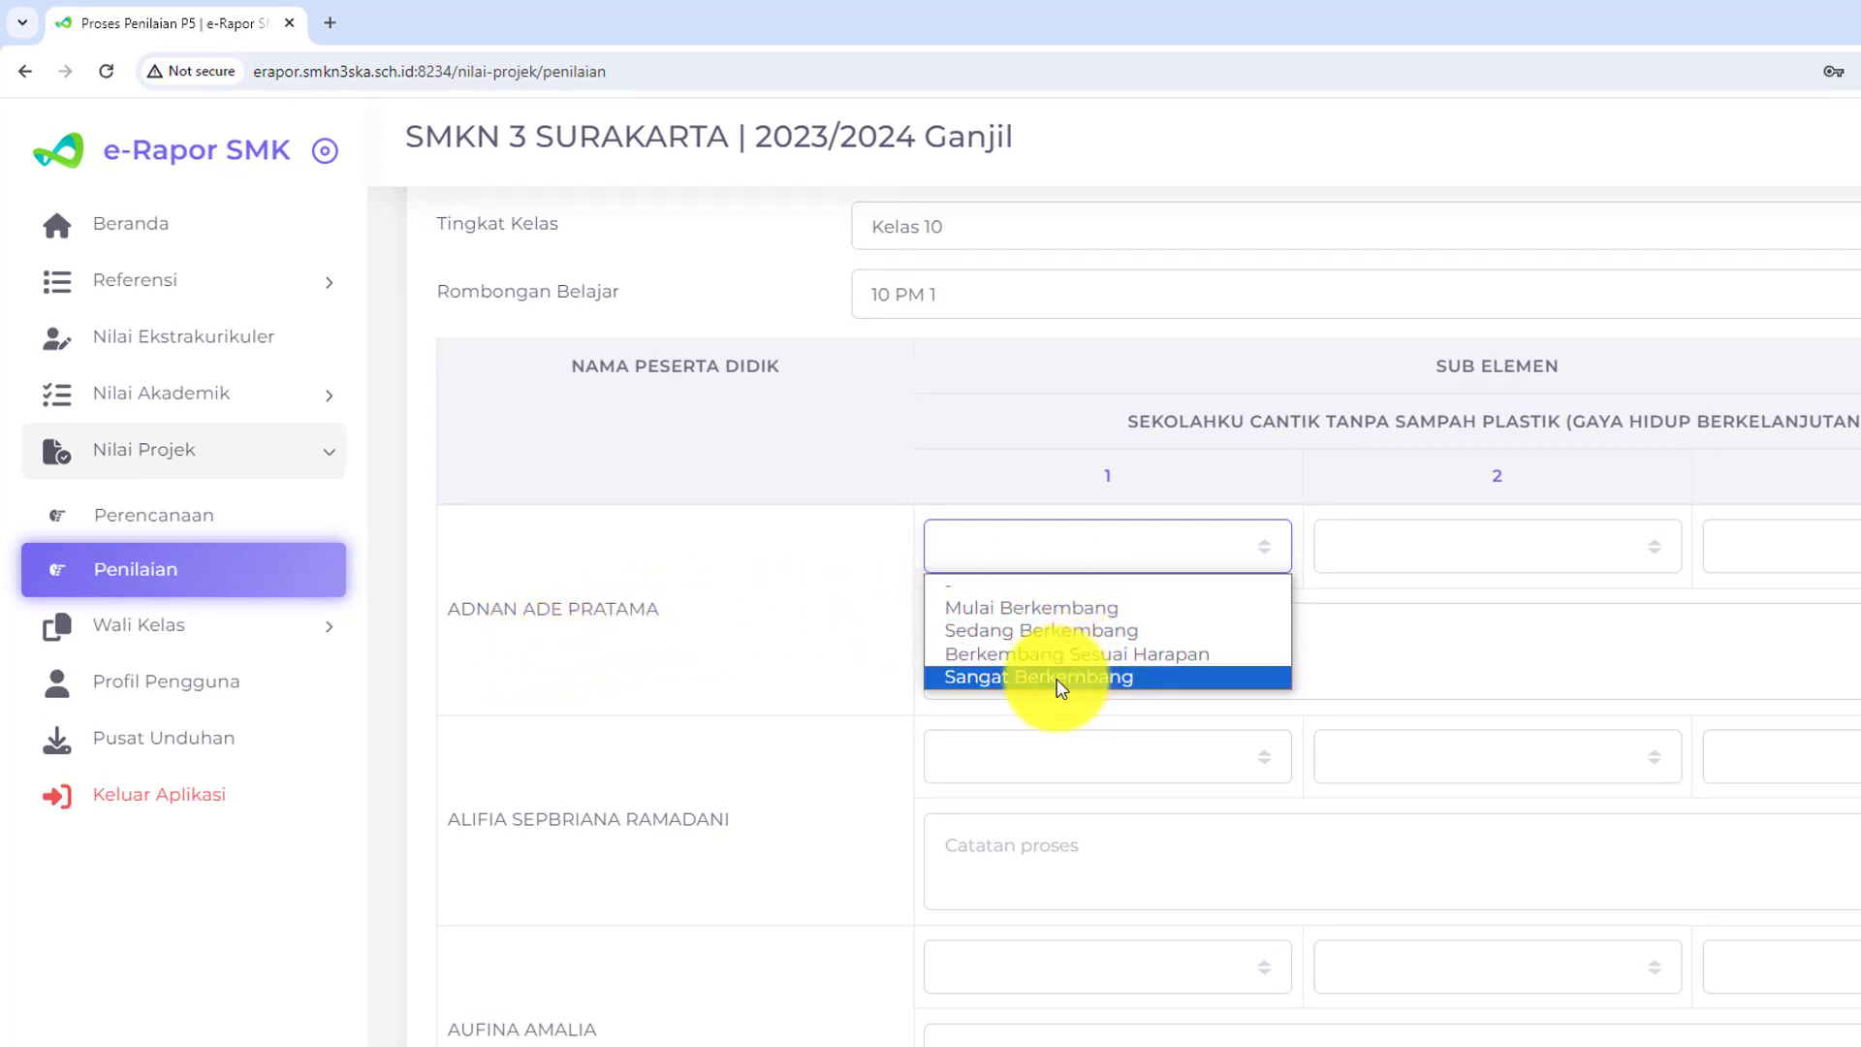
left_click(1118, 655)
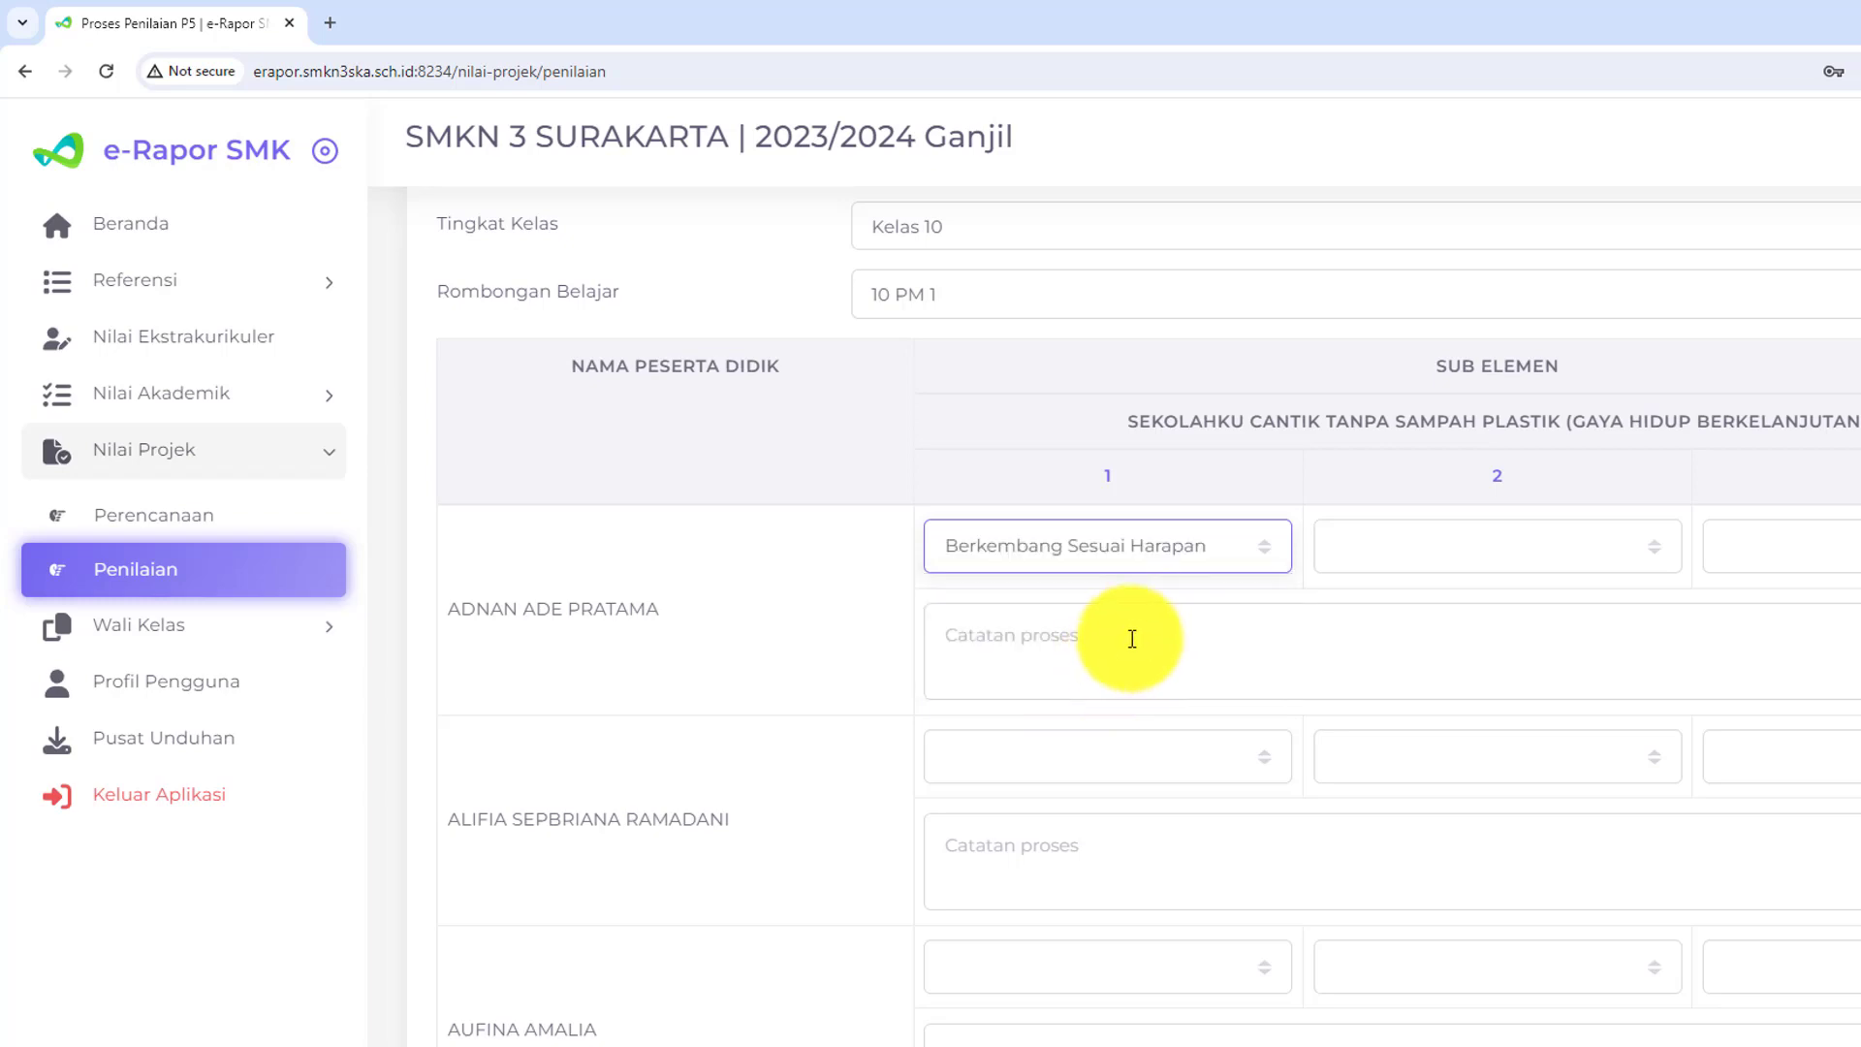
Step: Rate the first student's sub-elements 2 and 3 as Sangat Berkembang
mouse_move(1111, 480)
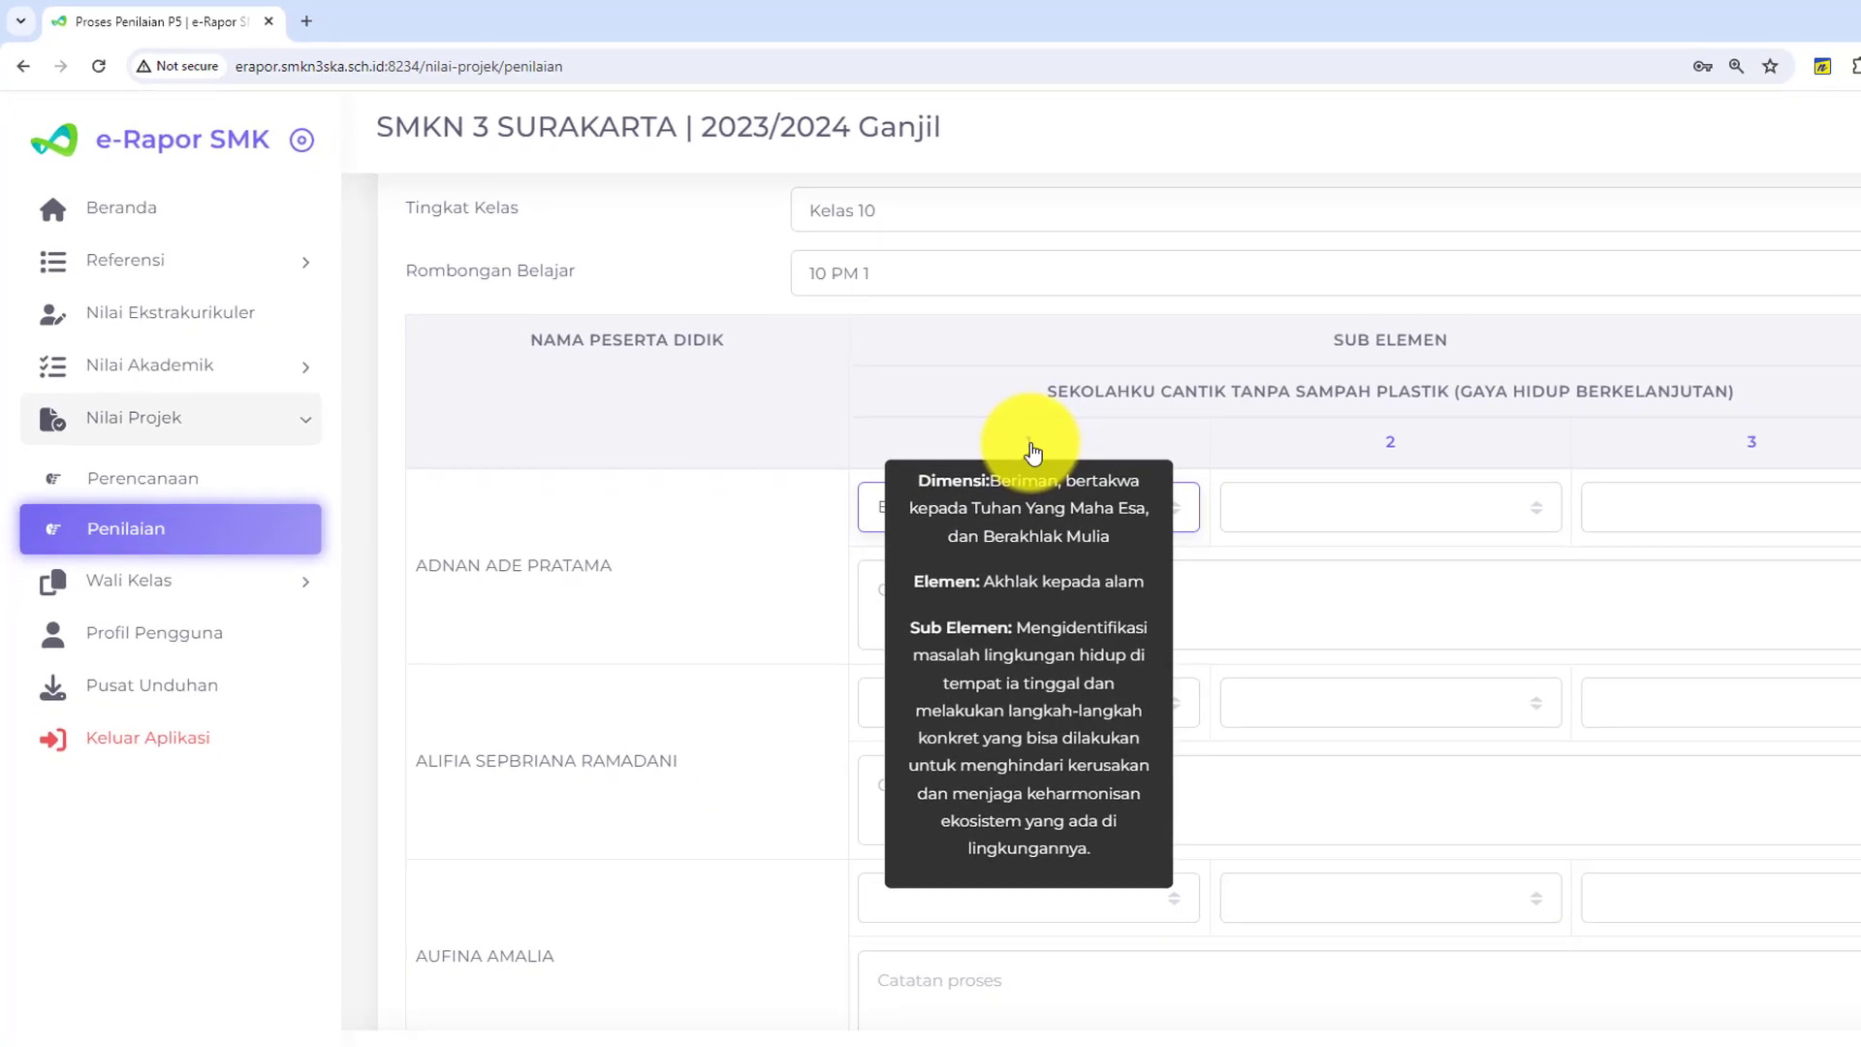
mouse_move(1497, 483)
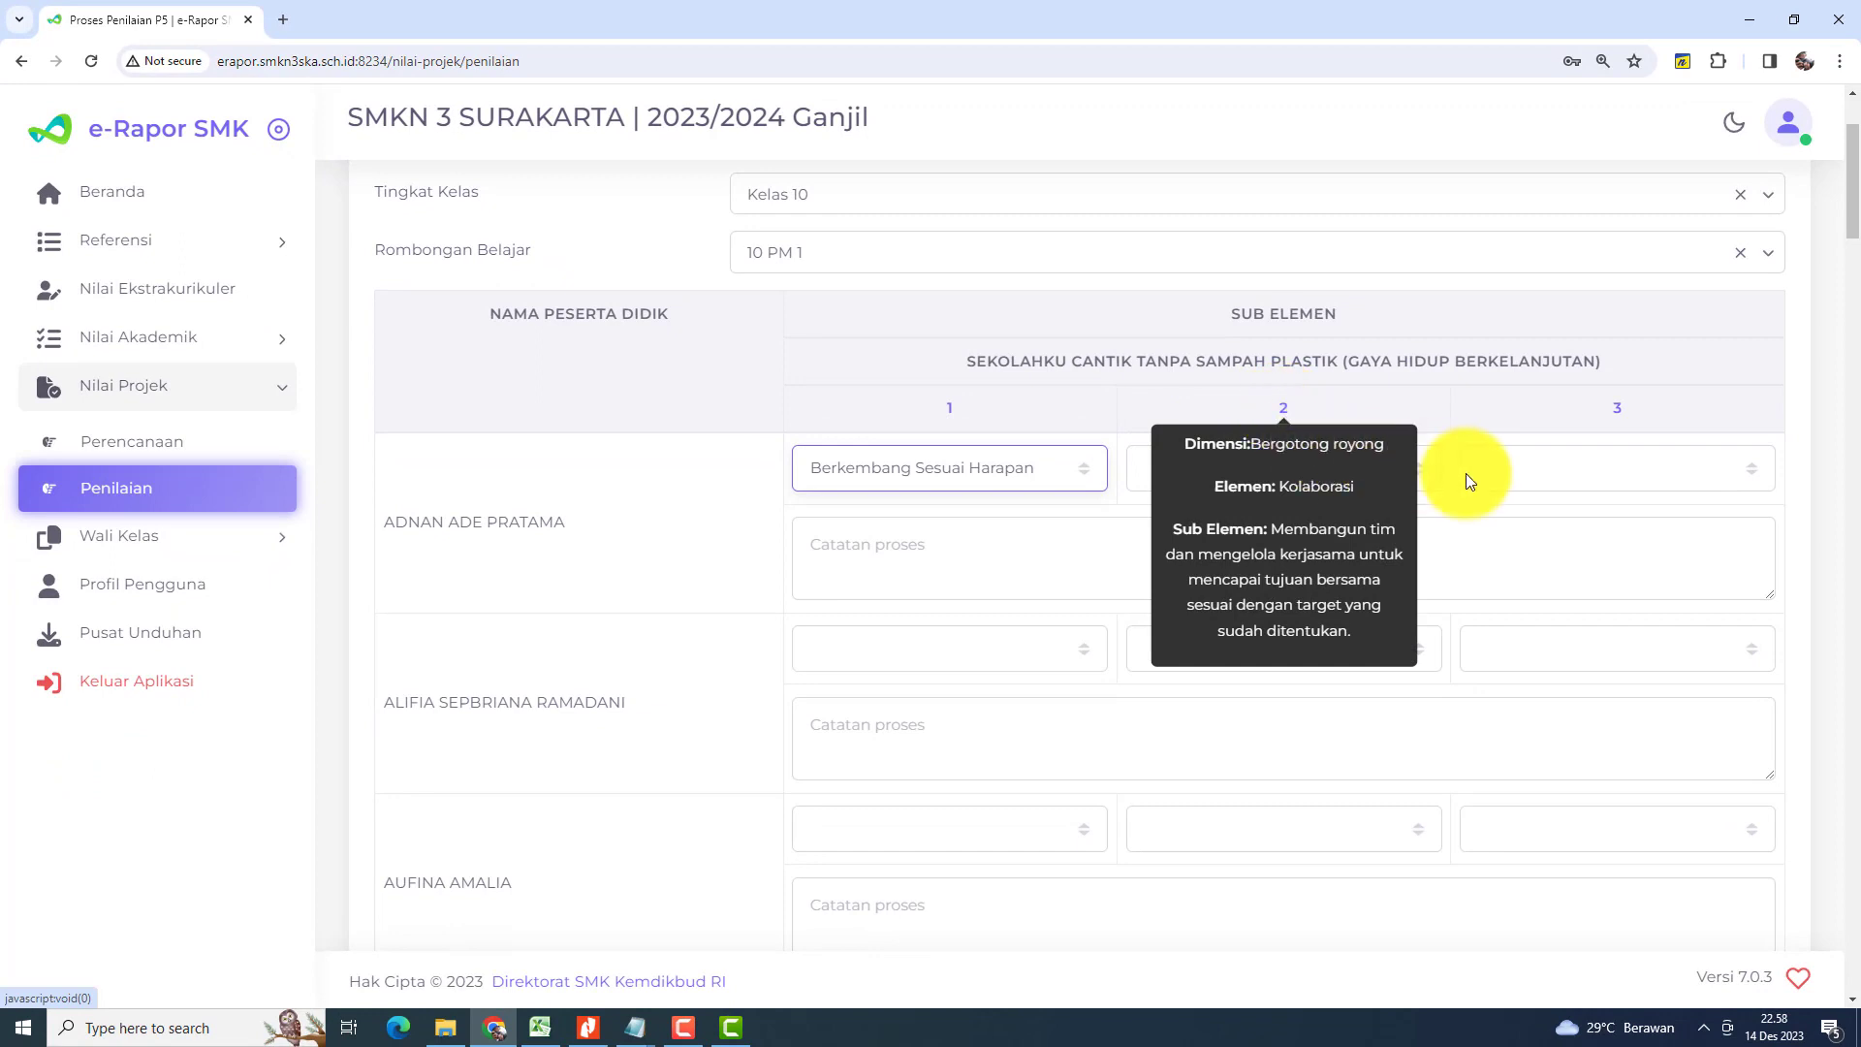
left_click(1418, 469)
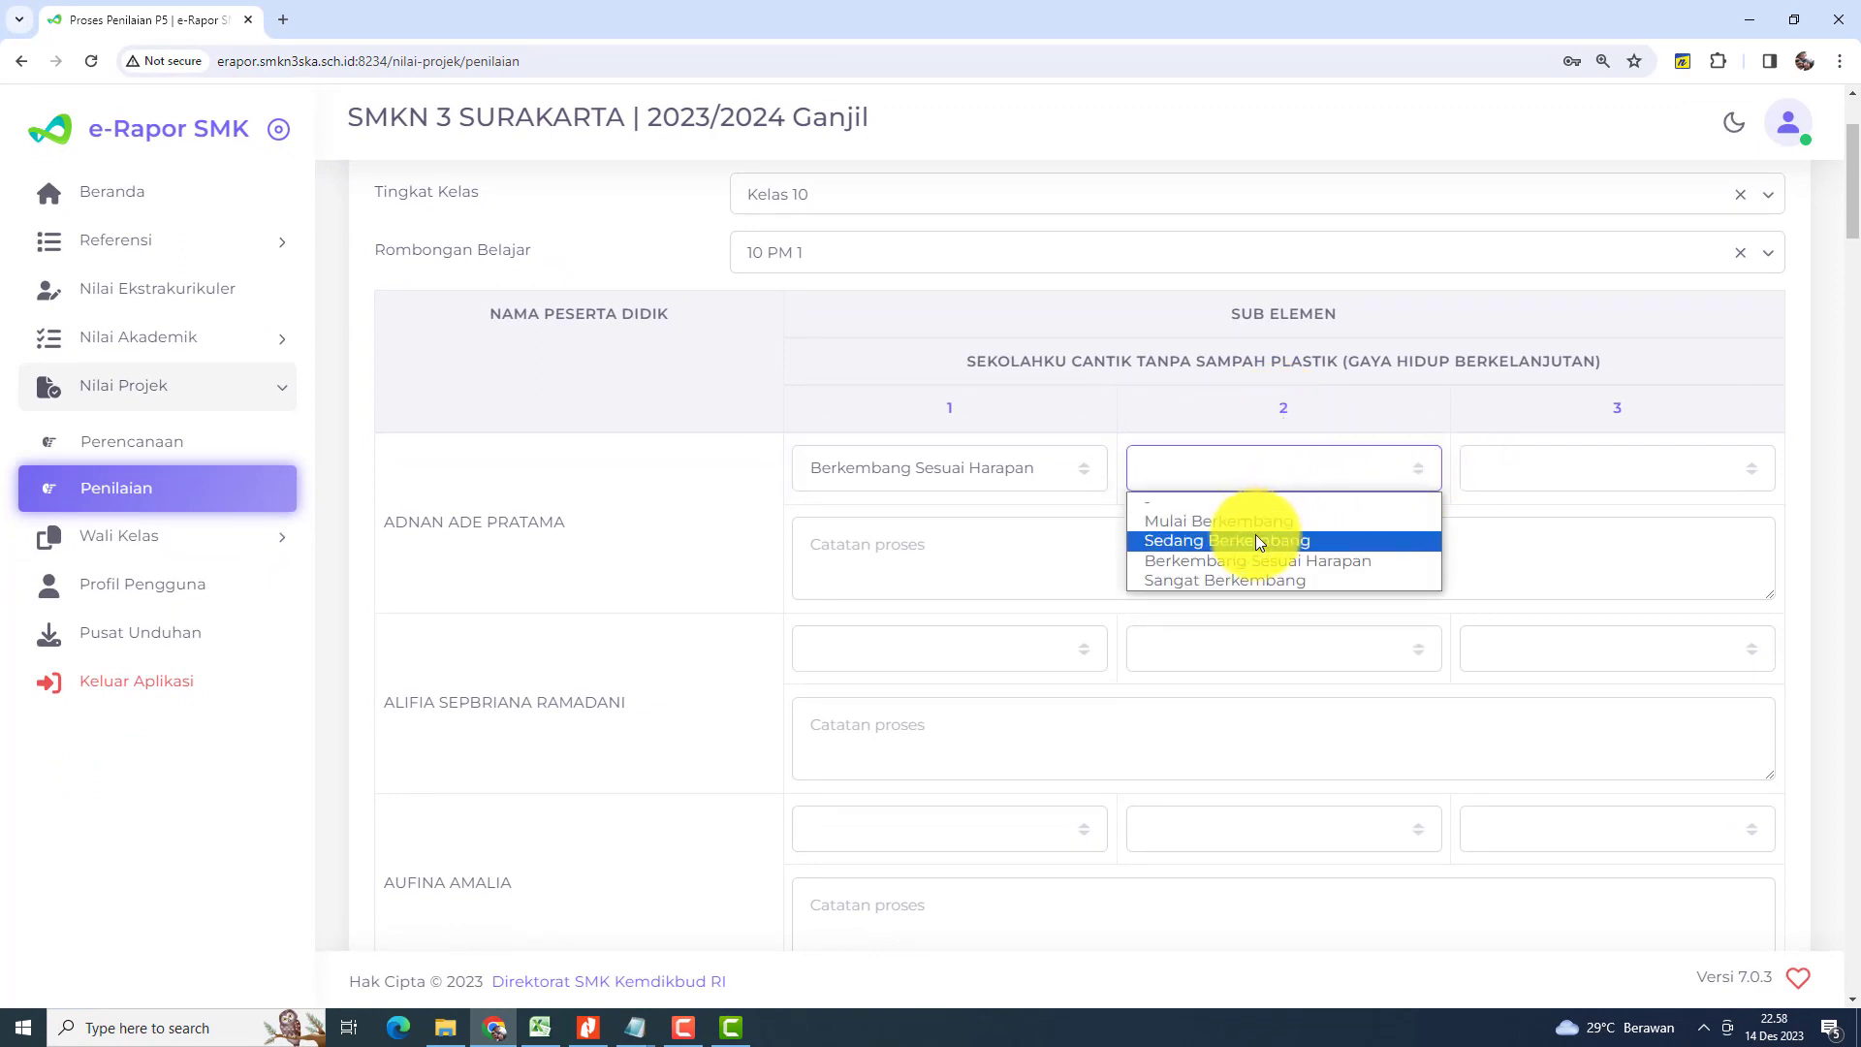
left_click(1256, 584)
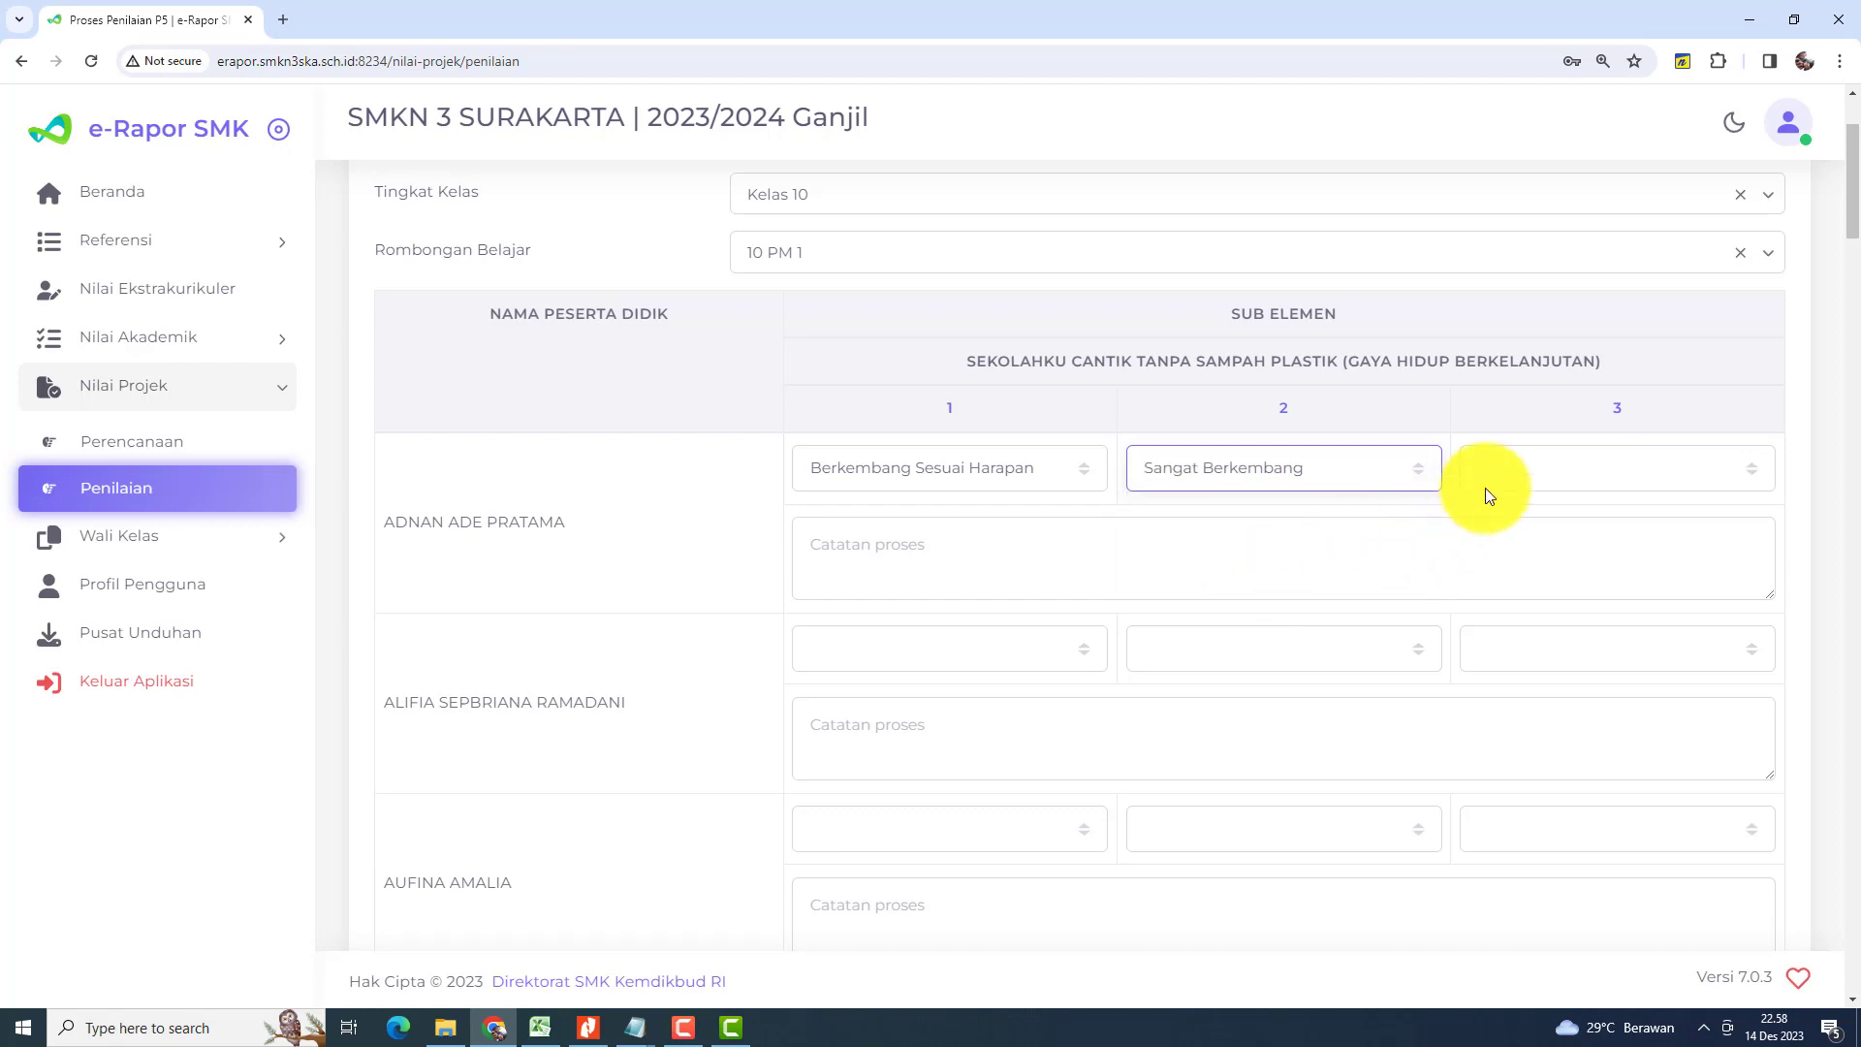
left_click(1756, 470)
left_click(1549, 583)
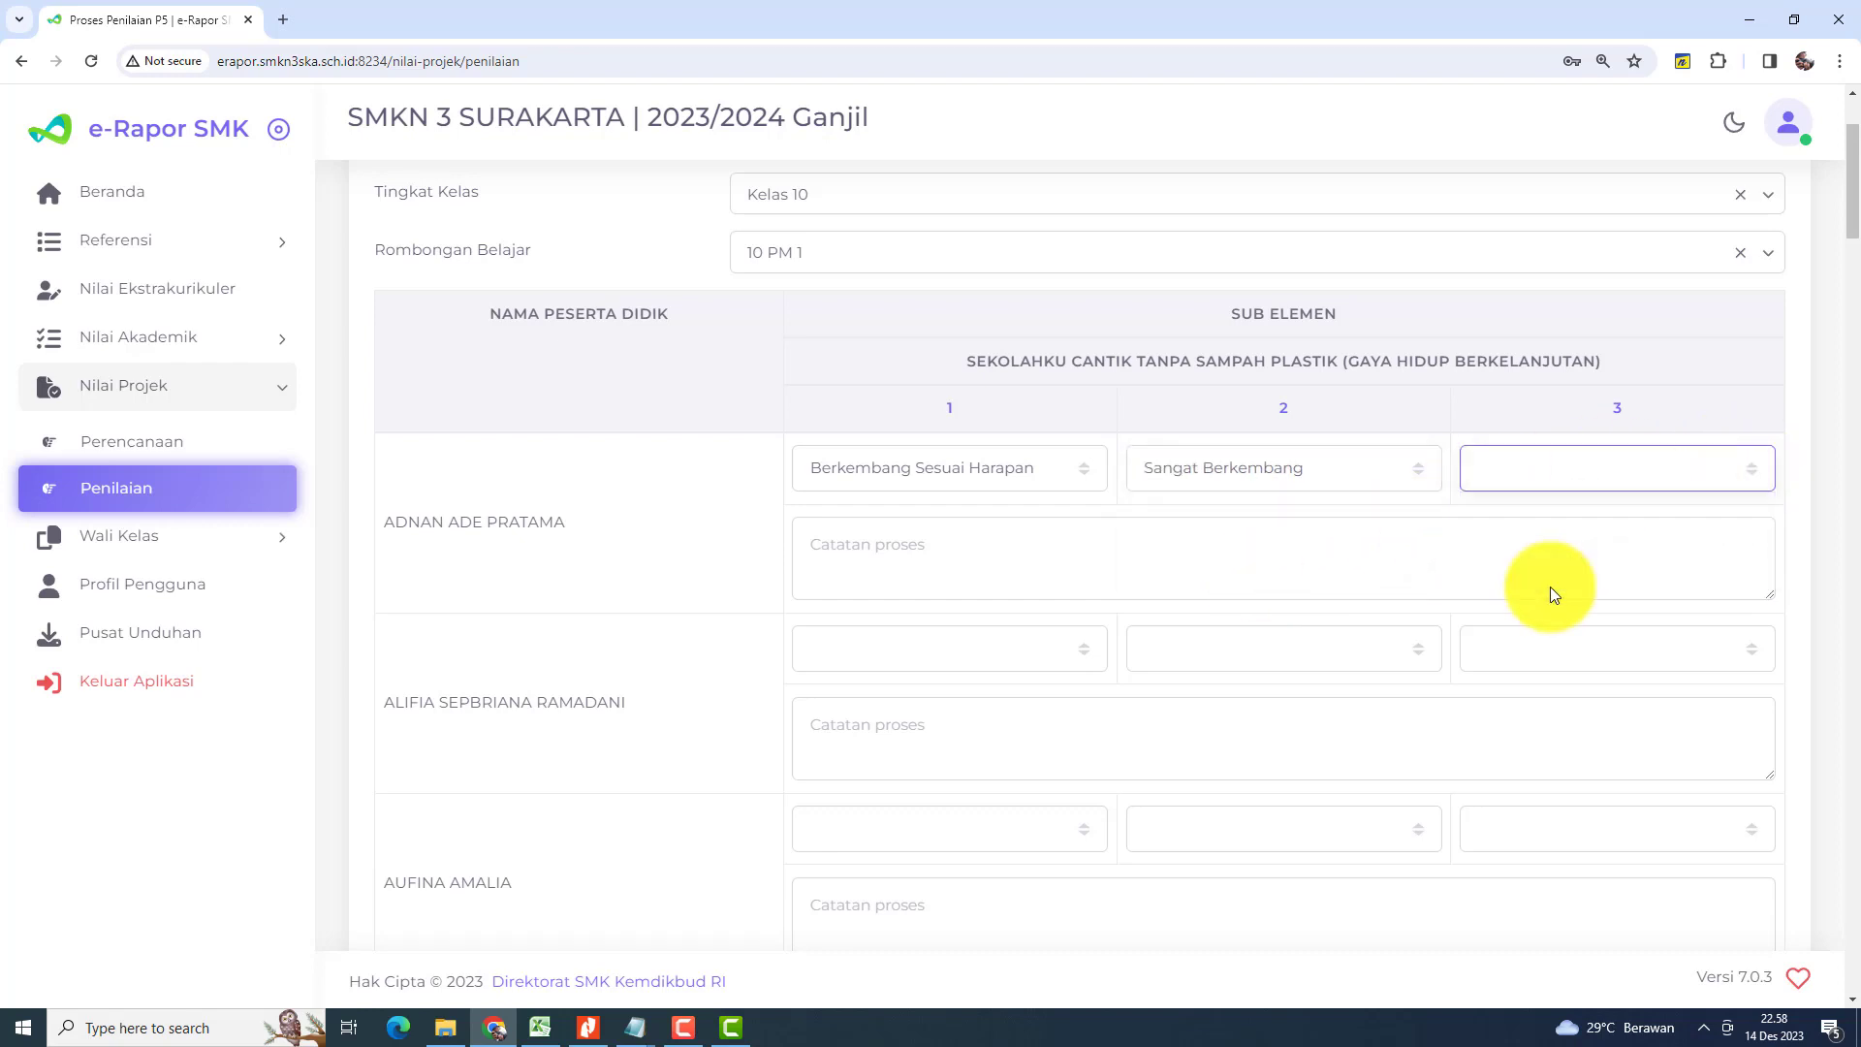
Step: Enter the first student's process note as "Mengikuti kegiatan kampanye dari awal sampai akhir dengan antusias"
left_click(946, 553)
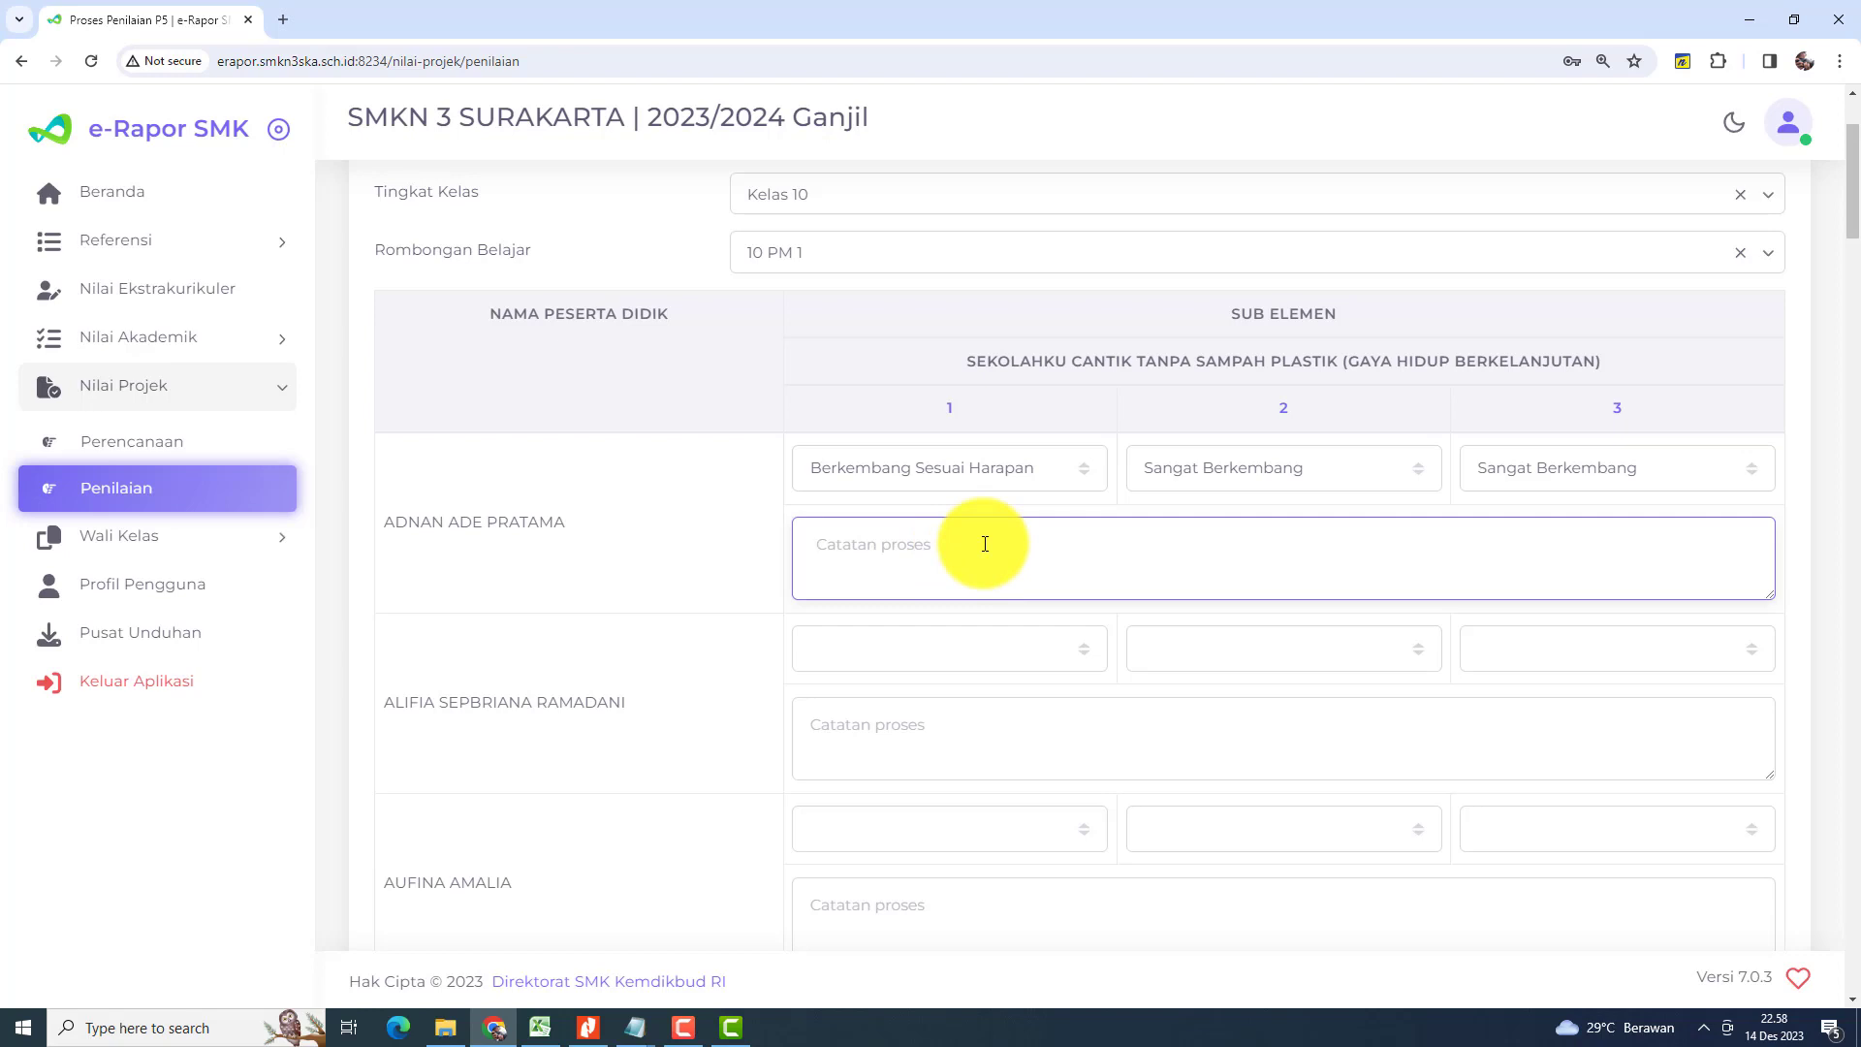
type("mENGIKUTI")
key("BackSpace")
key("BackSpace")
key("BackSpace")
key("BackSpace")
key("BackSpace")
key("BackSpace")
key("BackSpace")
key("BackSpace")
key("BackSpace")
key("BackSpace")
type("Me")
type("ngikuti ")
type("kegiqta")
type("atan ")
type("kampanye ")
type("dari ")
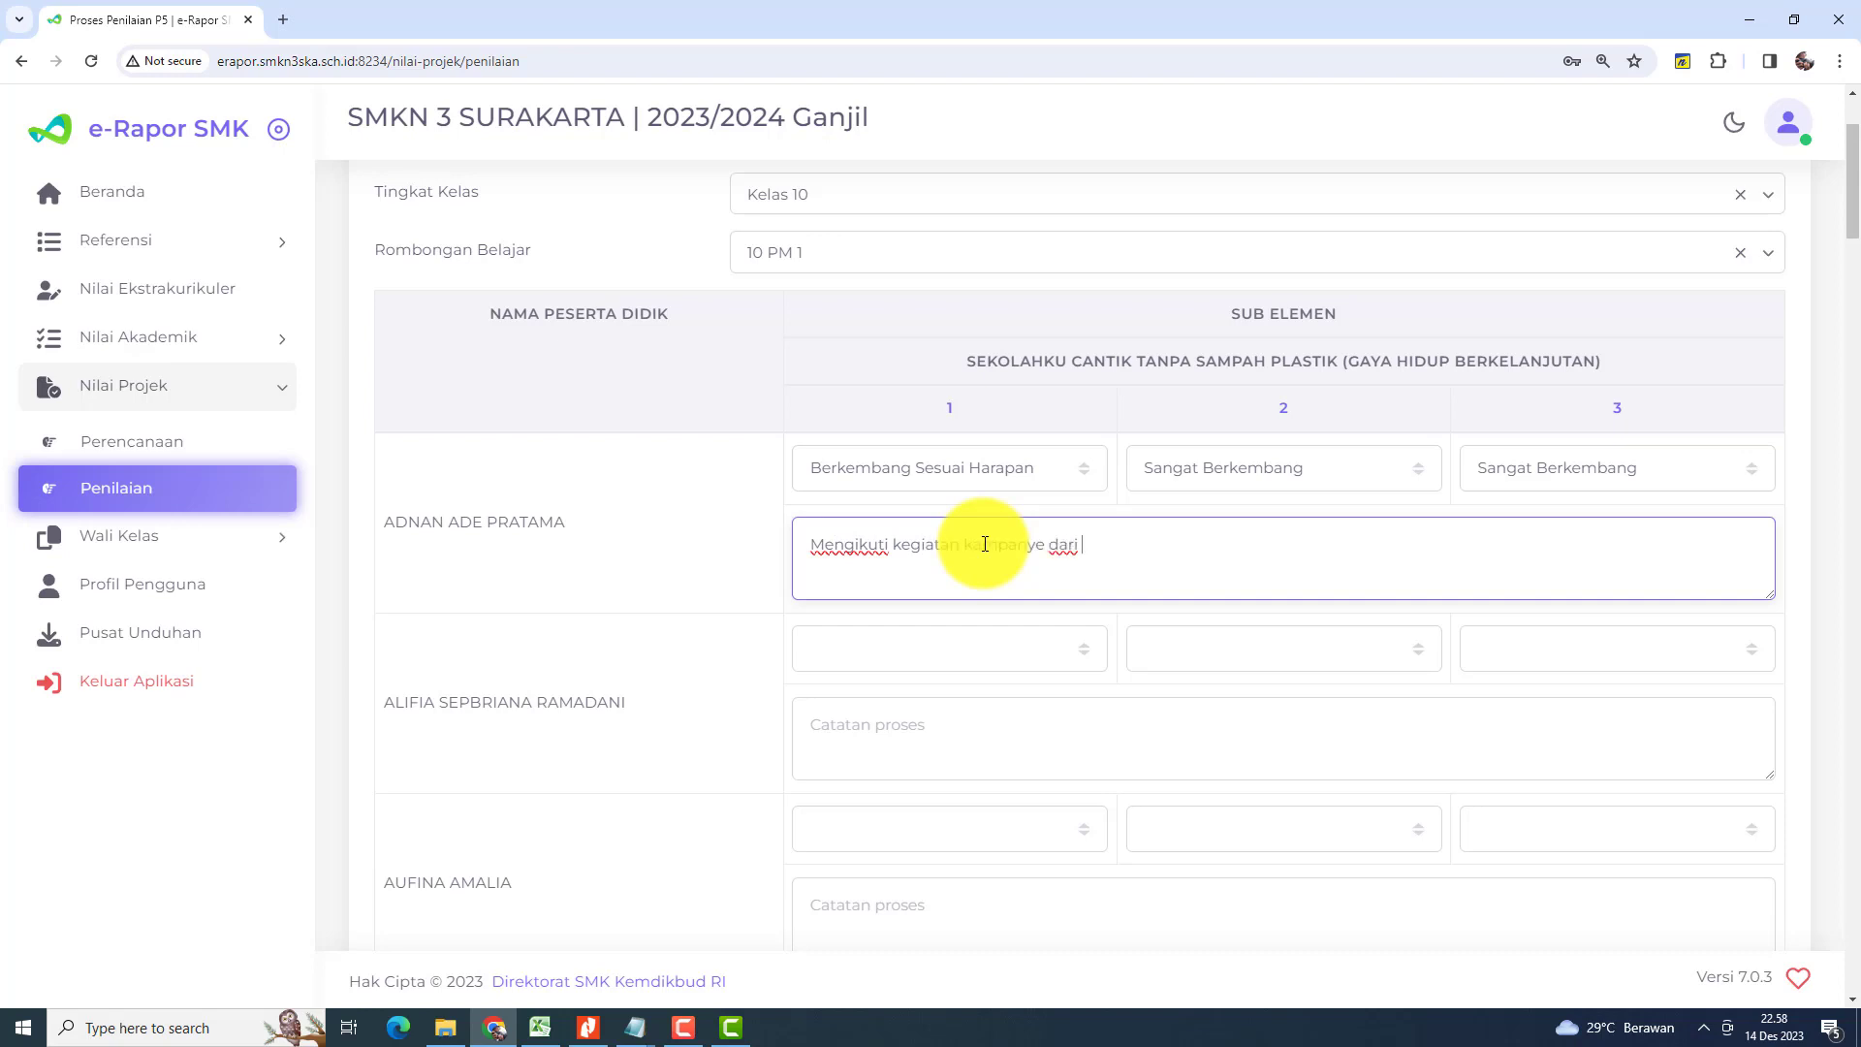
type("awal sampai akhir dengan antusias")
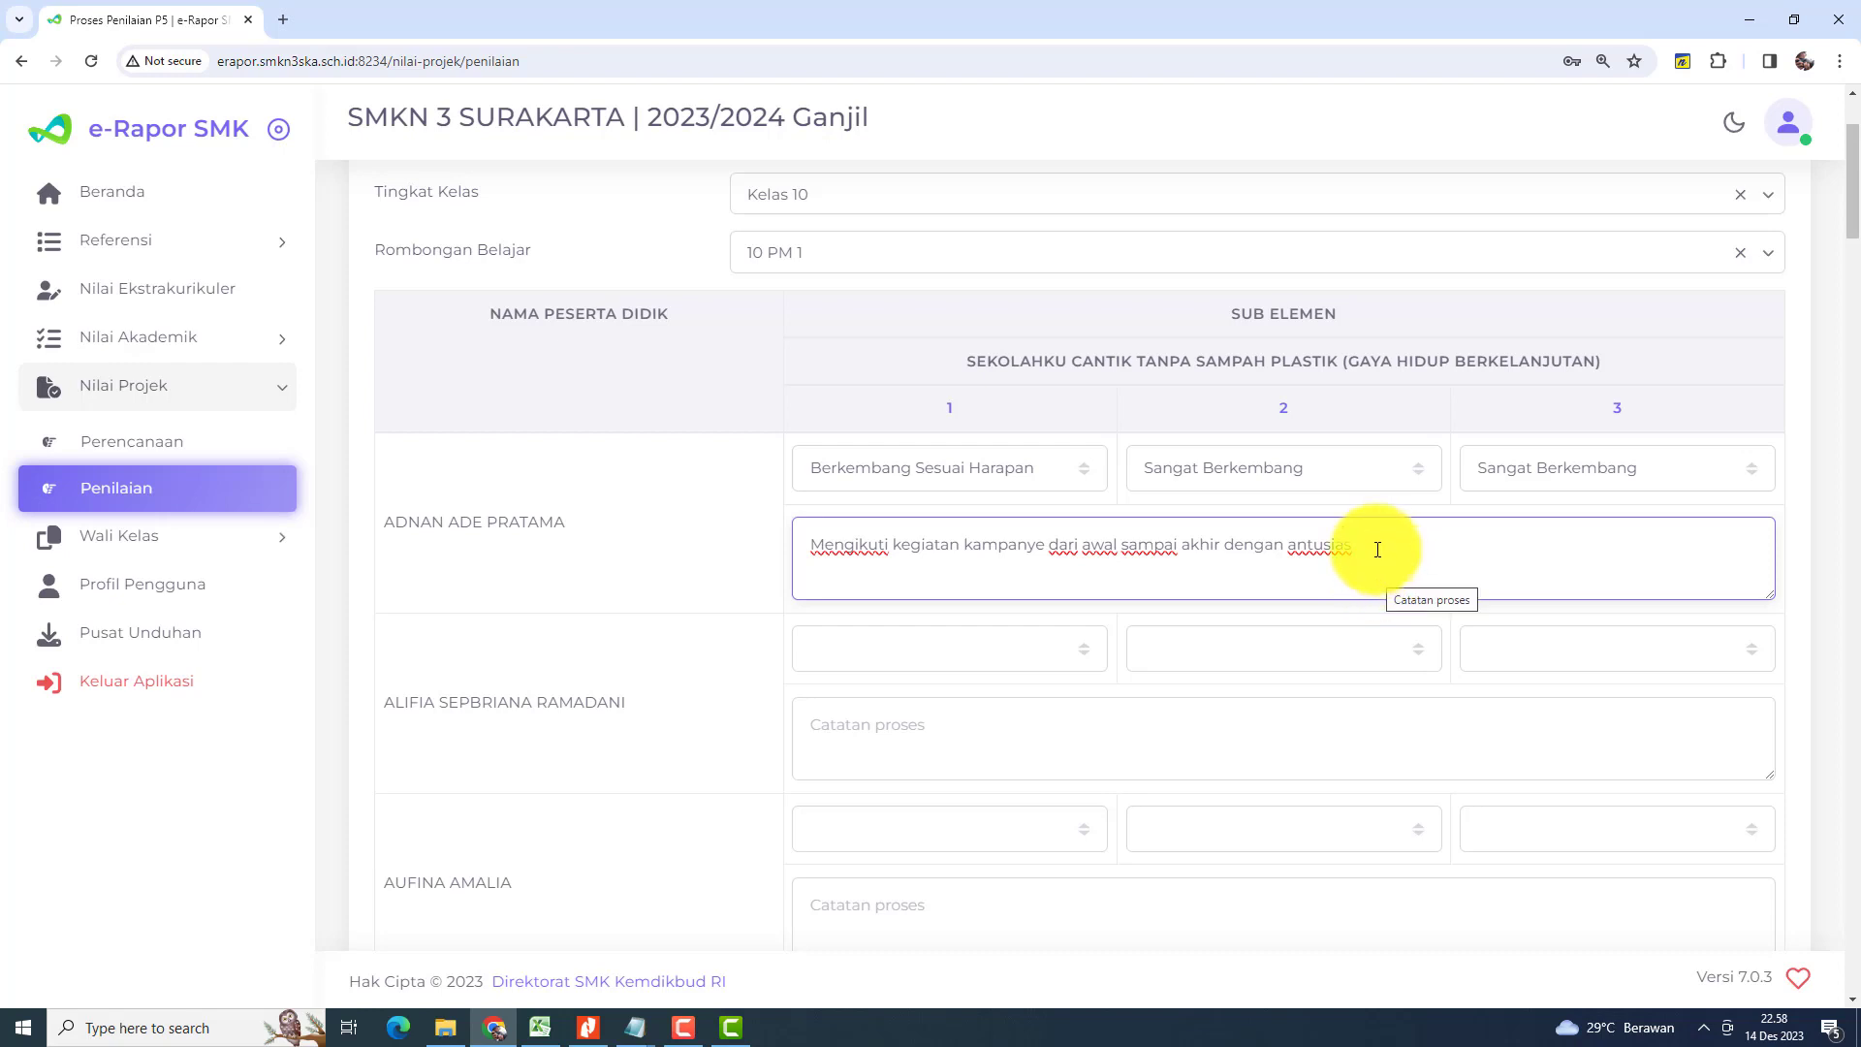
Step: Rate the second student's sub-elements 1, 2 and 3 as Sangat Berkembang
left_click(1097, 648)
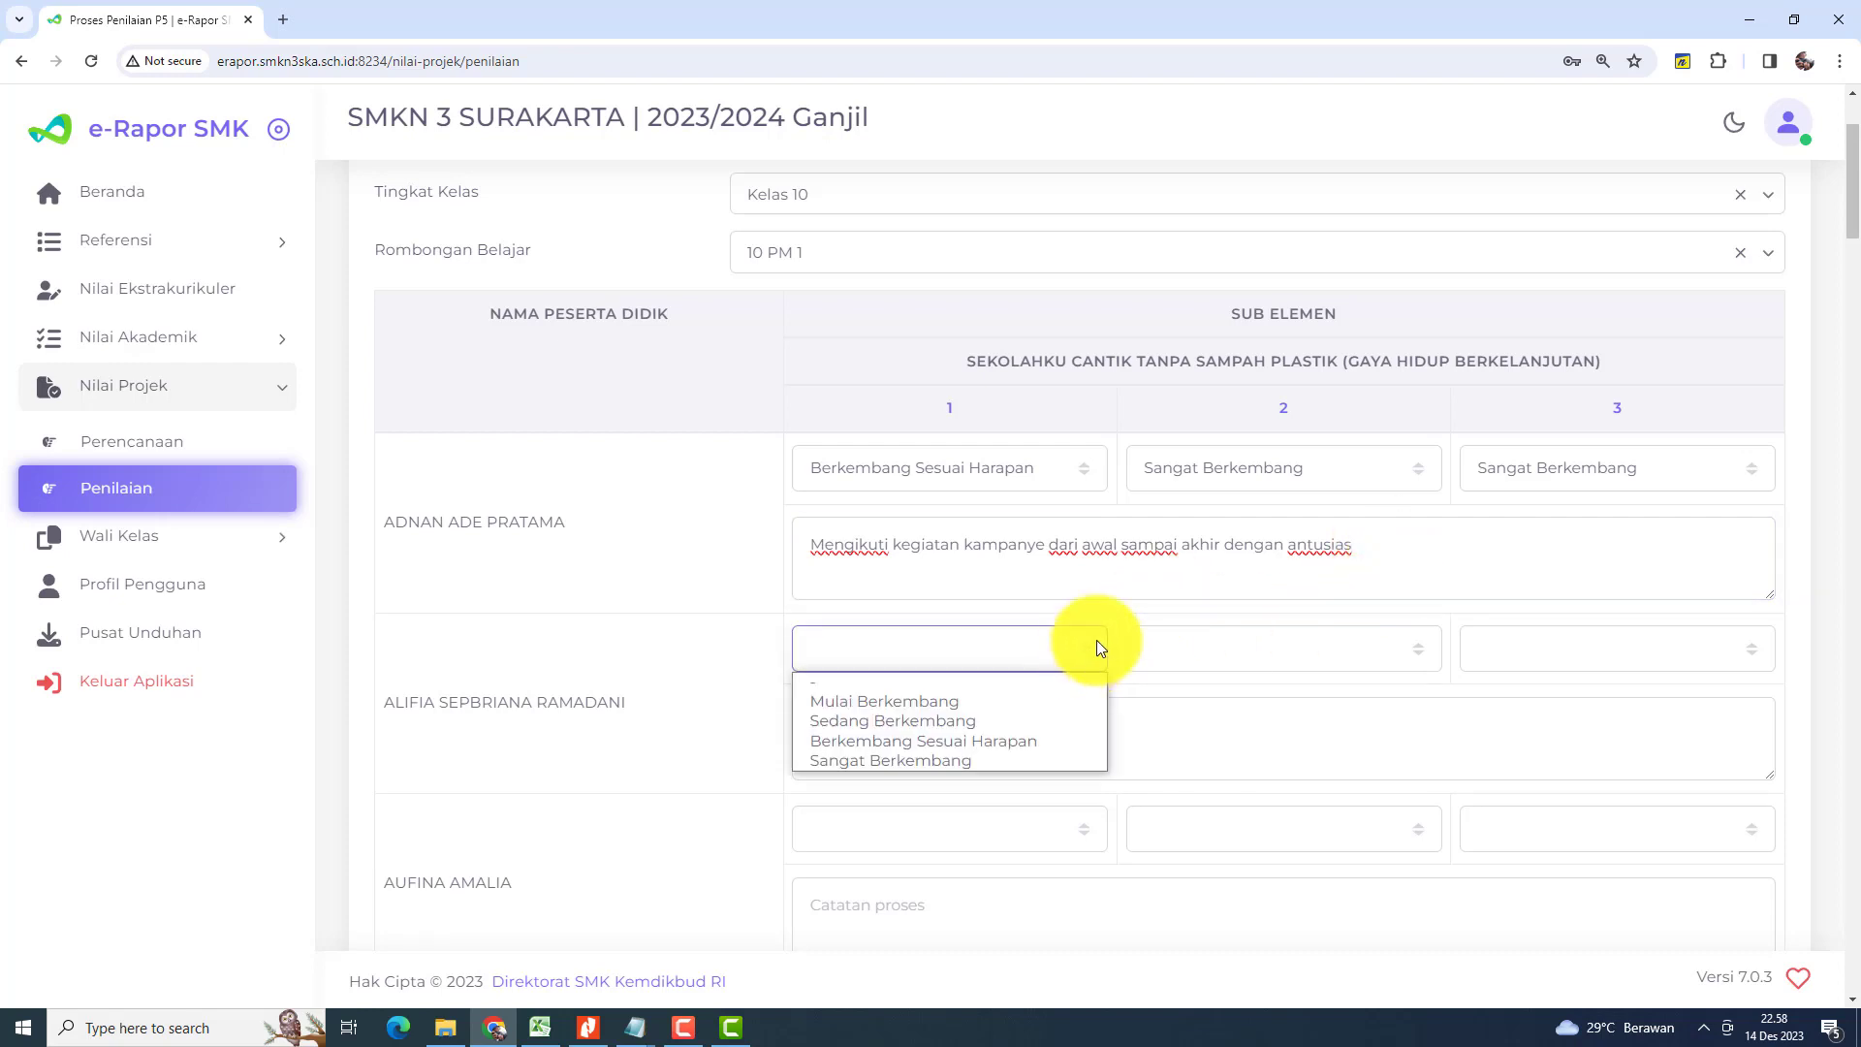
left_click(906, 760)
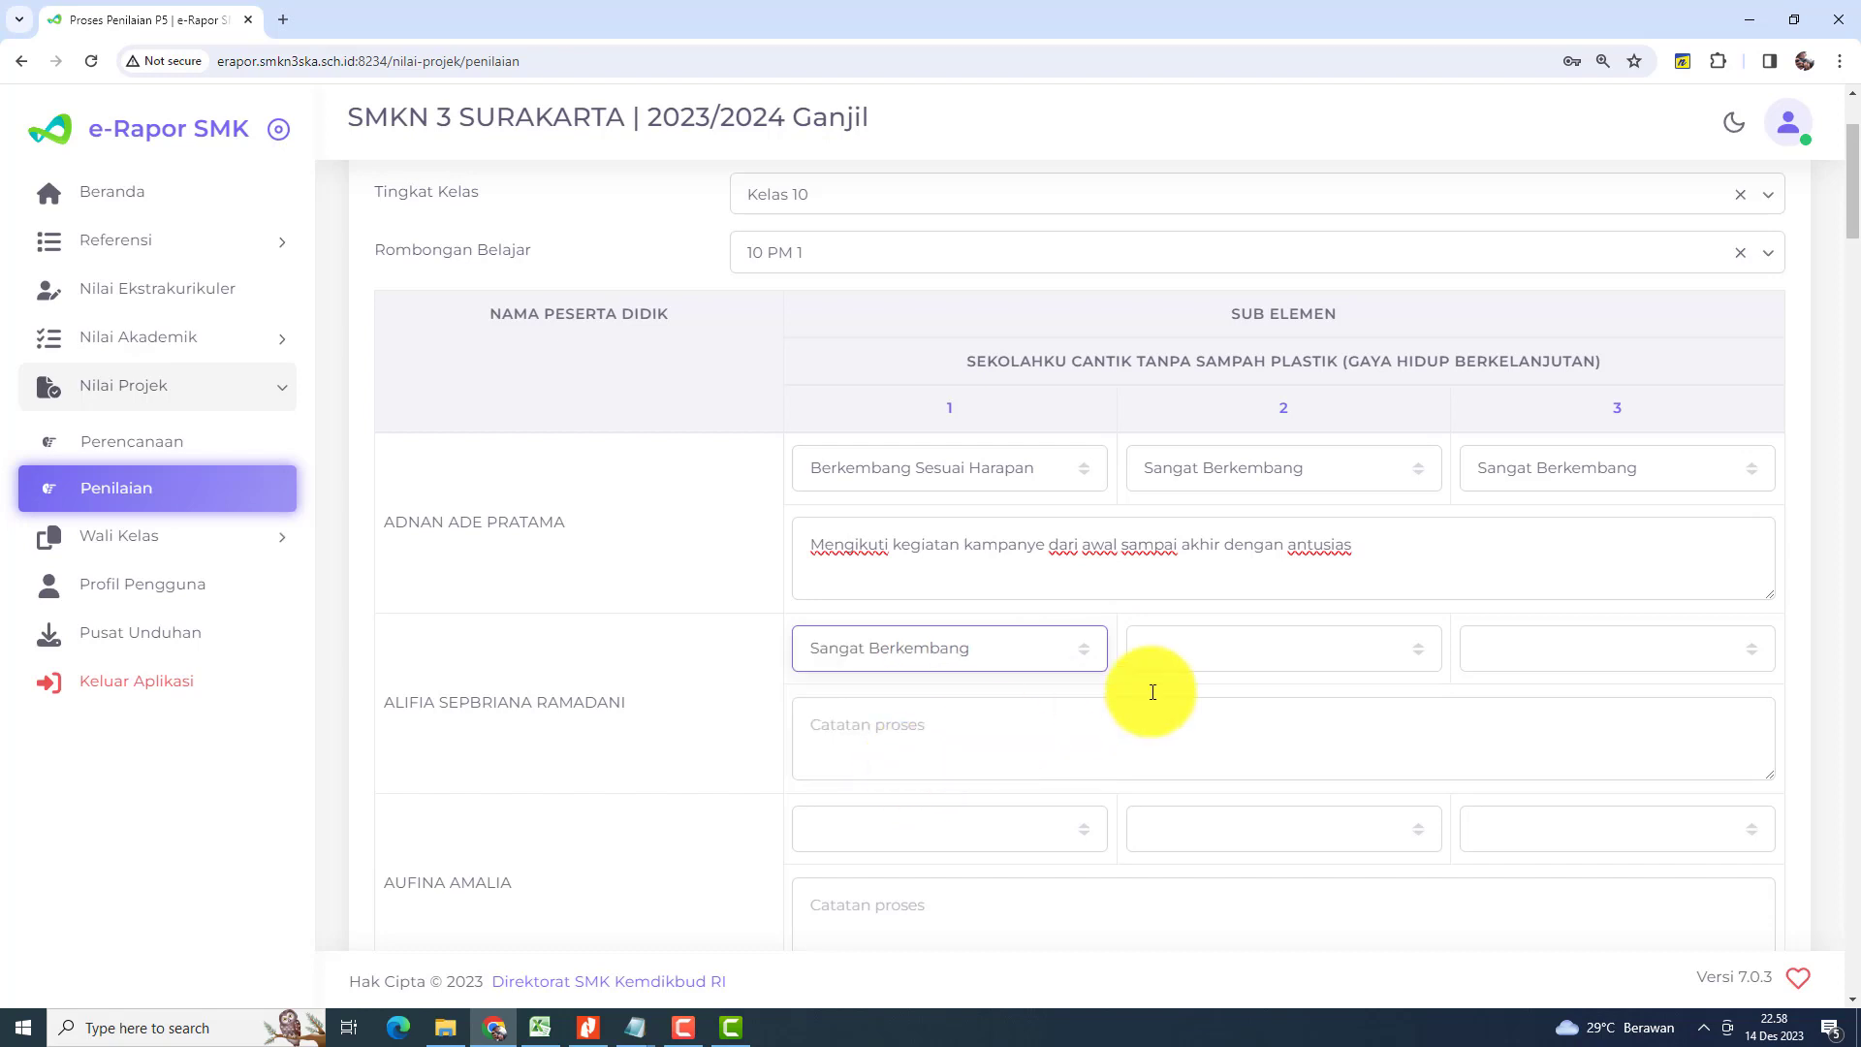
left_click(1415, 648)
left_click(1258, 760)
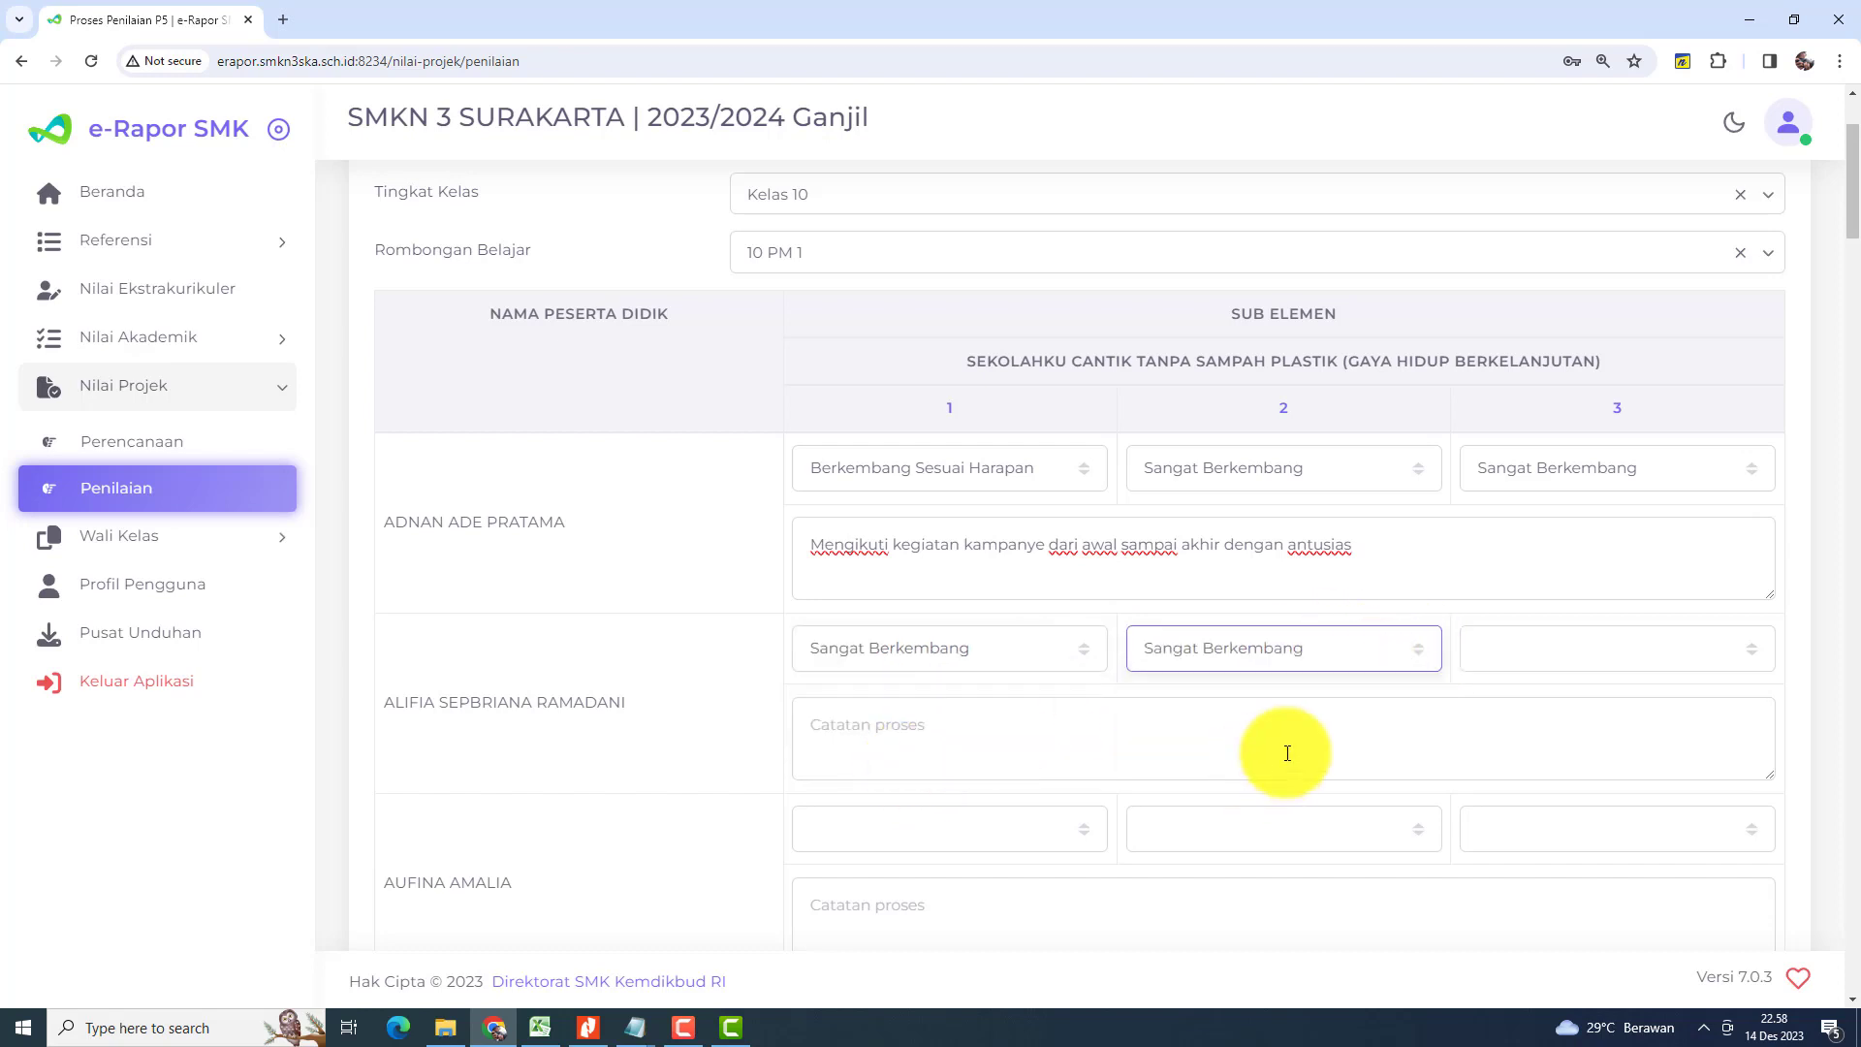
left_click(1744, 658)
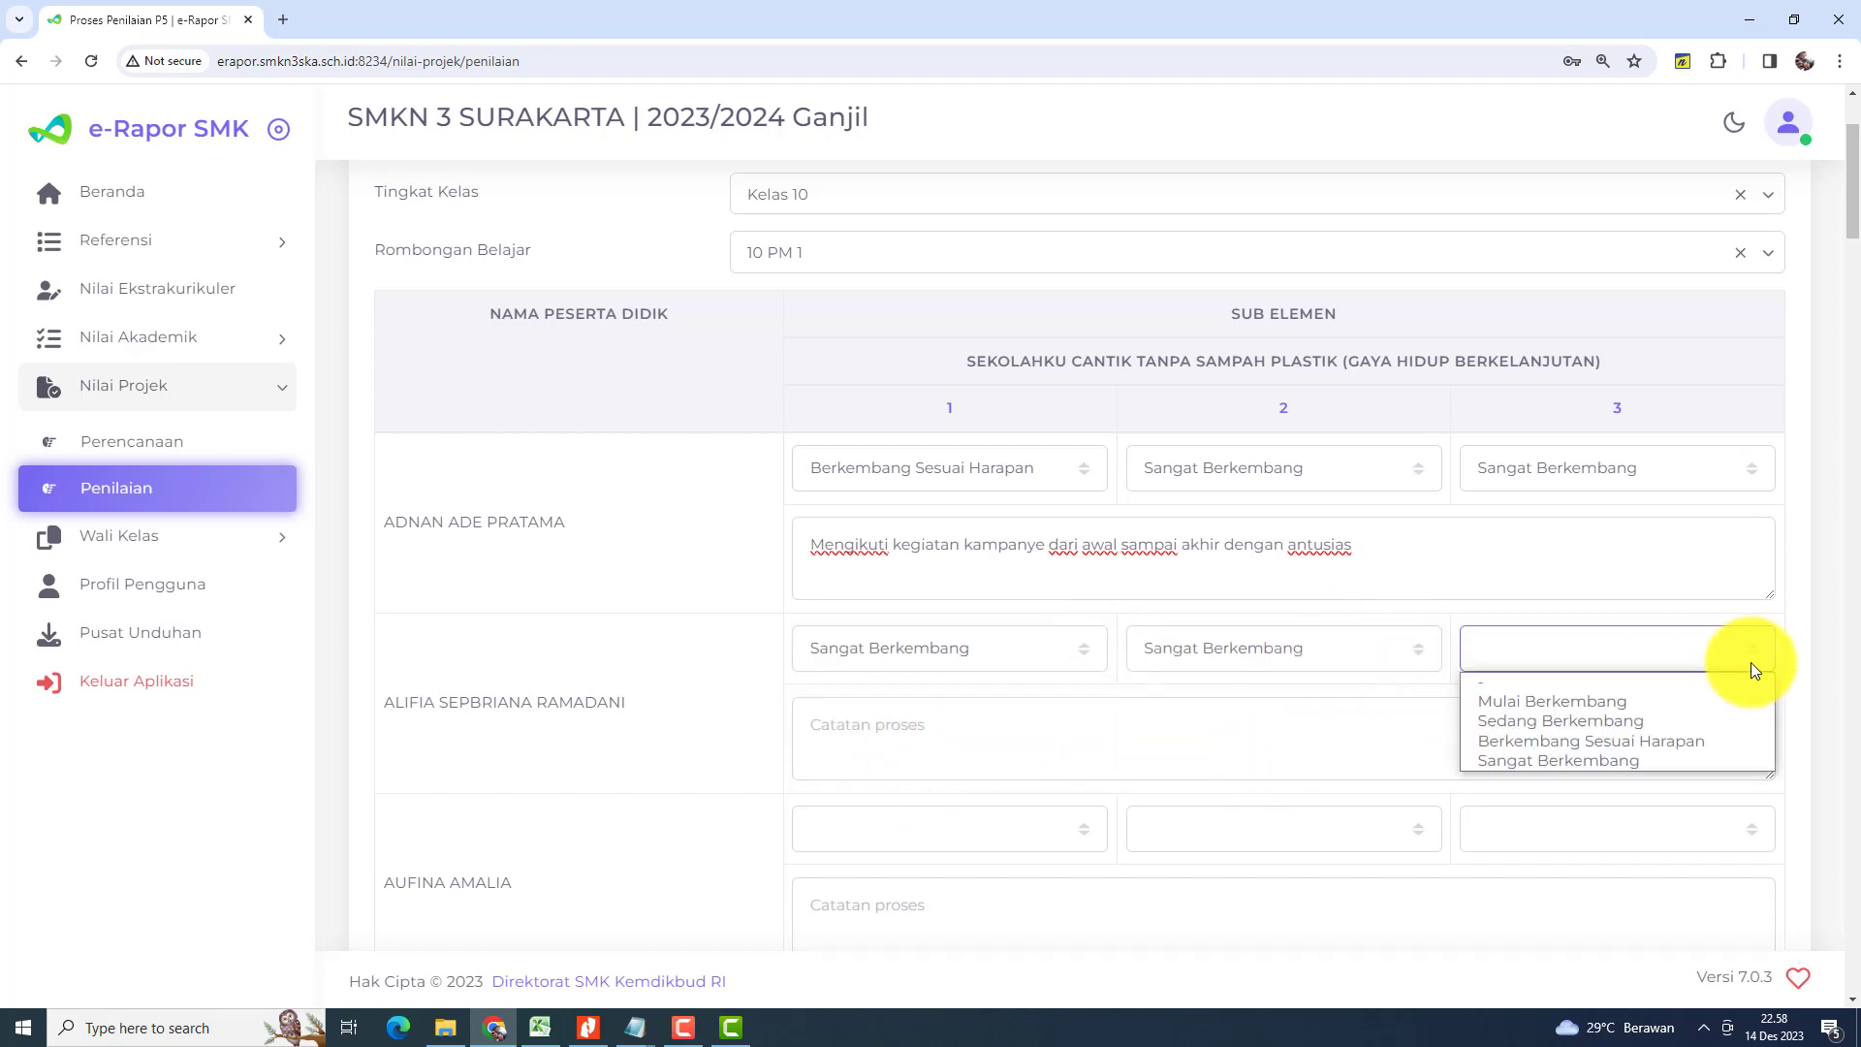
left_click(1566, 762)
Step: Copy the first student's process note into the second student's process note
left_click(922, 731)
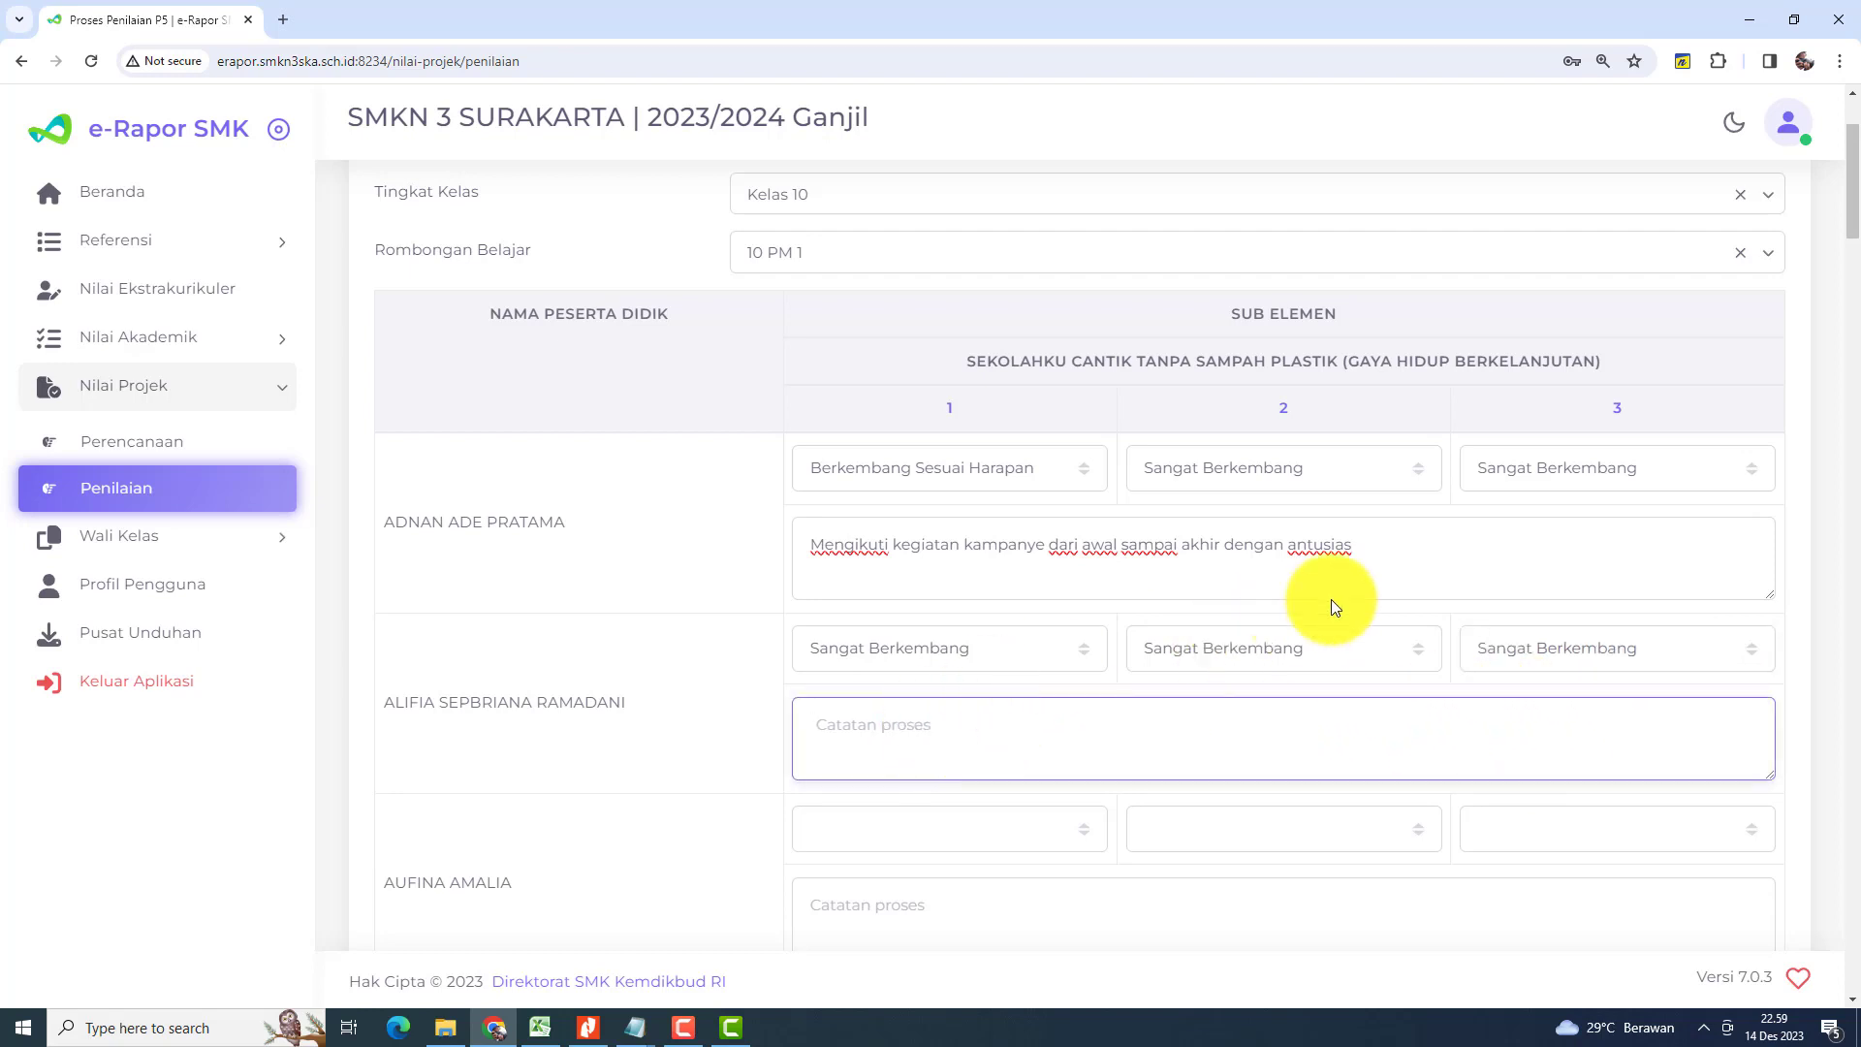
left_click_drag(1379, 553, 789, 552)
key("ctrl+c")
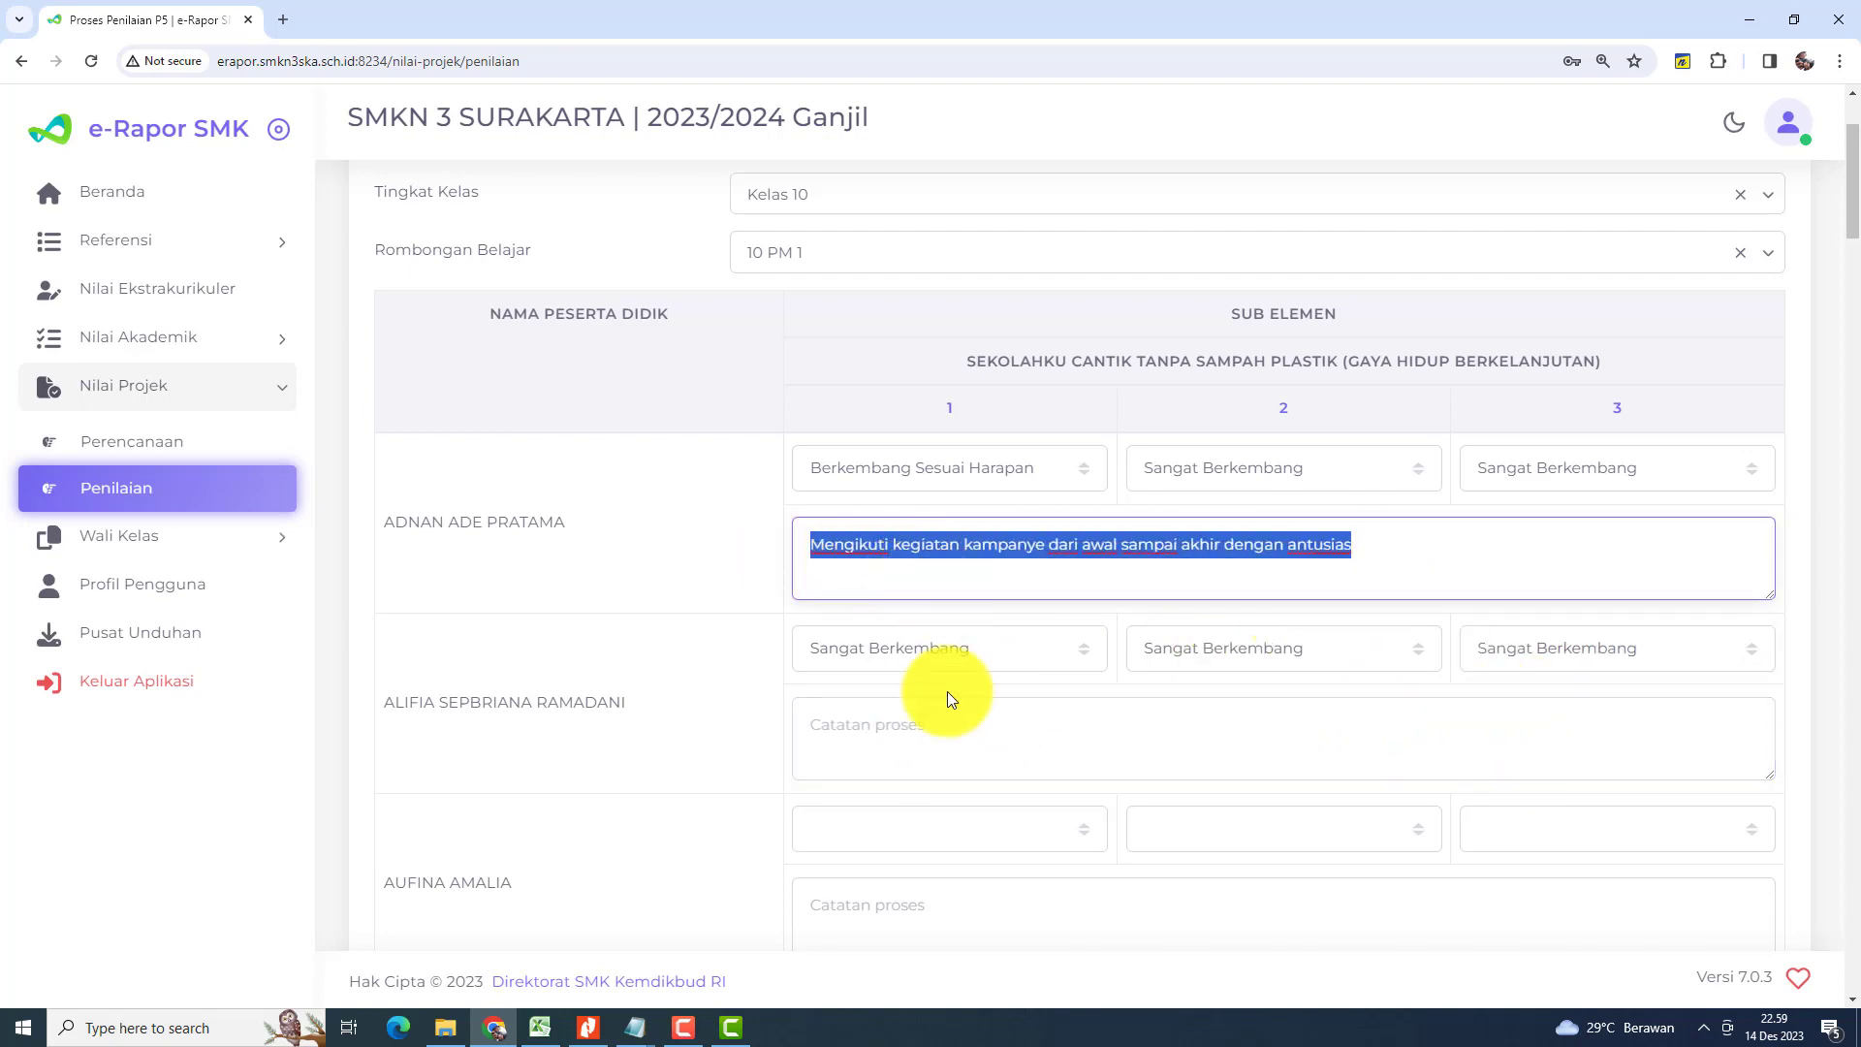
left_click(936, 719)
key("ctrl+v")
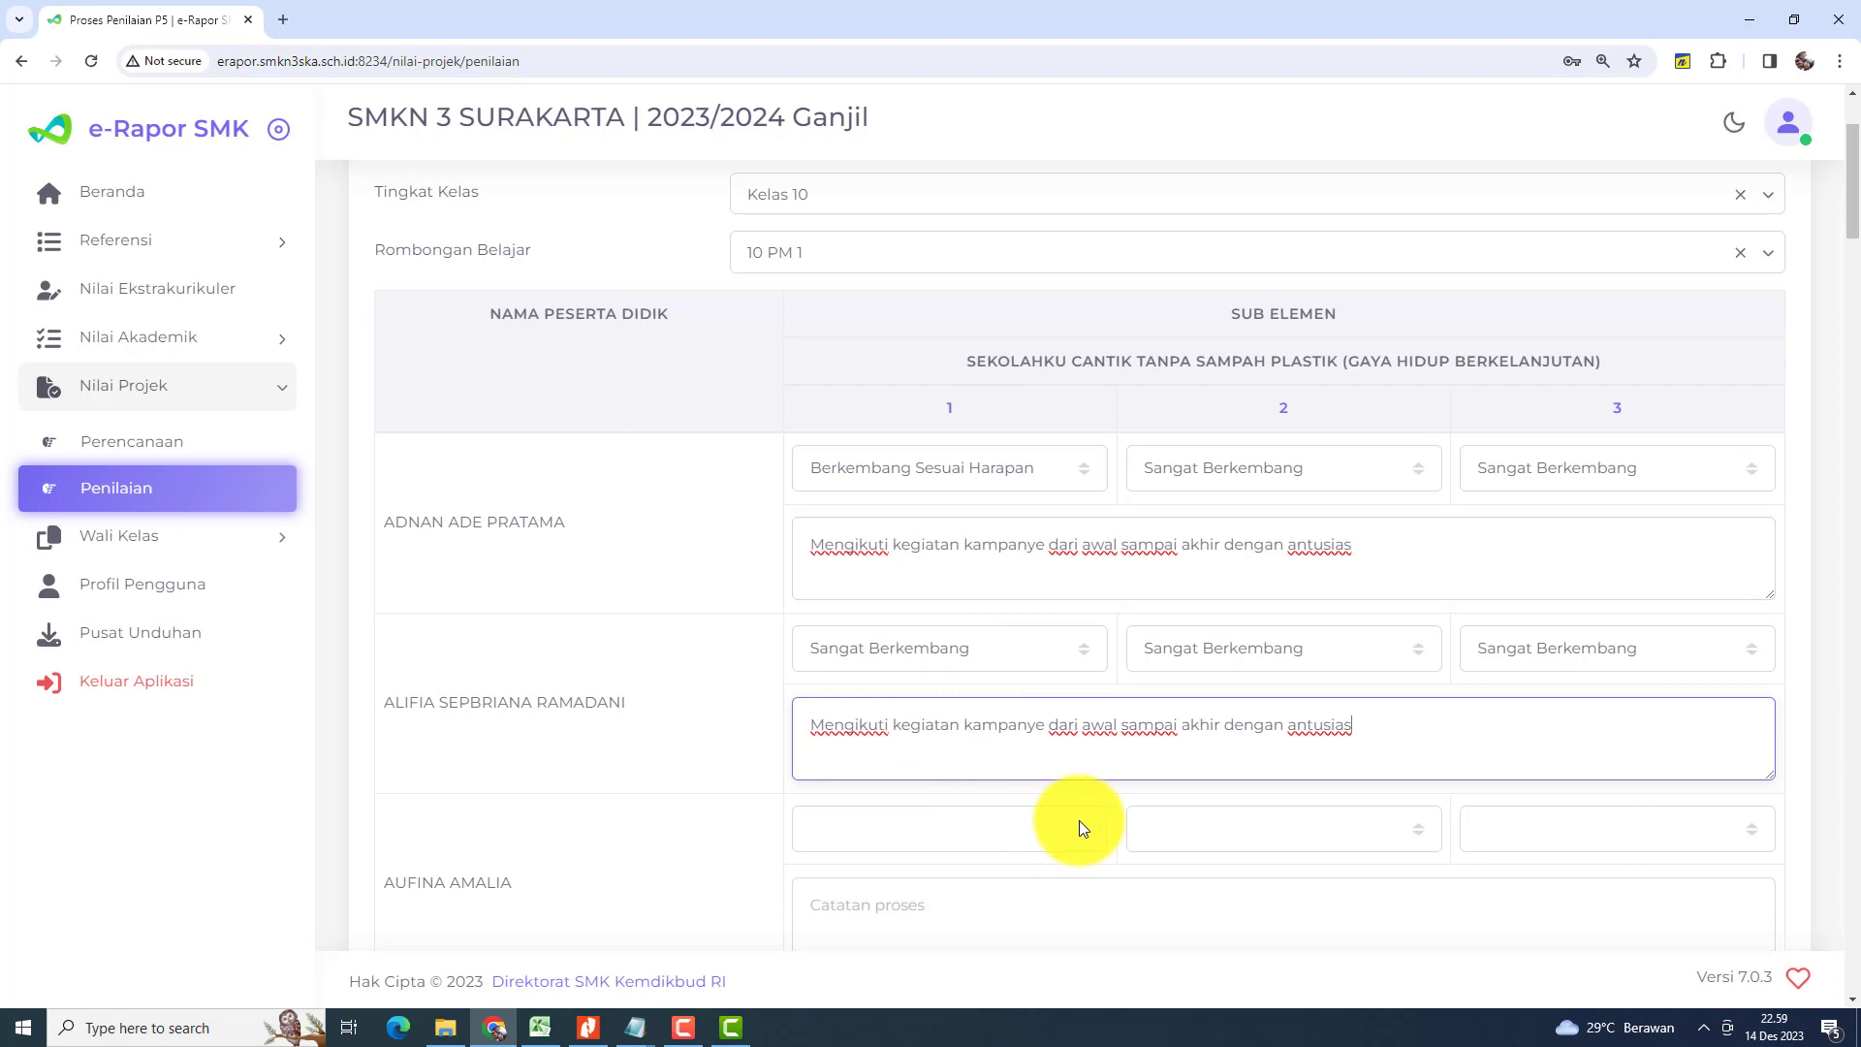
Step: Switch to the Excel rubric, maximize it, and examine the student name rows and the rating columns for each sub-element
left_click(539, 1029)
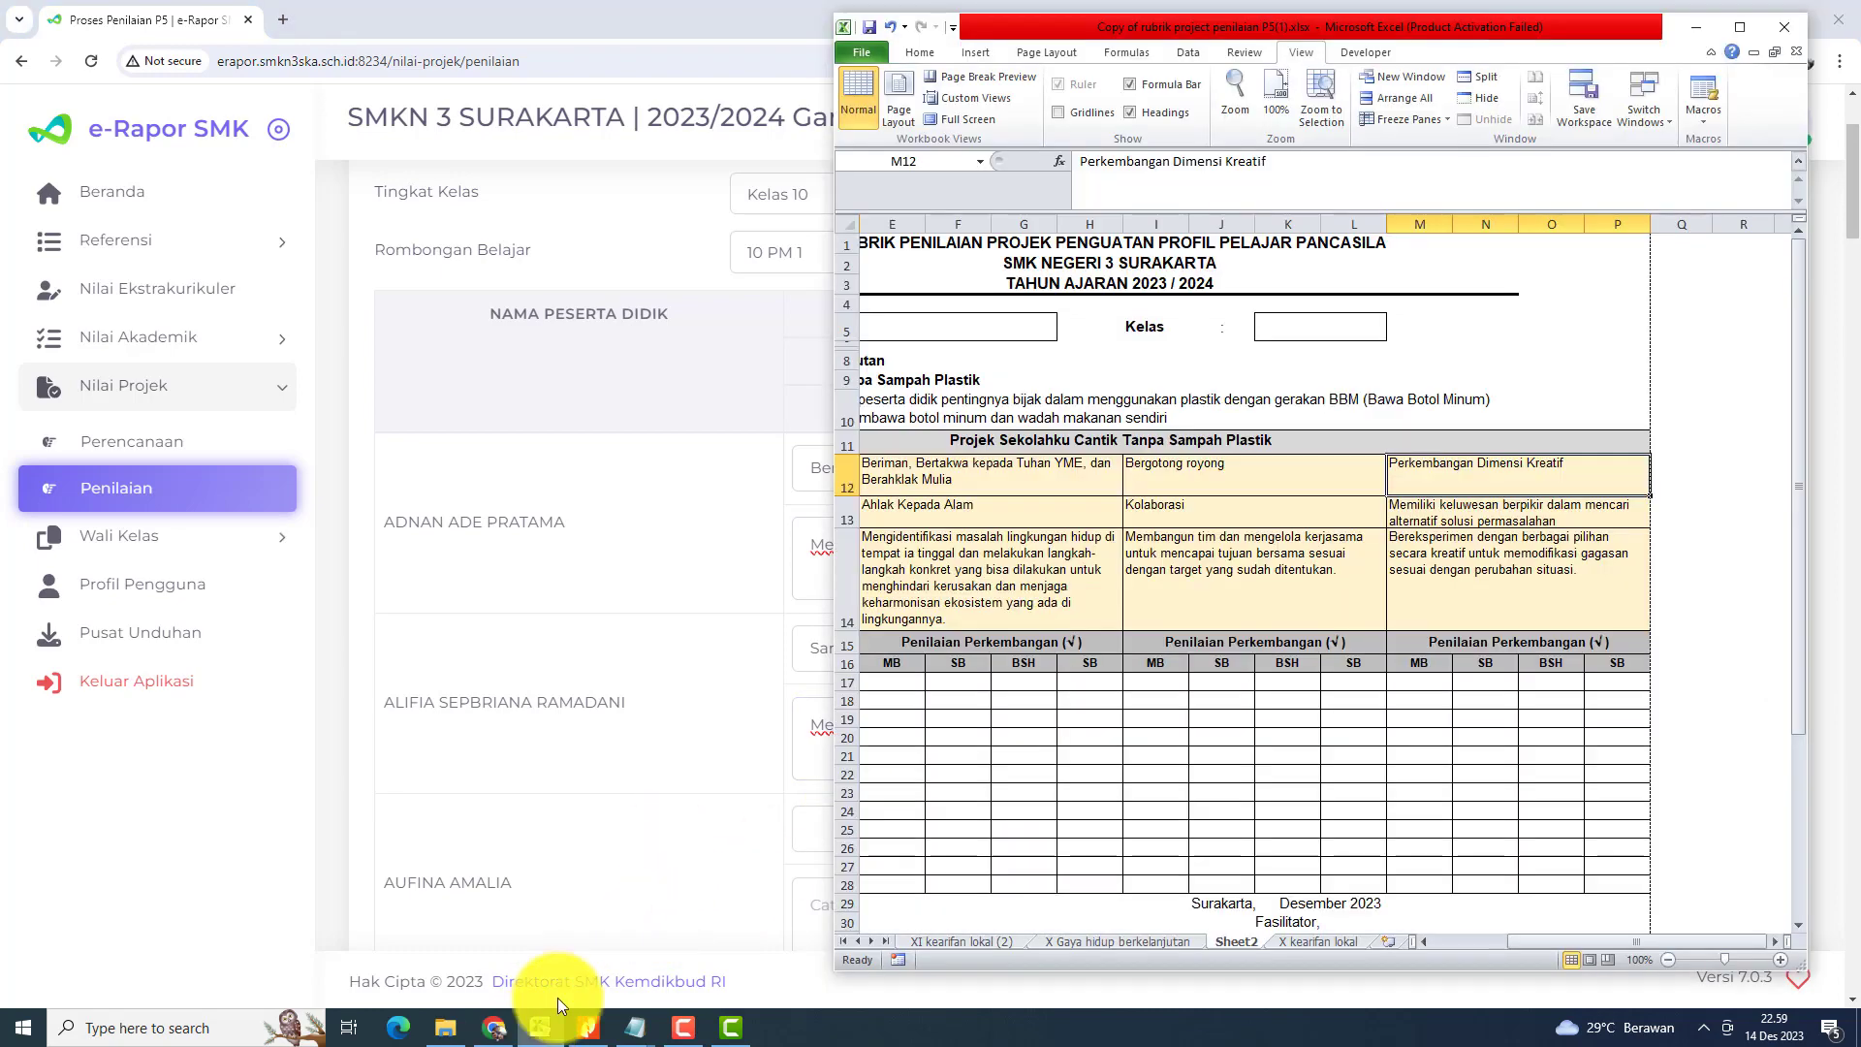
left_click(1739, 27)
left_click(1218, 563)
left_click_drag(1270, 975, 1108, 978)
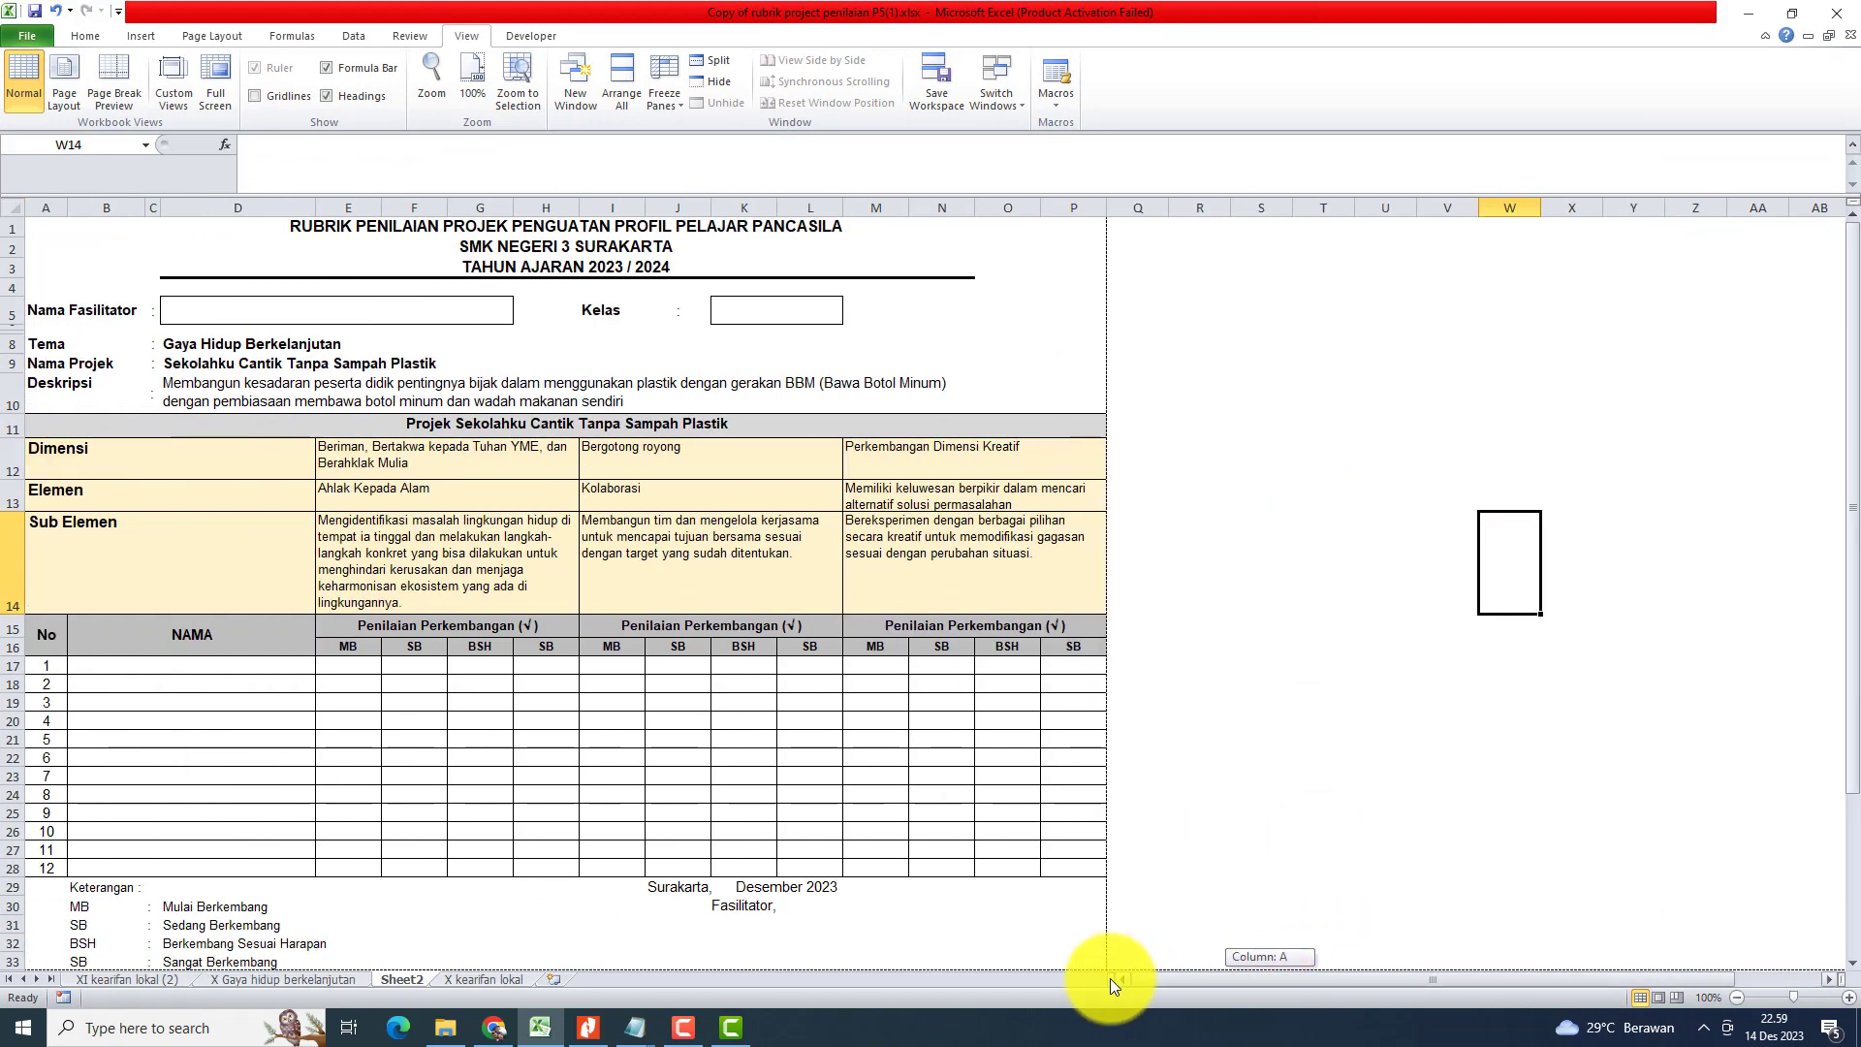
left_click(144, 670)
left_click_drag(143, 670, 177, 872)
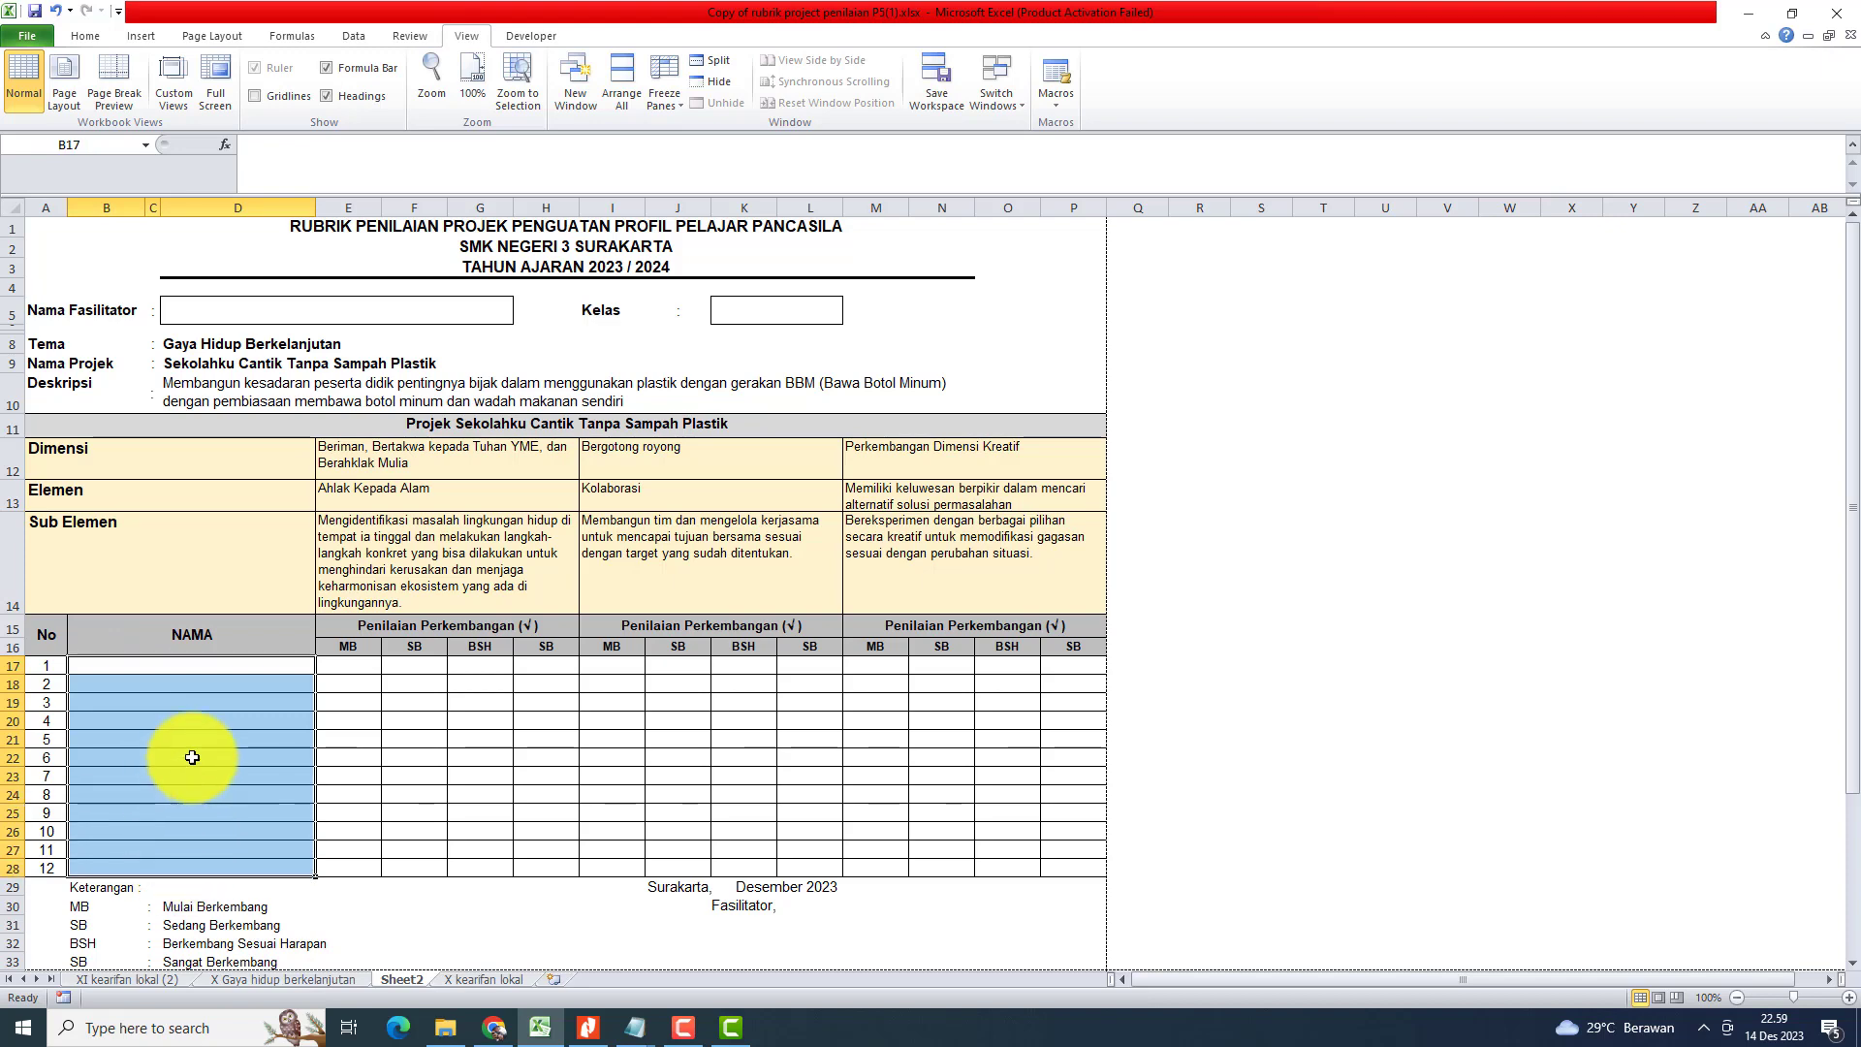
left_click(231, 666)
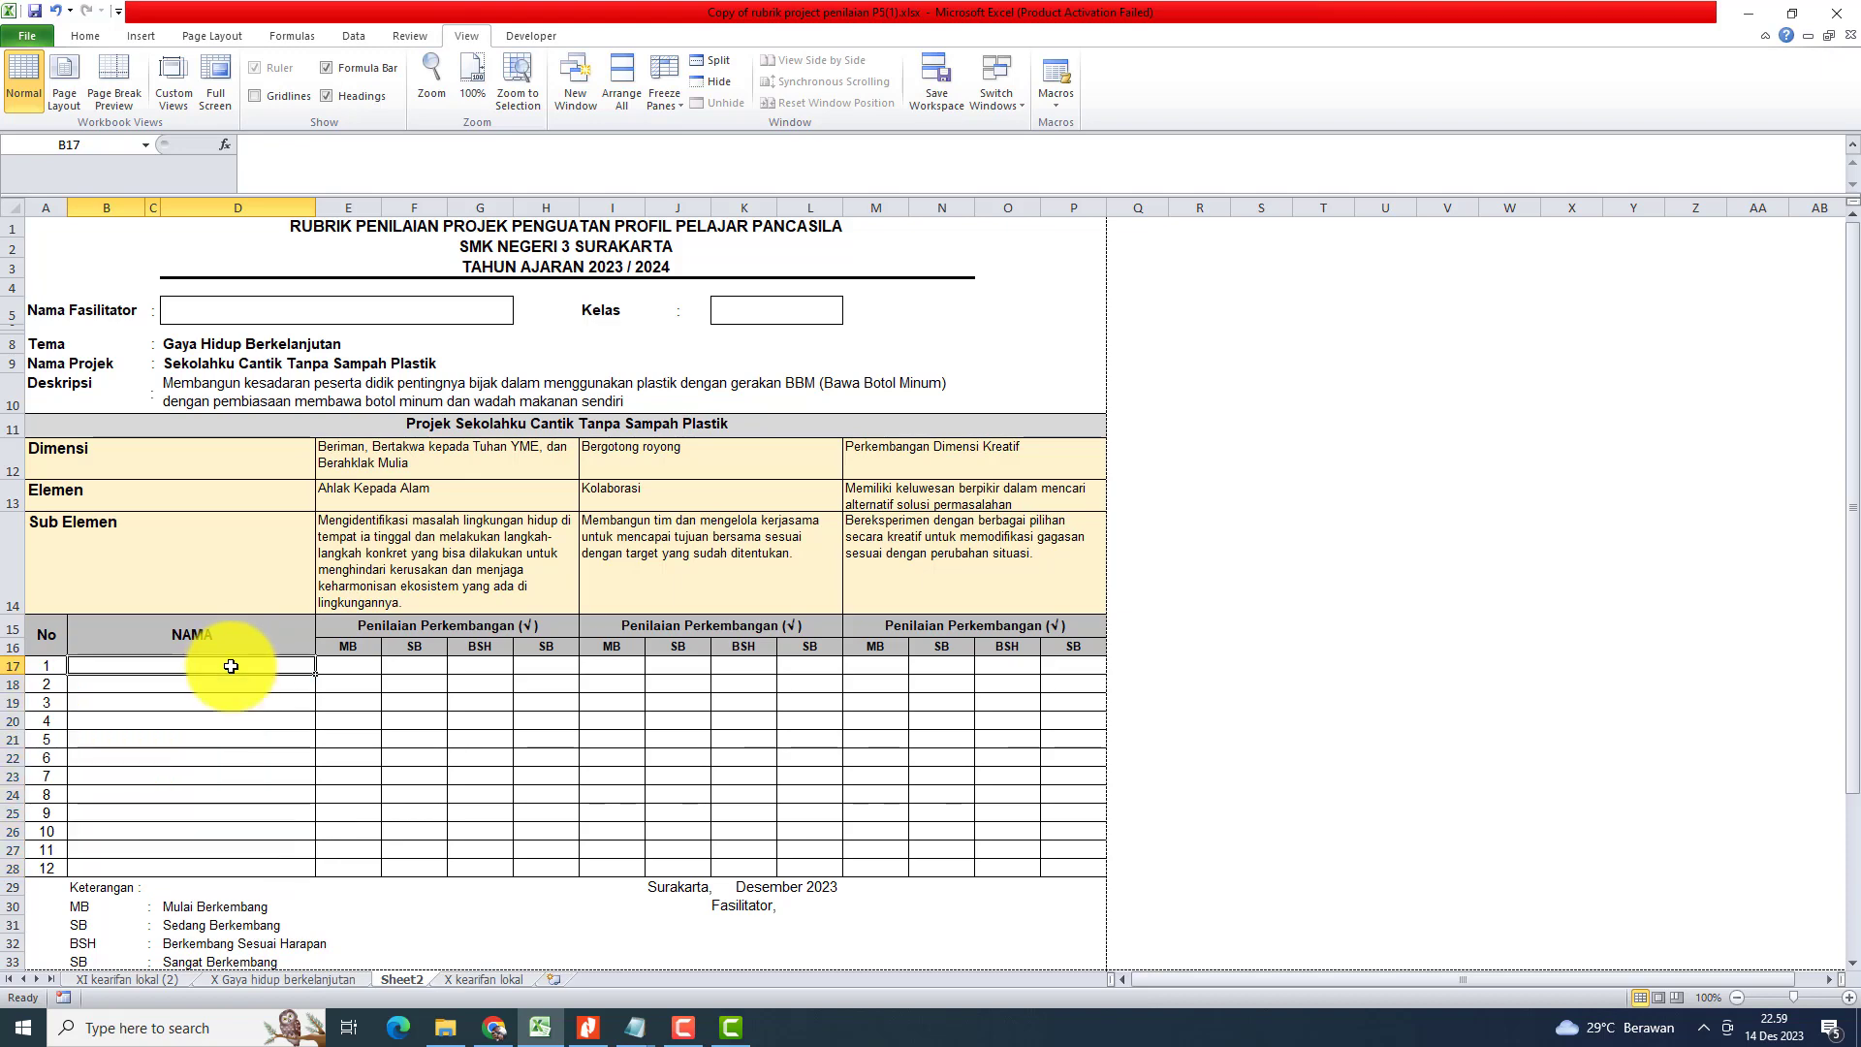
left_click_drag(231, 666, 250, 860)
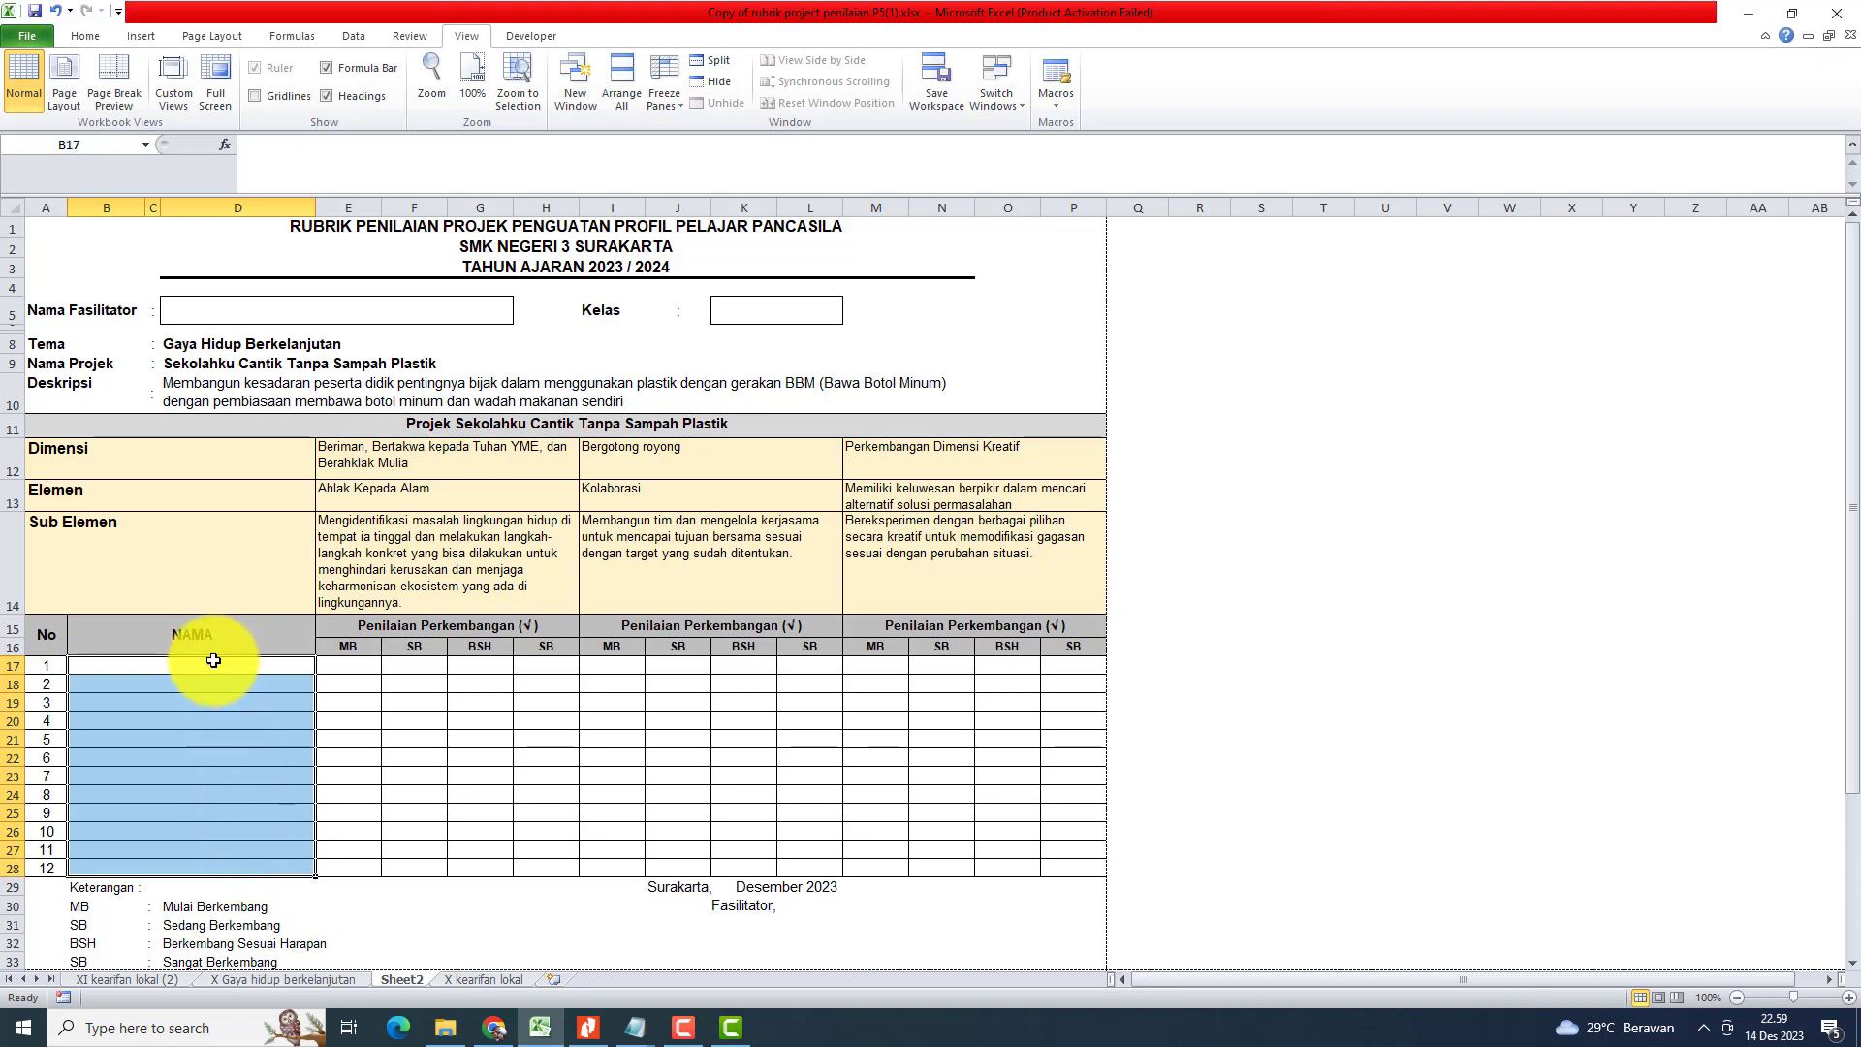
left_click(213, 675)
left_click(363, 663)
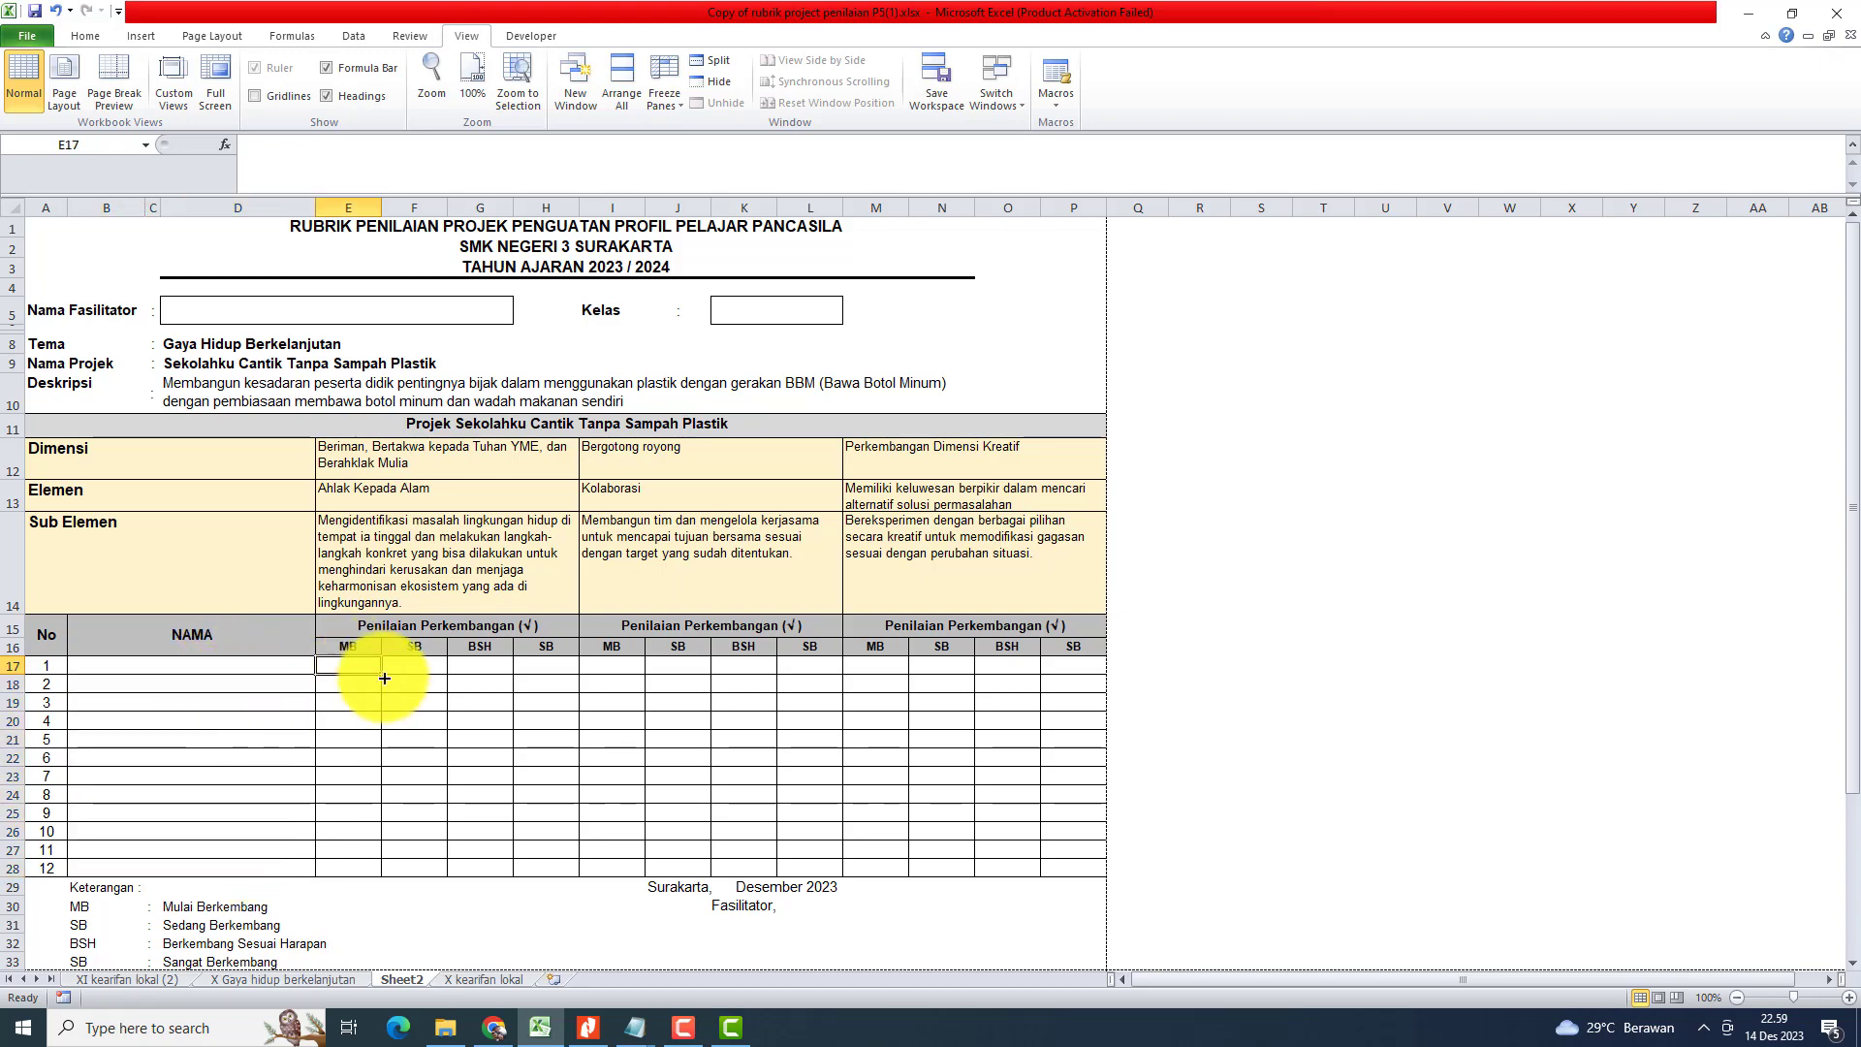
left_click(490, 669)
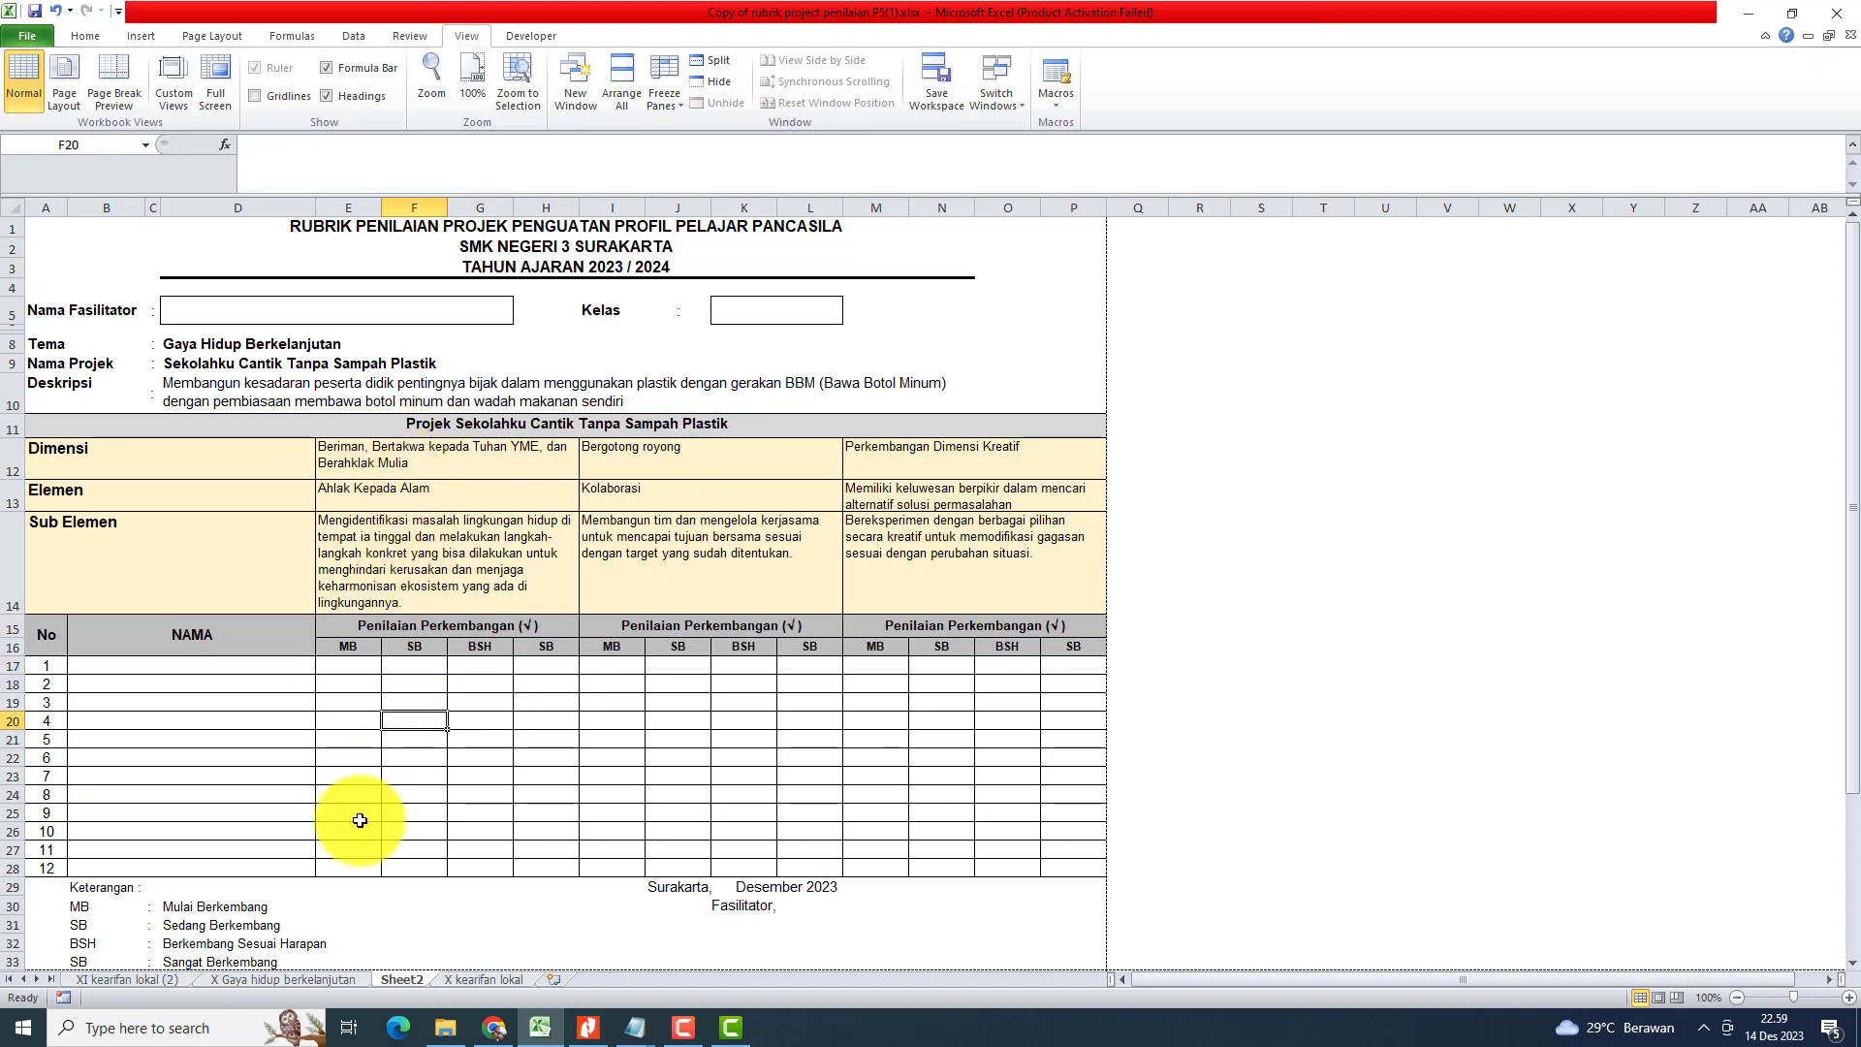
left_click_drag(179, 667, 199, 829)
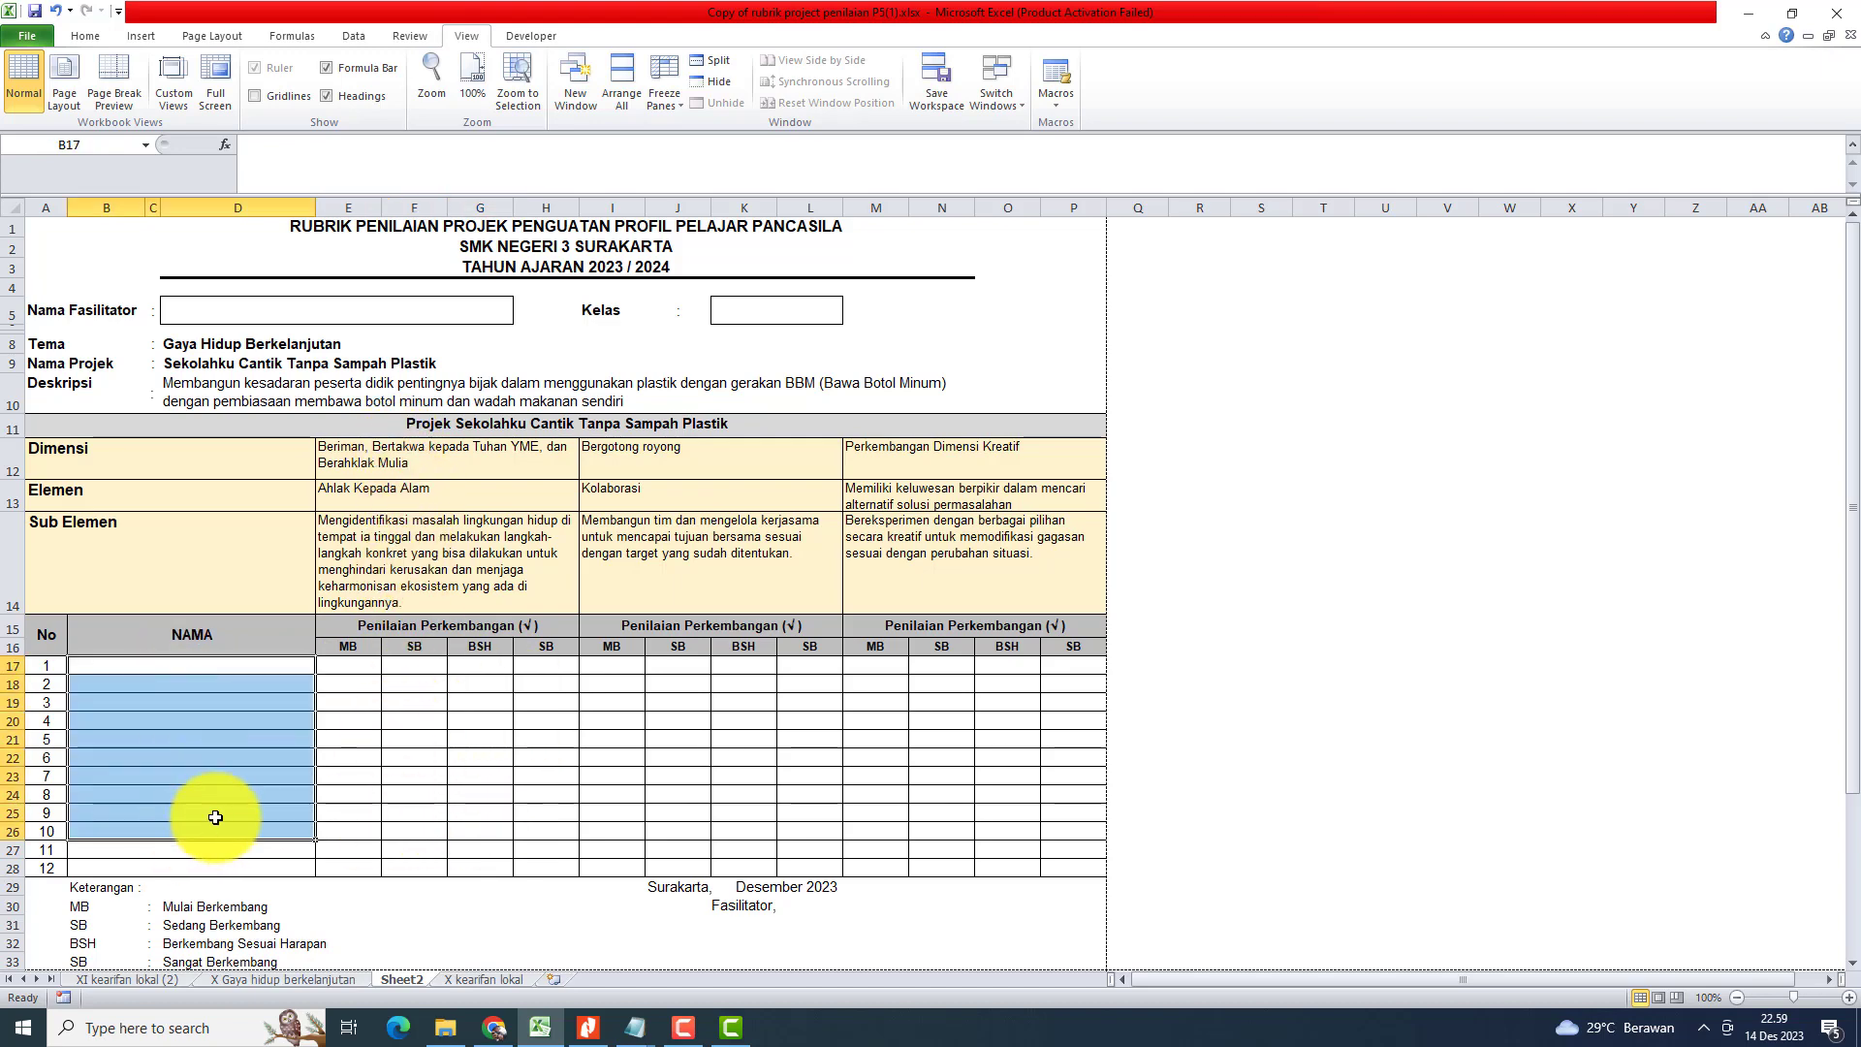
Step: Switch back to e-Rapor SMK in Chrome and rate the third student's sub-elements 1, 2 and 3 as Sangat Berkembang
left_click(495, 1028)
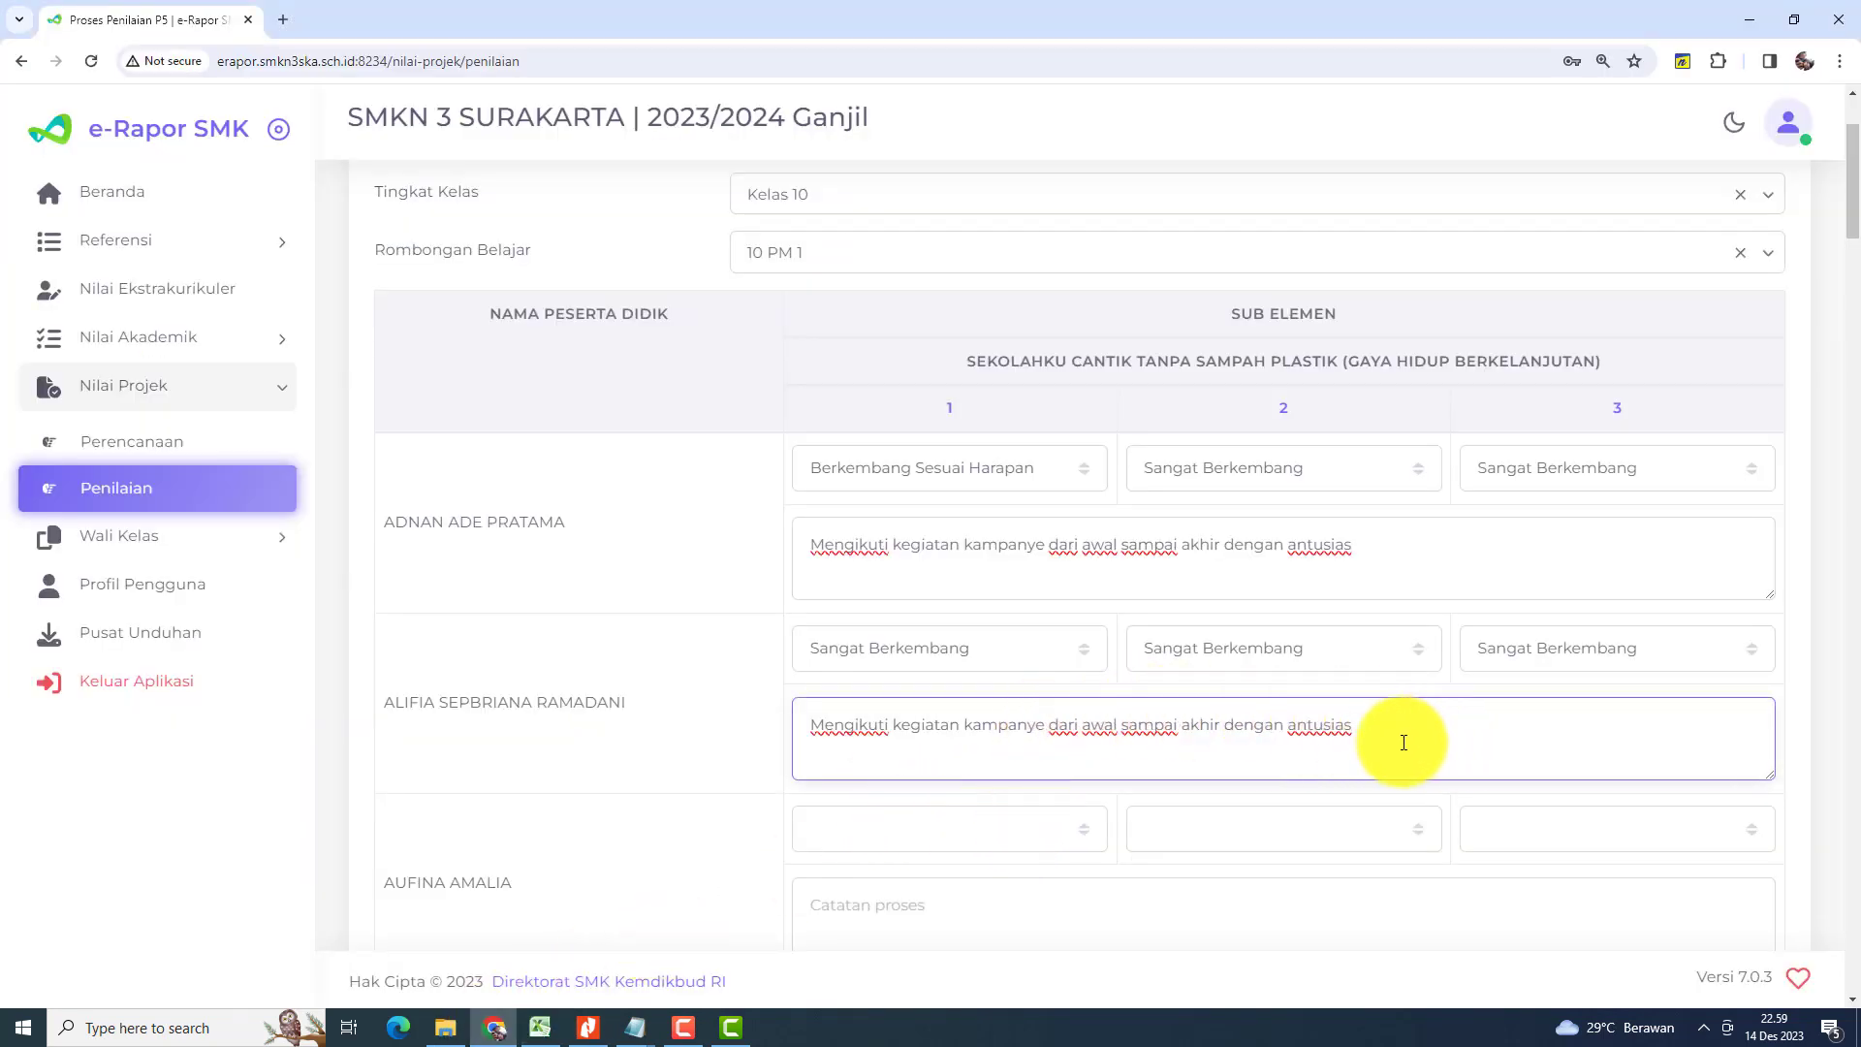
left_click(1087, 831)
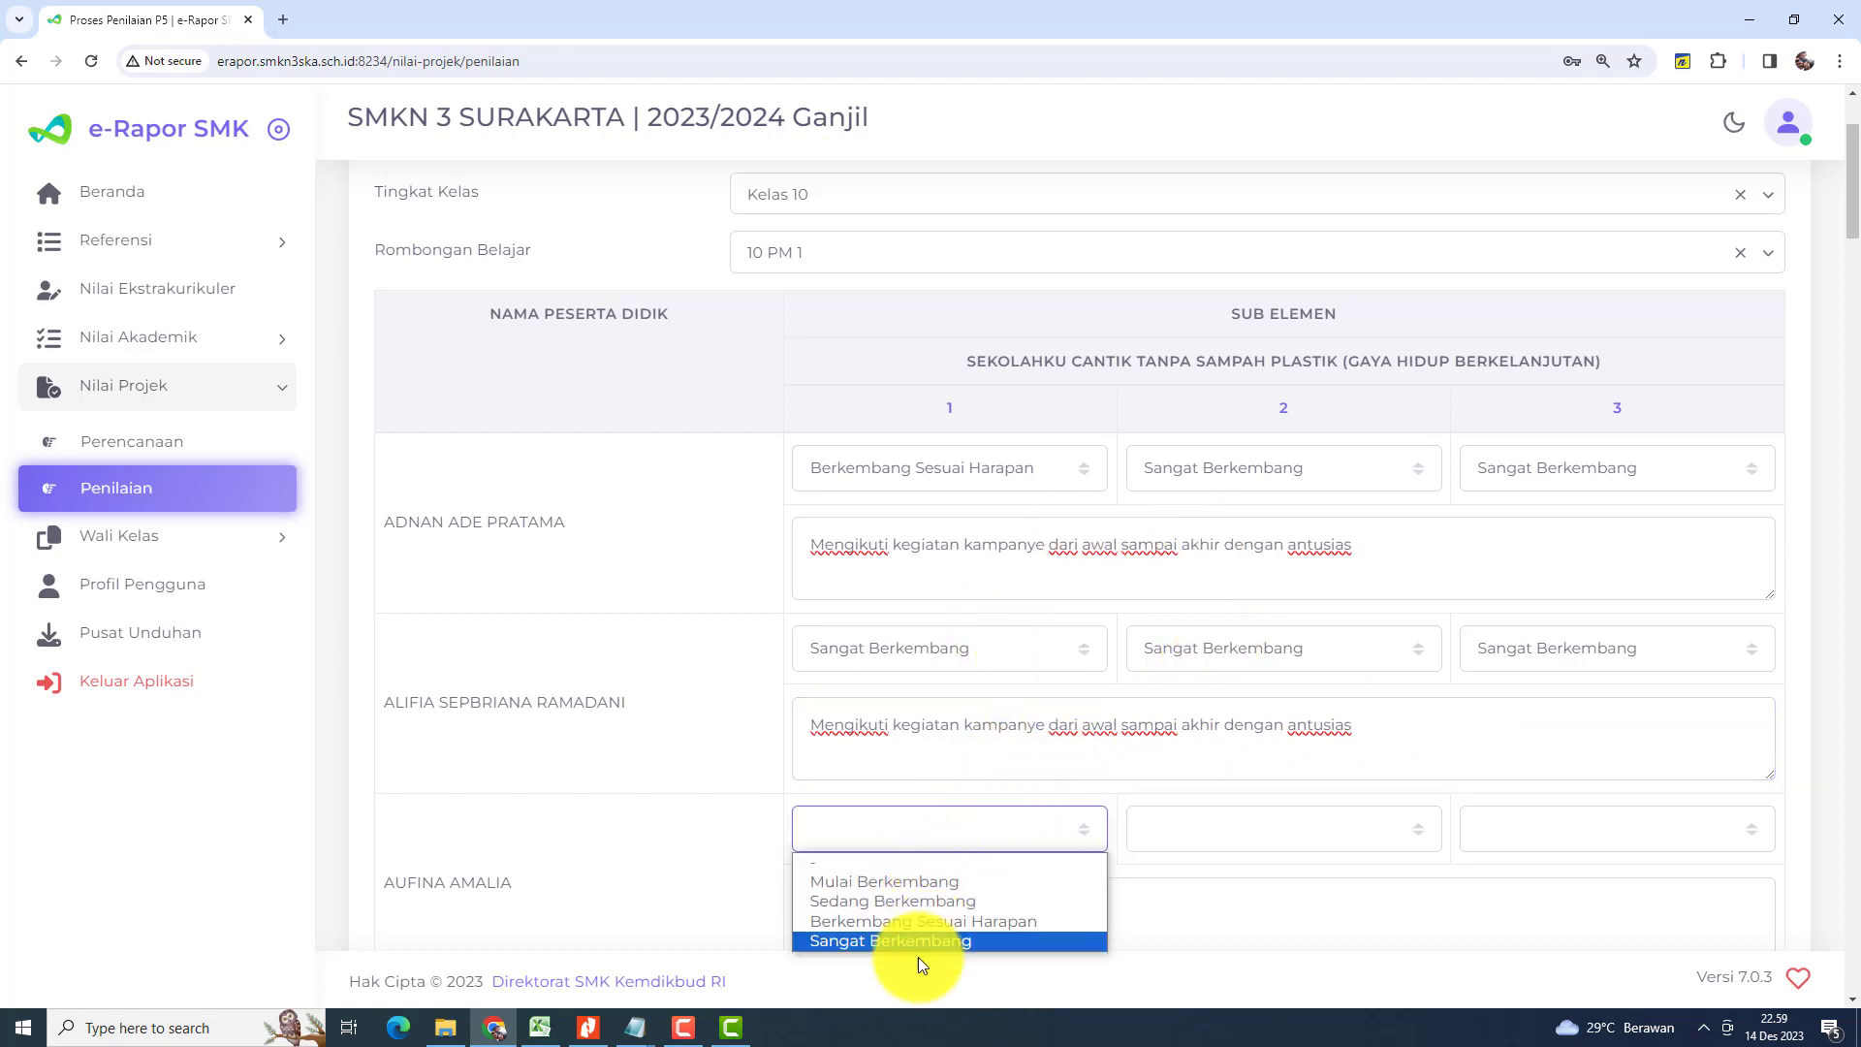
left_click(948, 940)
left_click(1411, 830)
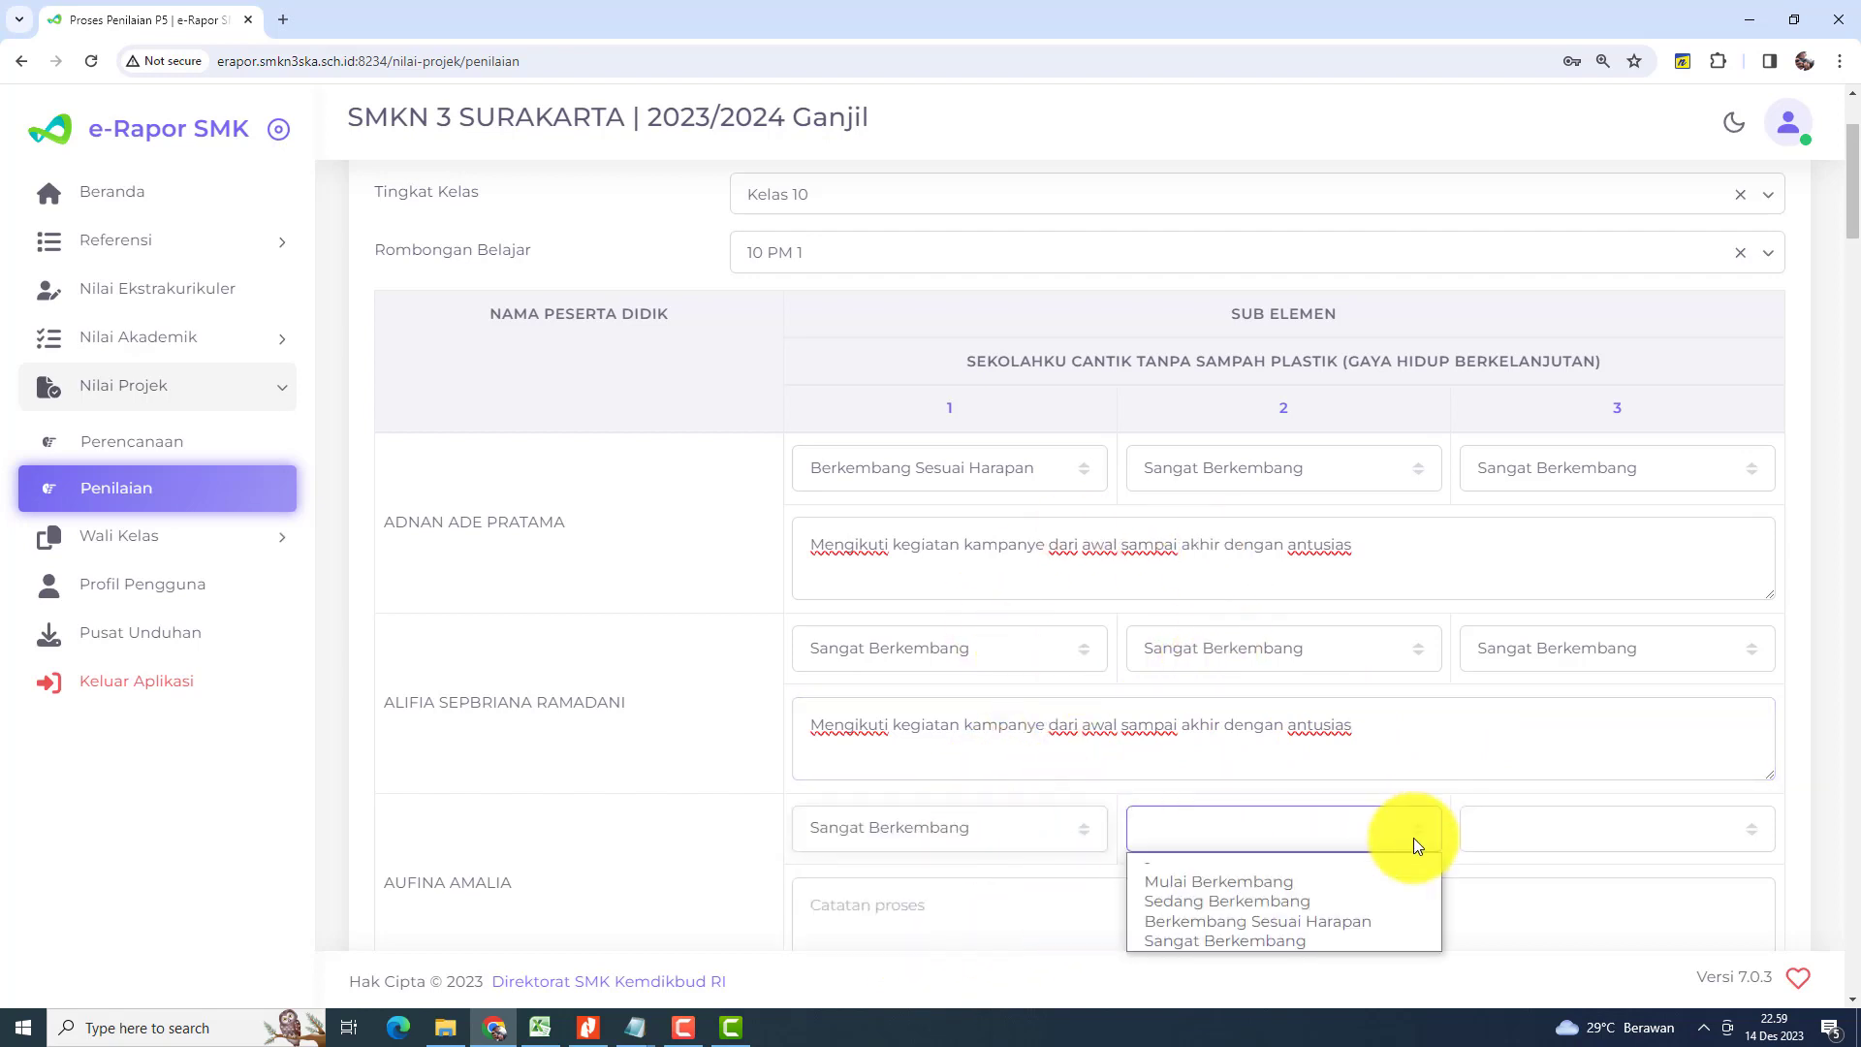
left_click(1241, 941)
left_click(1654, 824)
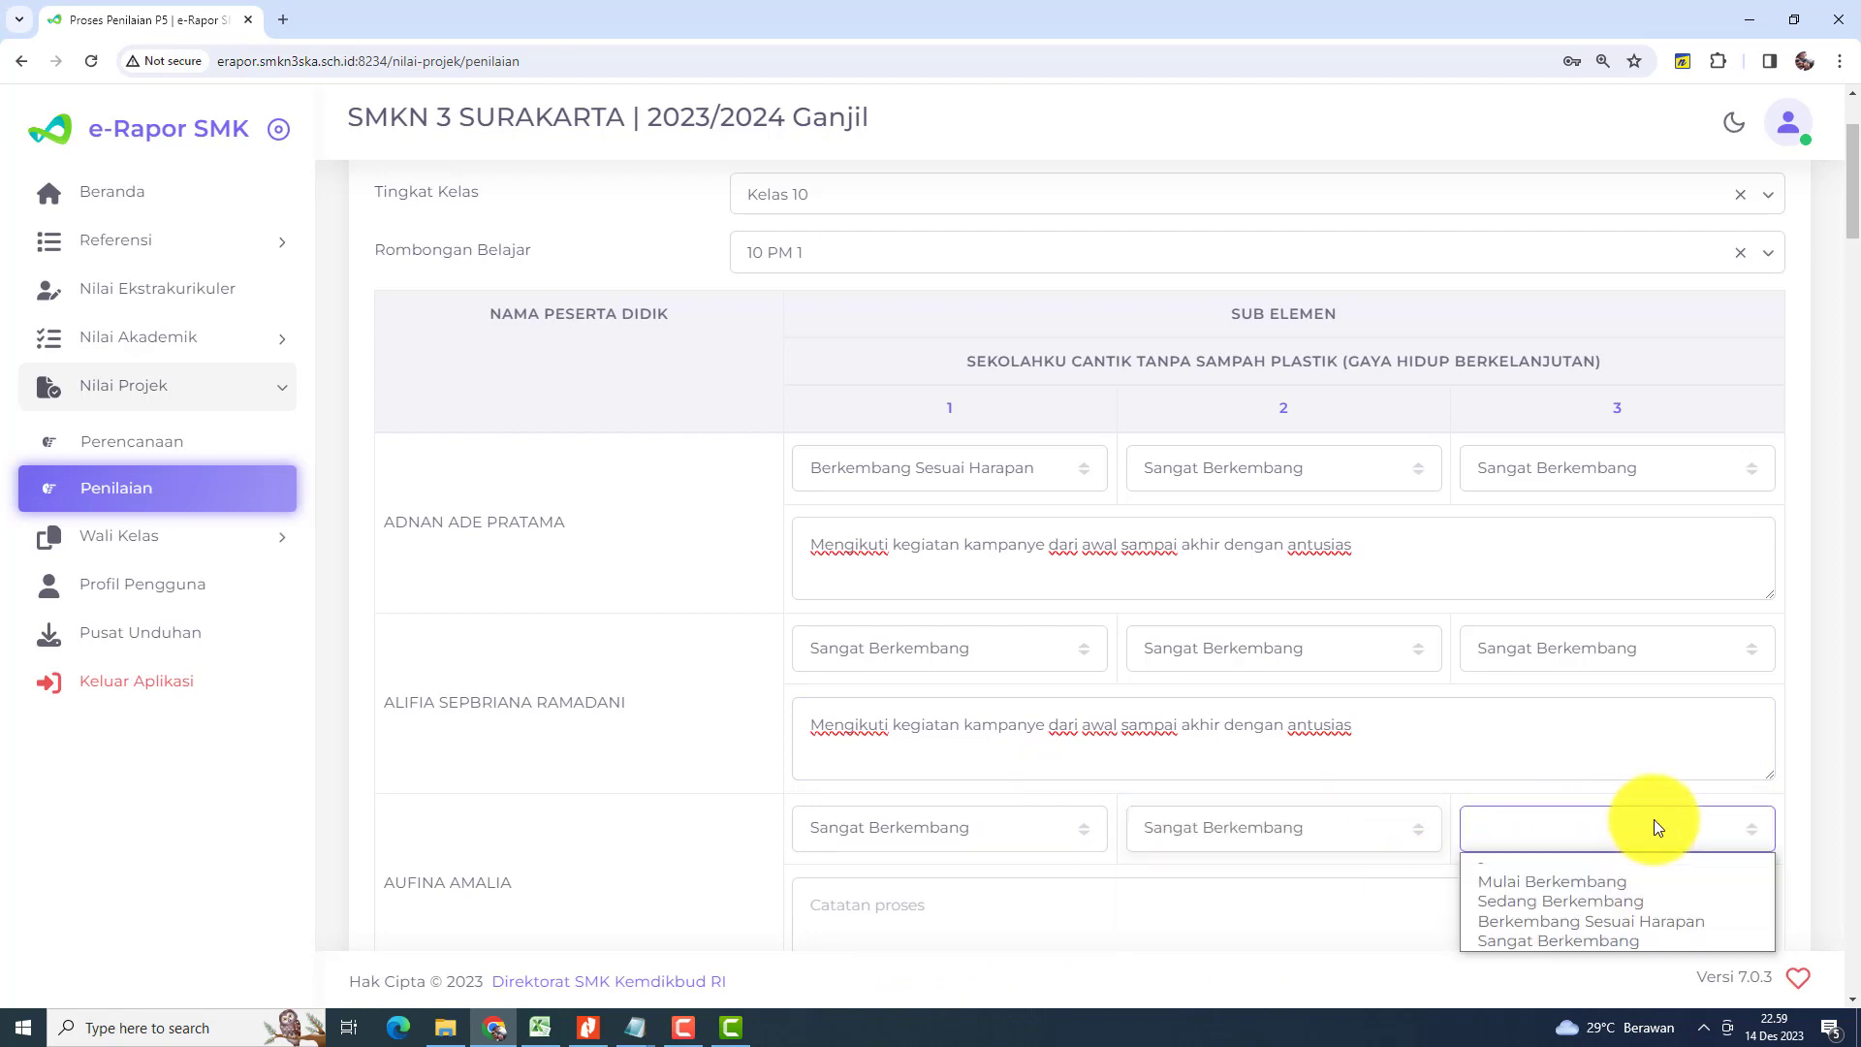
left_click(1549, 940)
Step: Copy the second student's process note into the third student's process note
left_click_drag(1354, 734, 760, 772)
key("ctrl+c")
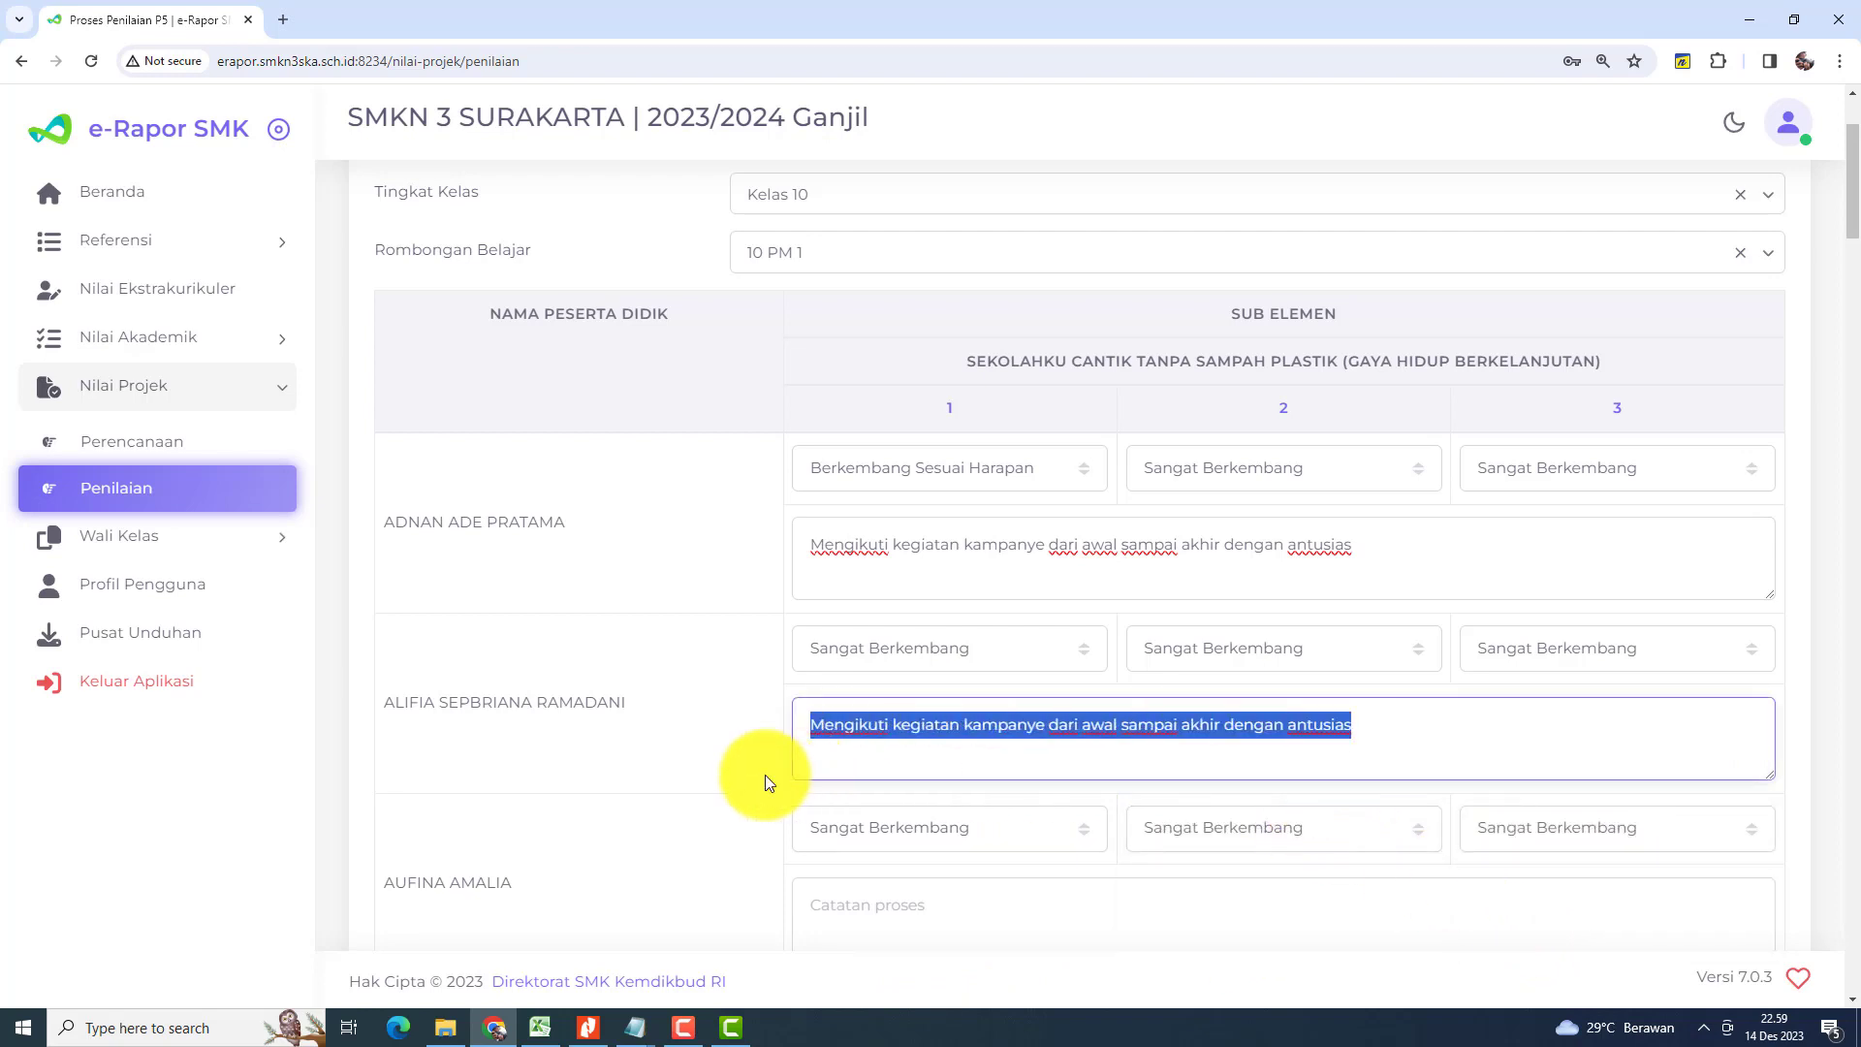
scroll(969, 814, "down", 2)
left_click(893, 709)
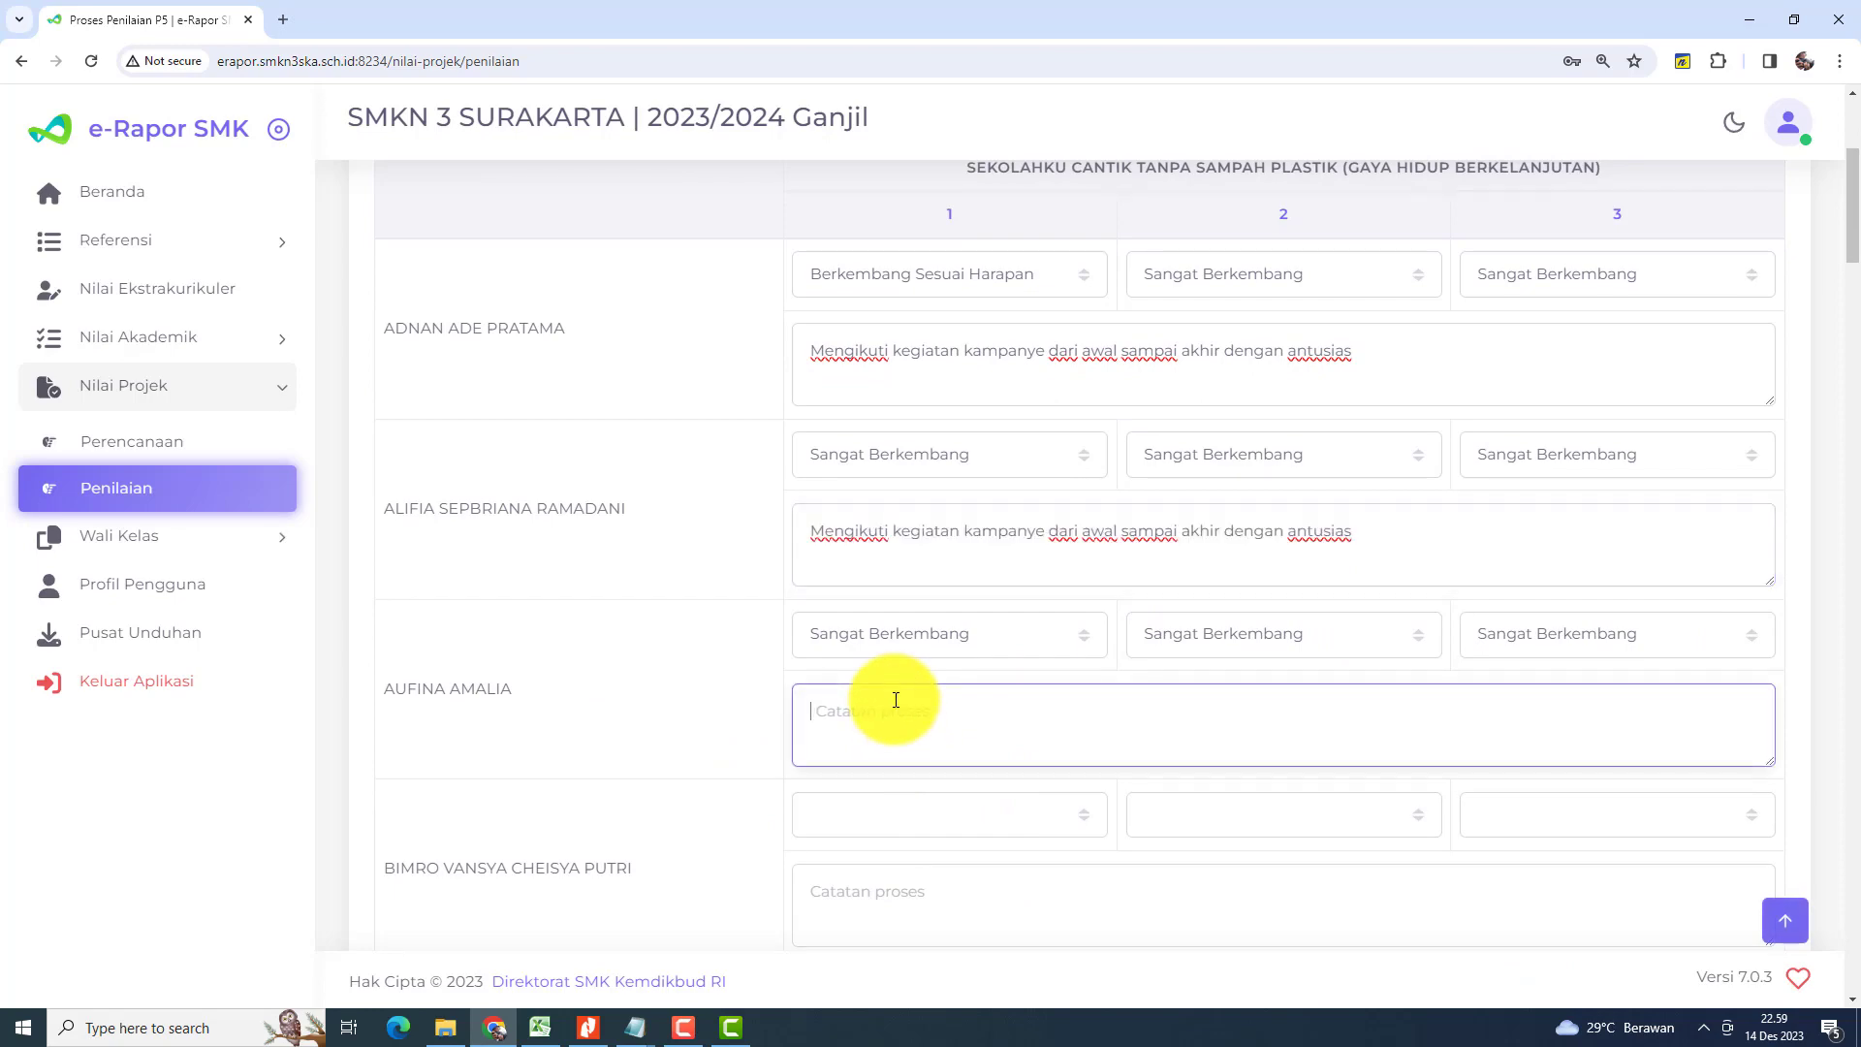
key("ctrl+v")
Step: Save the project ratings for the class and dismiss the confirmation
scroll(1299, 708, "down", 12)
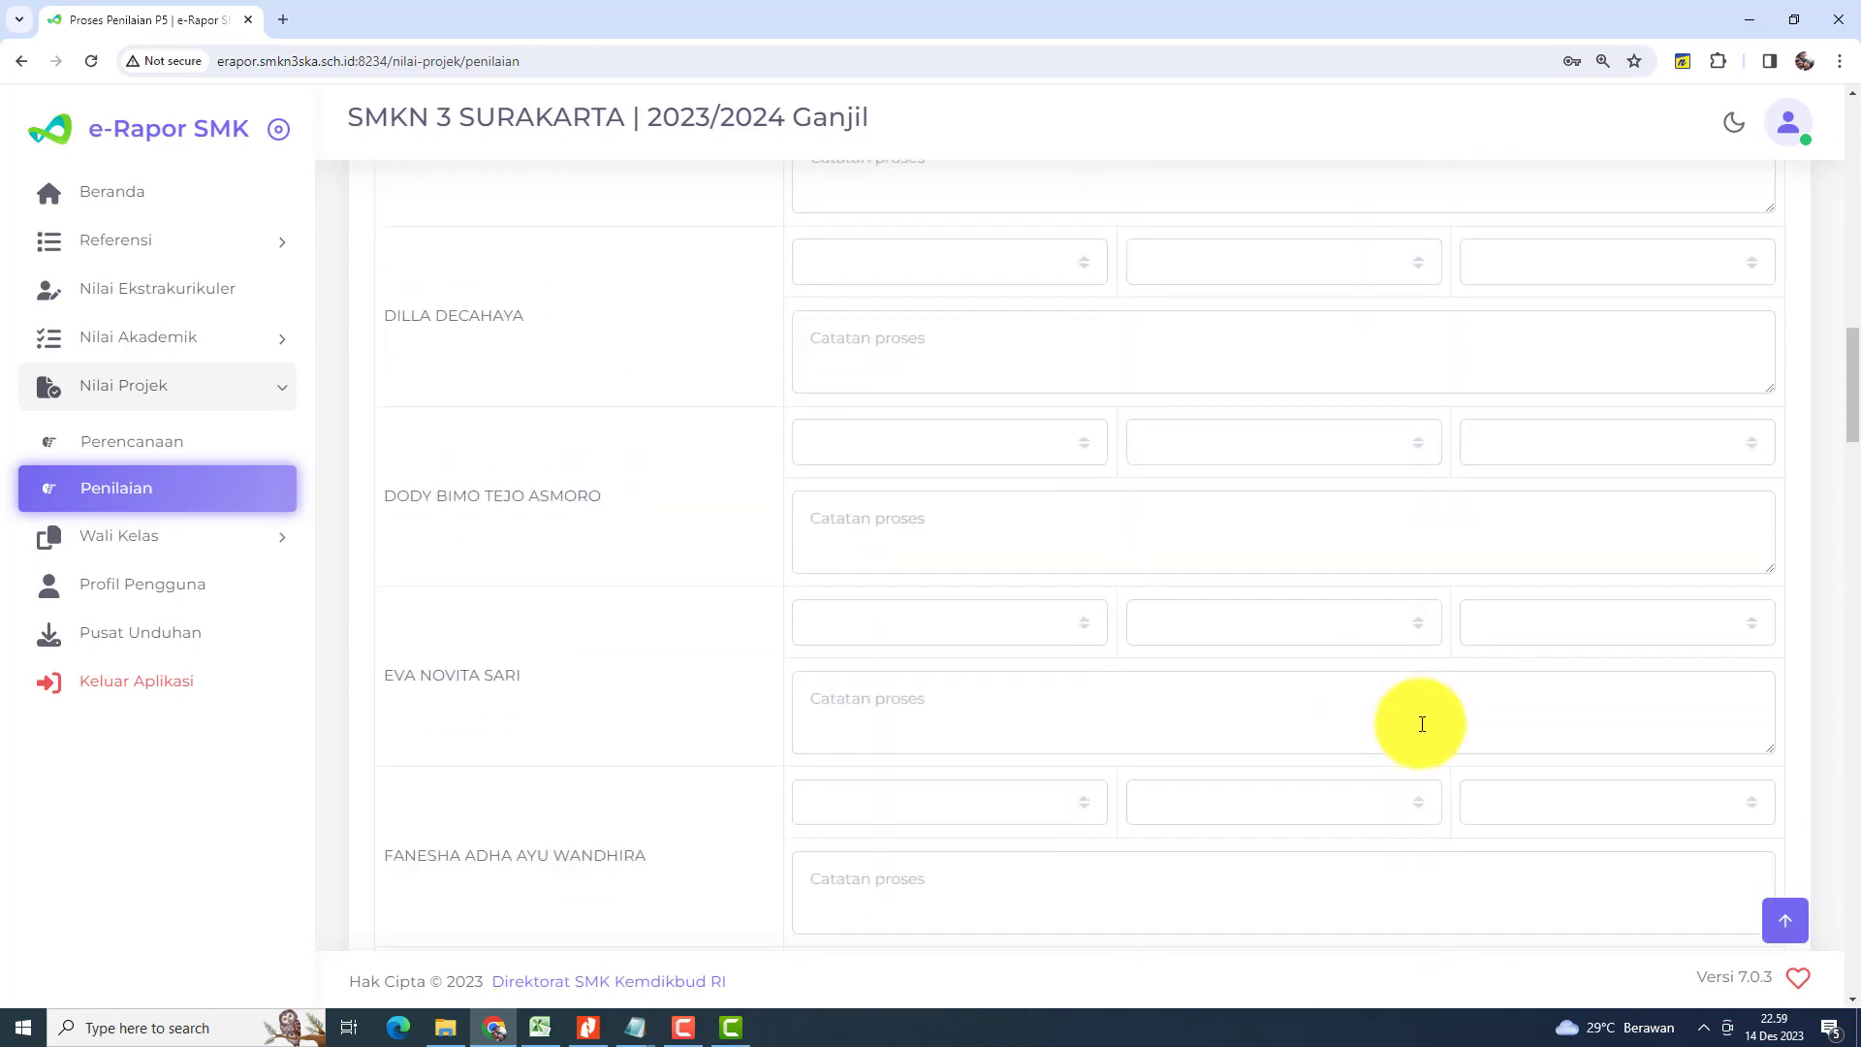
scroll(1446, 723, "down", 20)
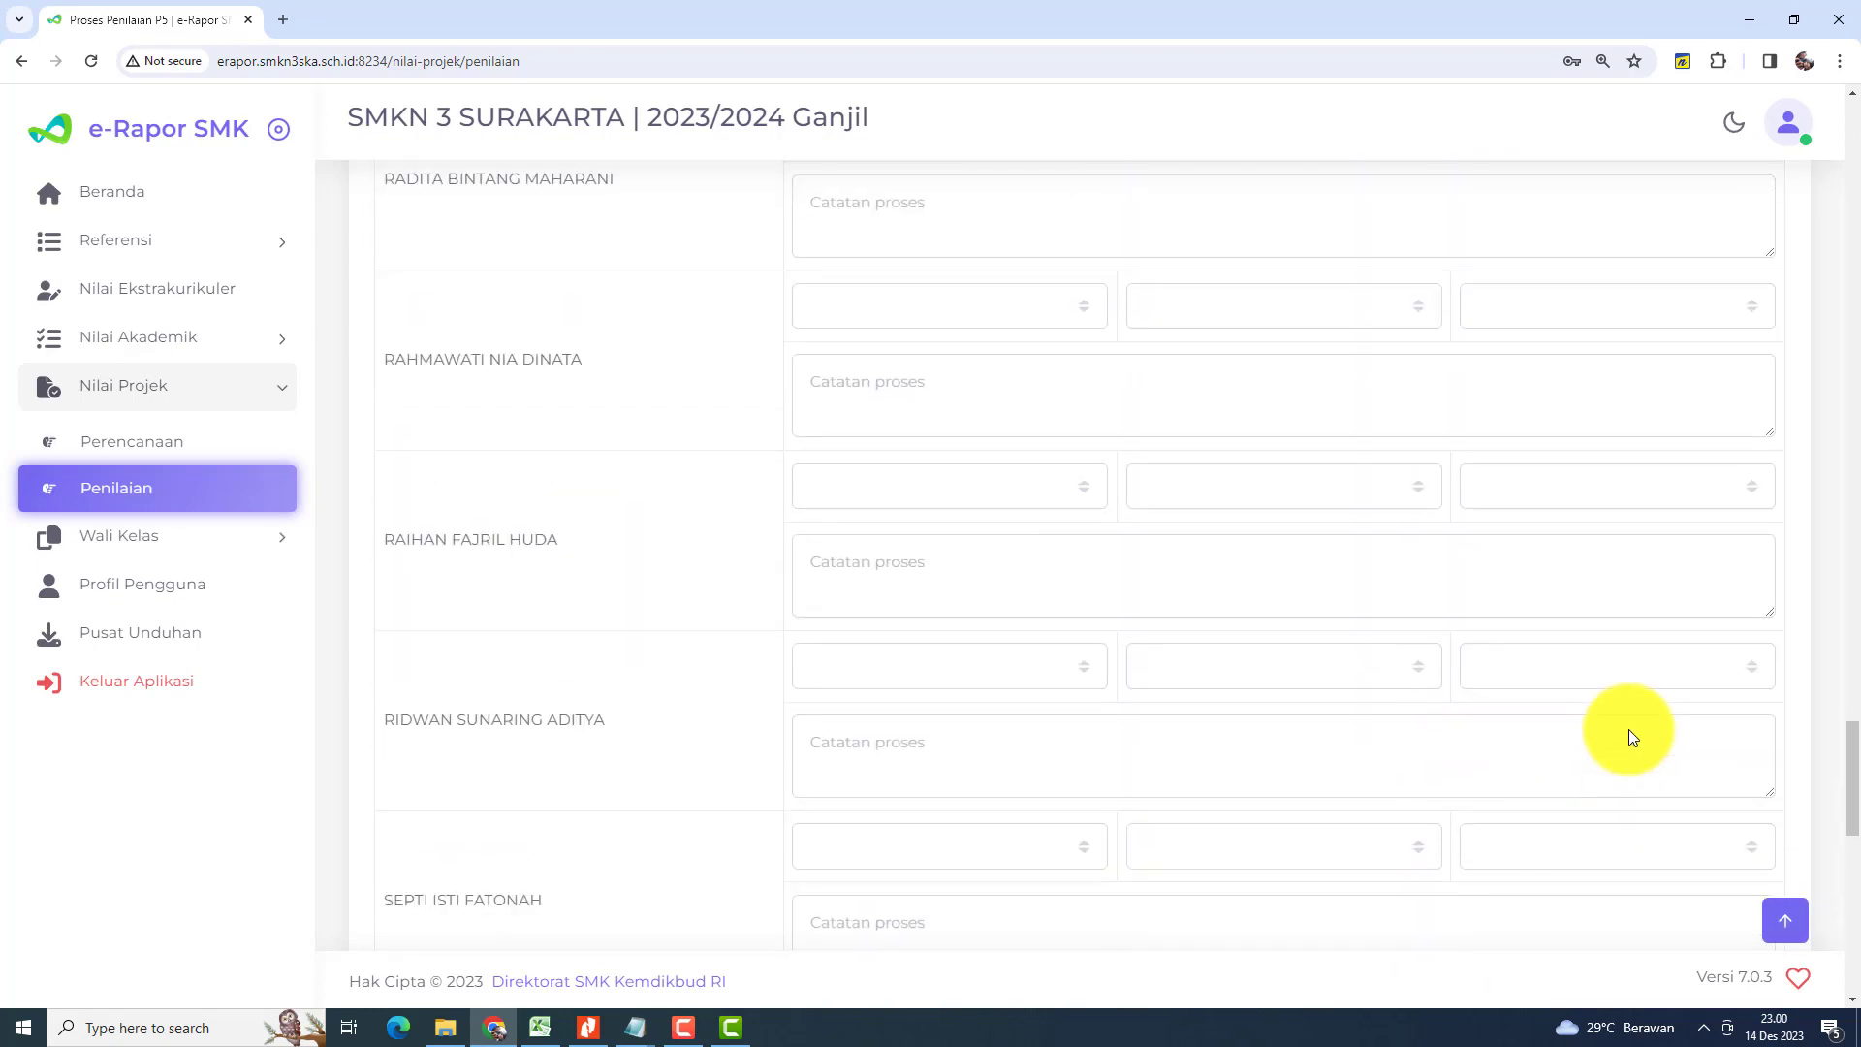
scroll(1691, 737, "down", 7)
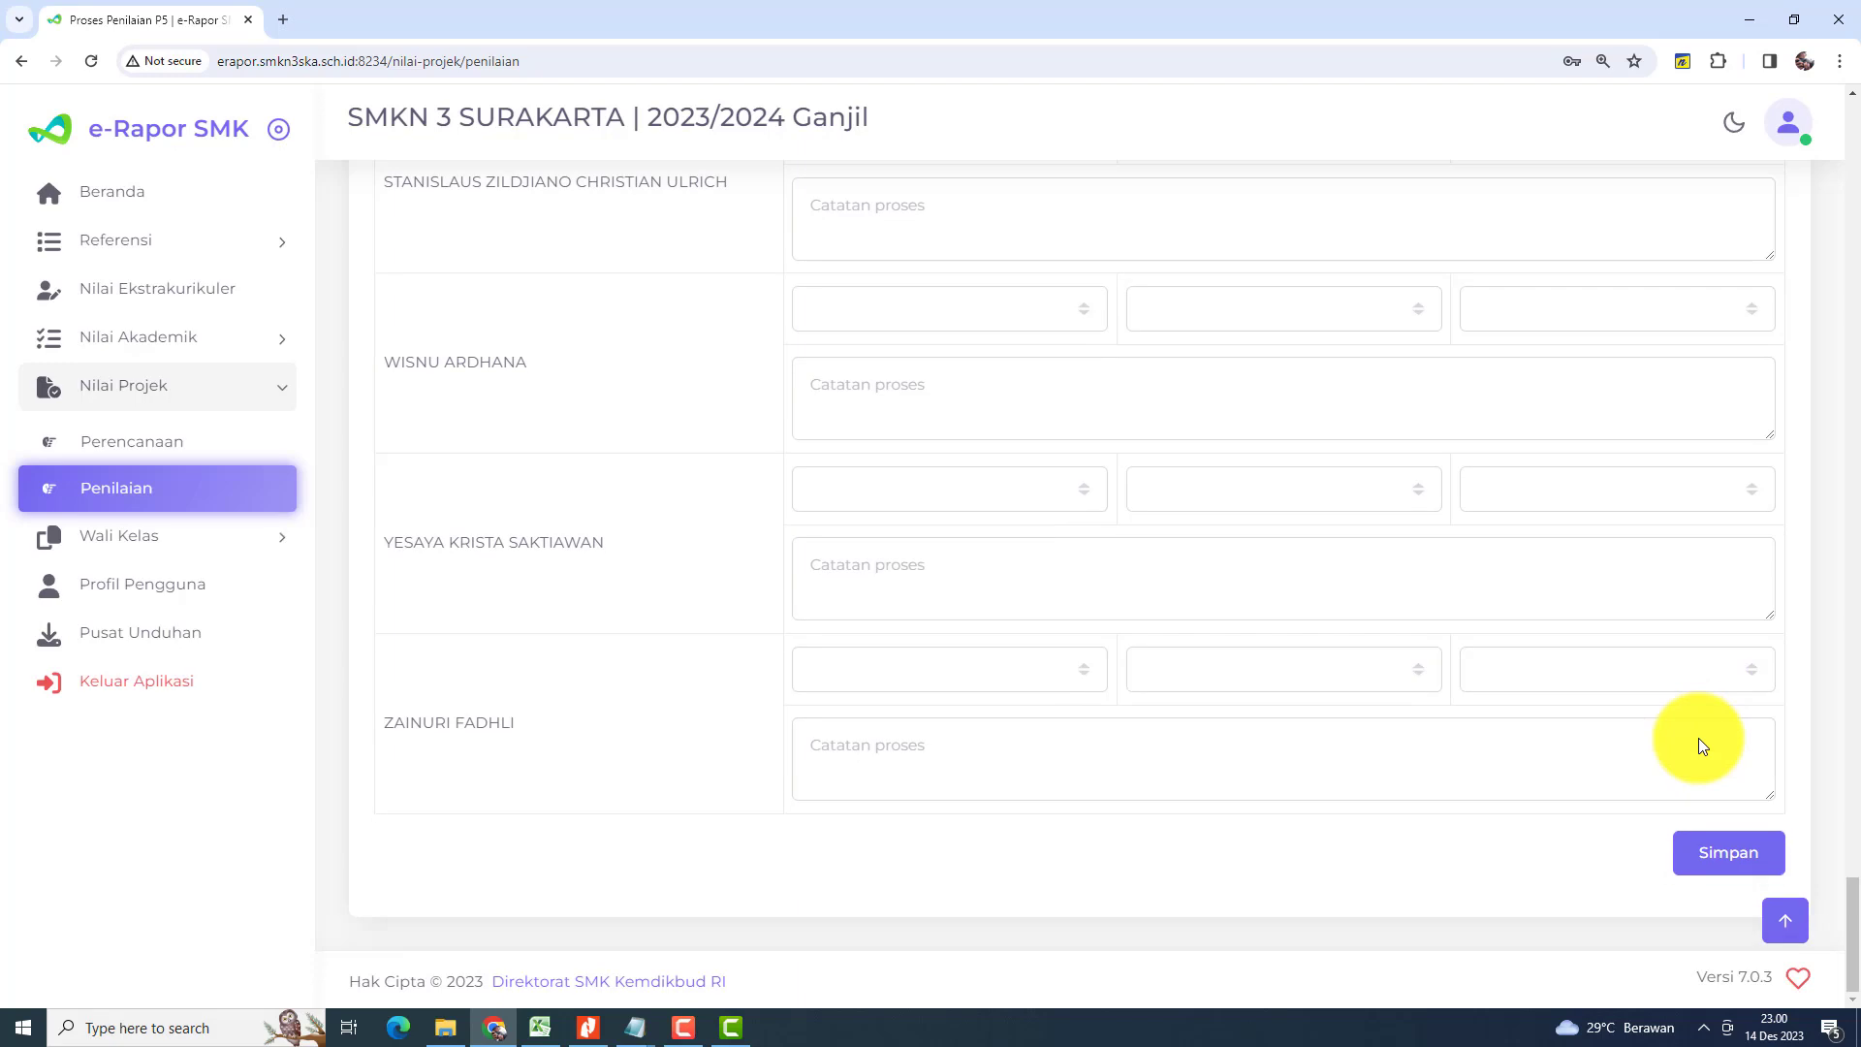
left_click(1733, 857)
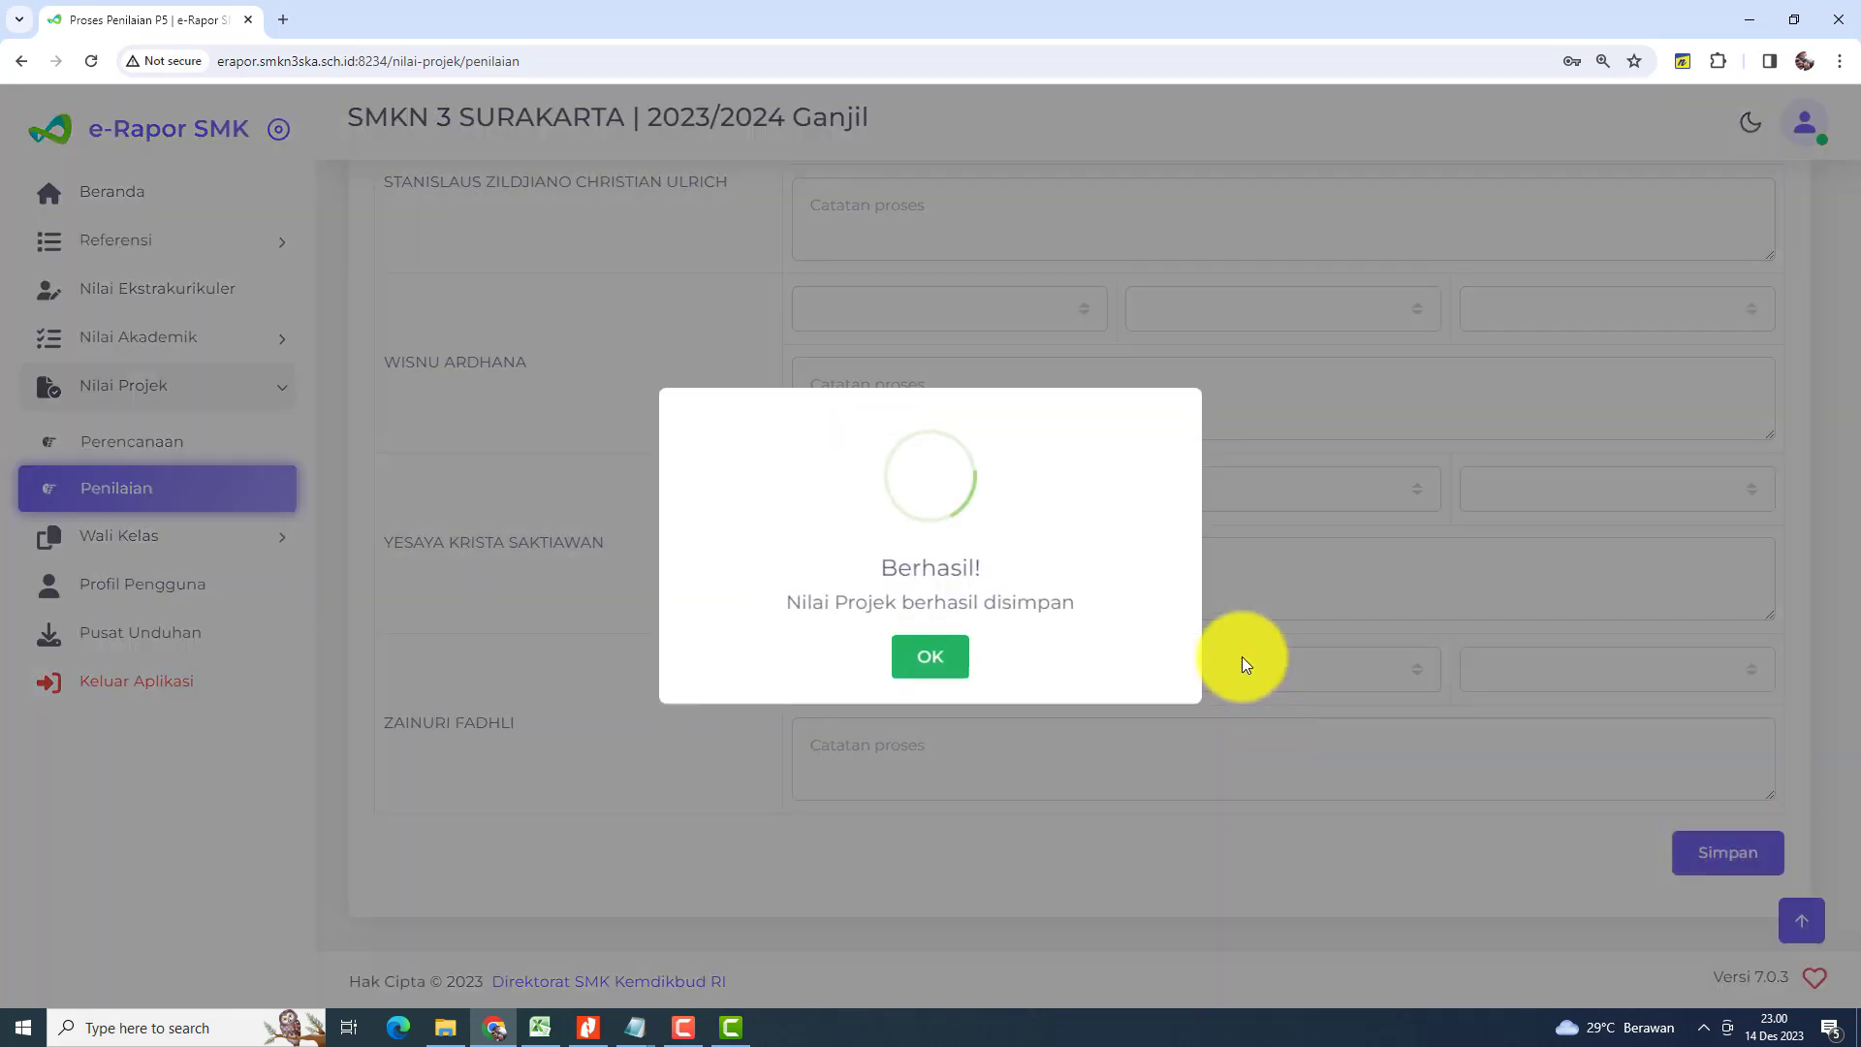
left_click(932, 664)
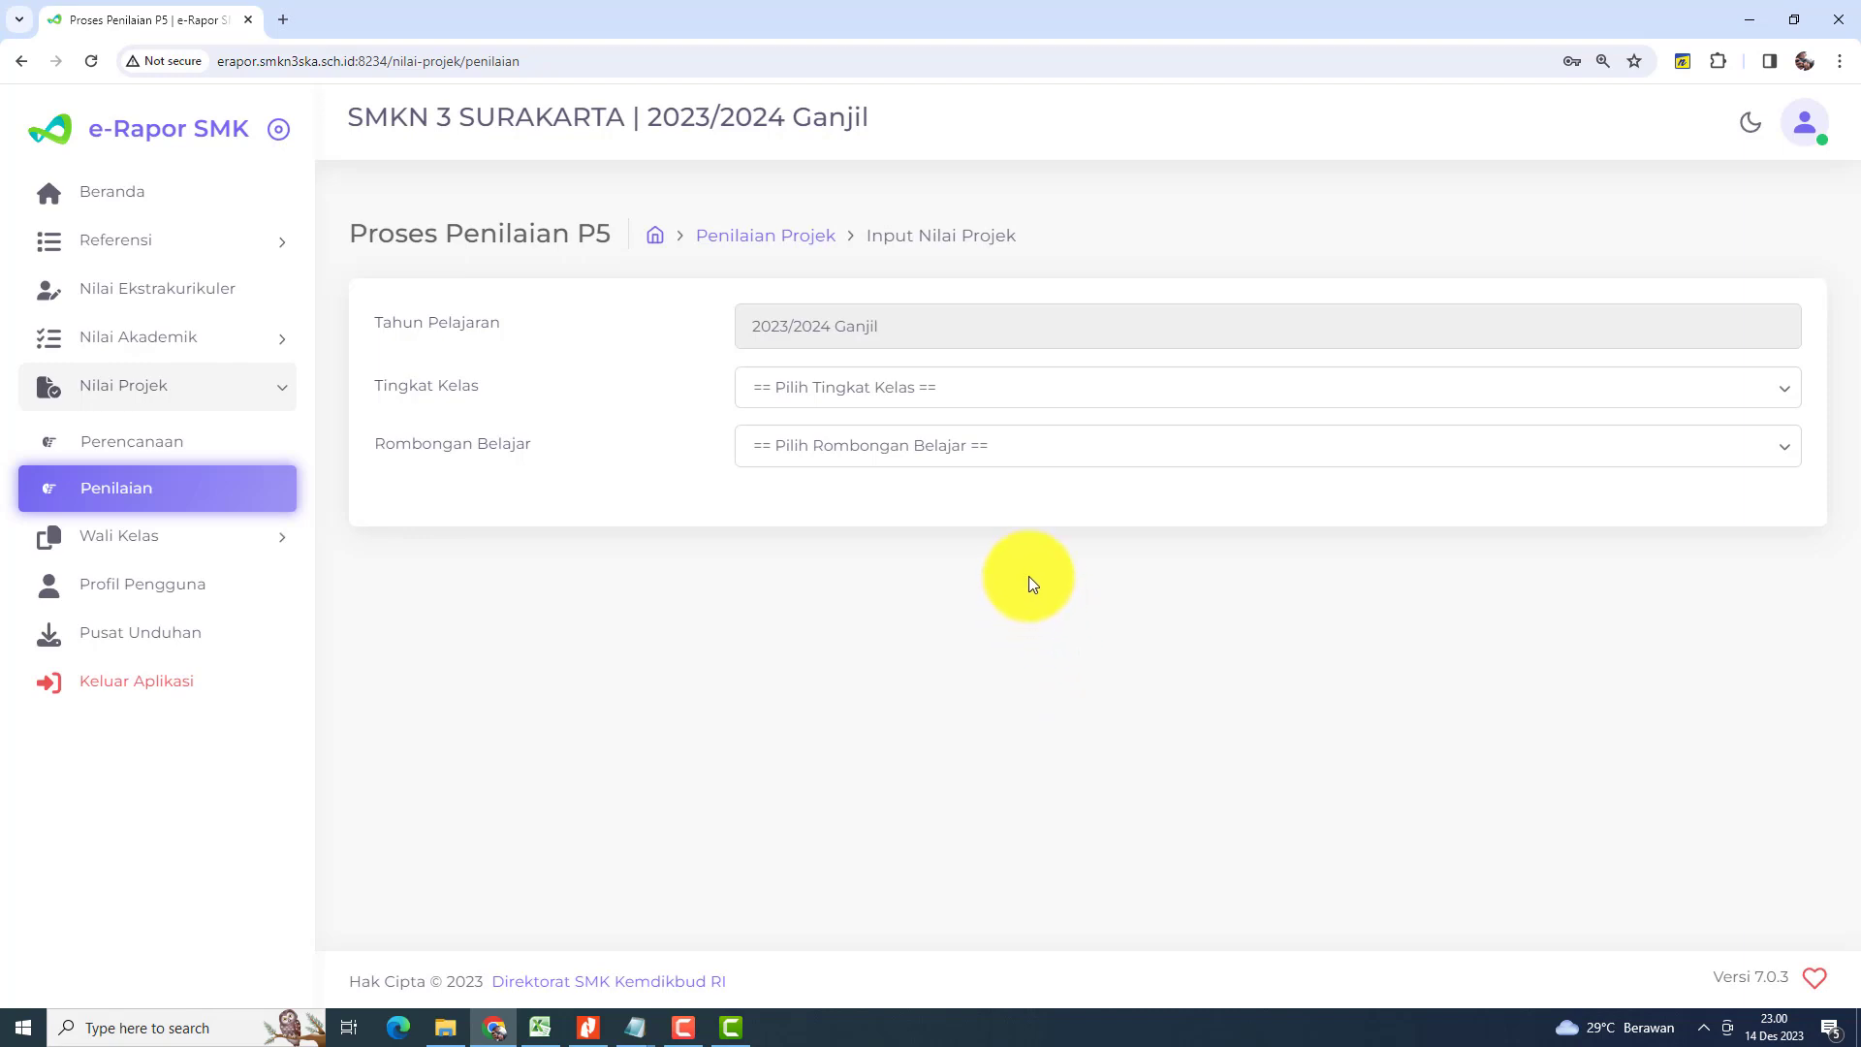
Step: Check the signed-in account's assigned roles and return to the Beranda page
left_click(1807, 122)
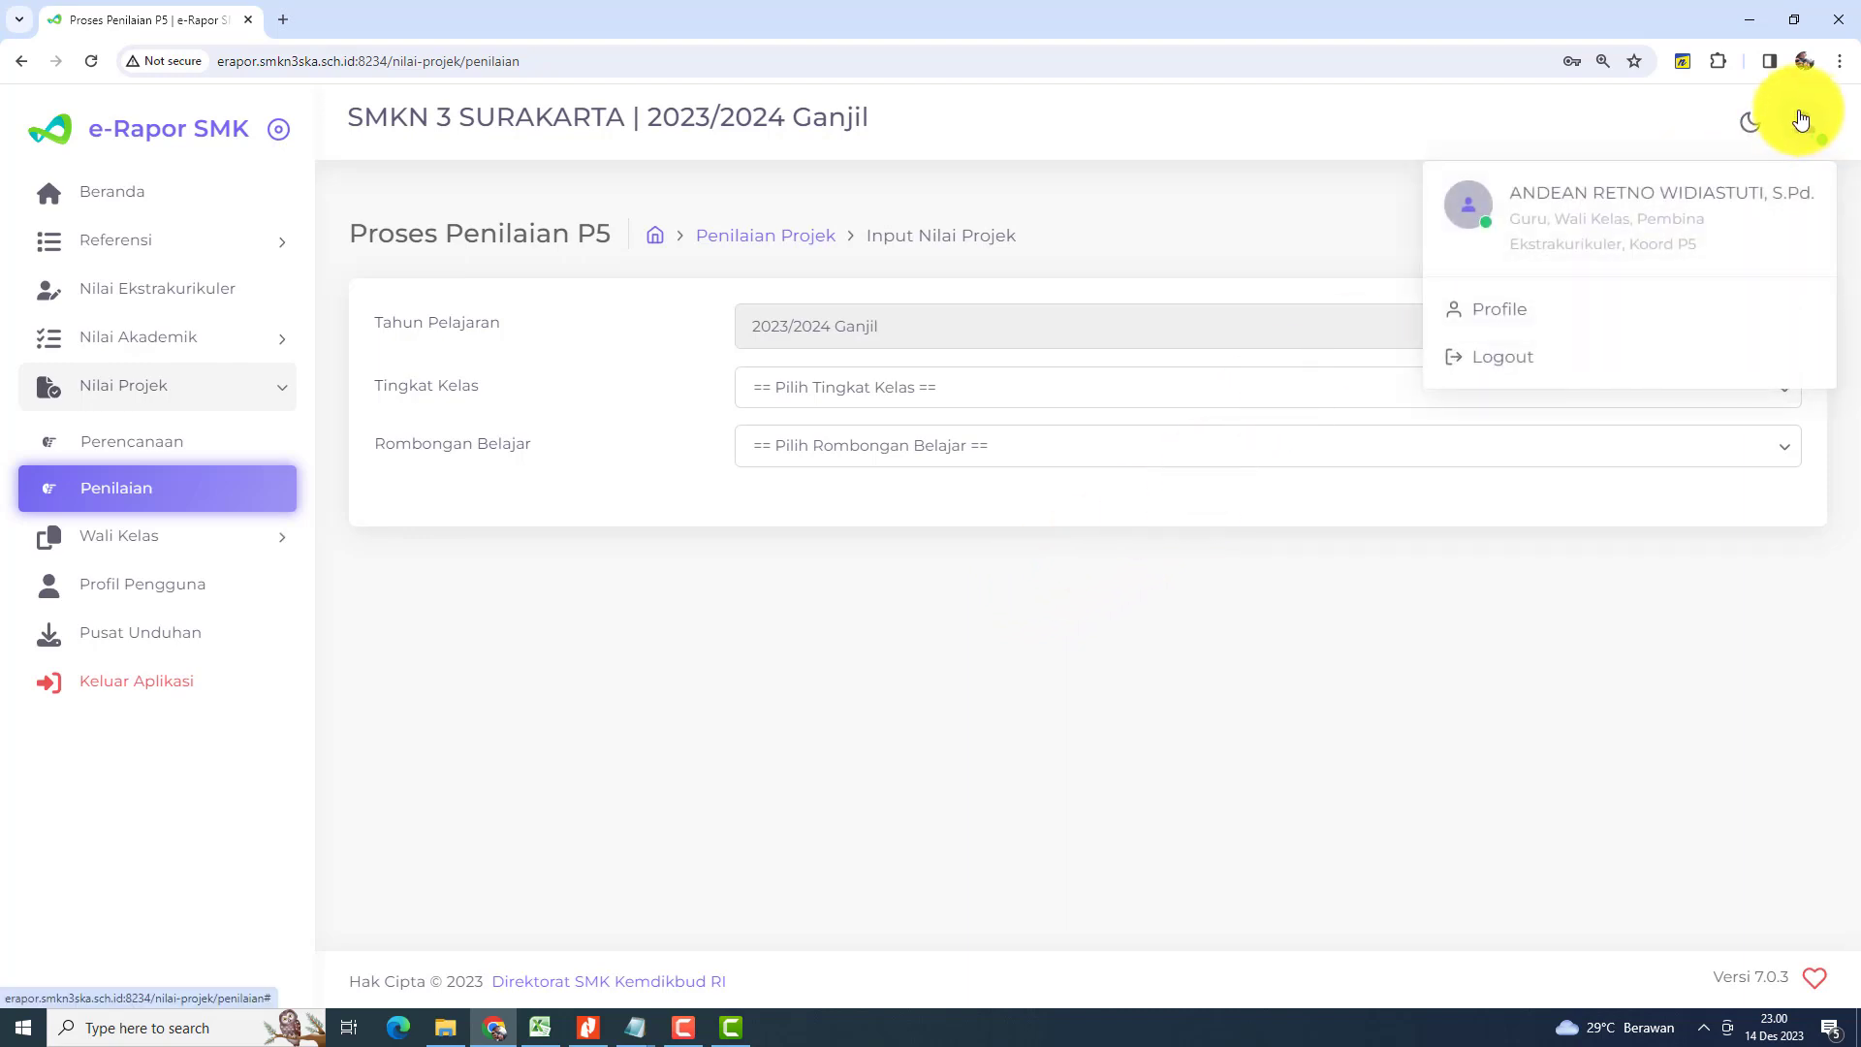
left_click(1202, 205)
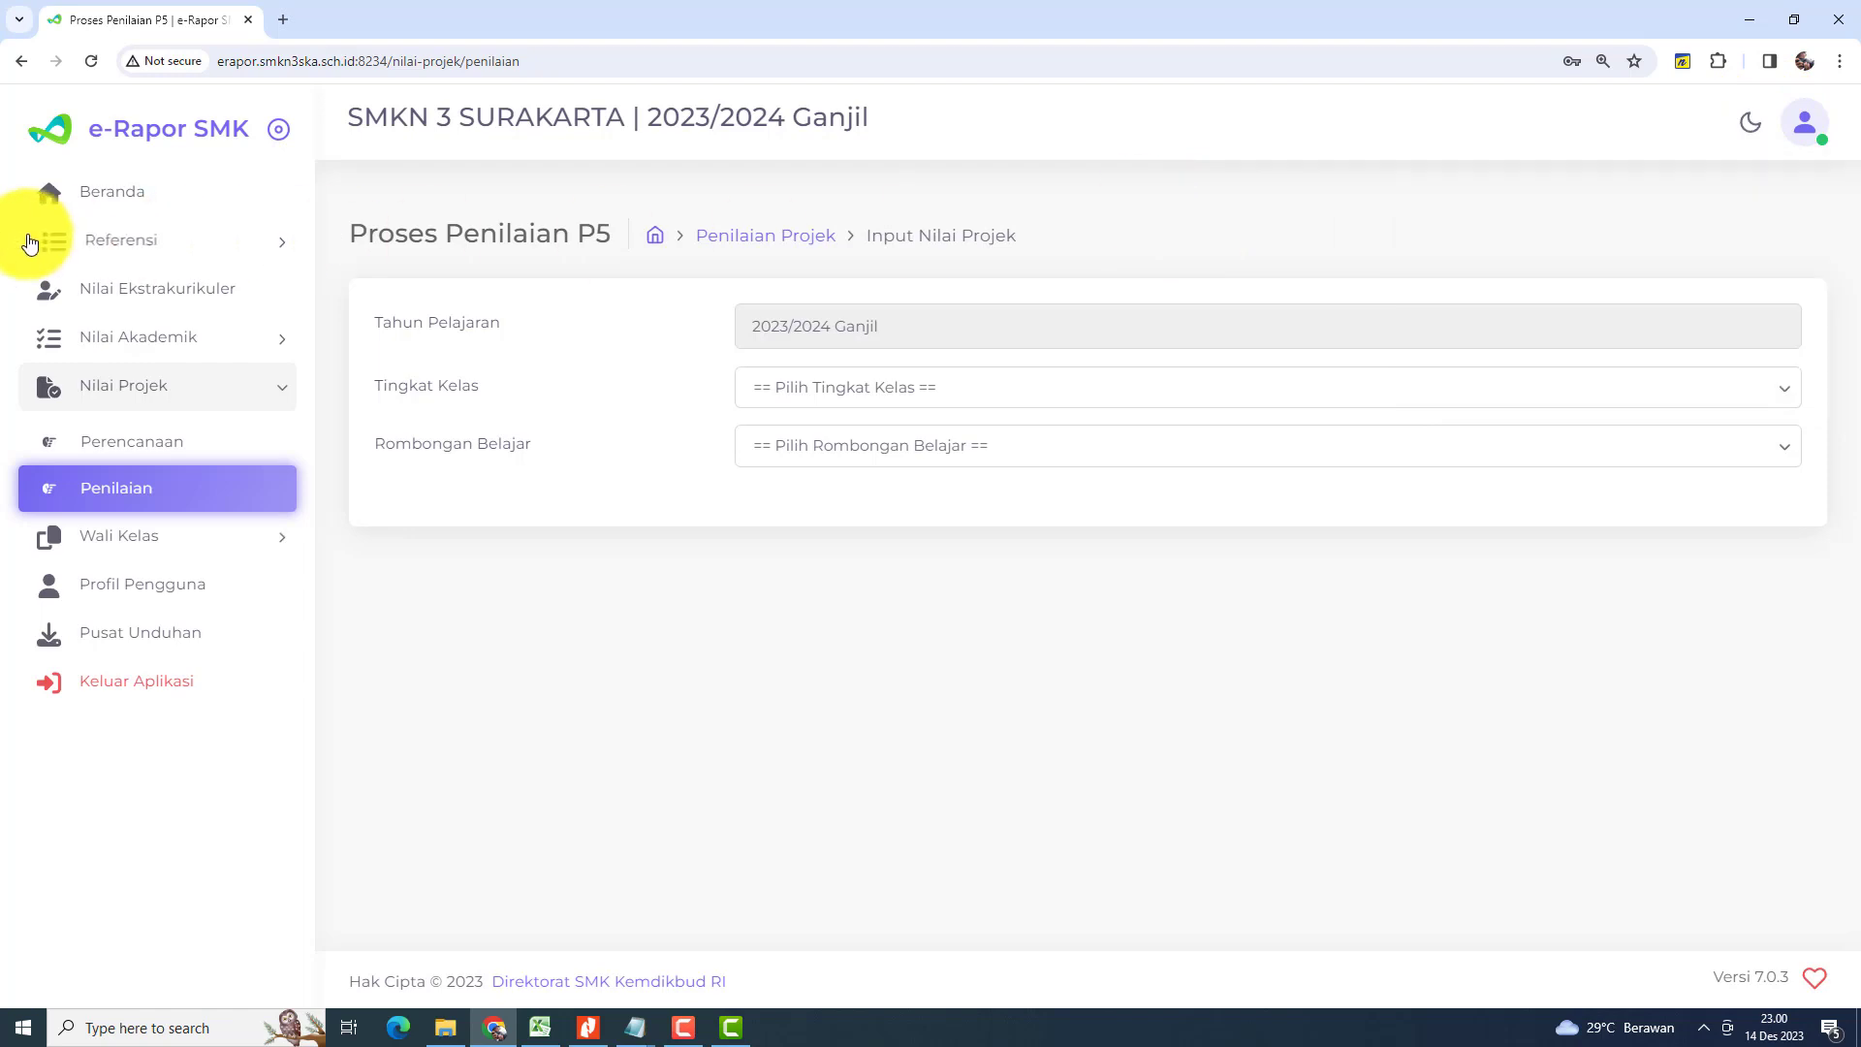
left_click(126, 197)
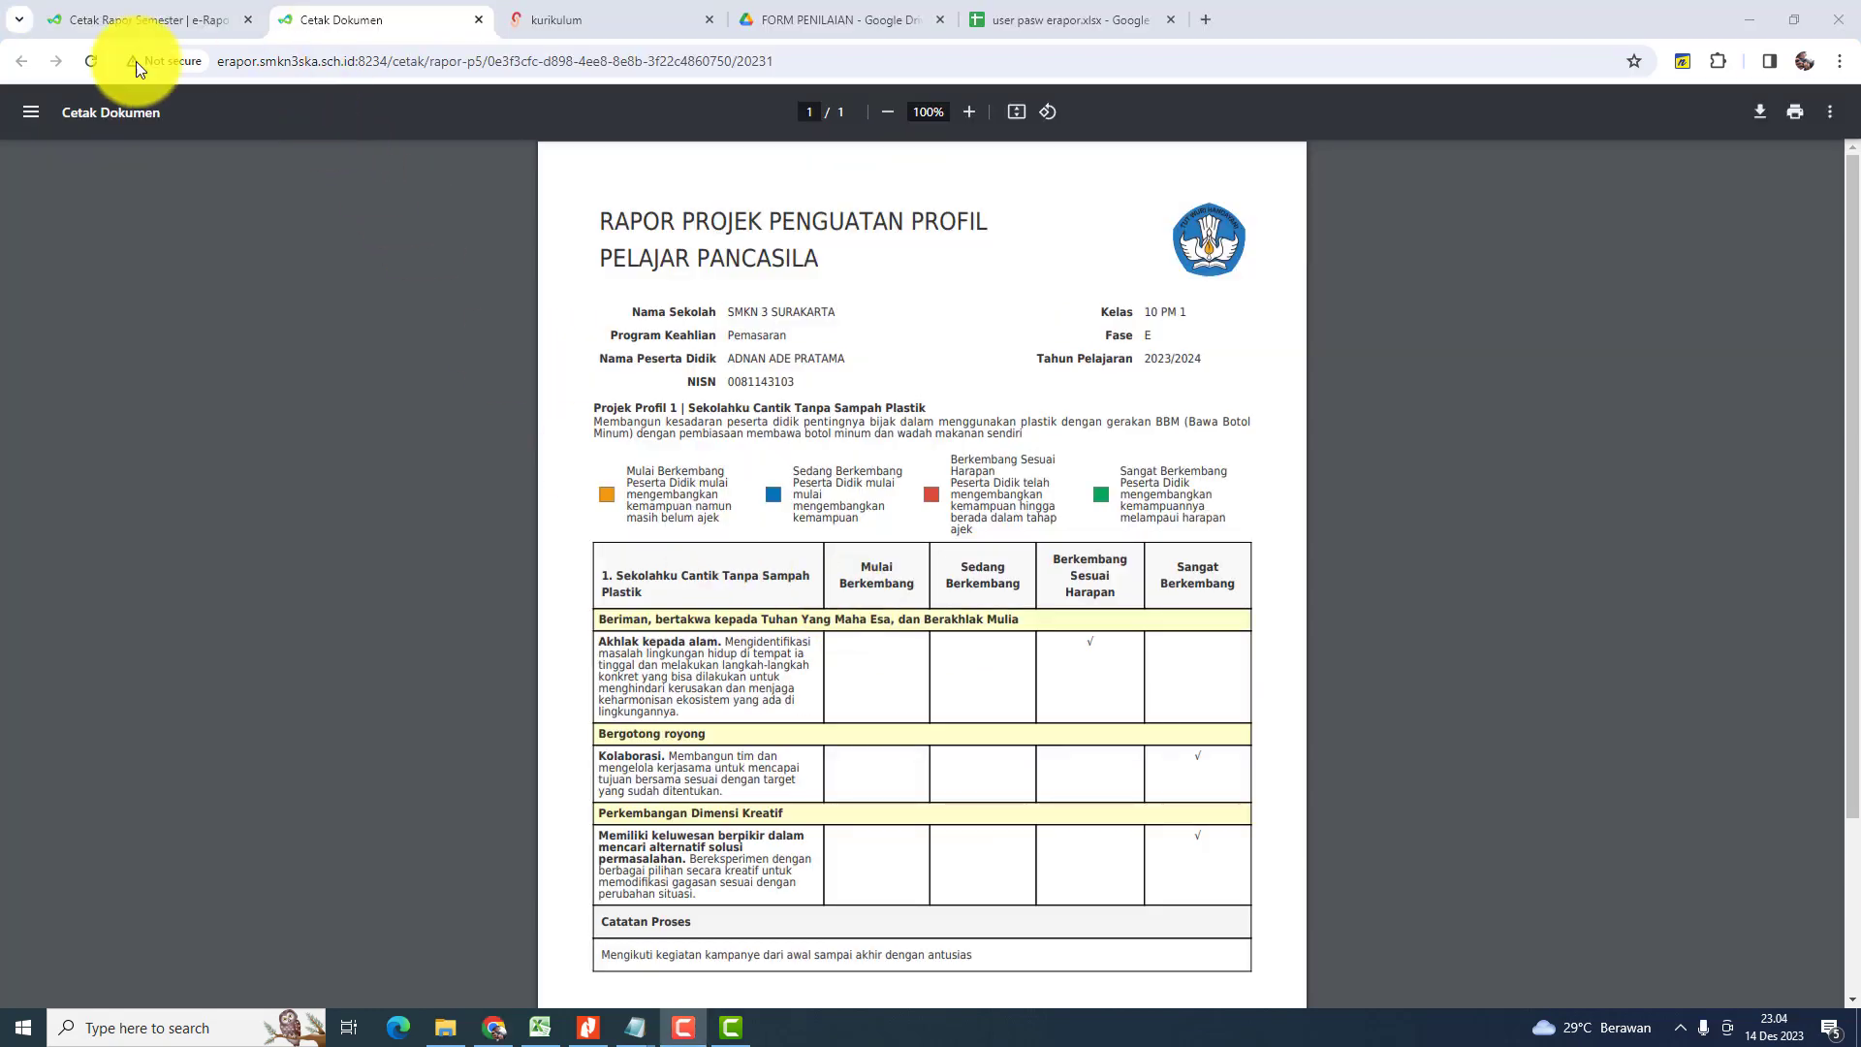
Step: Return to e-Rapor SMK from the printed document, go to Beranda, and open the Cetak Rapor page under Wali Kelas
left_click(149, 19)
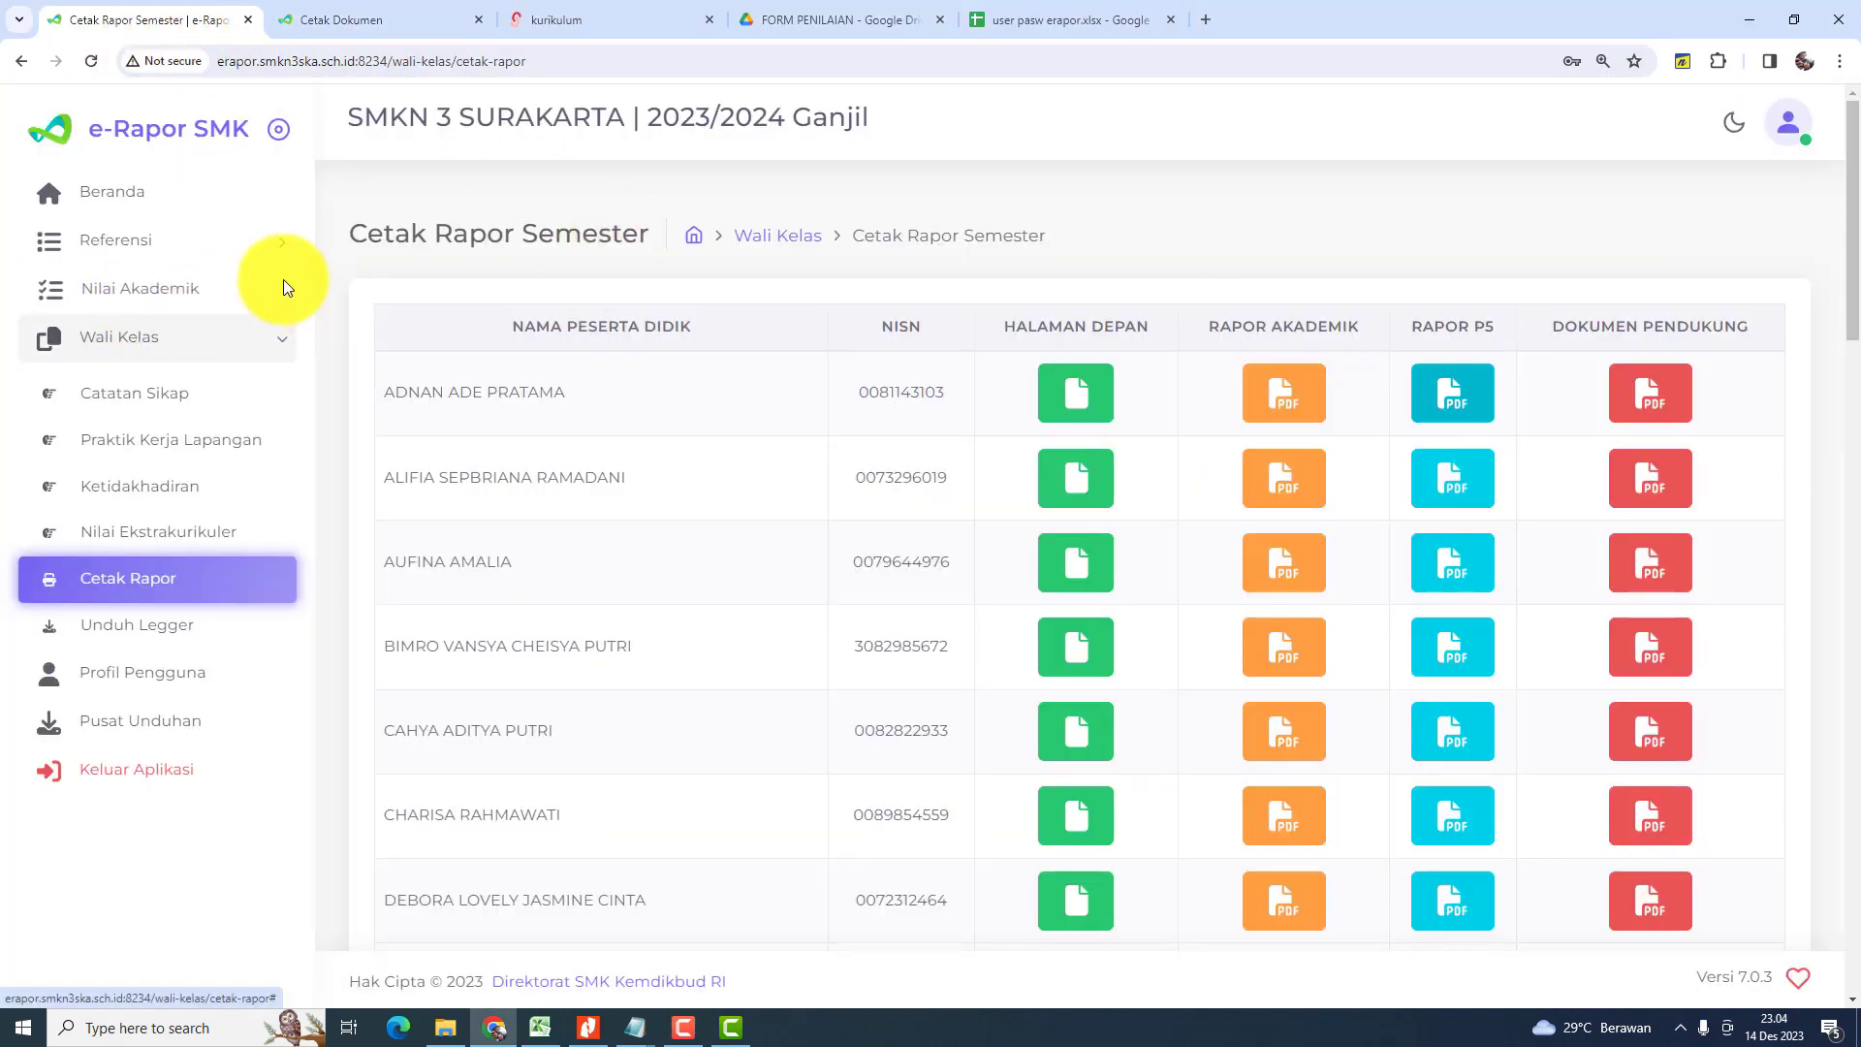
left_click(115, 205)
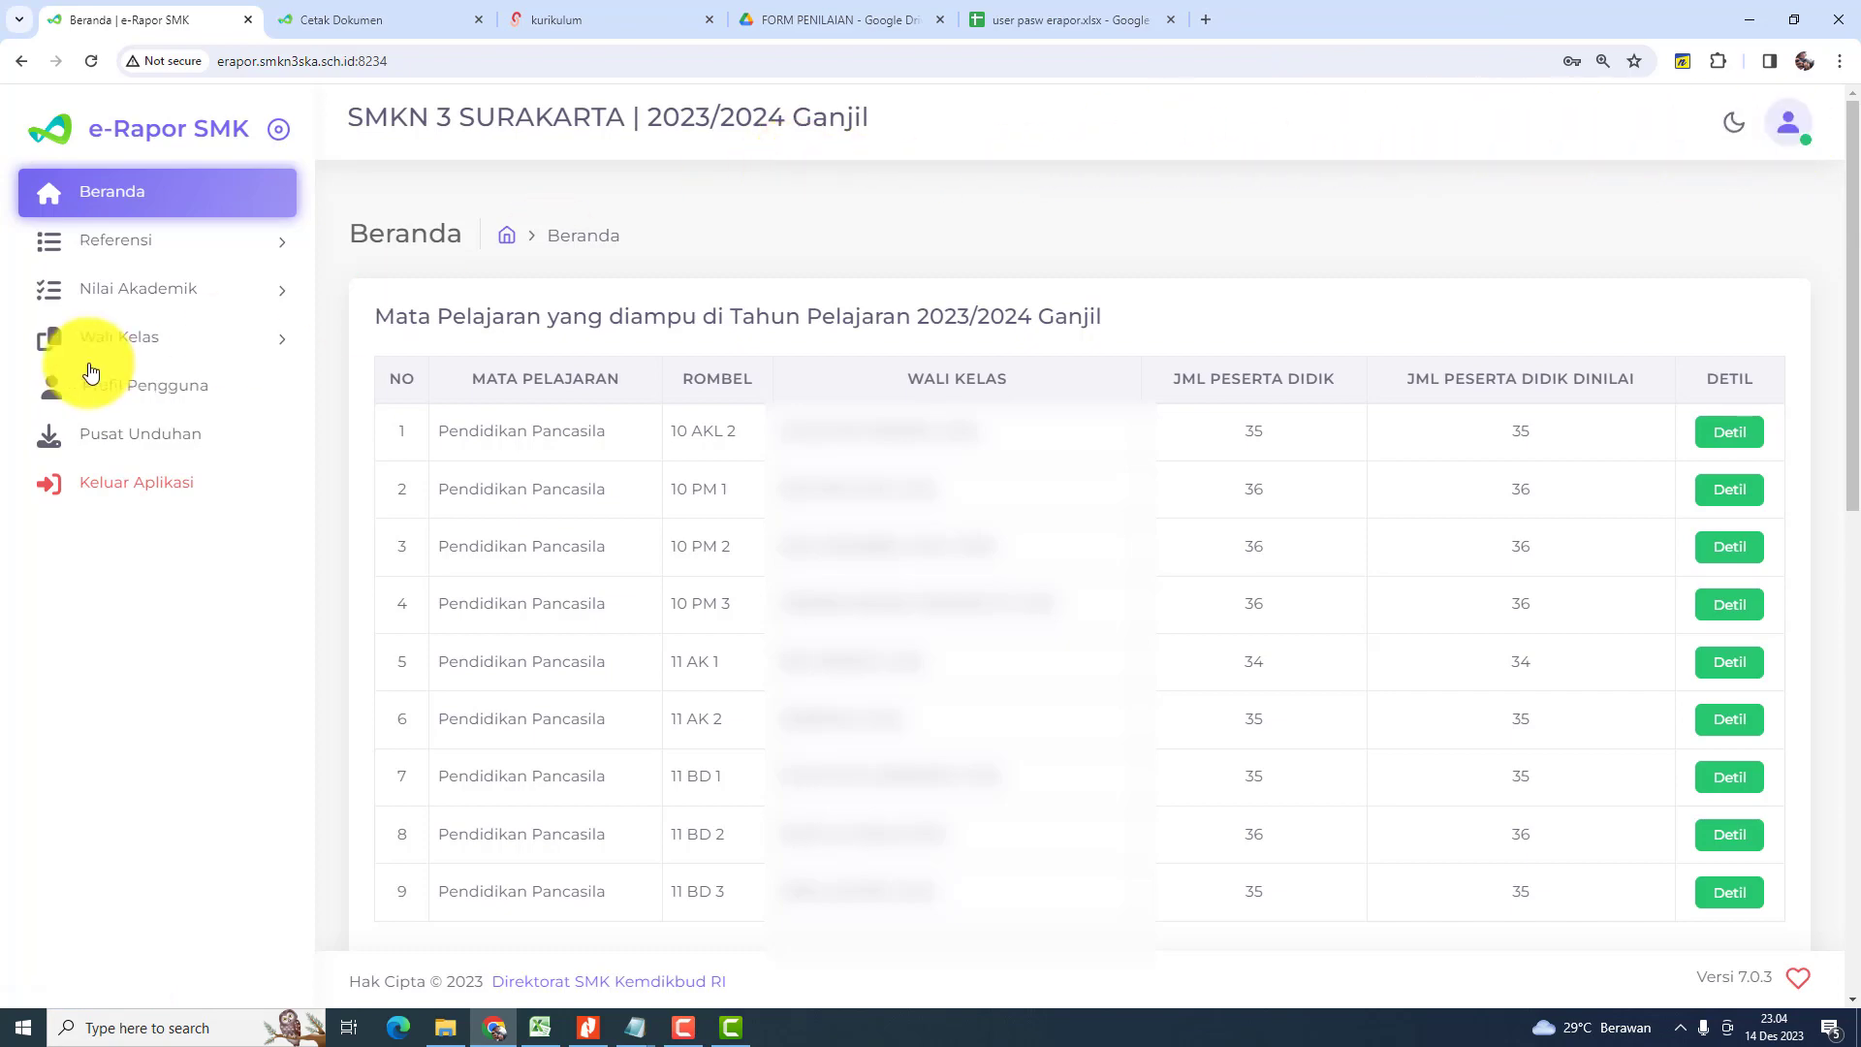
left_click(136, 339)
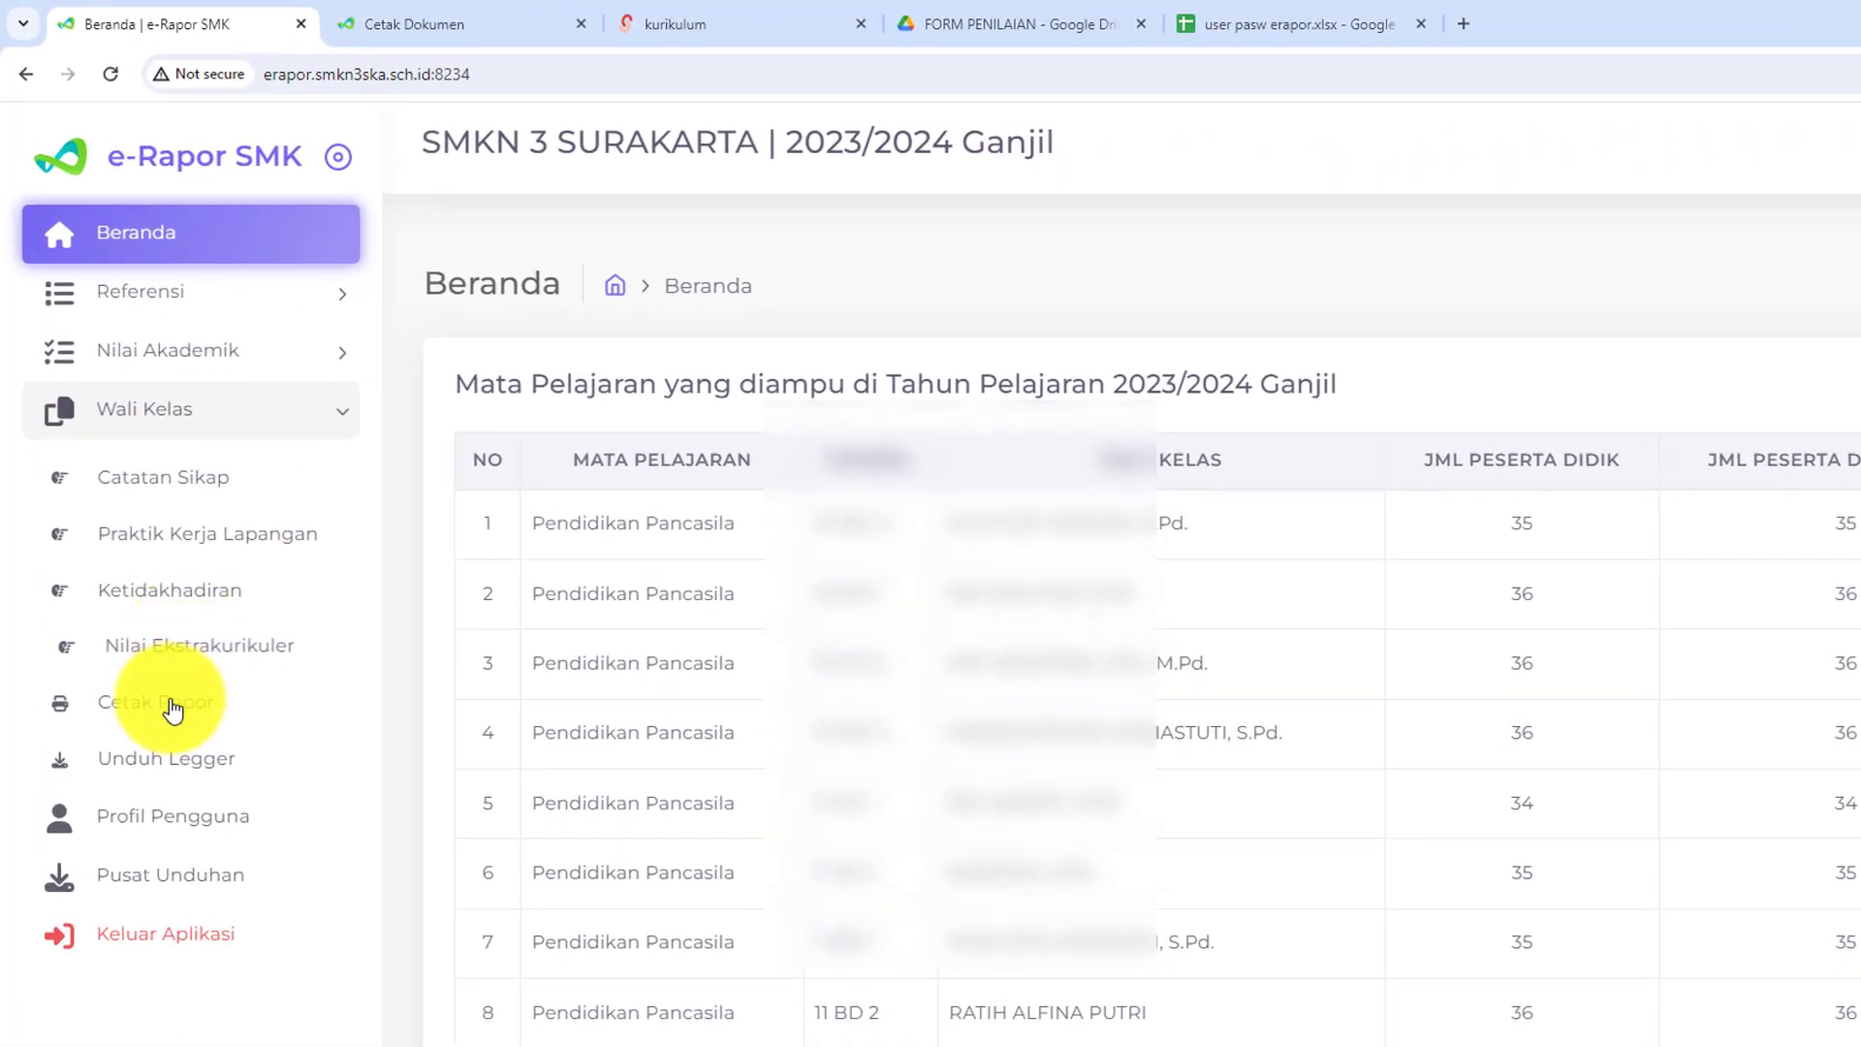
left_click(170, 709)
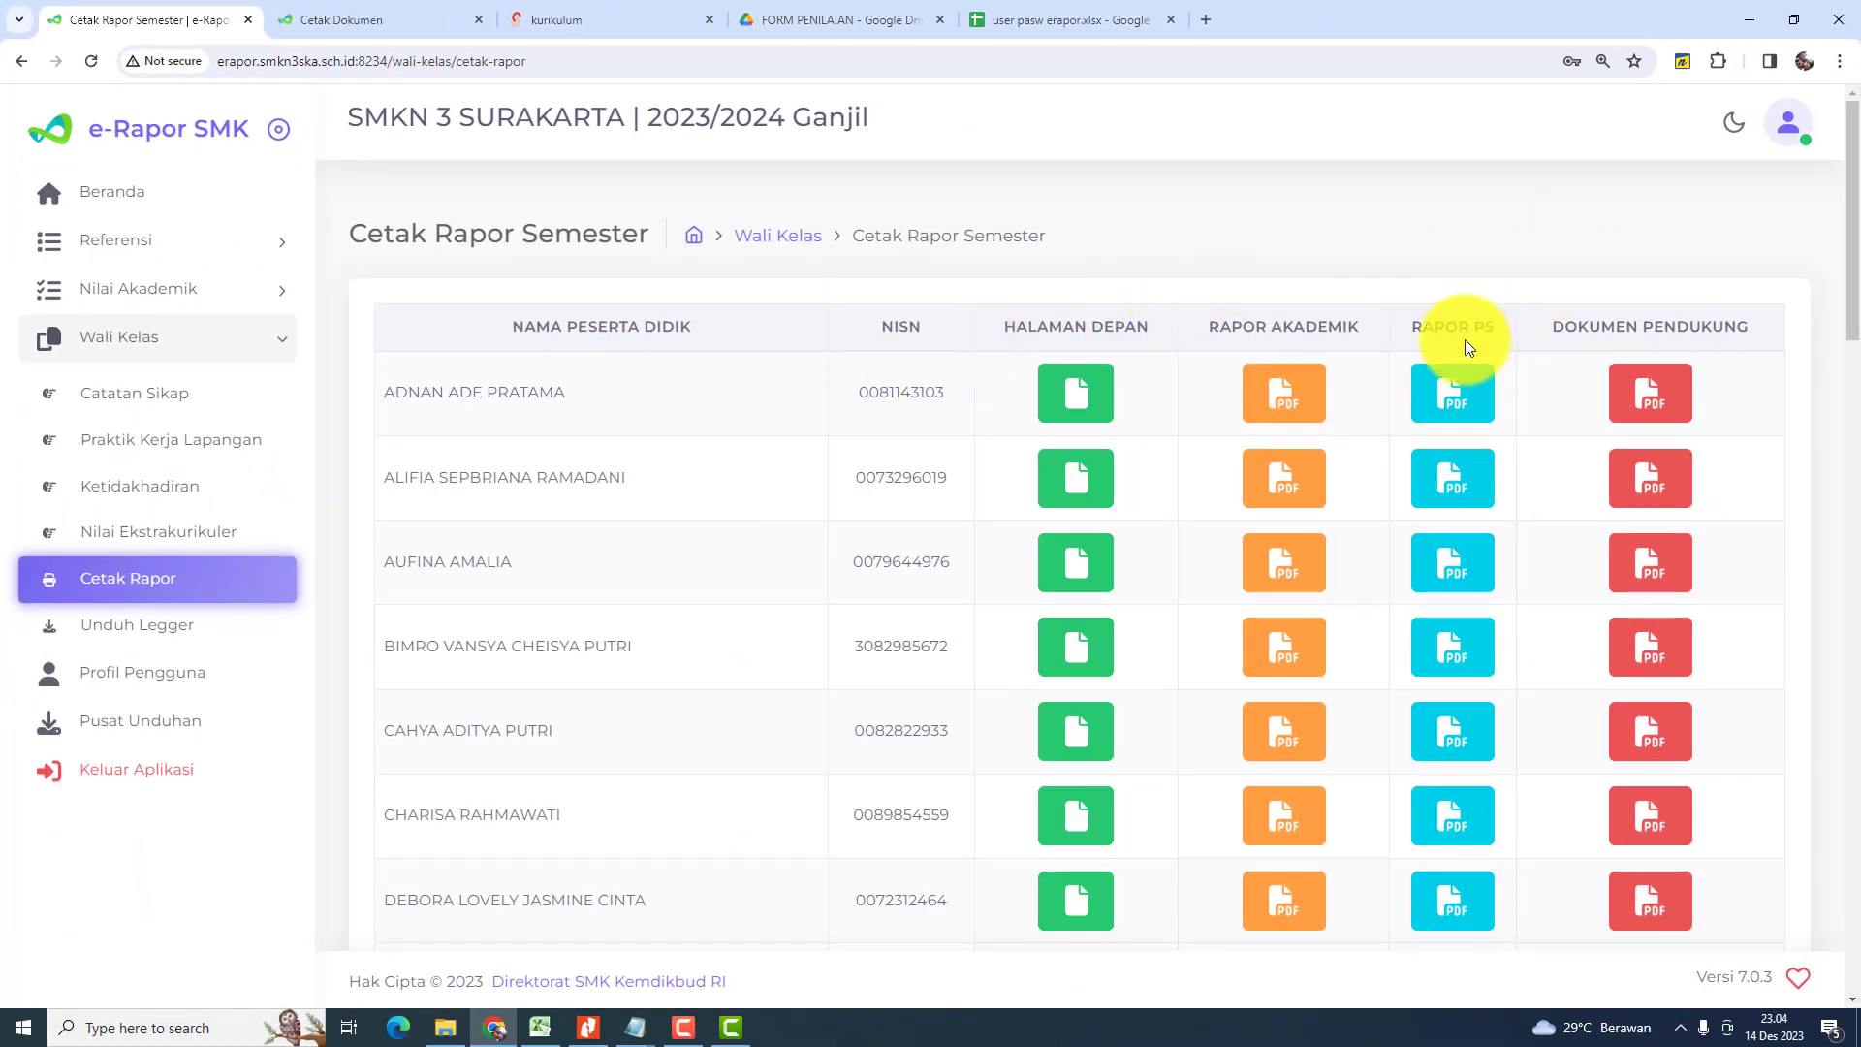
Step: Open the first student's Rapor P5 and examine its identity data, project title, sub-element ratings and process note
left_click(1461, 396)
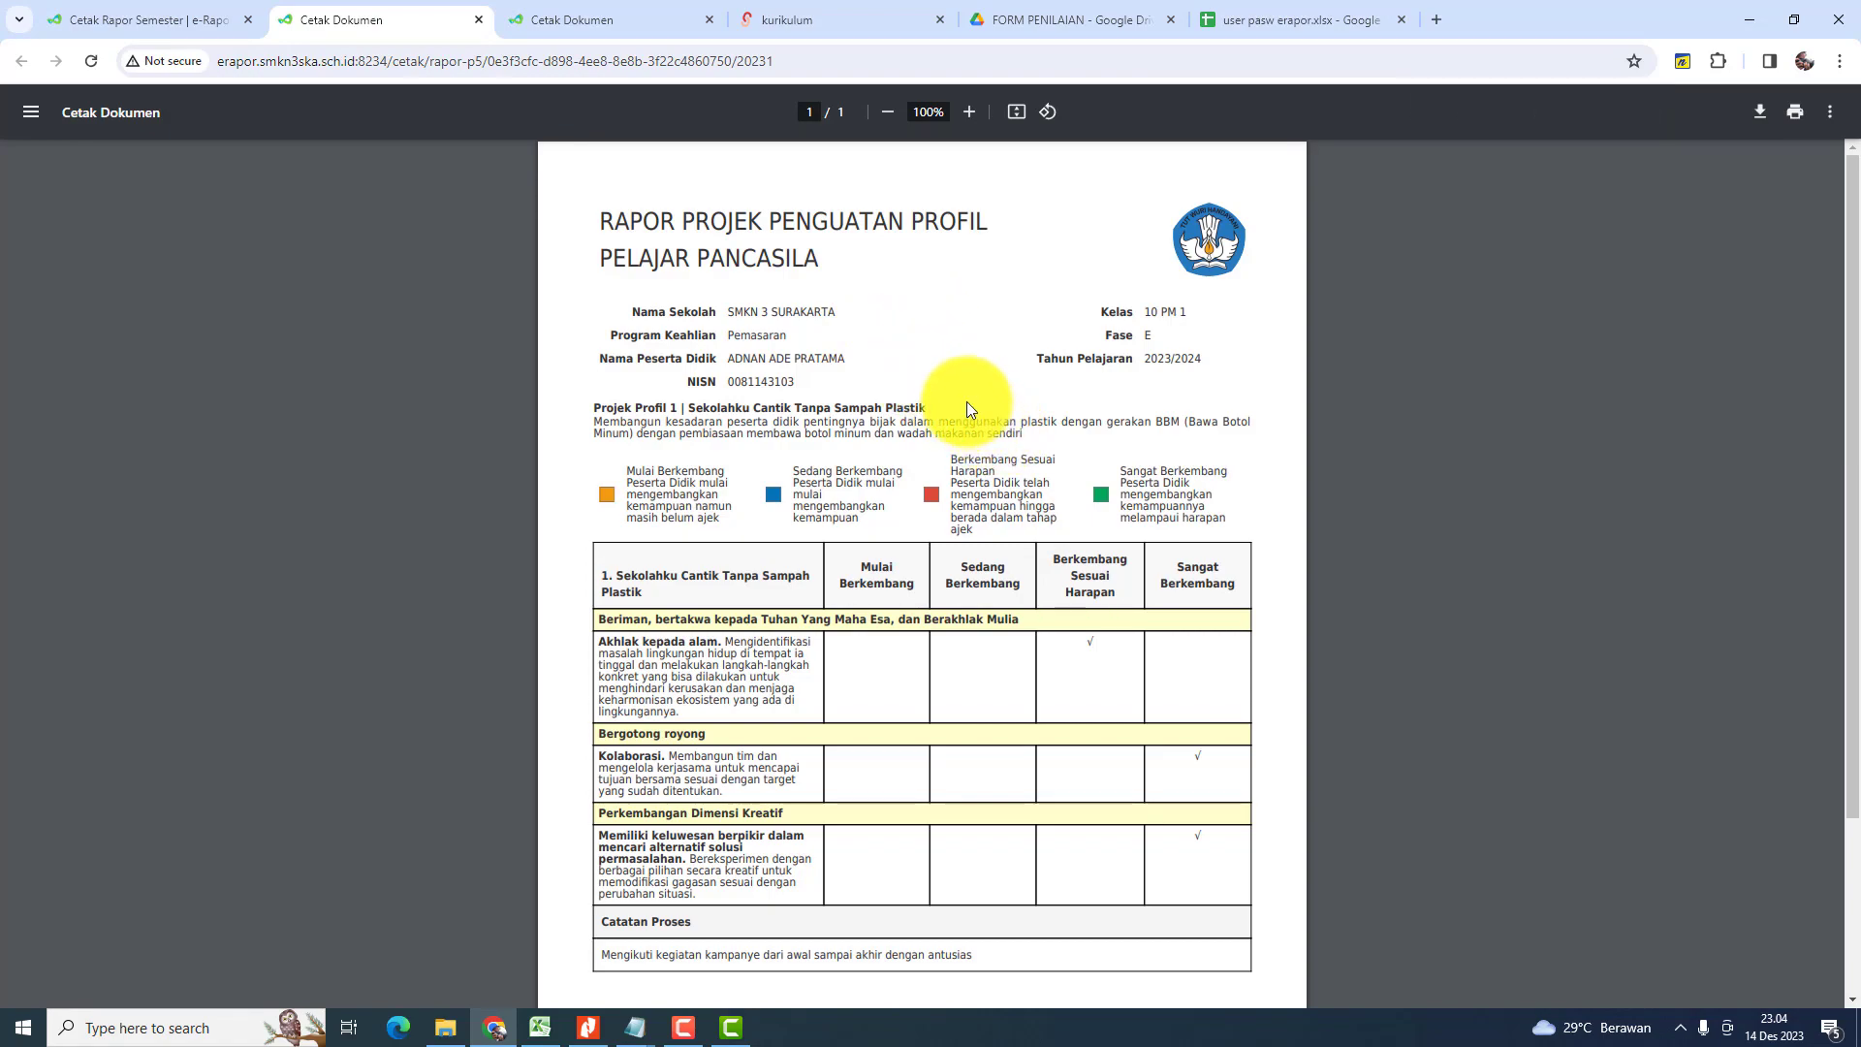
scroll(965, 399, "down", 2)
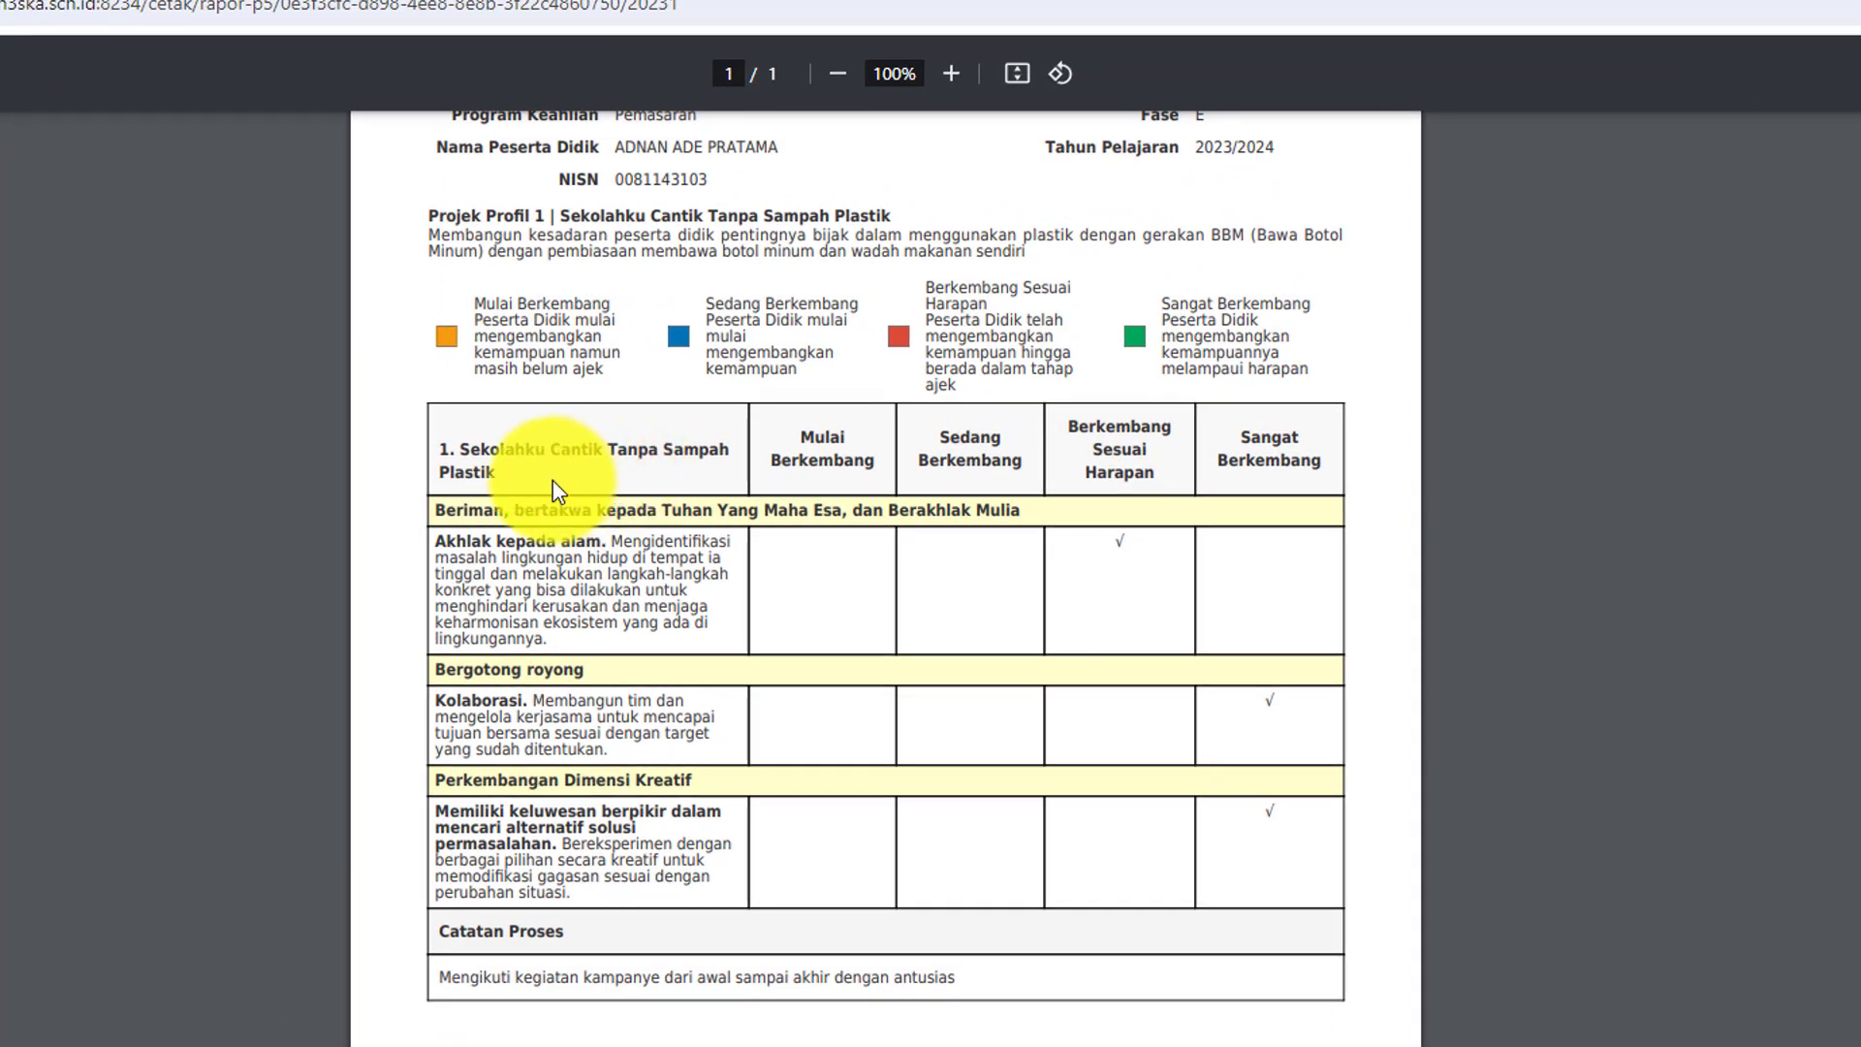
left_click_drag(503, 479, 434, 443)
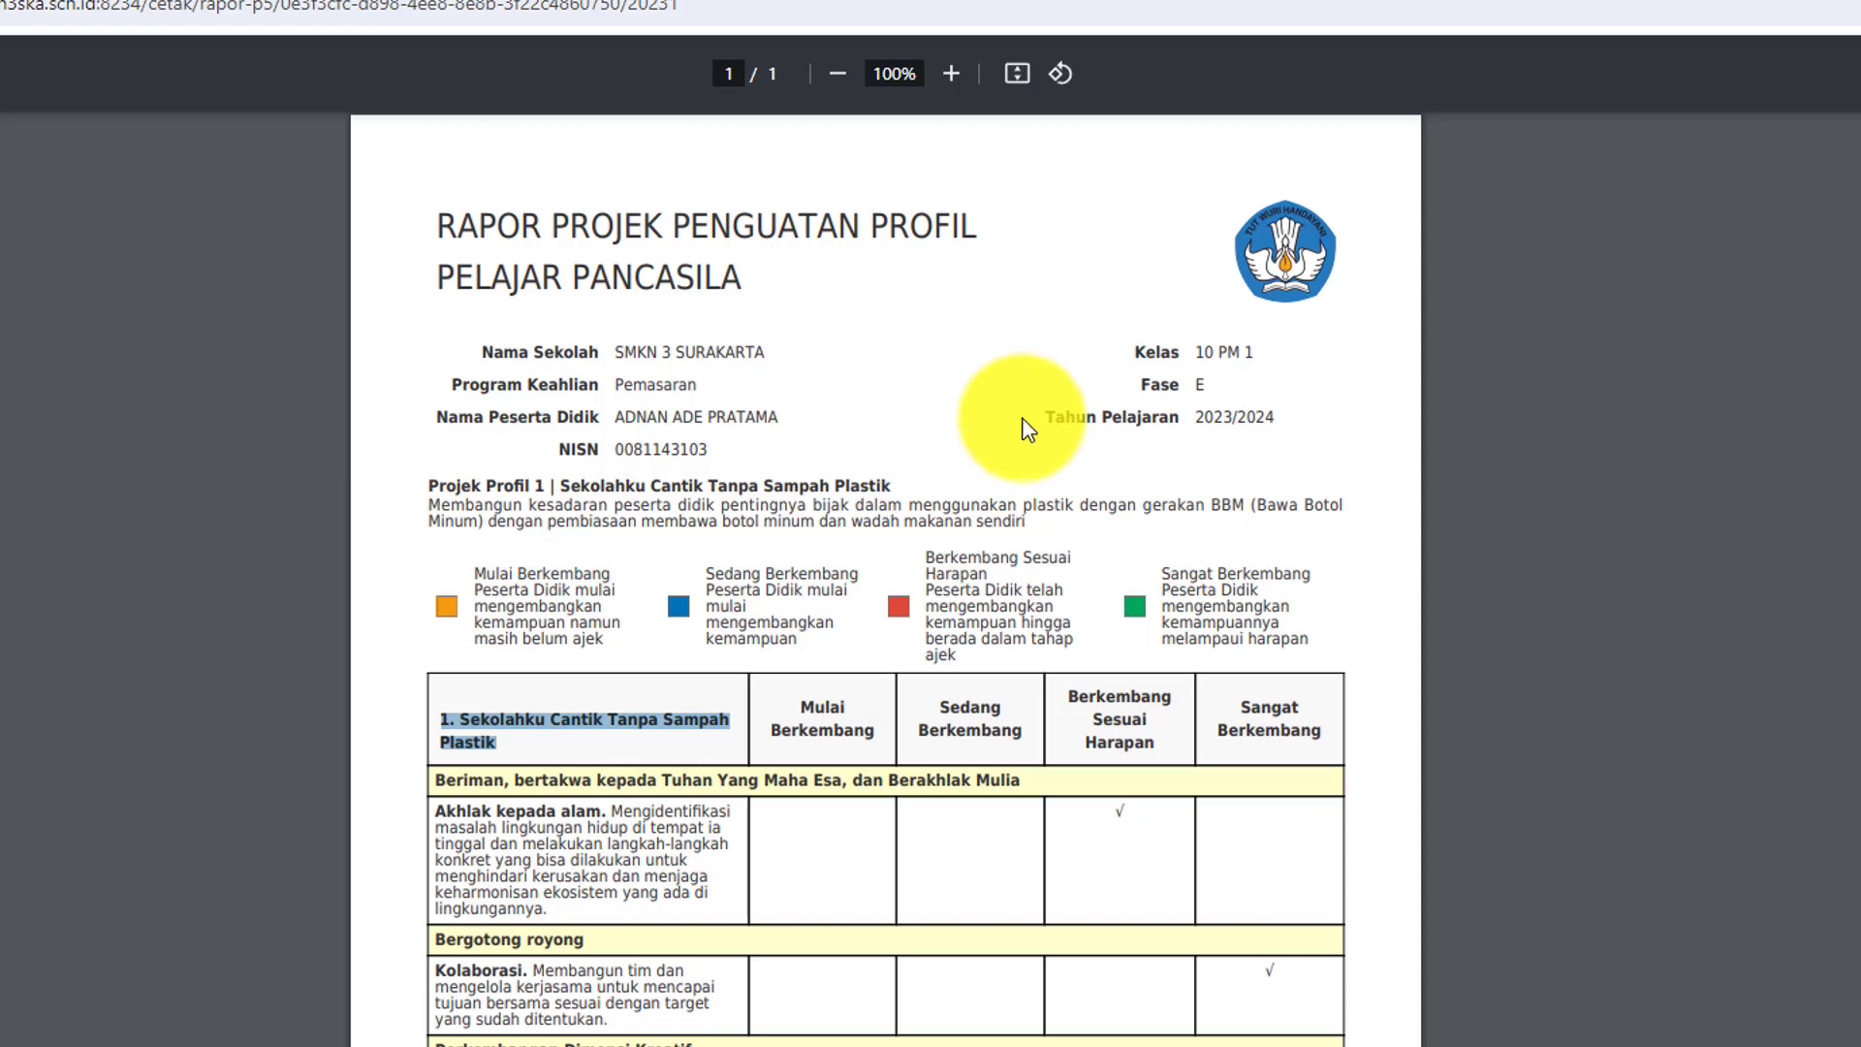
scroll(1024, 417, "down", 3)
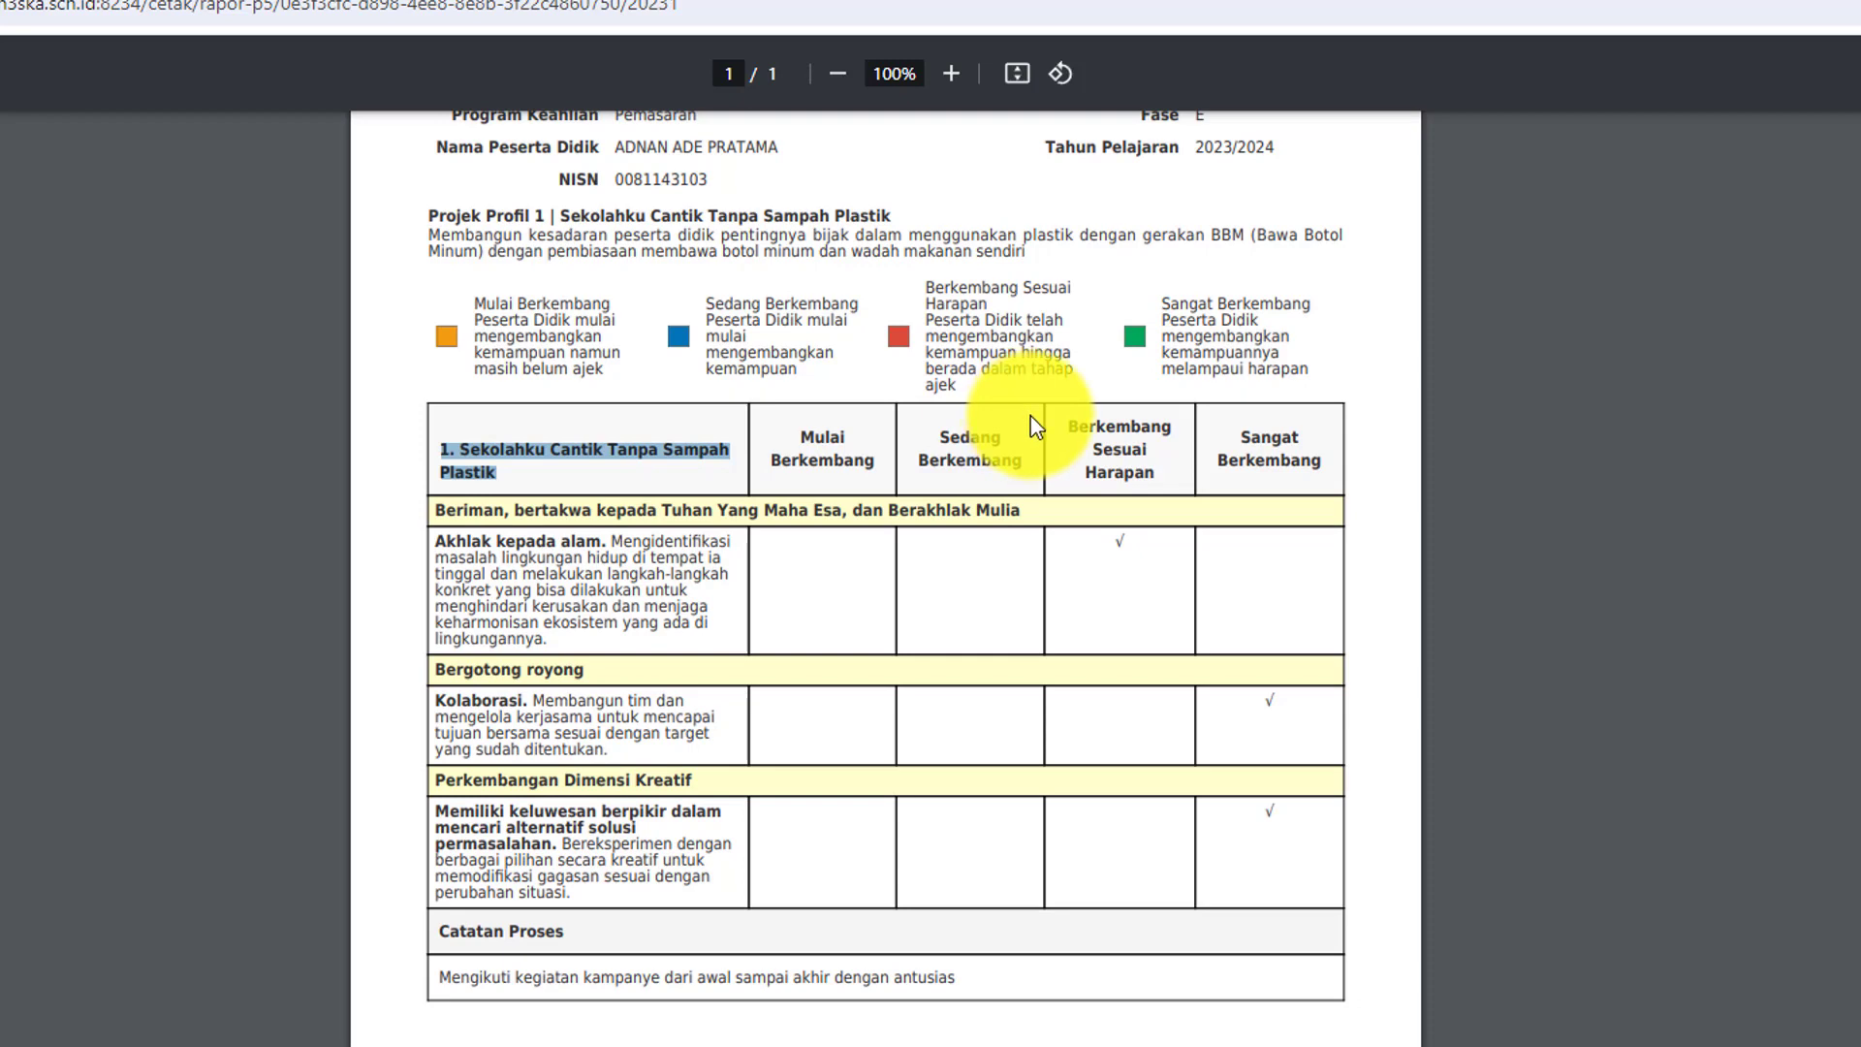
scroll(1037, 429, "up", 3)
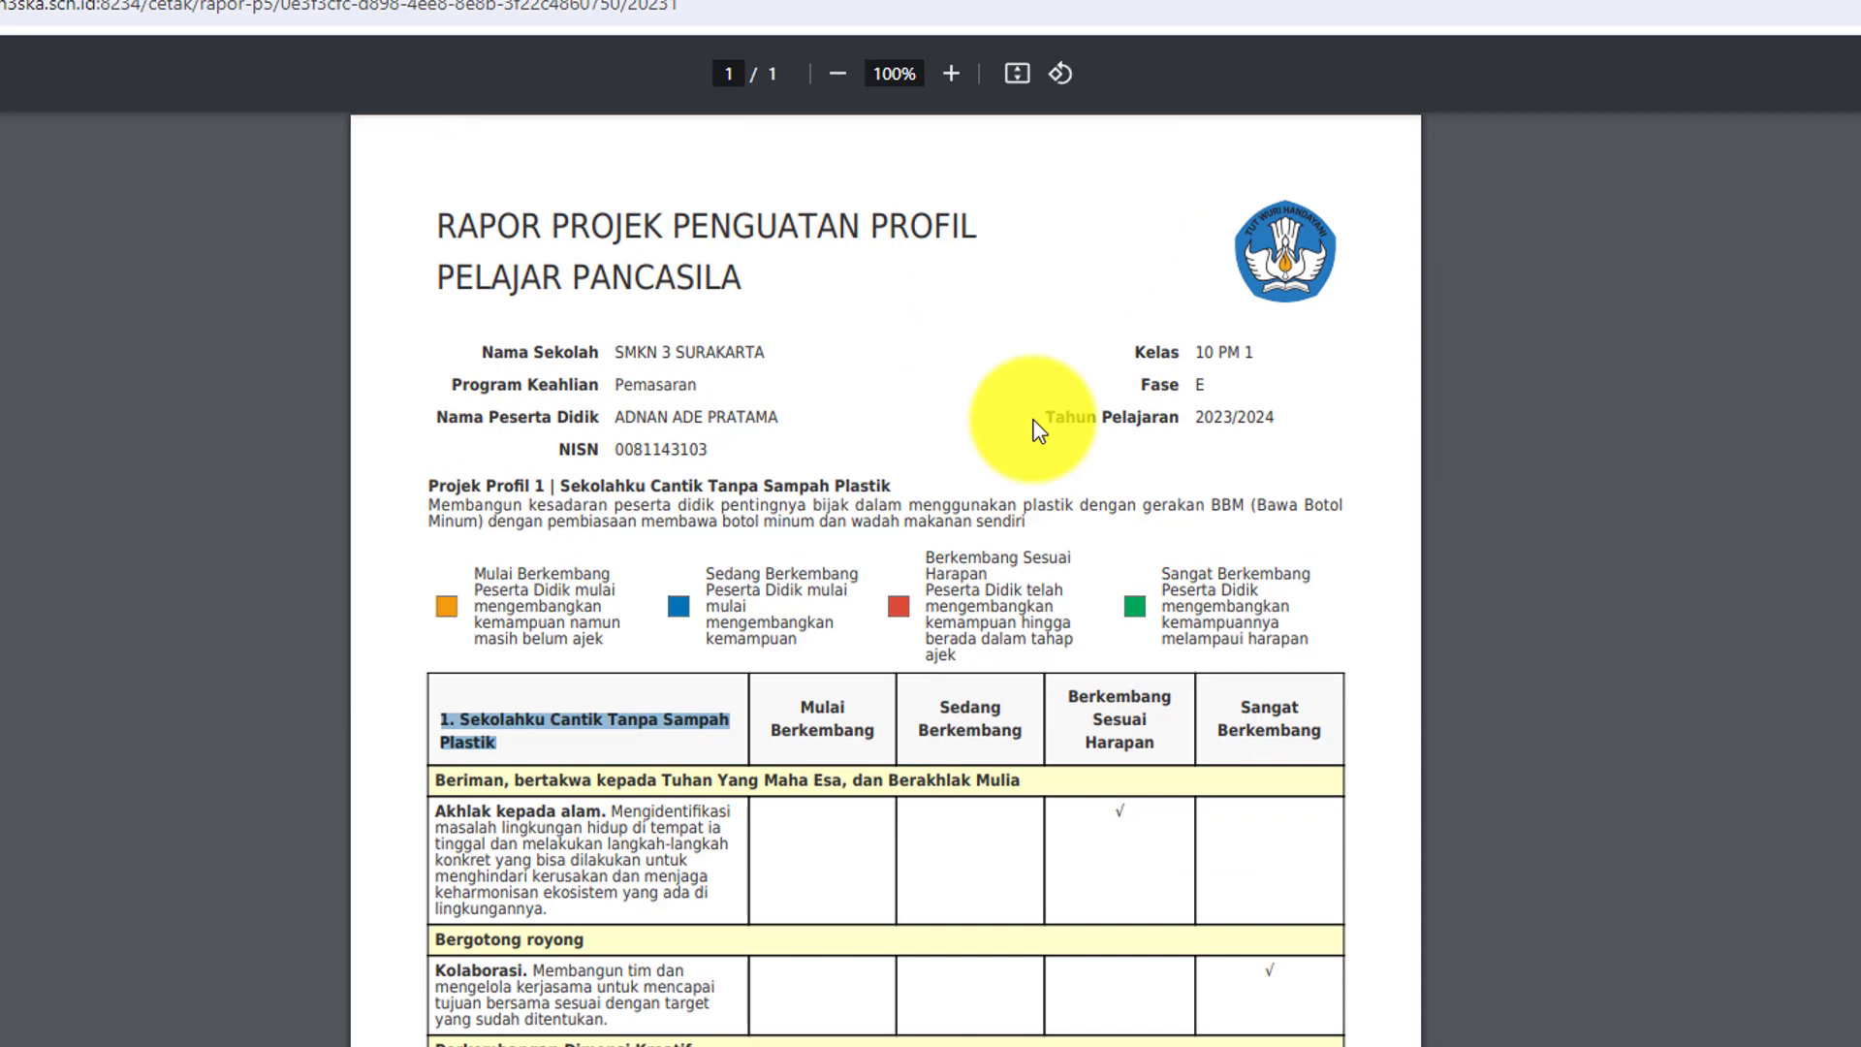